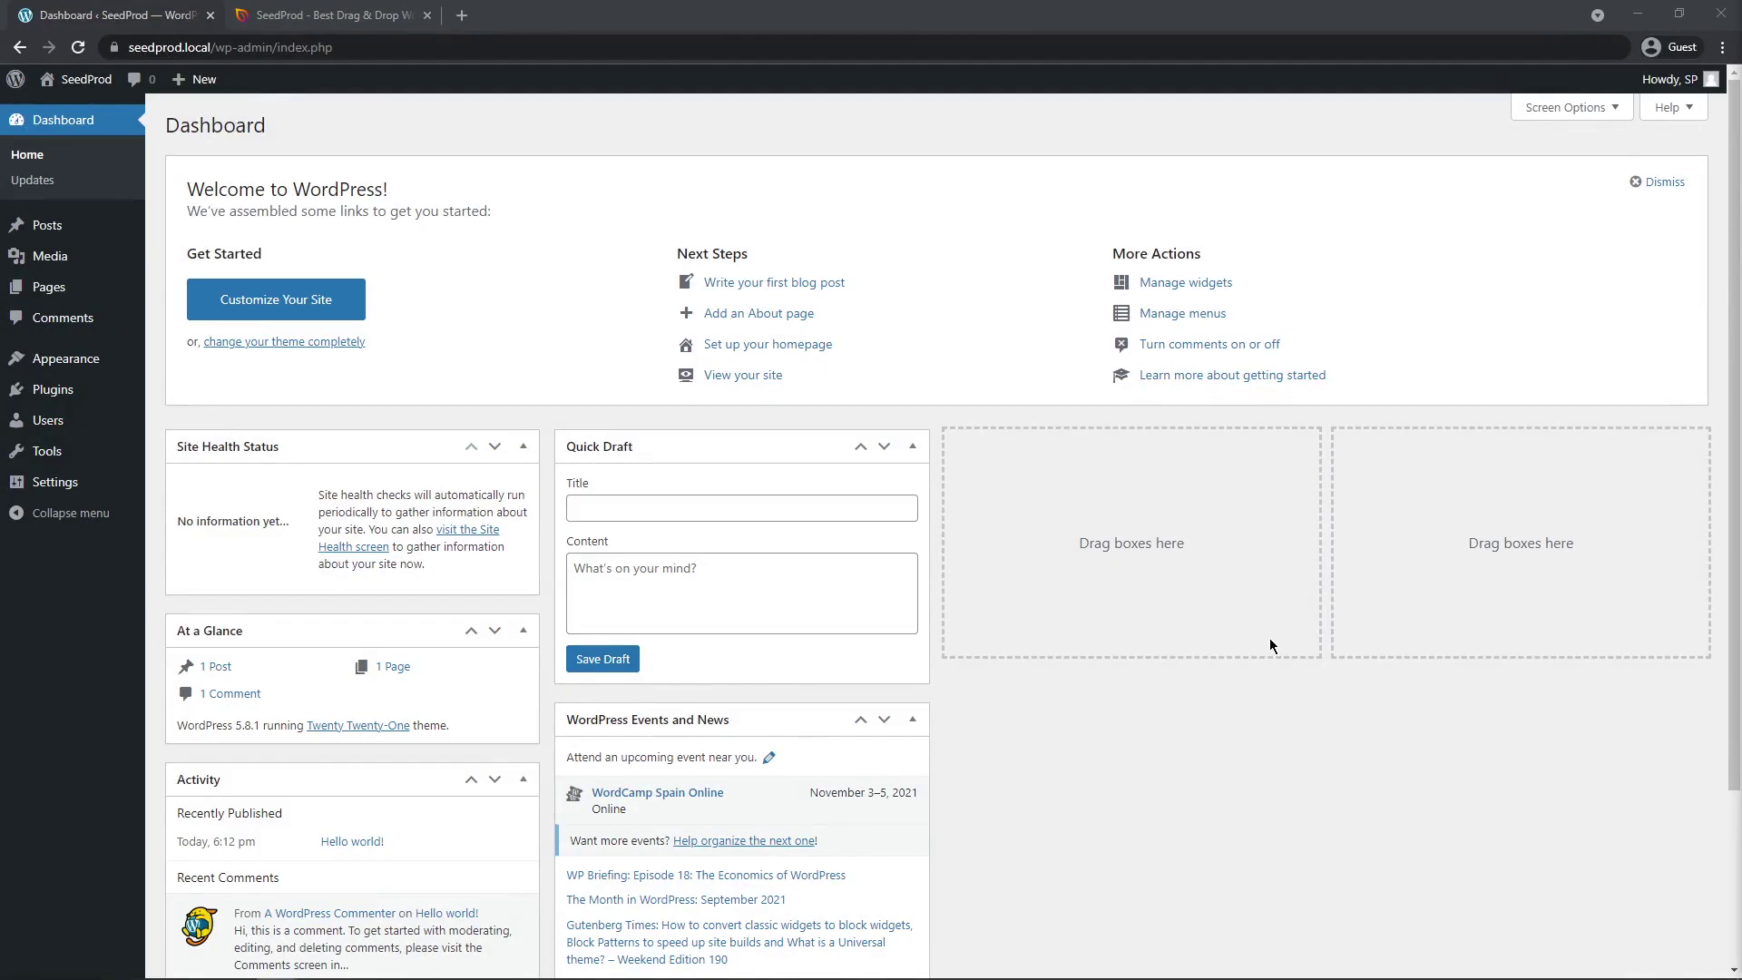
- Sign in to seedprod.com, download Landing Page Pro, and copy the license key
{"action": "left_click", "coordinate": [325, 15]}
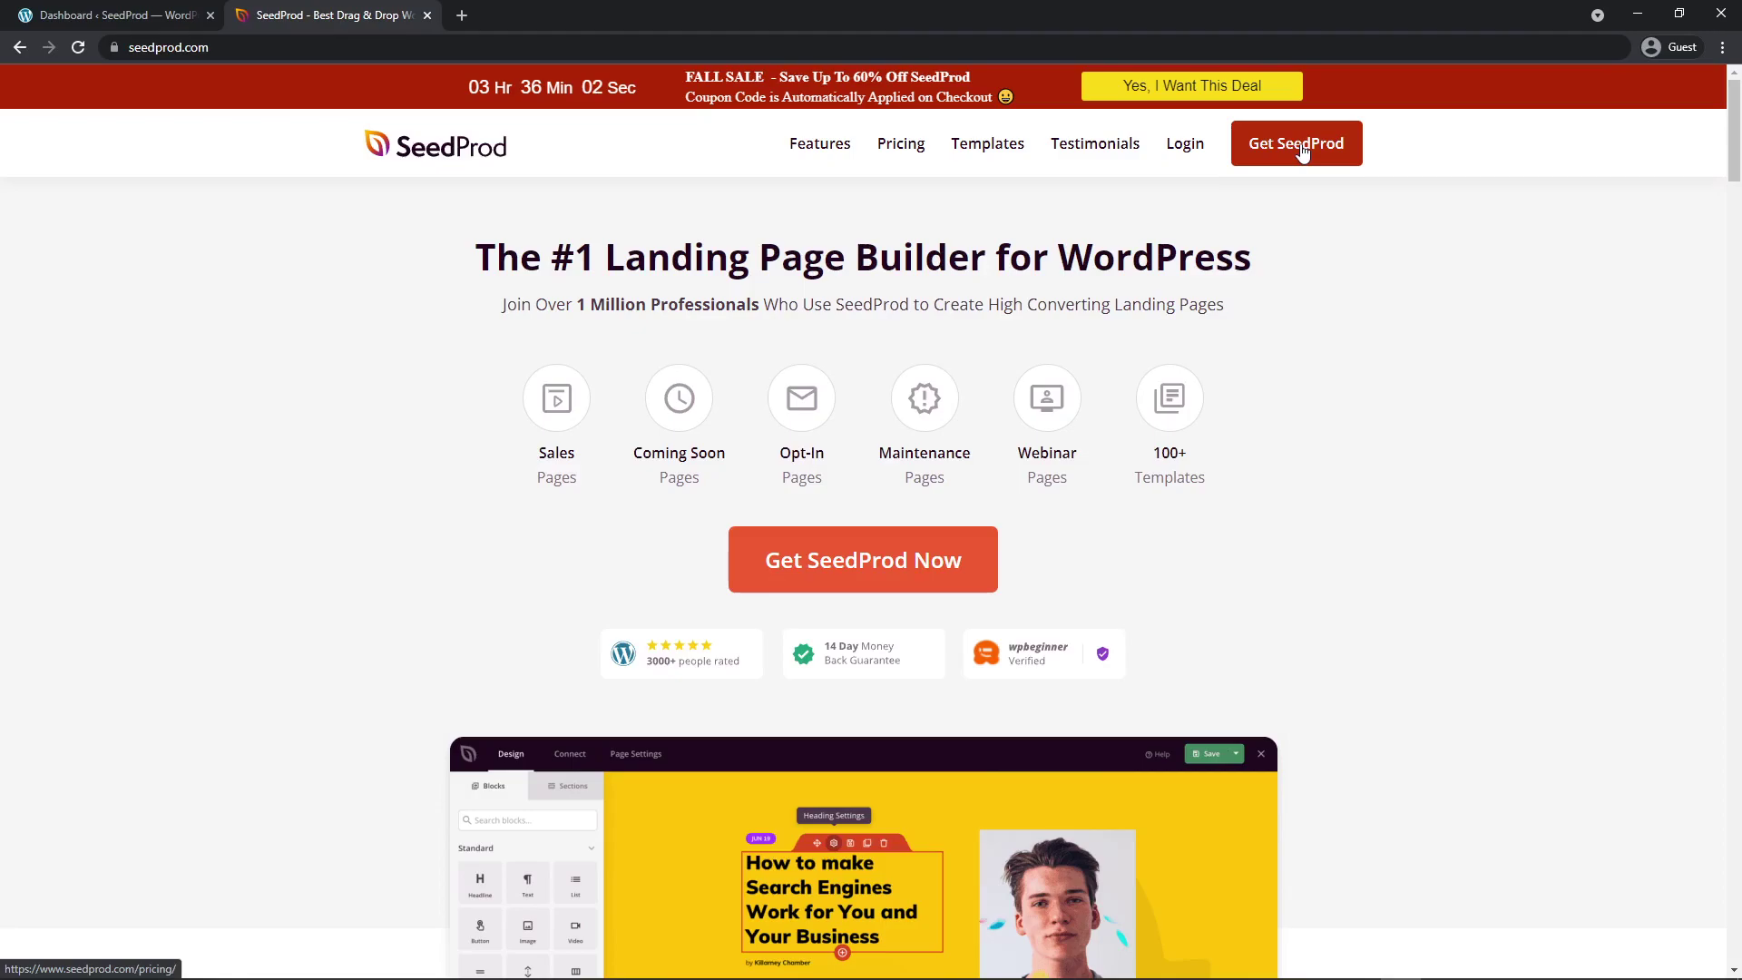
{"action": "left_click", "coordinate": [1181, 151]}
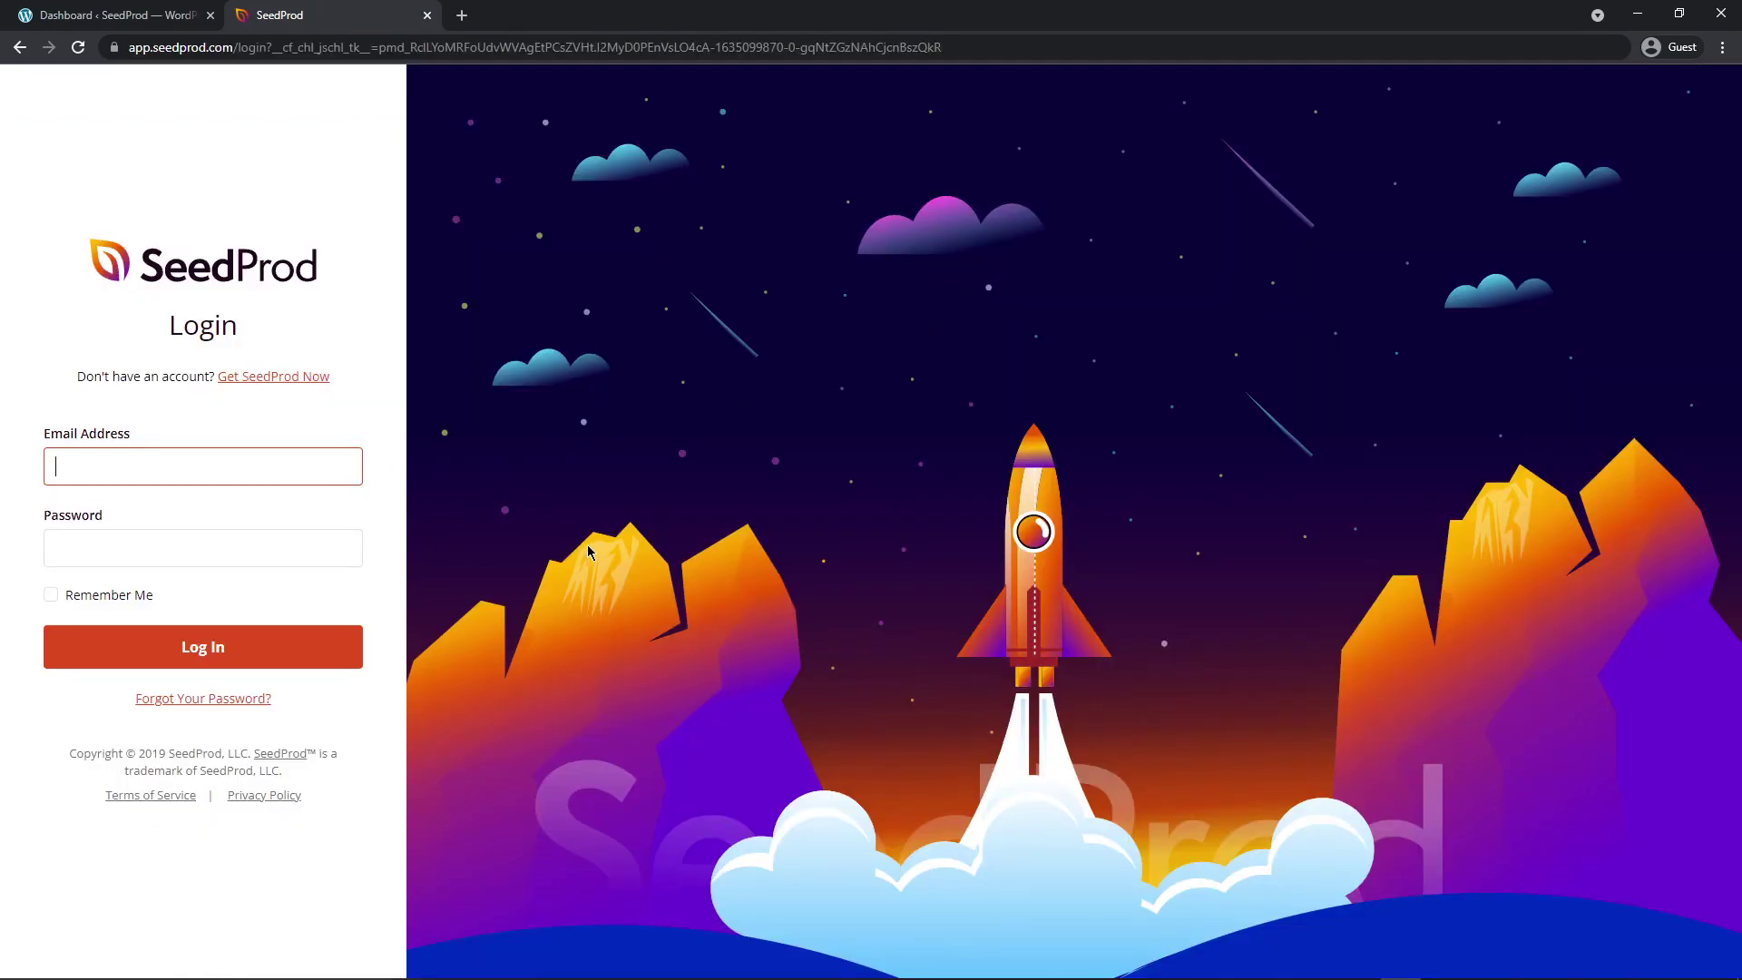
{"action": "left_click", "coordinate": [216, 648]}
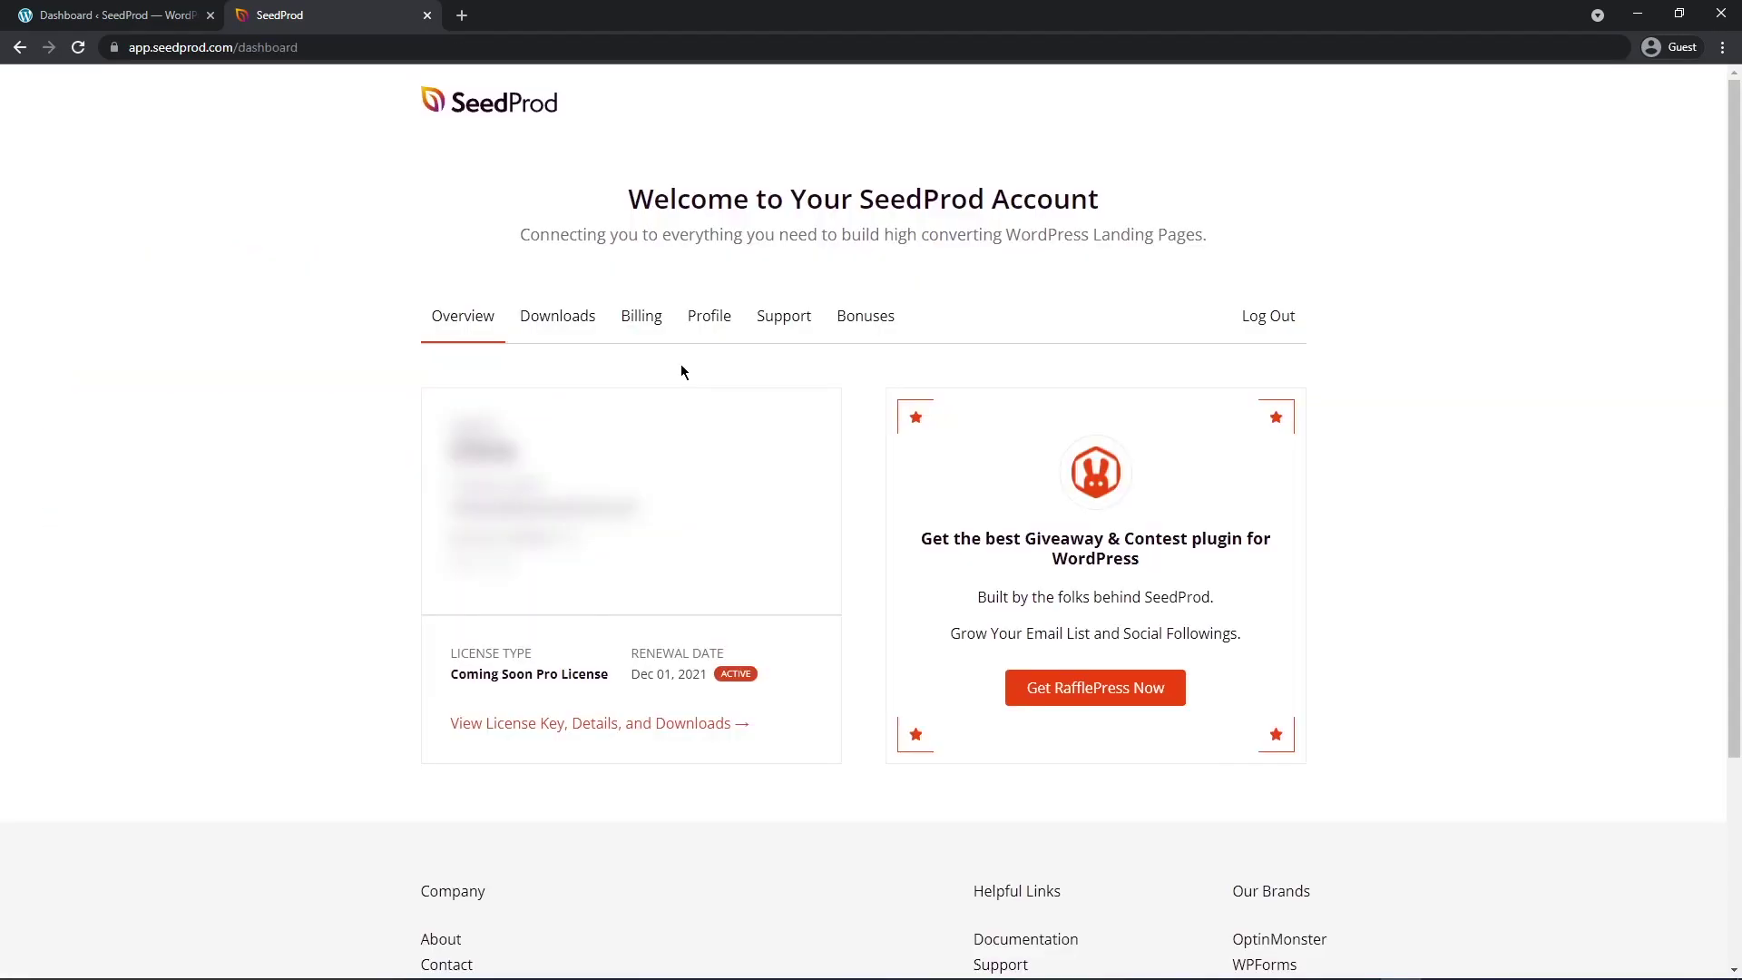
{"action": "left_click", "coordinate": [555, 325]}
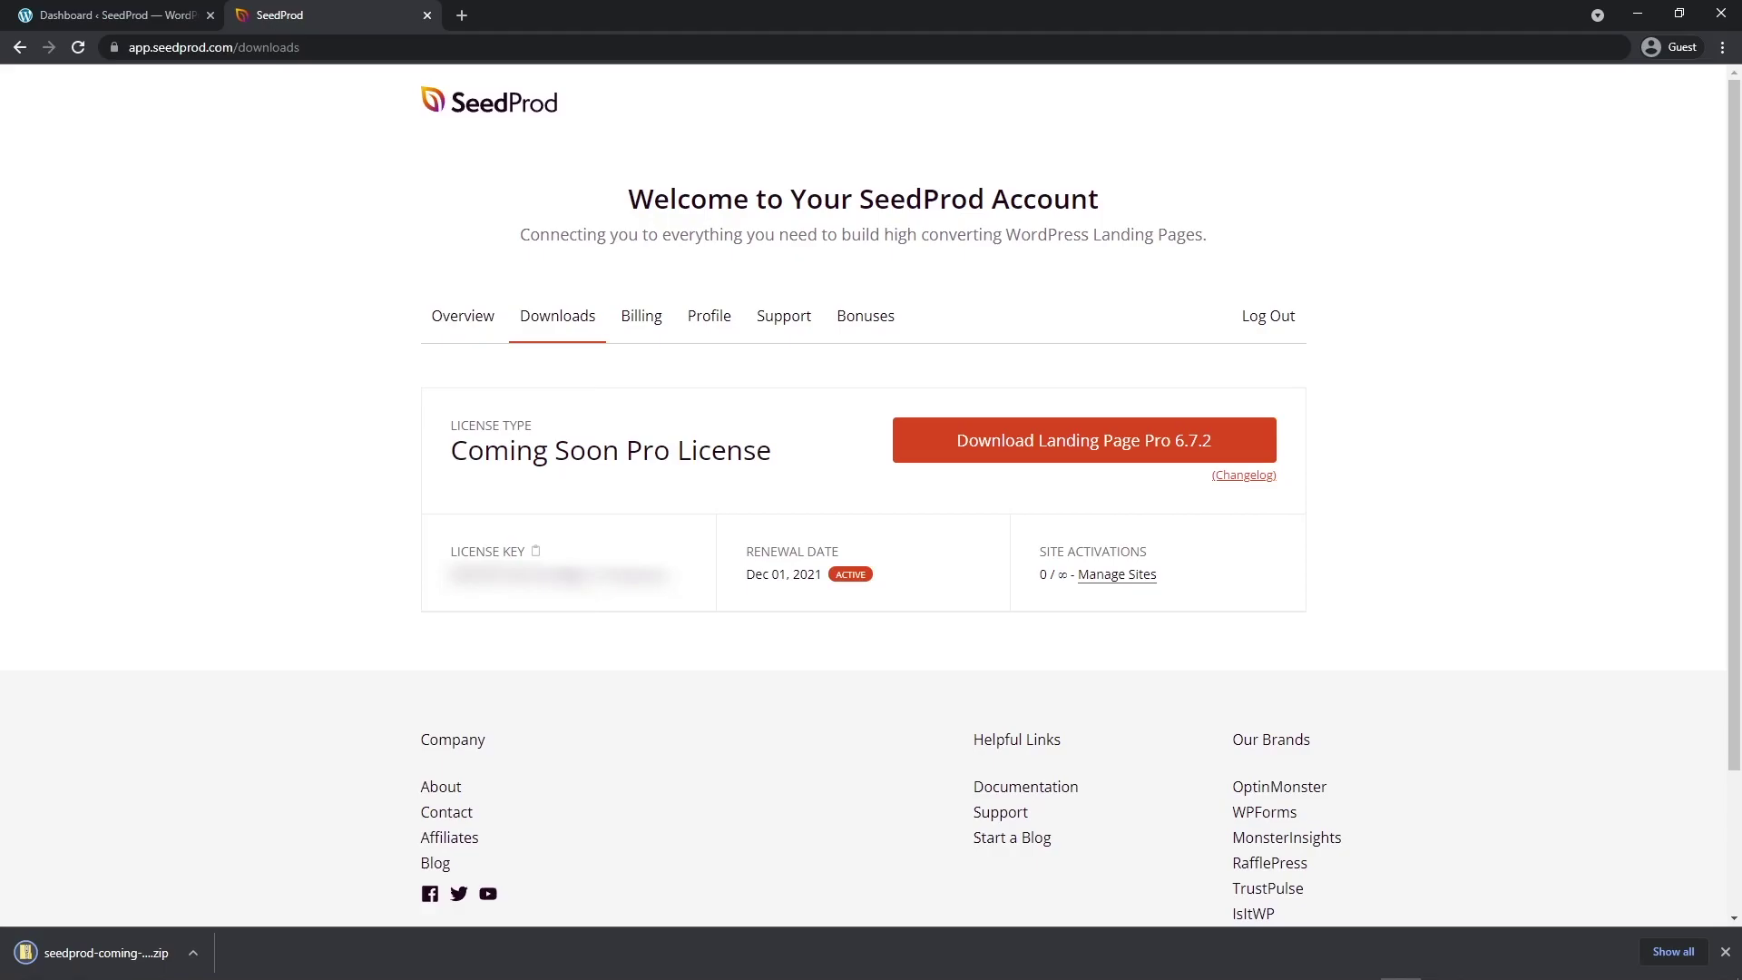
{"action": "left_click", "coordinate": [536, 552]}
{"action": "left_click", "coordinate": [426, 15]}
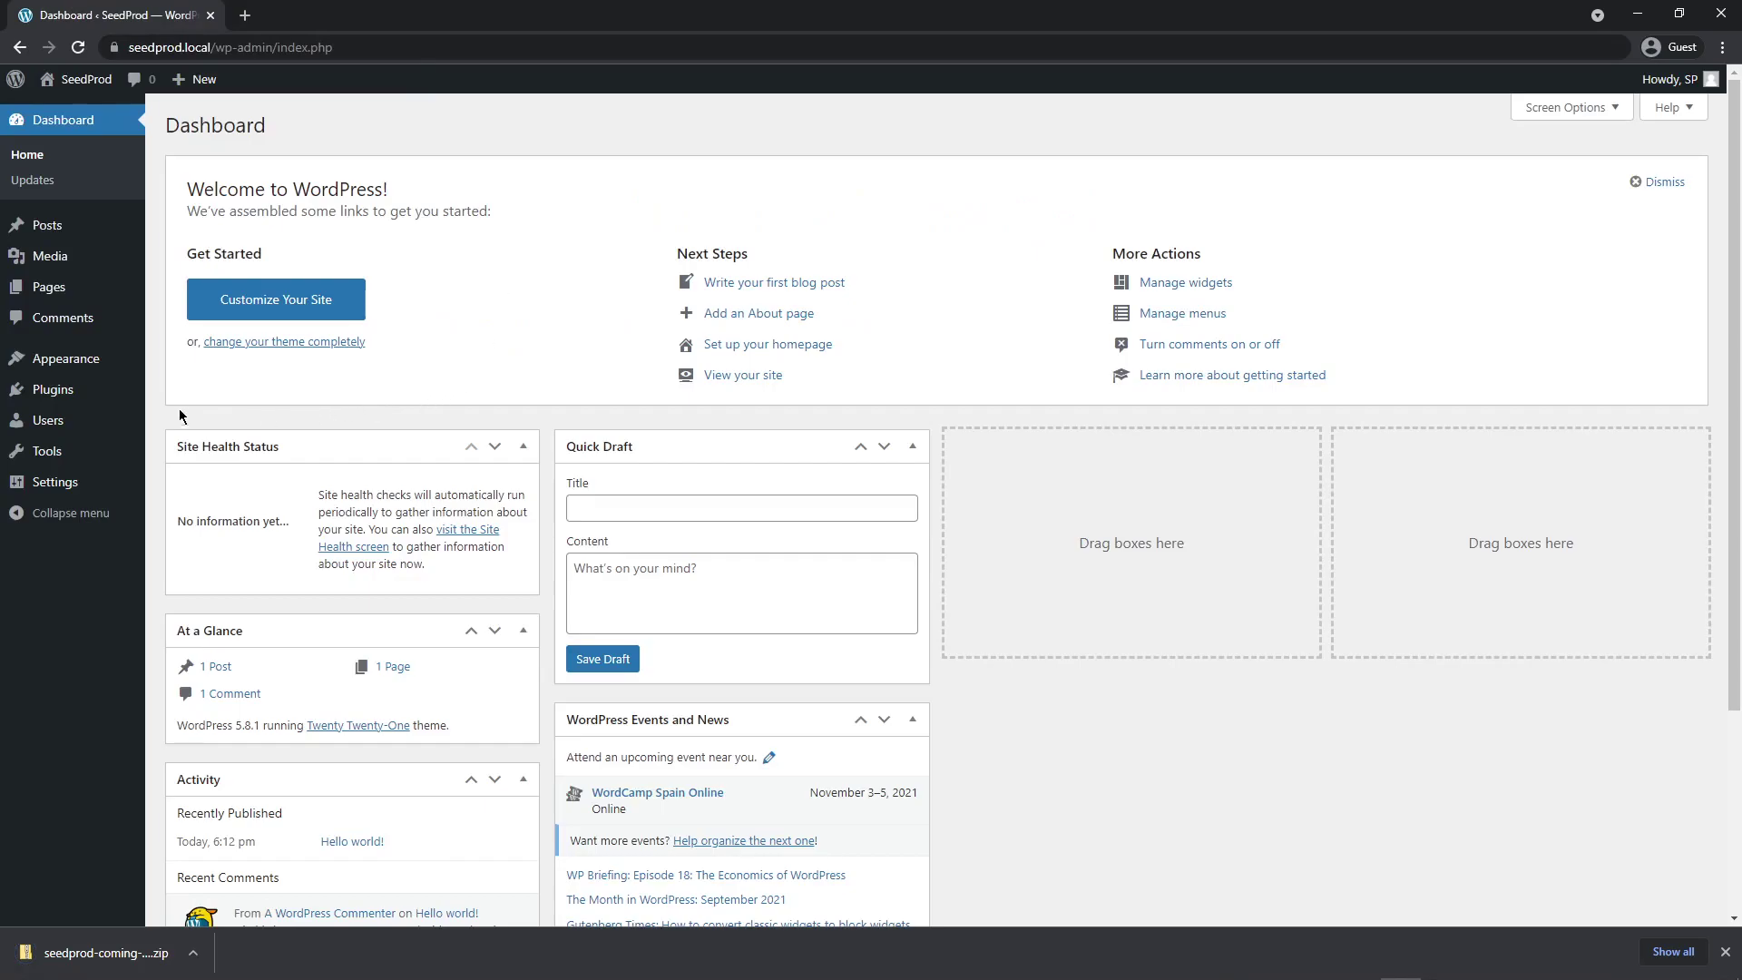
- Upload the Landing Page Pro zip as a new plugin, install it, and activate it
{"action": "mouse_move", "coordinate": [60, 394]}
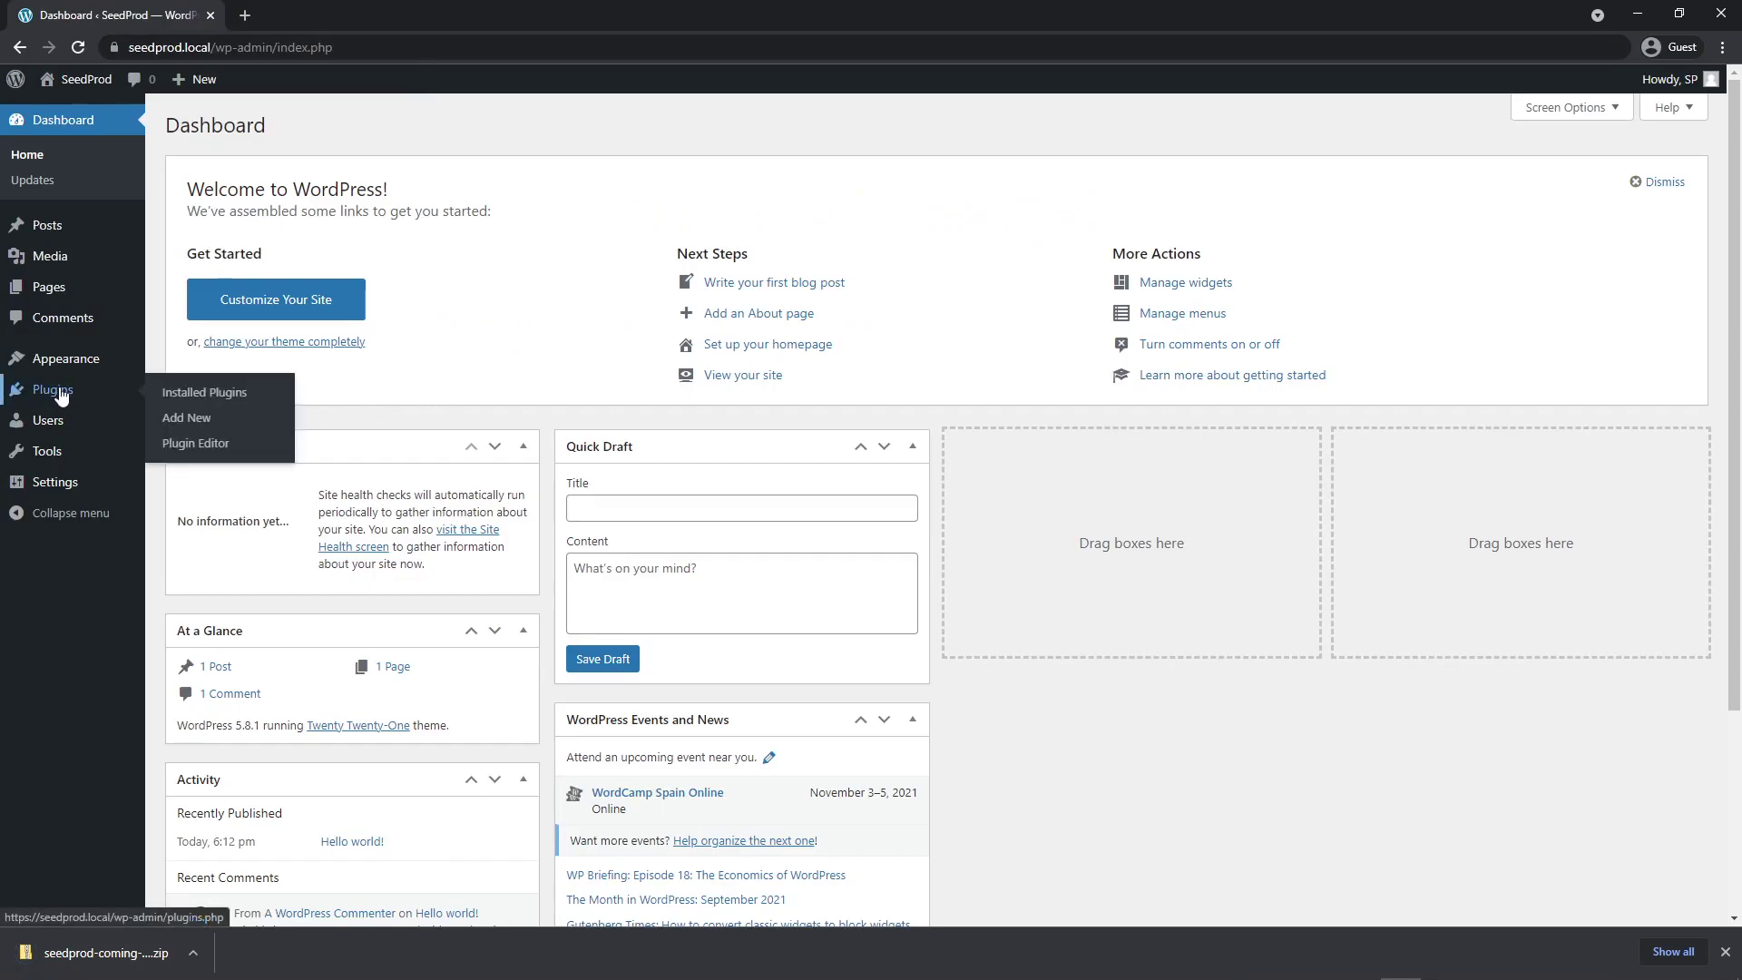
{"action": "left_click", "coordinate": [186, 417]}
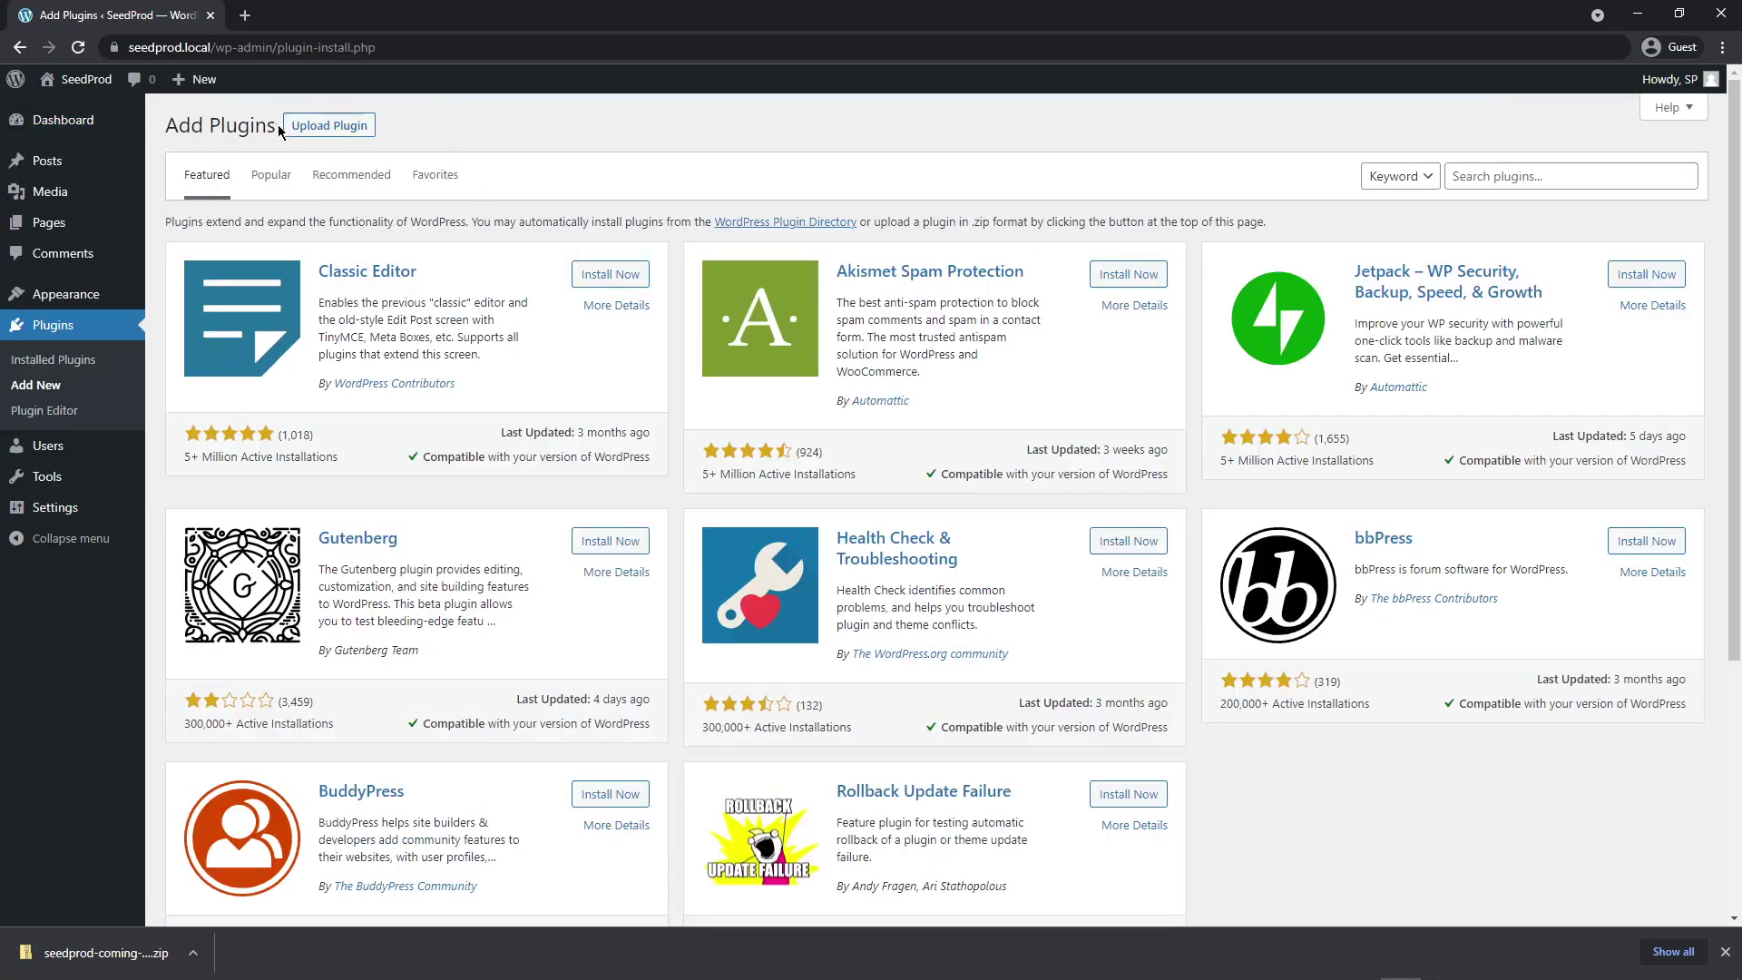
{"action": "left_click", "coordinate": [337, 129]}
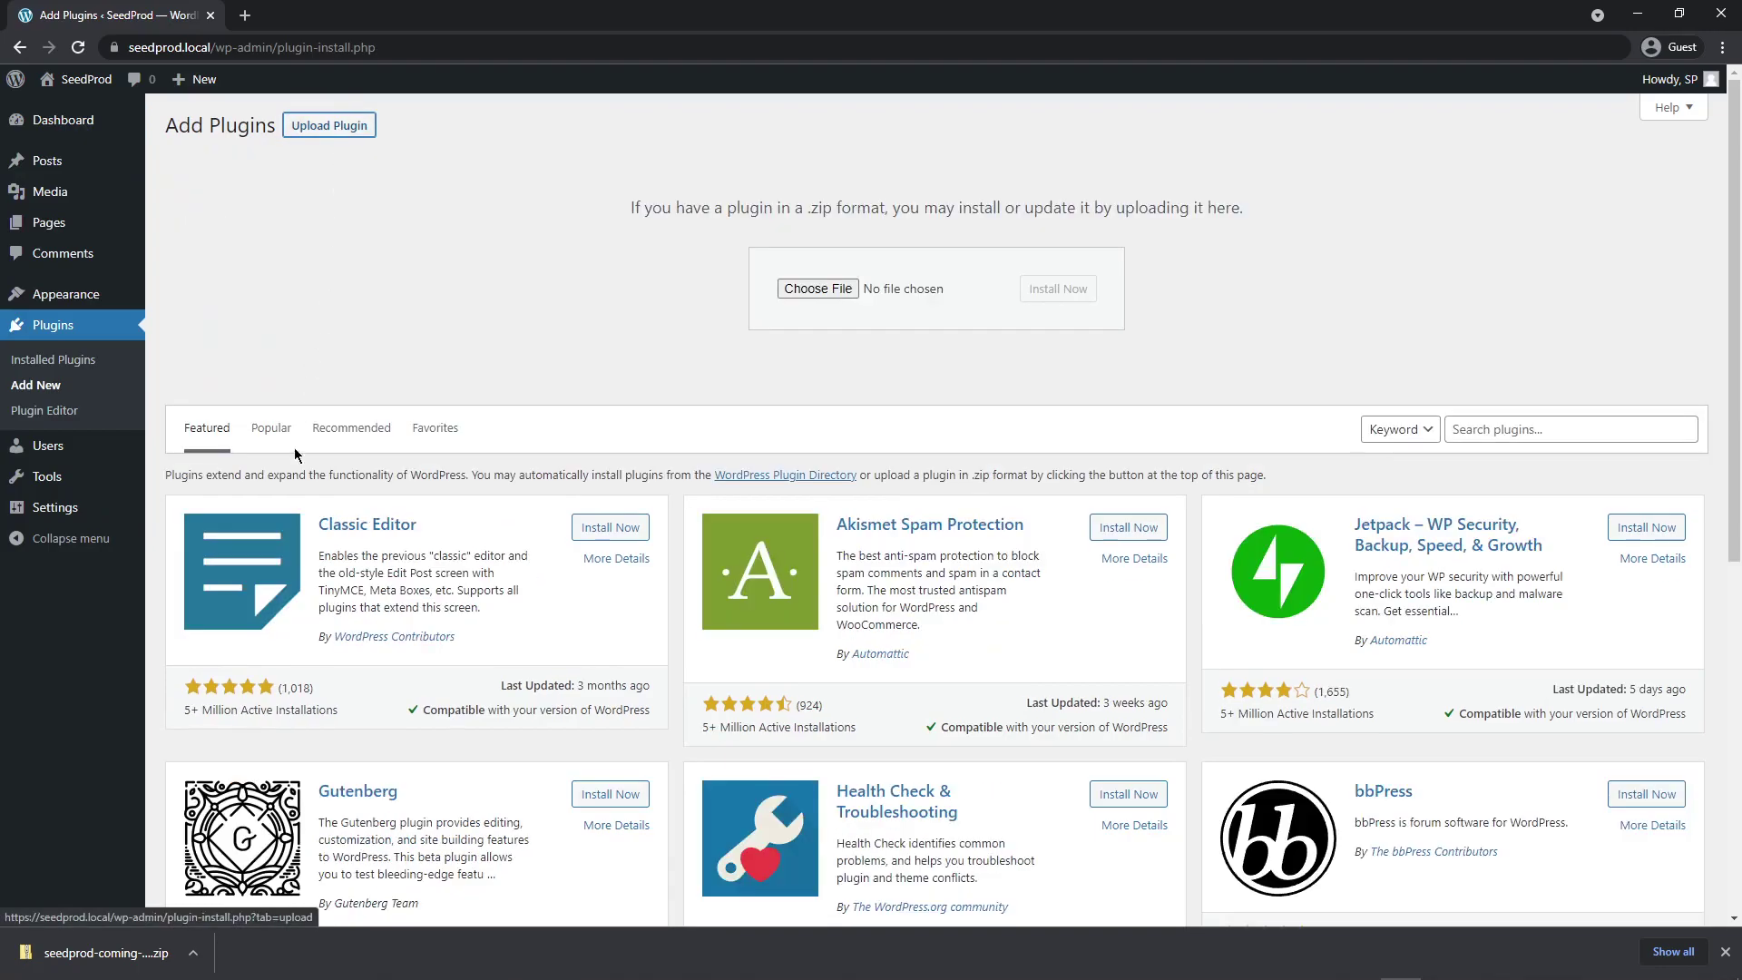
{"action": "left_click_drag", "start_coordinate": [100, 953], "coordinate": [830, 288]}
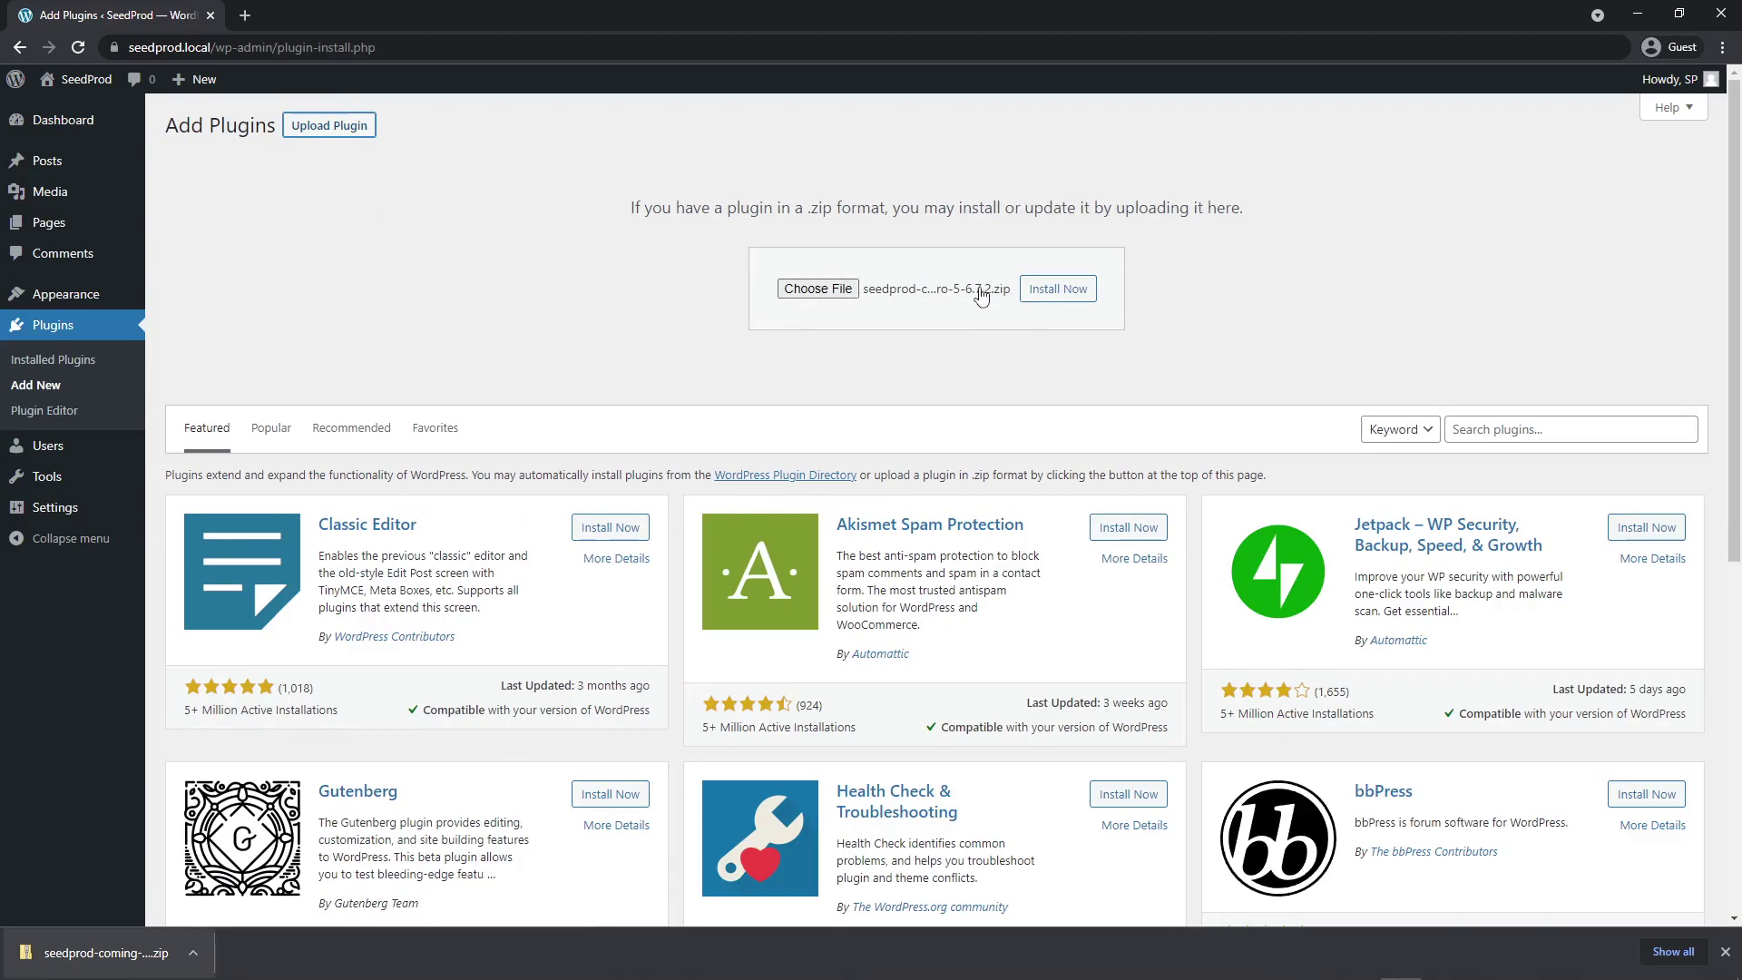
{"action": "left_click", "coordinate": [1058, 290]}
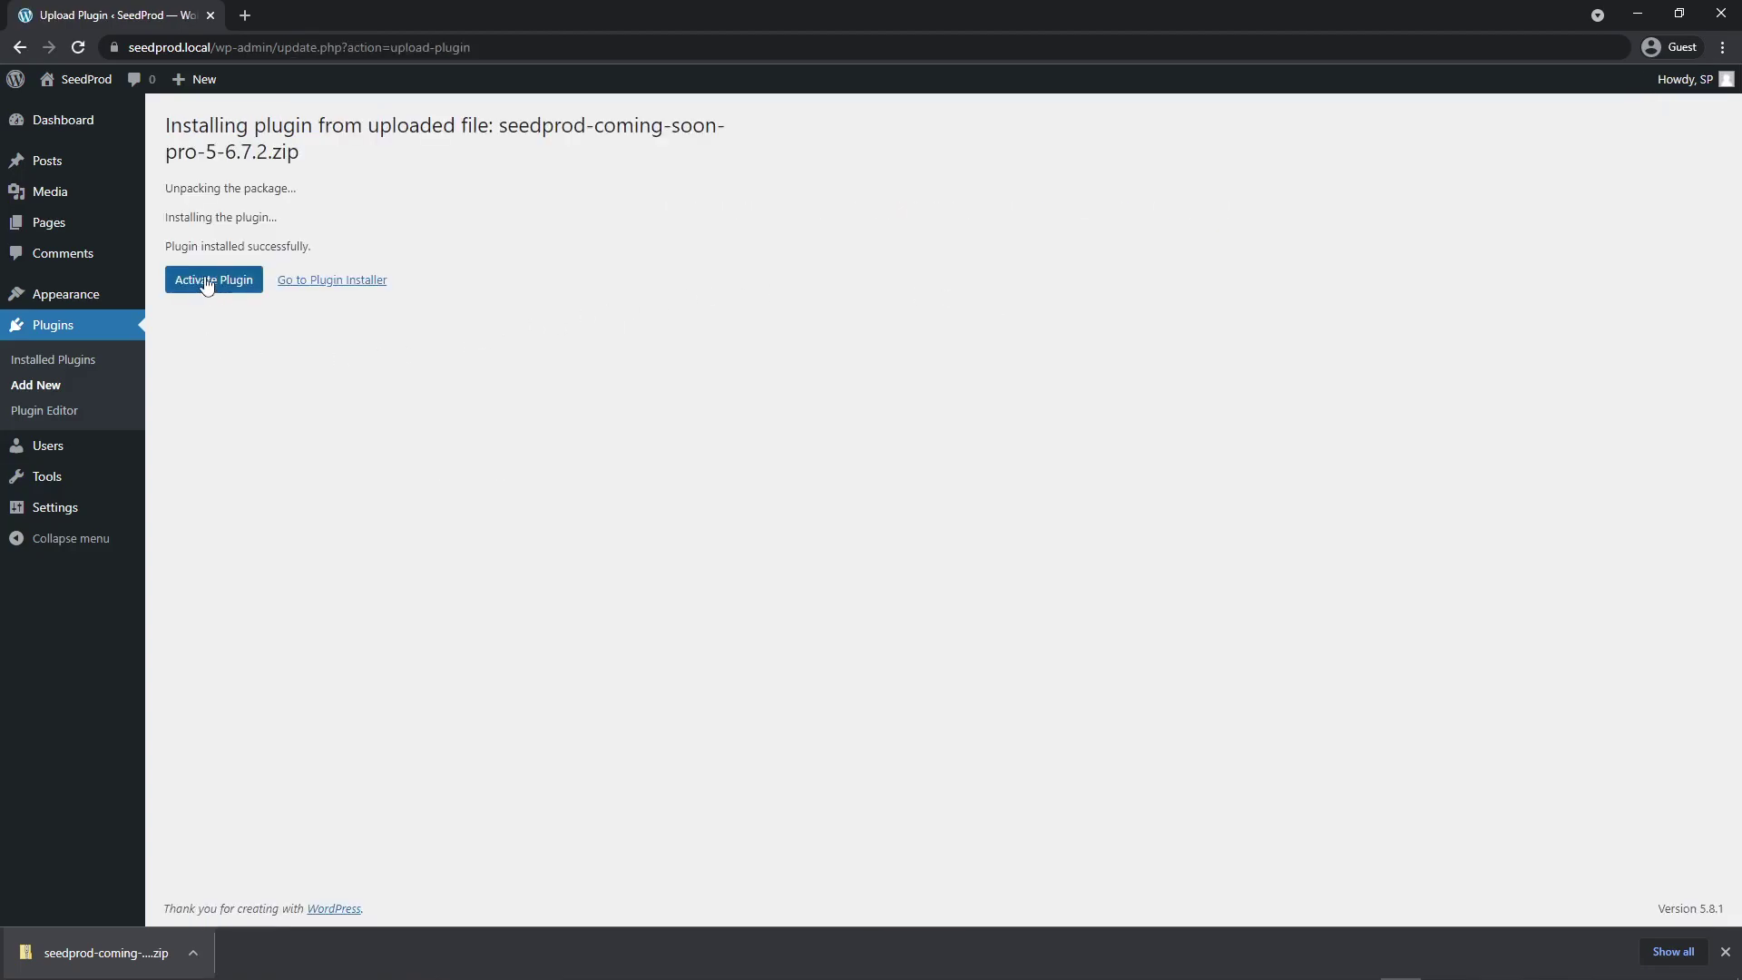
{"action": "left_click", "coordinate": [208, 283]}
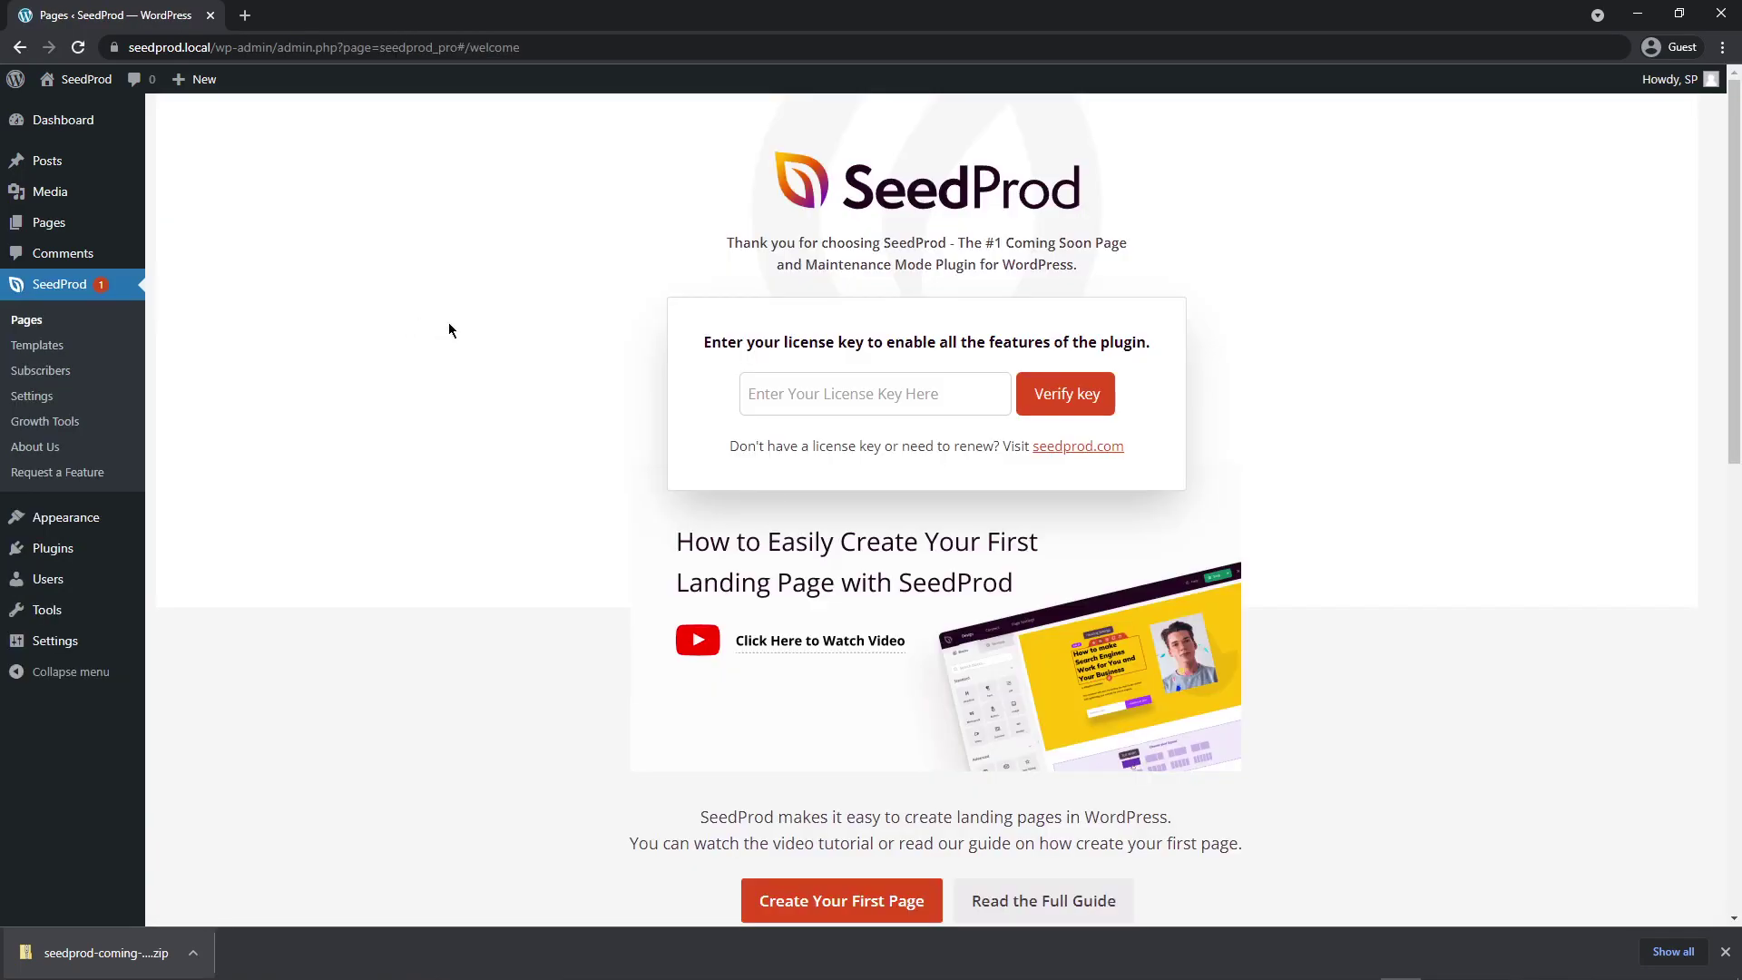
- Paste the copied license key into SeedProd and verify it
{"action": "right_click", "coordinate": [815, 392]}
{"action": "left_click", "coordinate": [898, 538]}
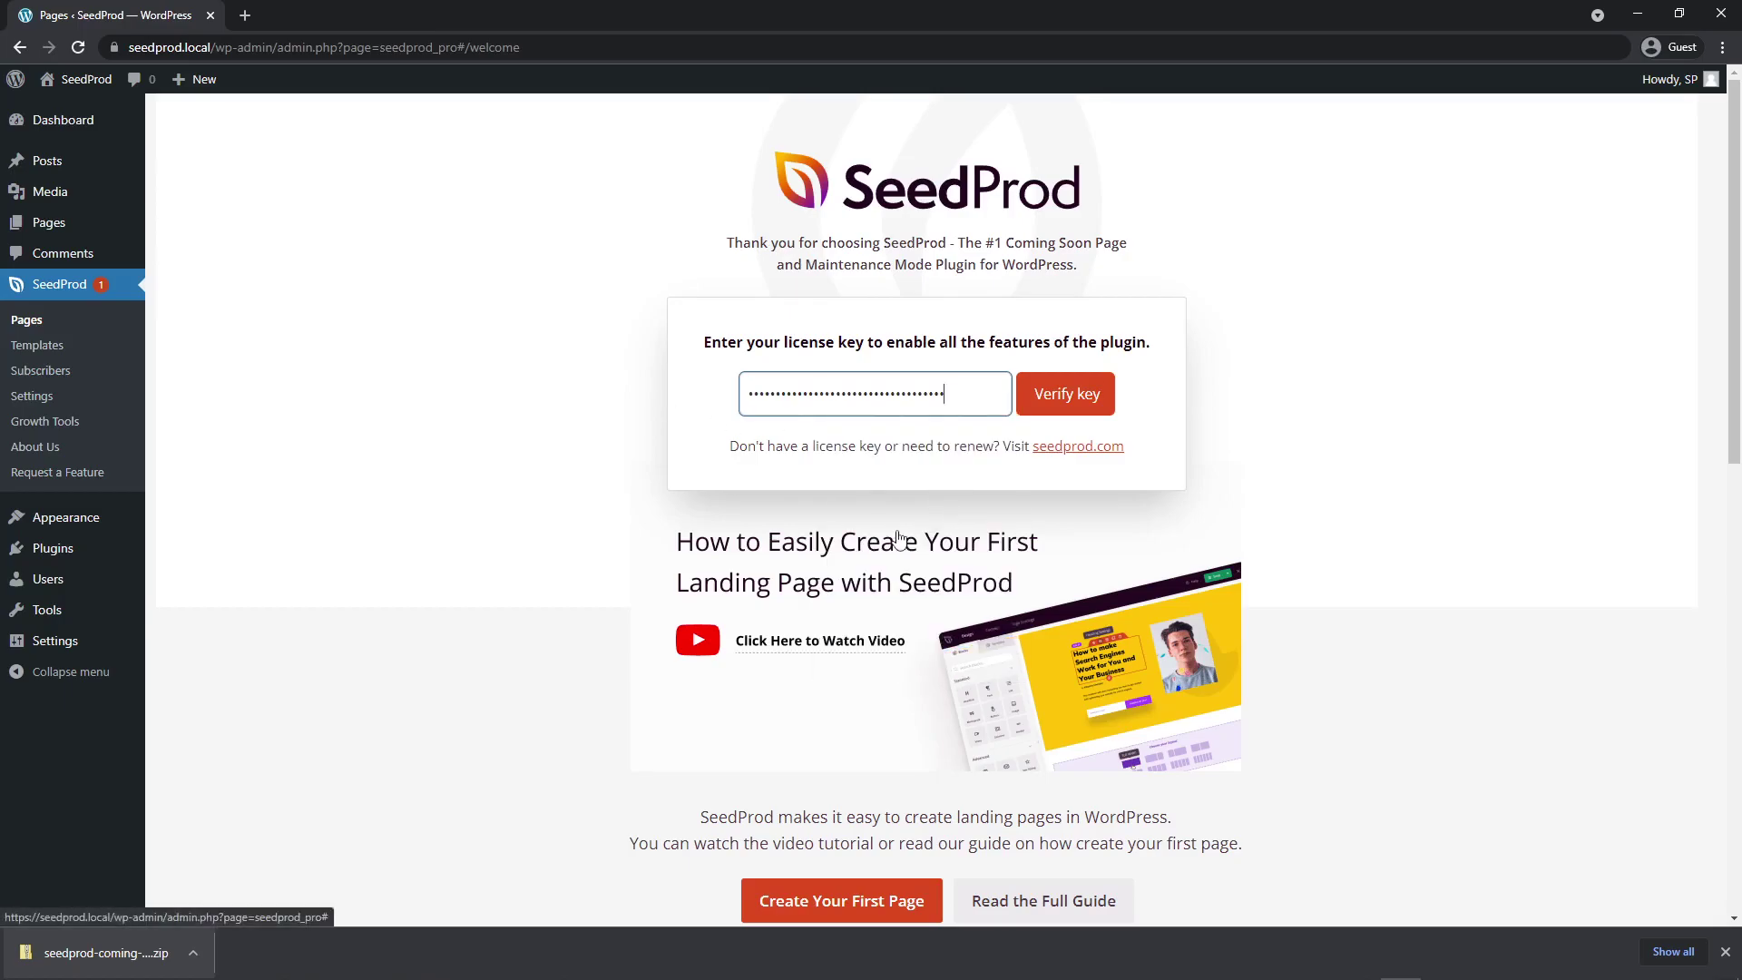
{"action": "left_click", "coordinate": [1071, 395]}
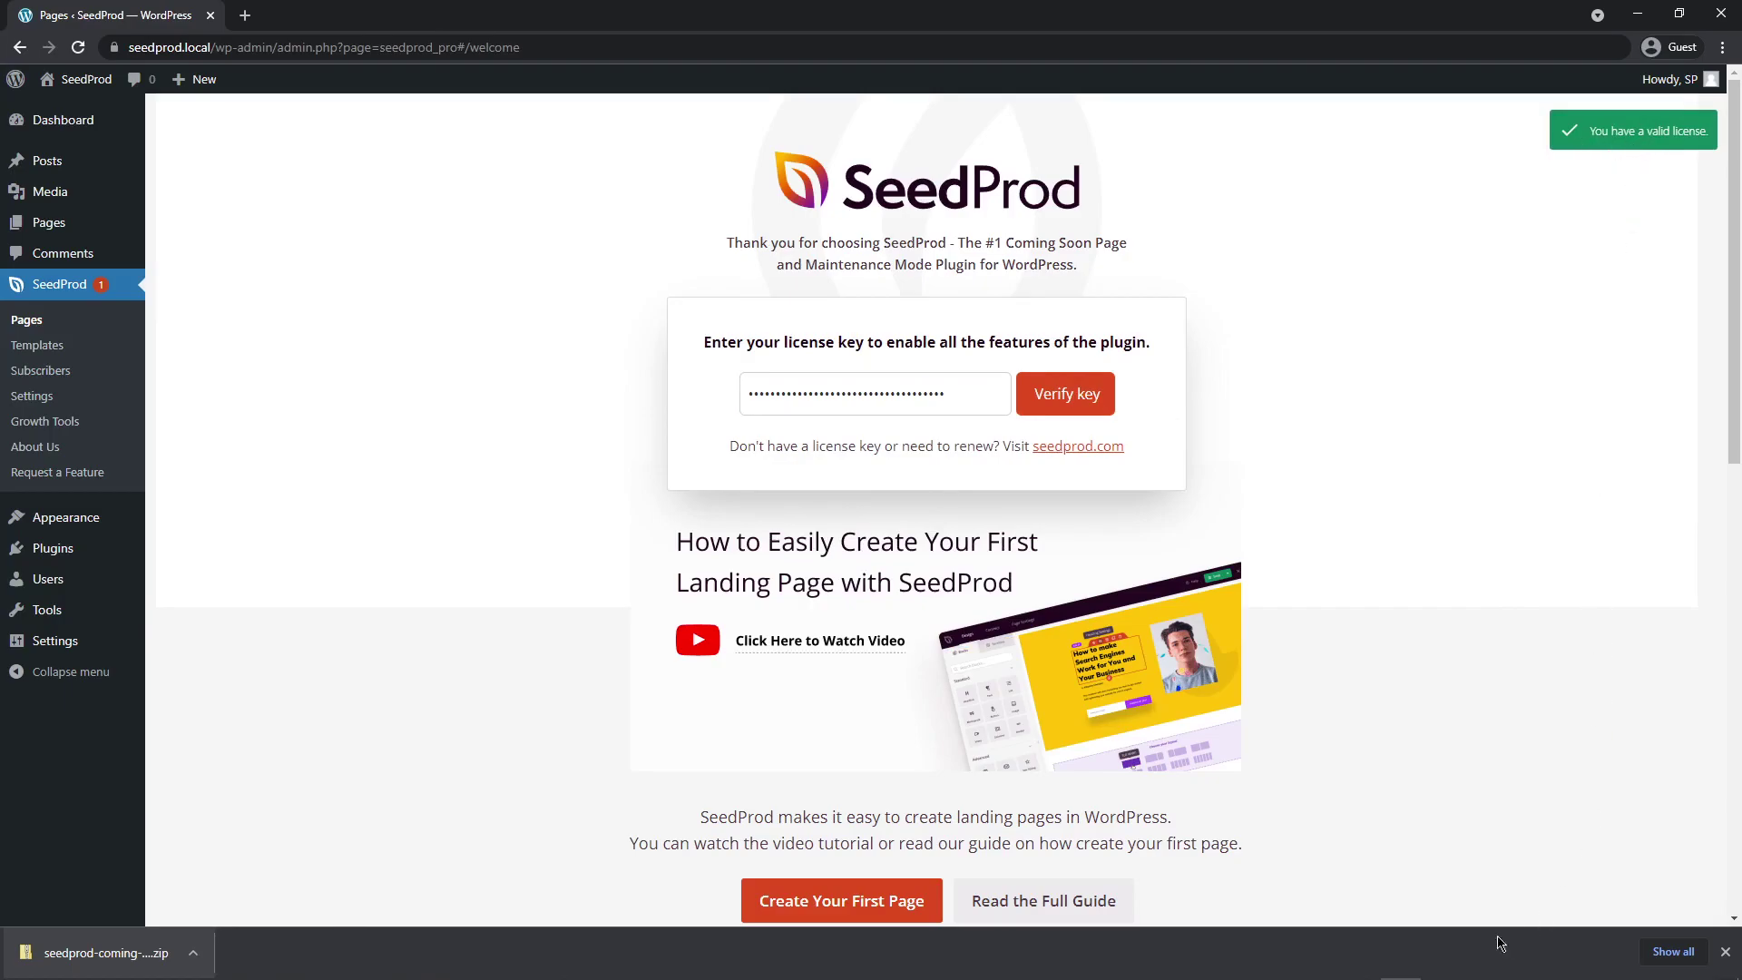
{"action": "left_click", "coordinate": [1725, 951]}
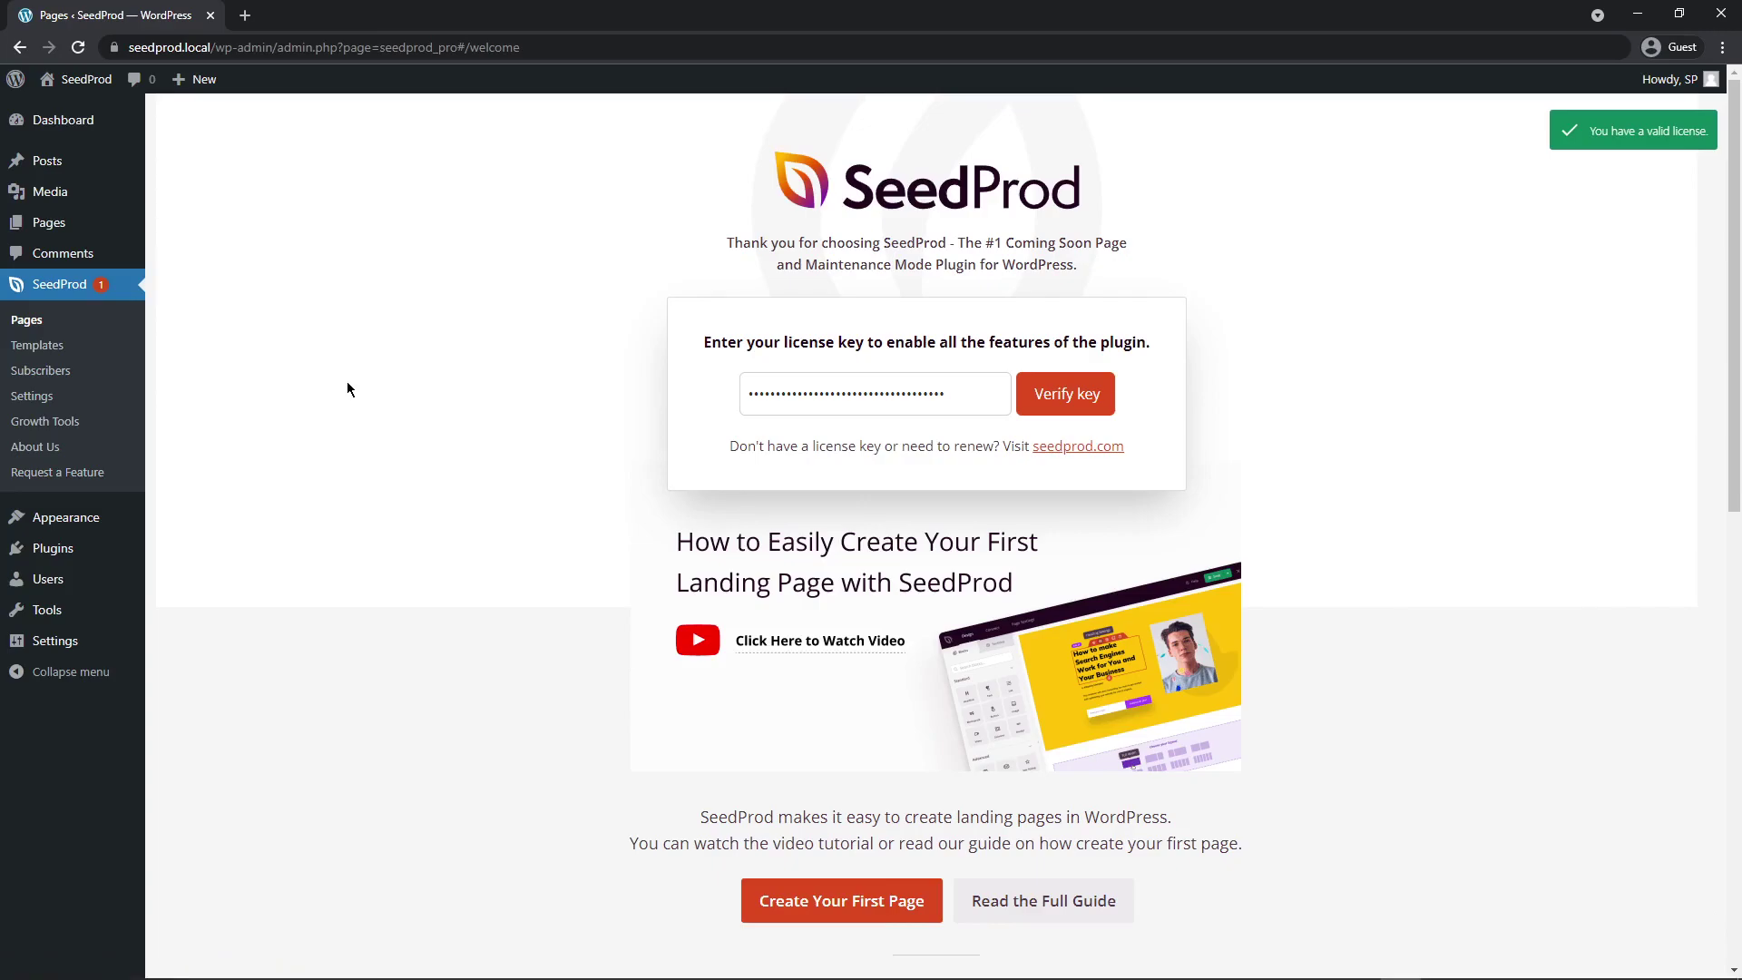
- Start a new landing page and filter the templates to Lead Squeeze
{"action": "left_click", "coordinate": [28, 321]}
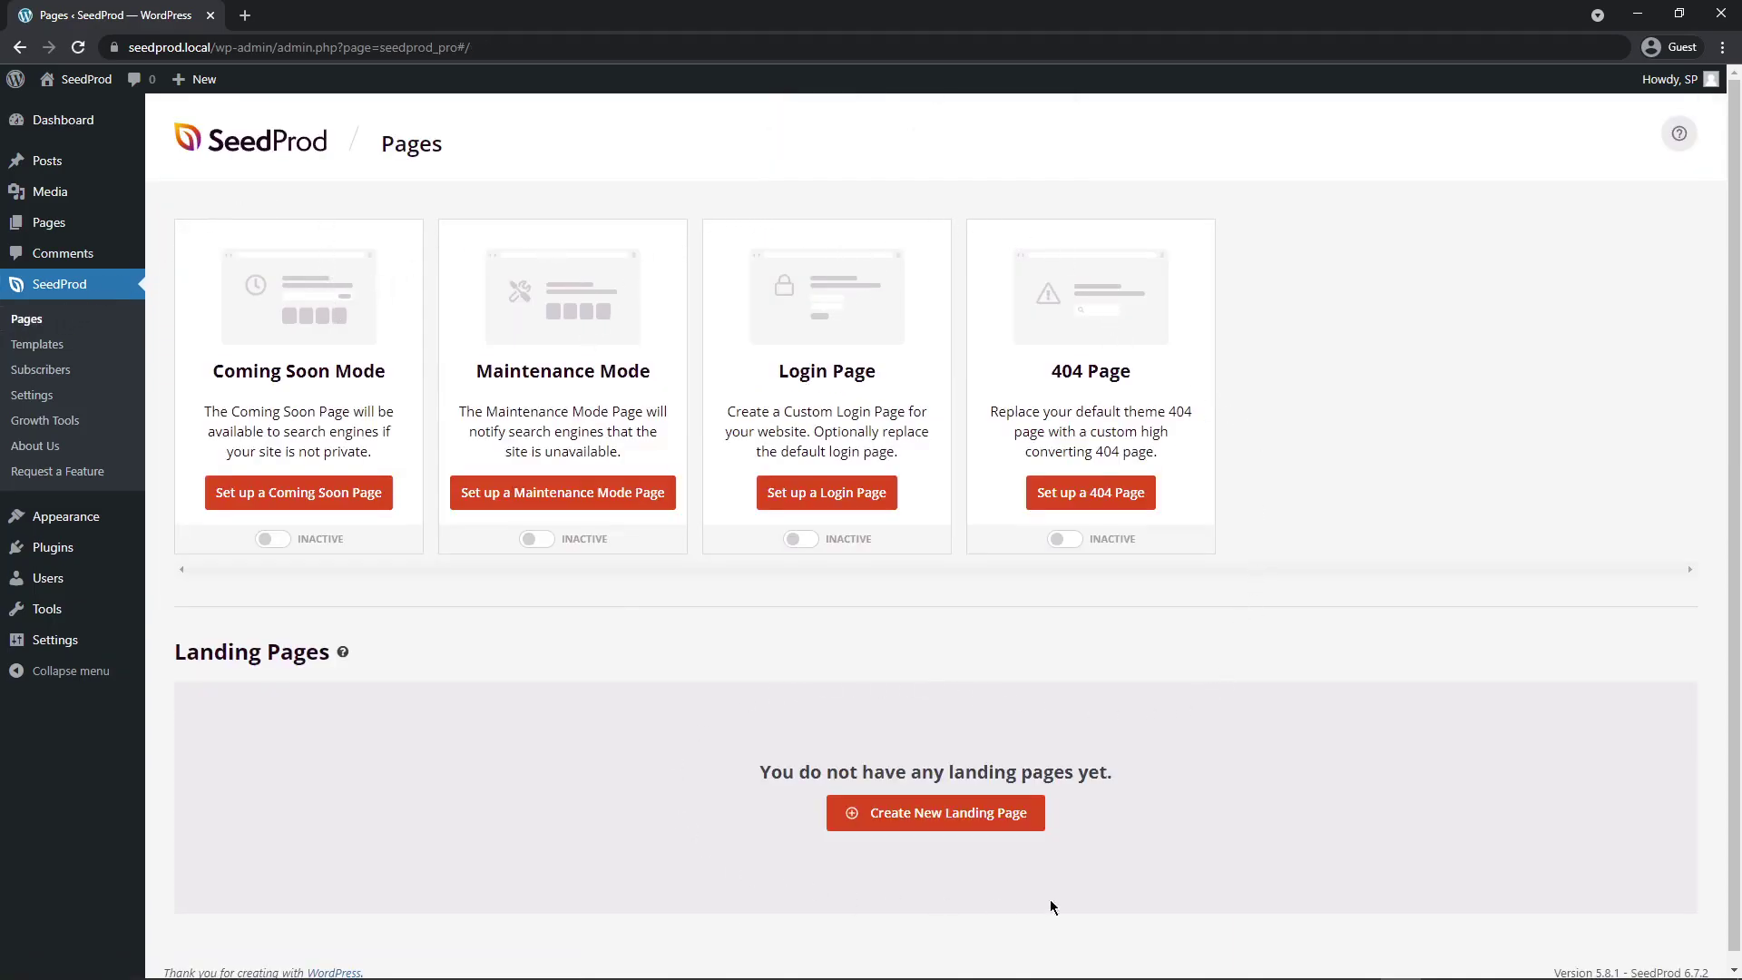
{"action": "left_click", "coordinate": [945, 820]}
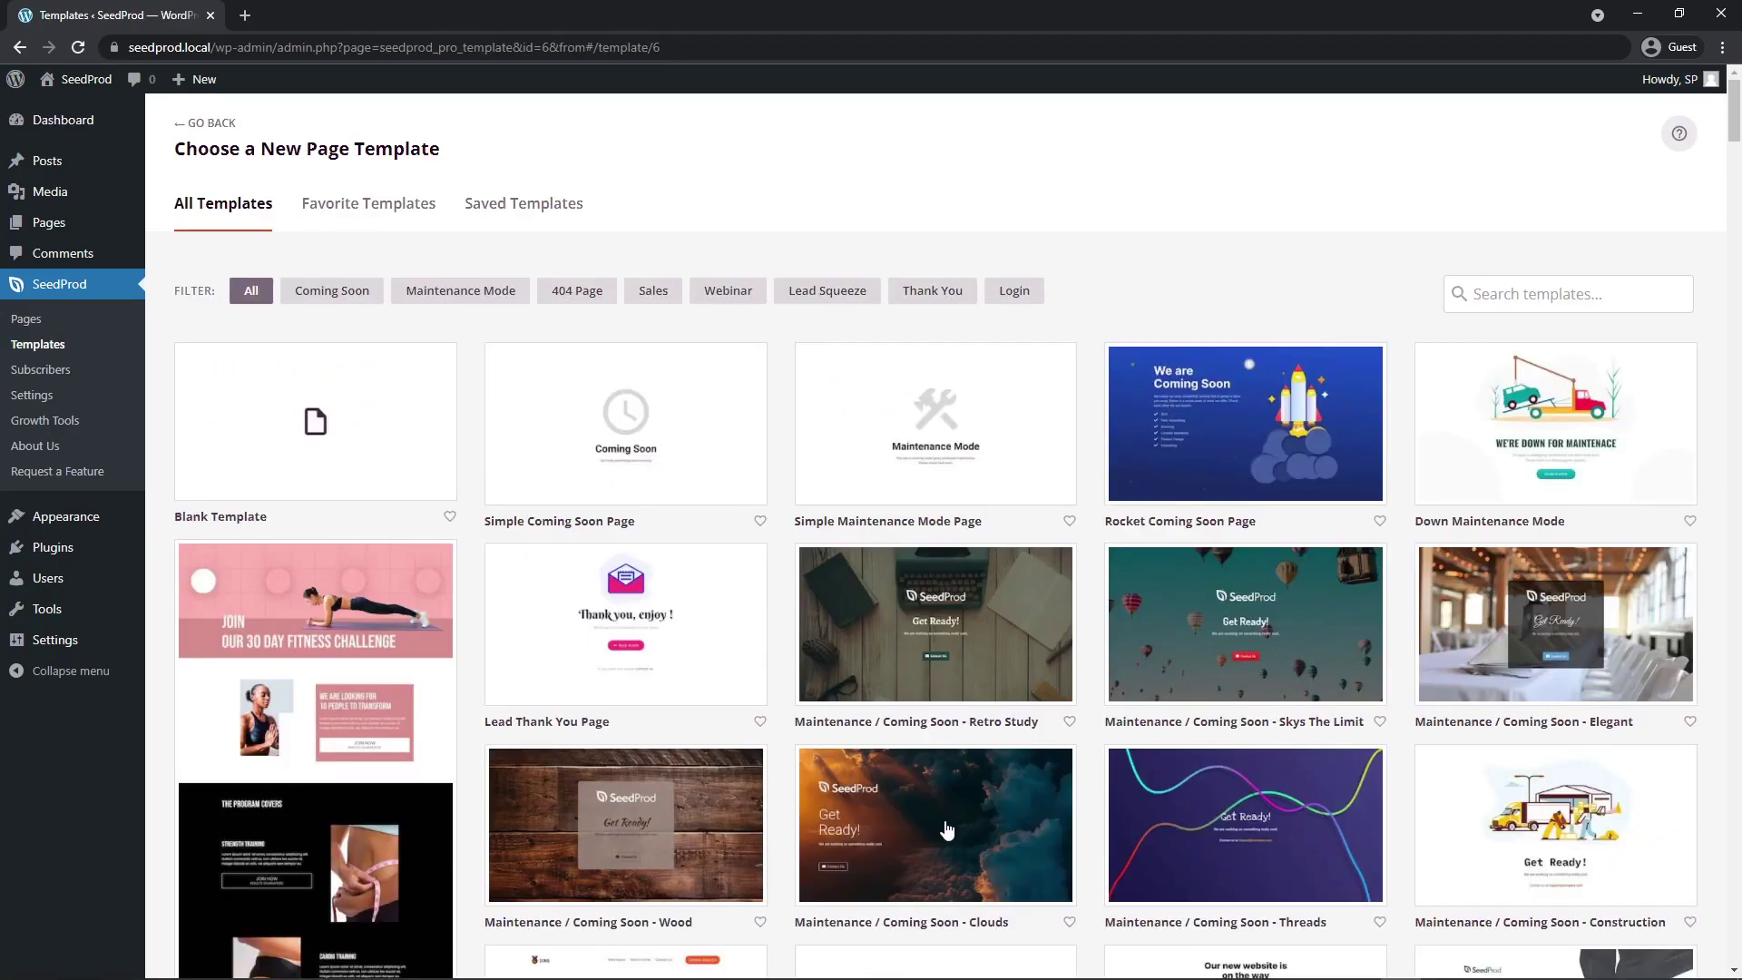
{"action": "mouse_move", "coordinate": [272, 376]}
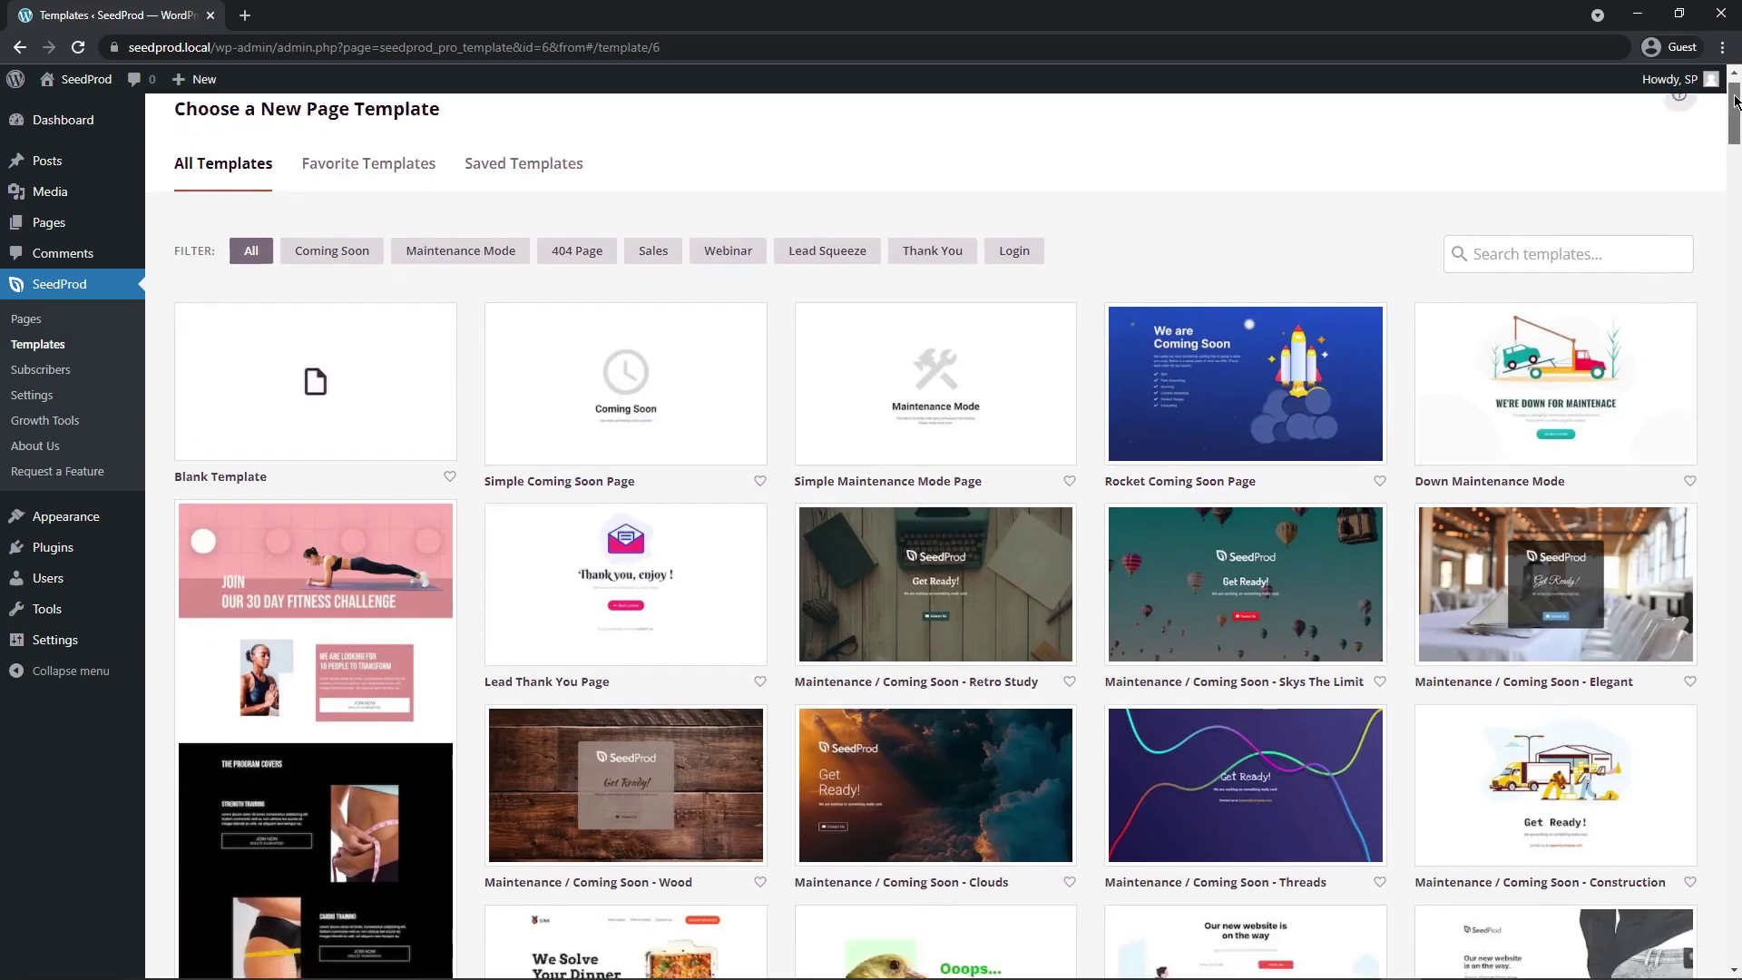
{"action": "mouse_move", "coordinate": [1734, 105]}
{"action": "left_mouse_down"}
{"action": "mouse_move", "coordinate": [1735, 898]}
{"action": "mouse_move", "coordinate": [1734, 108]}
{"action": "left_mouse_up"}
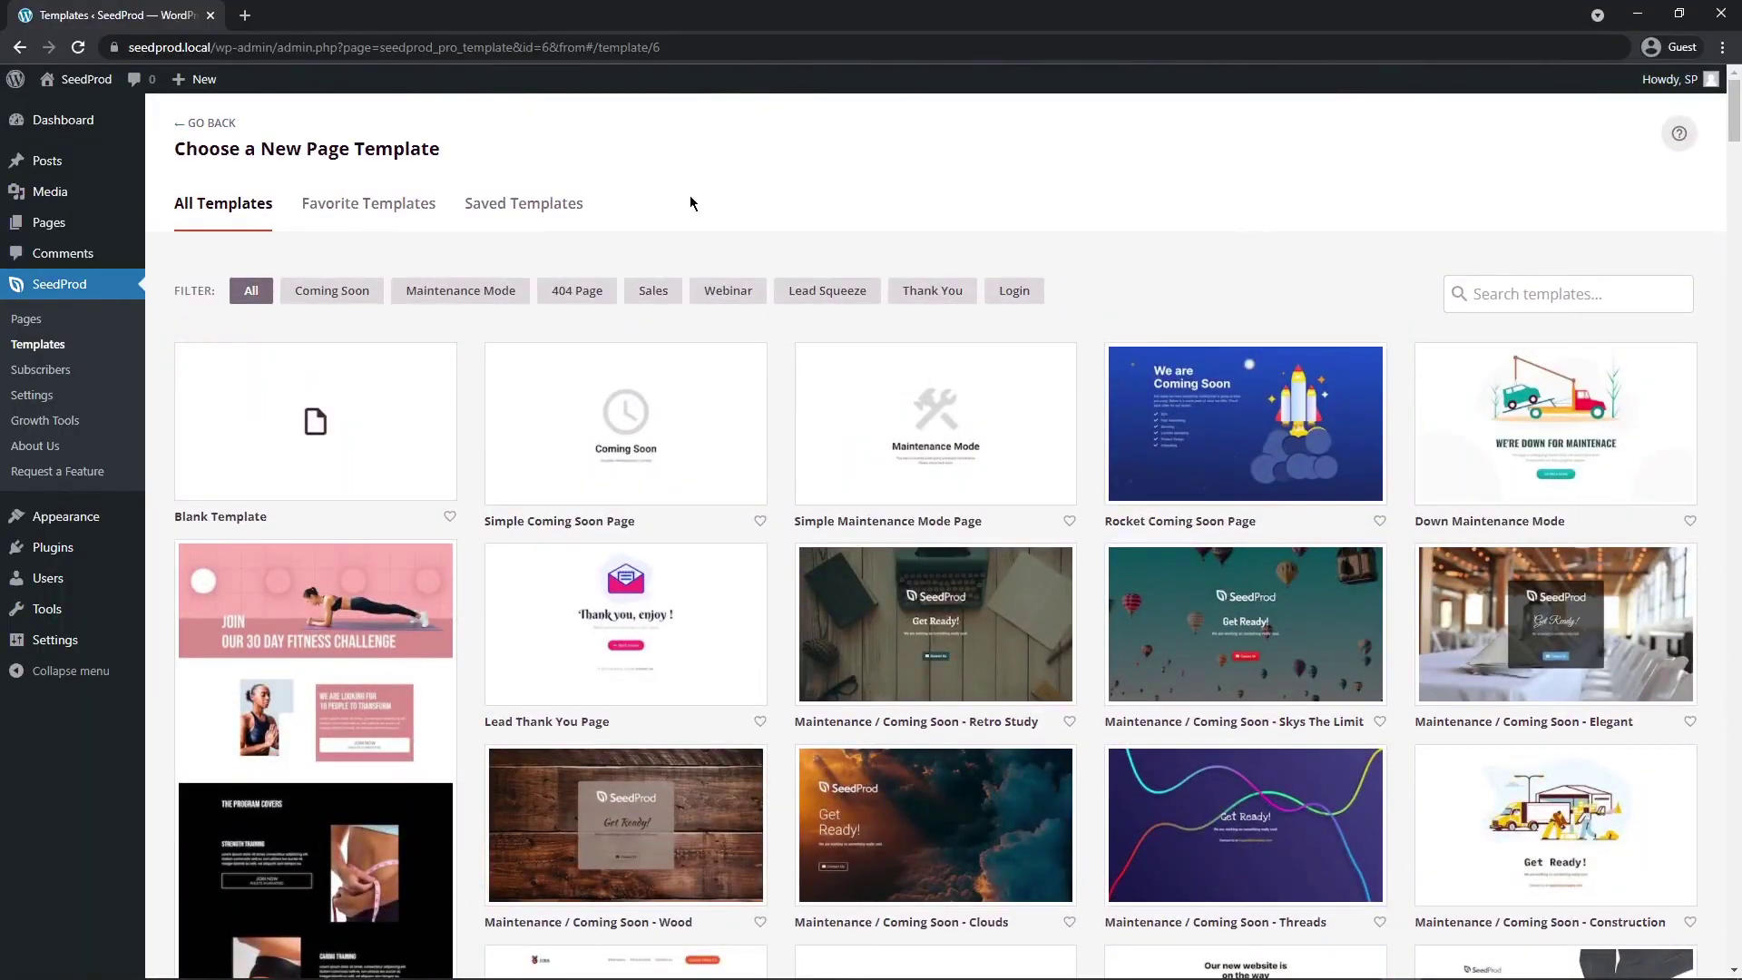
{"action": "left_click", "coordinate": [830, 296]}
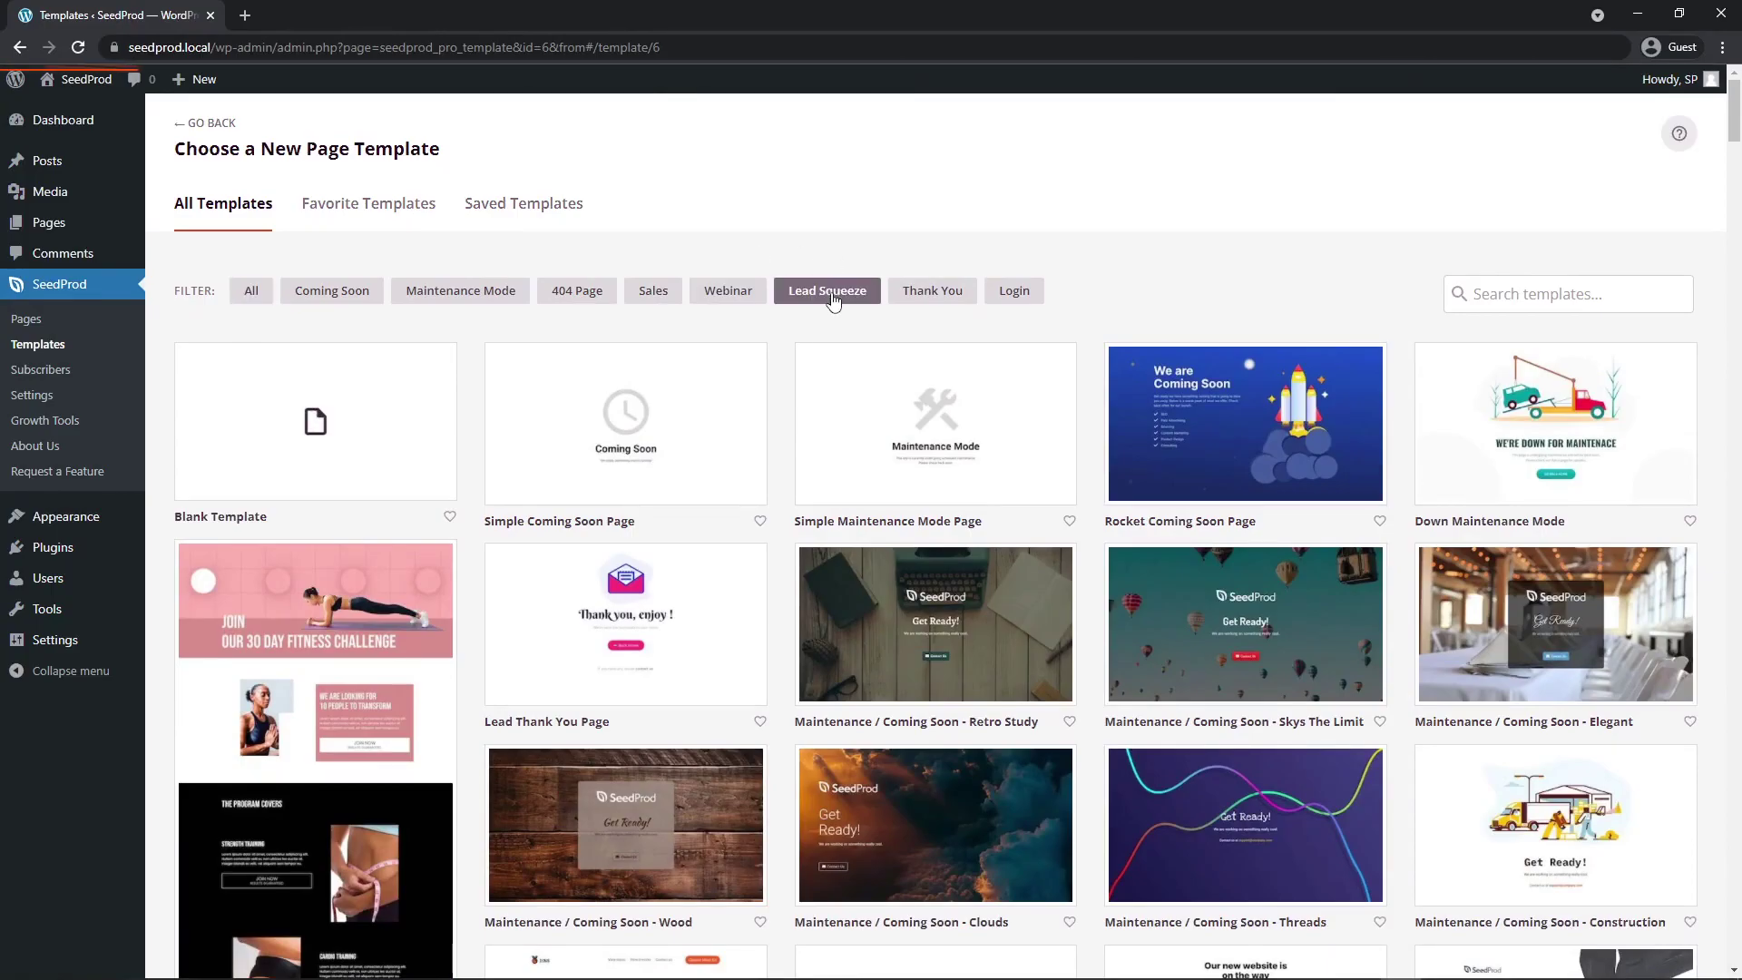
- Pick the Wellness Lead Squeeze template, name the page 'Dynamic', and start editing
{"action": "left_click_drag", "start_coordinate": [1734, 182], "coordinate": [1734, 762]}
{"action": "mouse_move", "coordinate": [916, 545]}
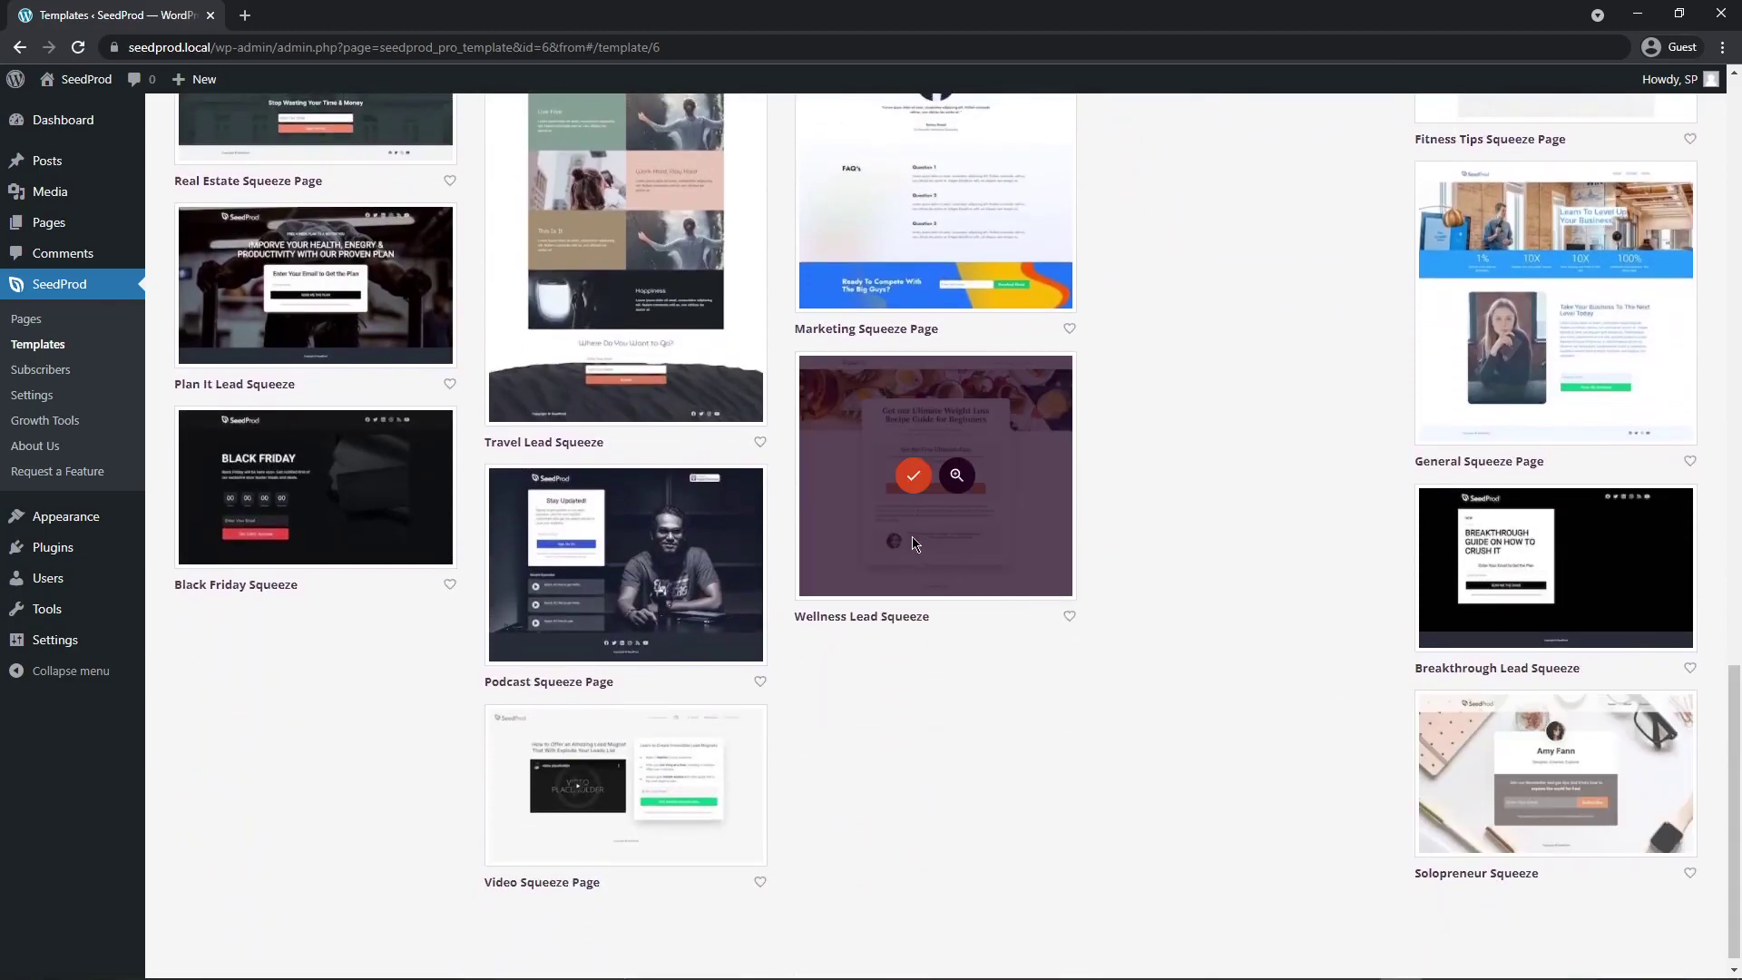
{"action": "left_click", "coordinate": [912, 478]}
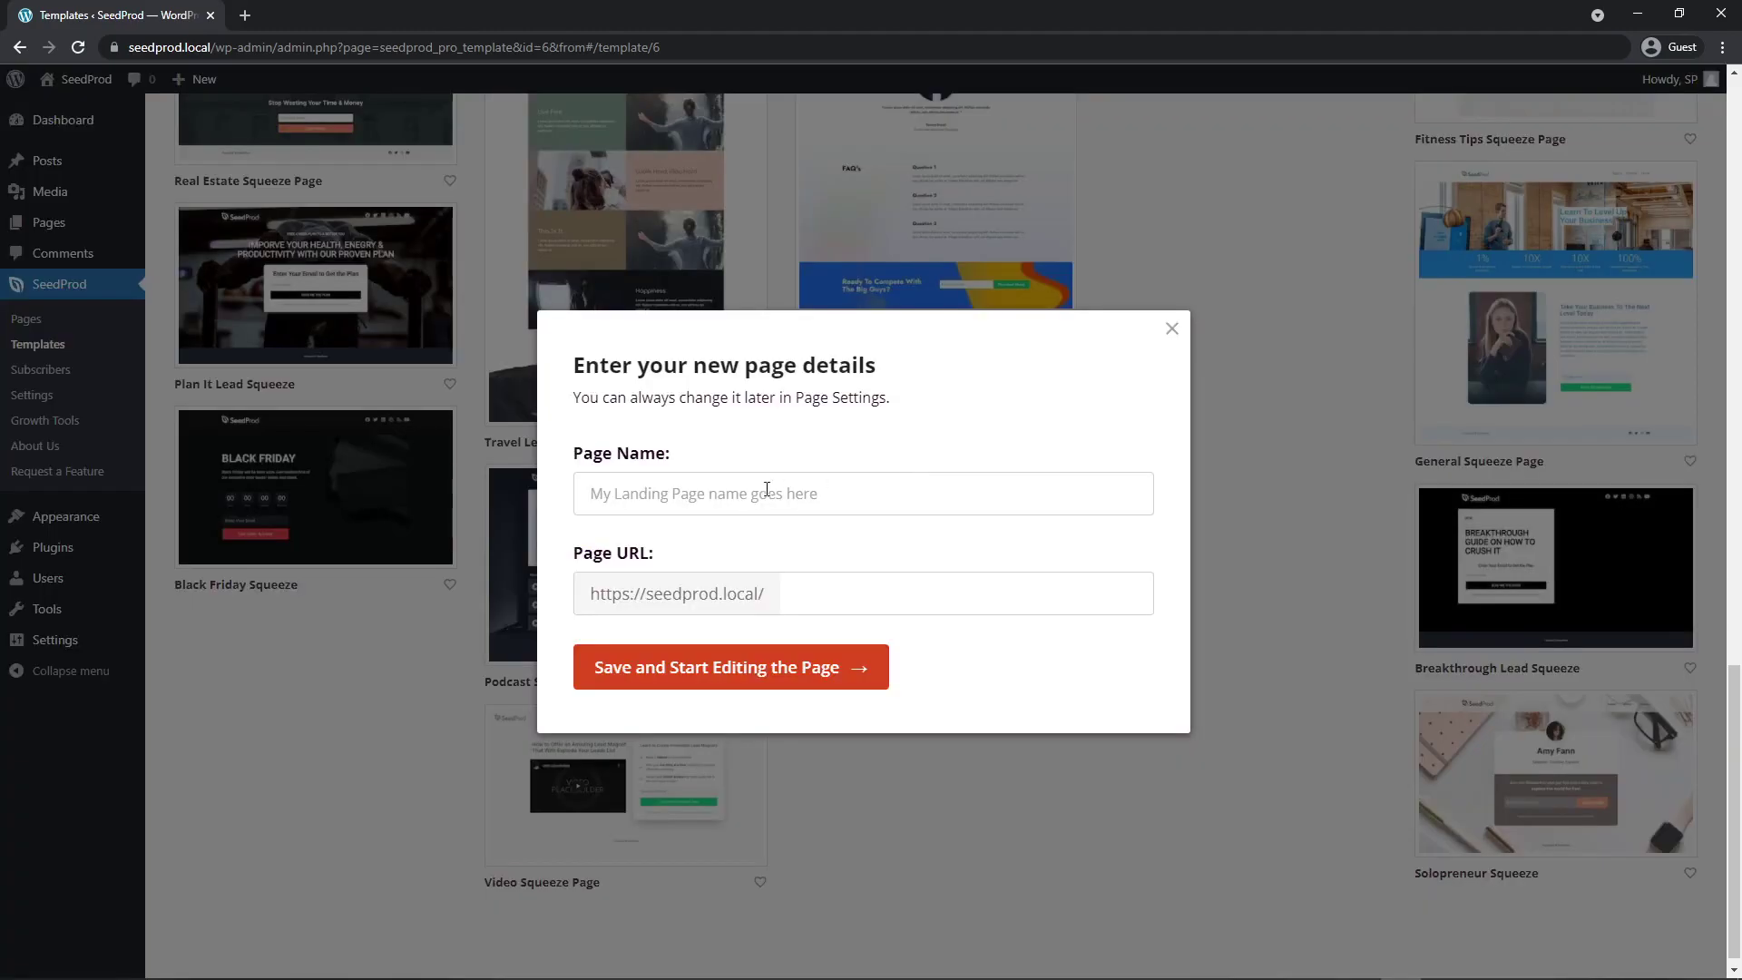
{"action": "type", "text": "Dynamic"}
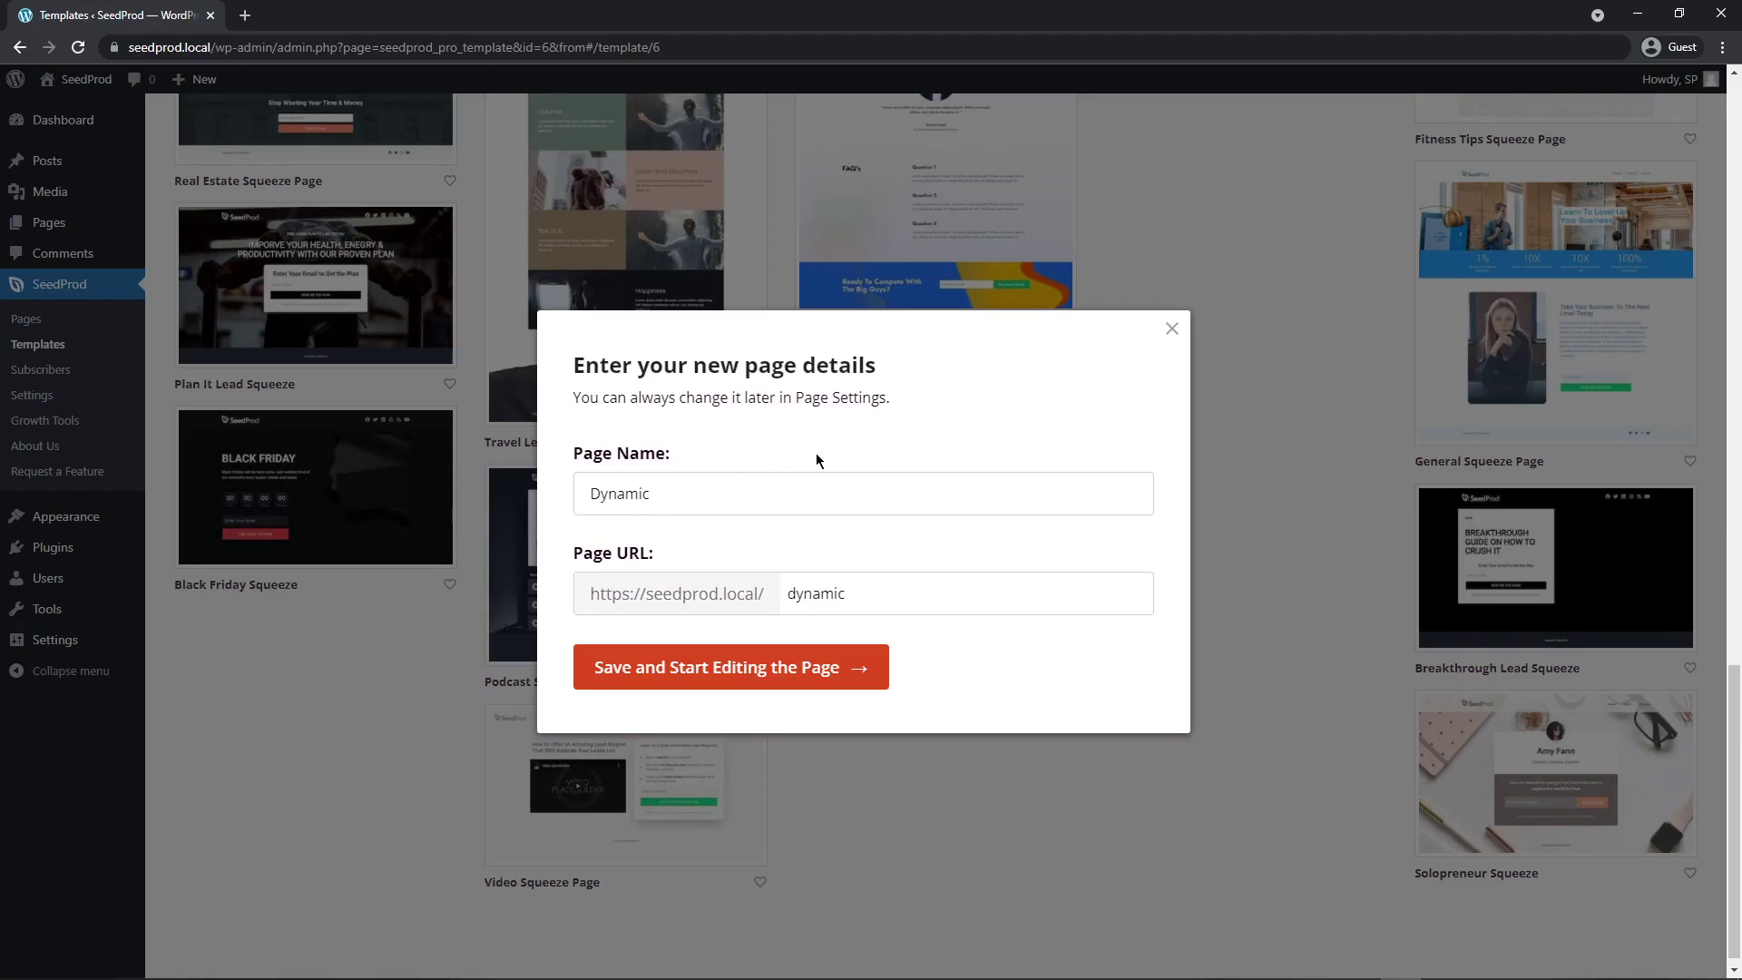
{"action": "left_click", "coordinate": [731, 669]}
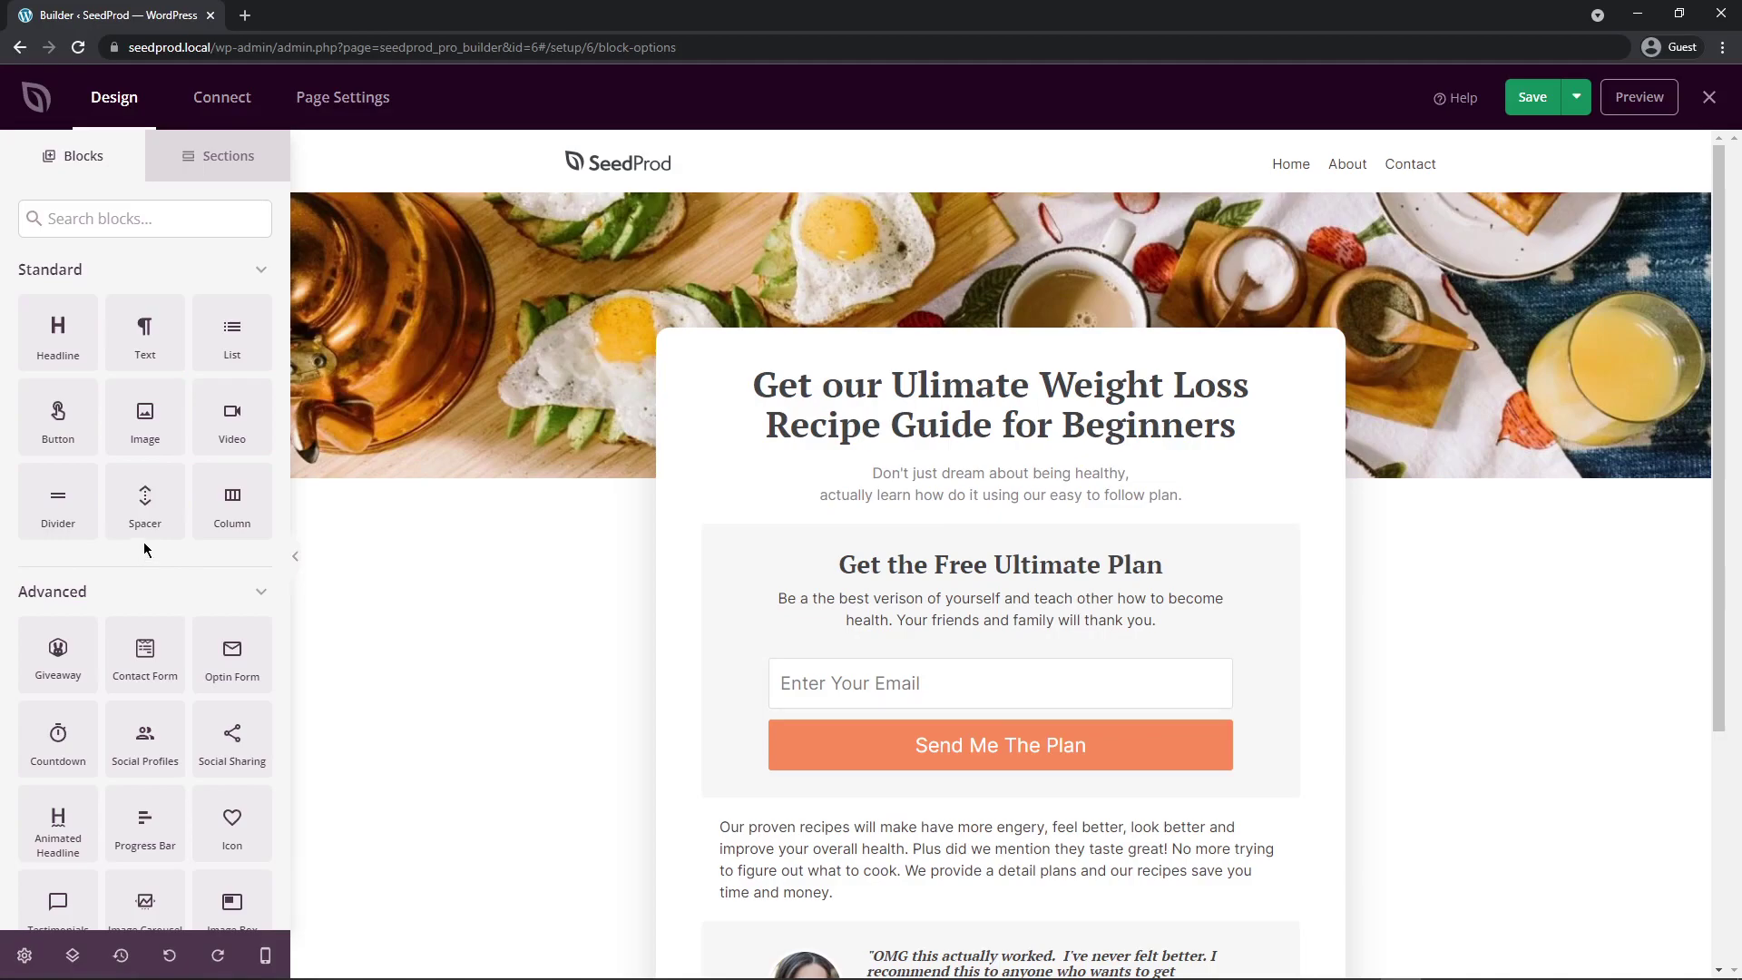
{"action": "left_click_drag", "start_coordinate": [145, 419], "coordinate": [1022, 517]}
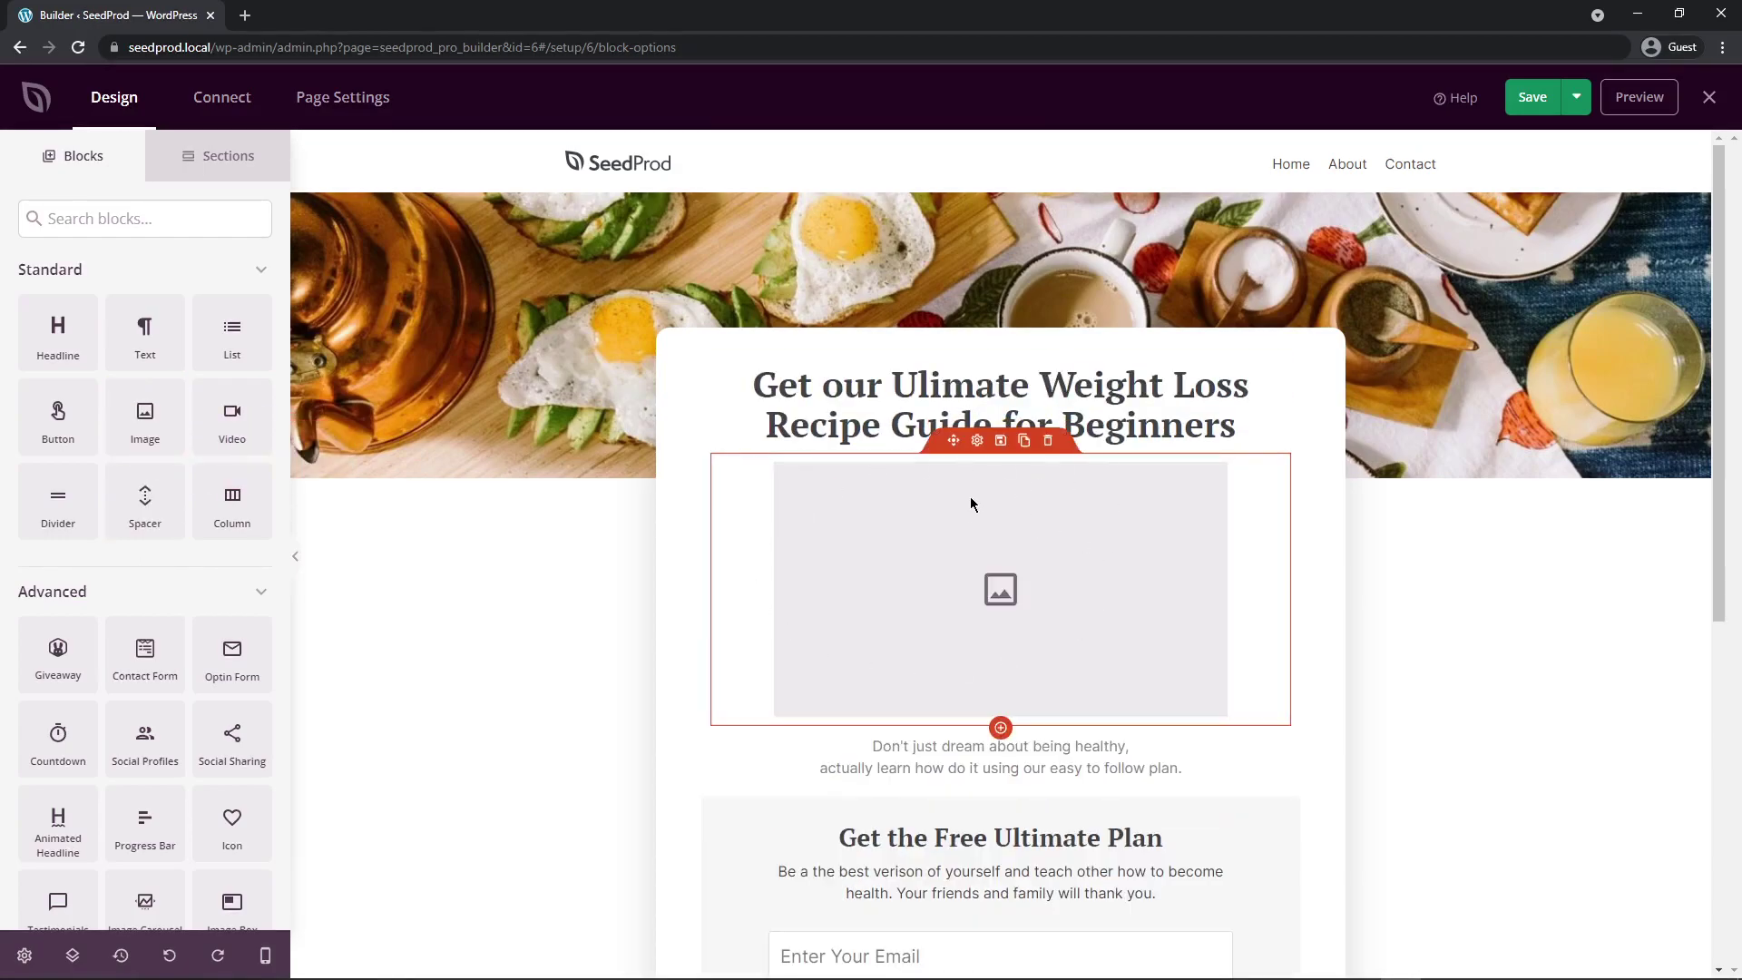
{"action": "left_click", "coordinate": [978, 442]}
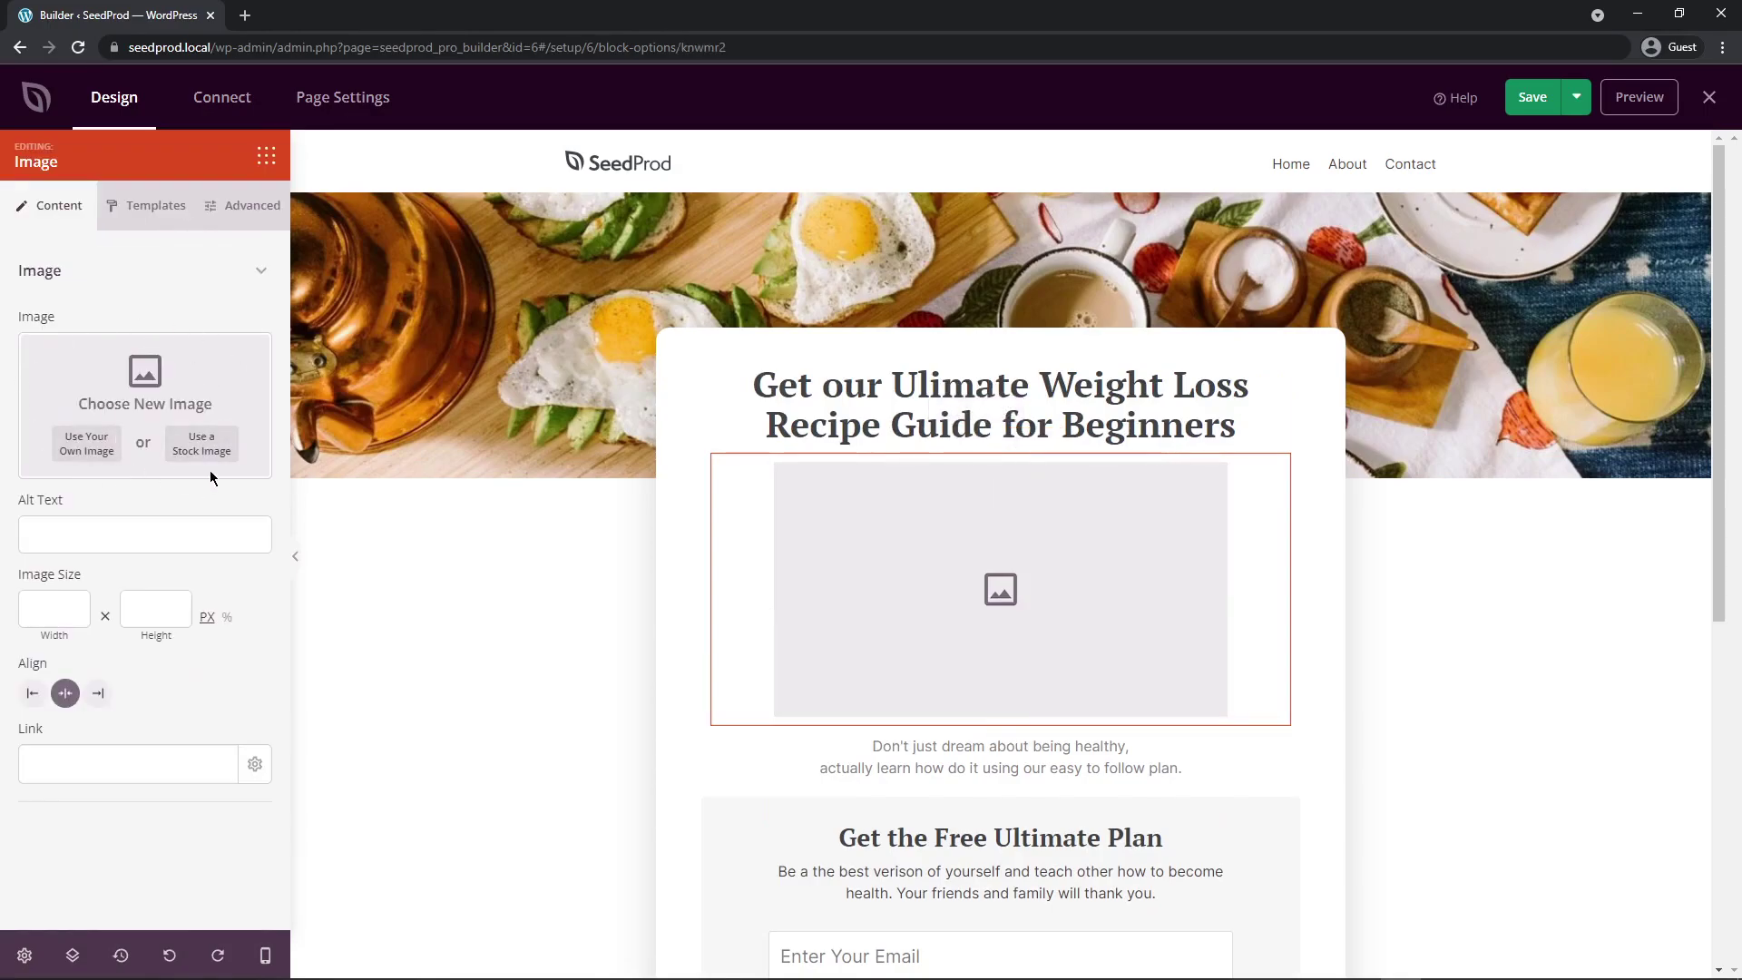
{"action": "left_click", "coordinate": [203, 447]}
{"action": "left_click", "coordinate": [705, 525]}
{"action": "type", "text": "banana"}
{"action": "key", "text": "Return"}
{"action": "scroll", "coordinate": [877, 467], "scroll_direction": "down", "scroll_amount": 1}
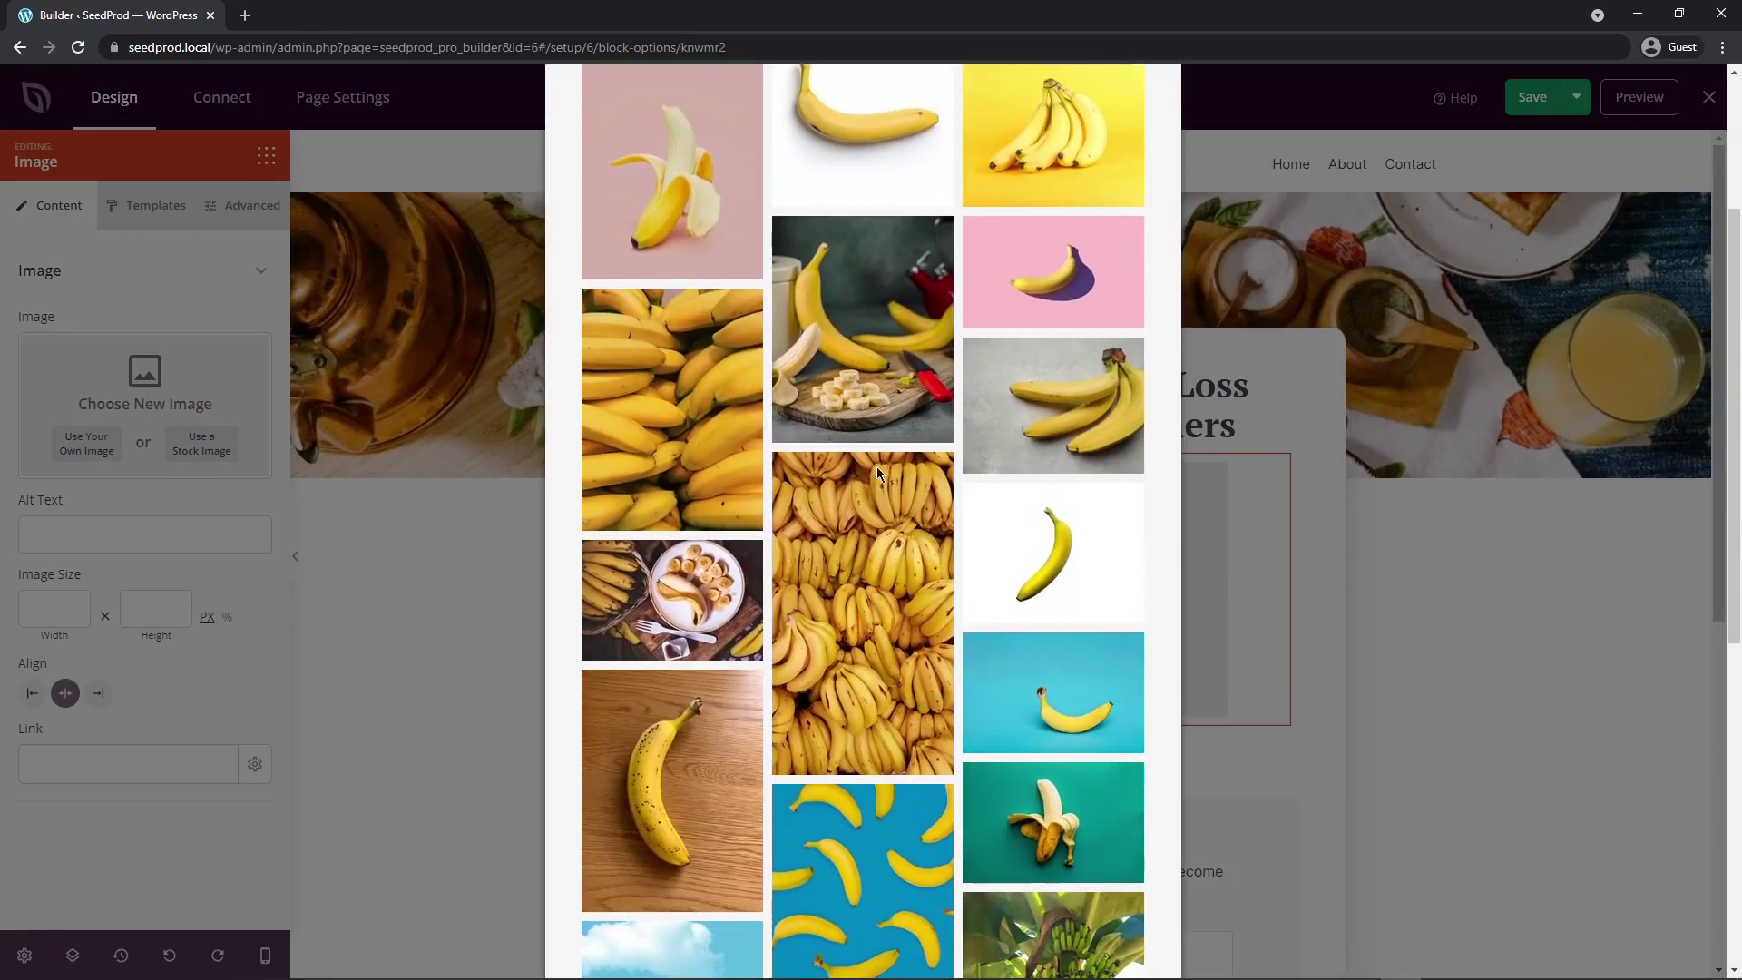
{"action": "left_click", "coordinate": [879, 357]}
{"action": "scroll", "coordinate": [1356, 585], "scroll_direction": "down", "scroll_amount": 4}
{"action": "scroll", "coordinate": [1352, 580], "scroll_direction": "up", "scroll_amount": 3}
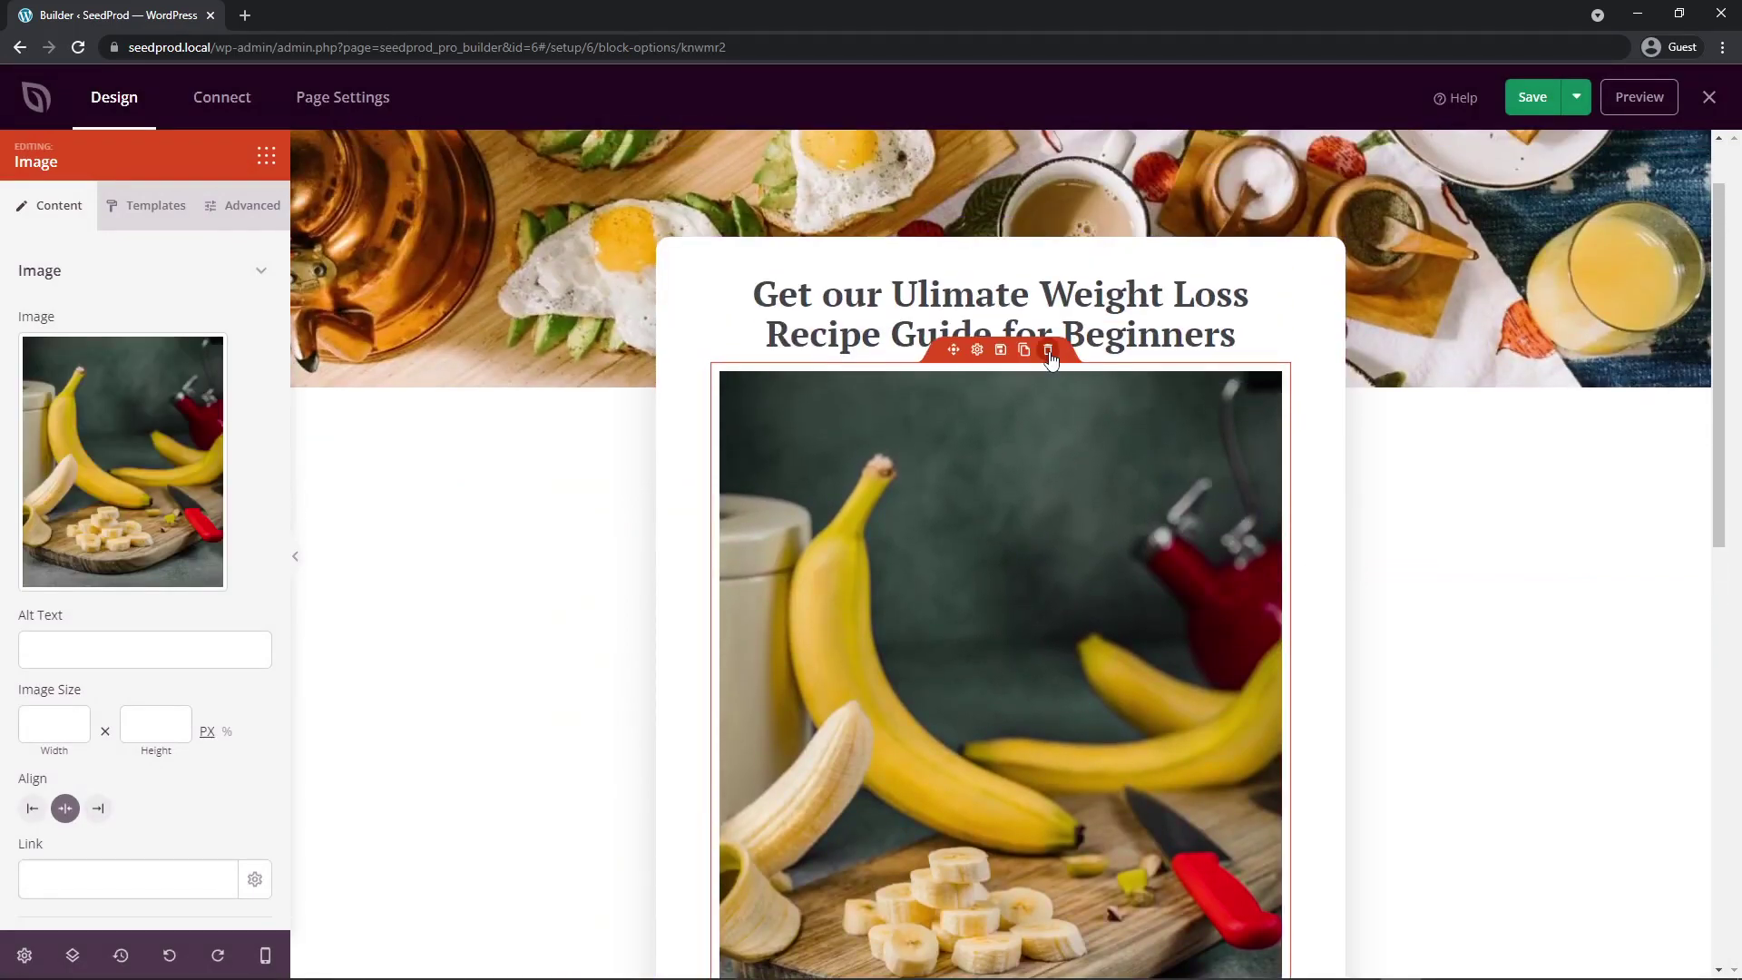
{"action": "left_click", "coordinate": [1048, 351]}
- Confirm deletion of the image block above the headline
{"action": "left_click", "coordinate": [807, 543]}
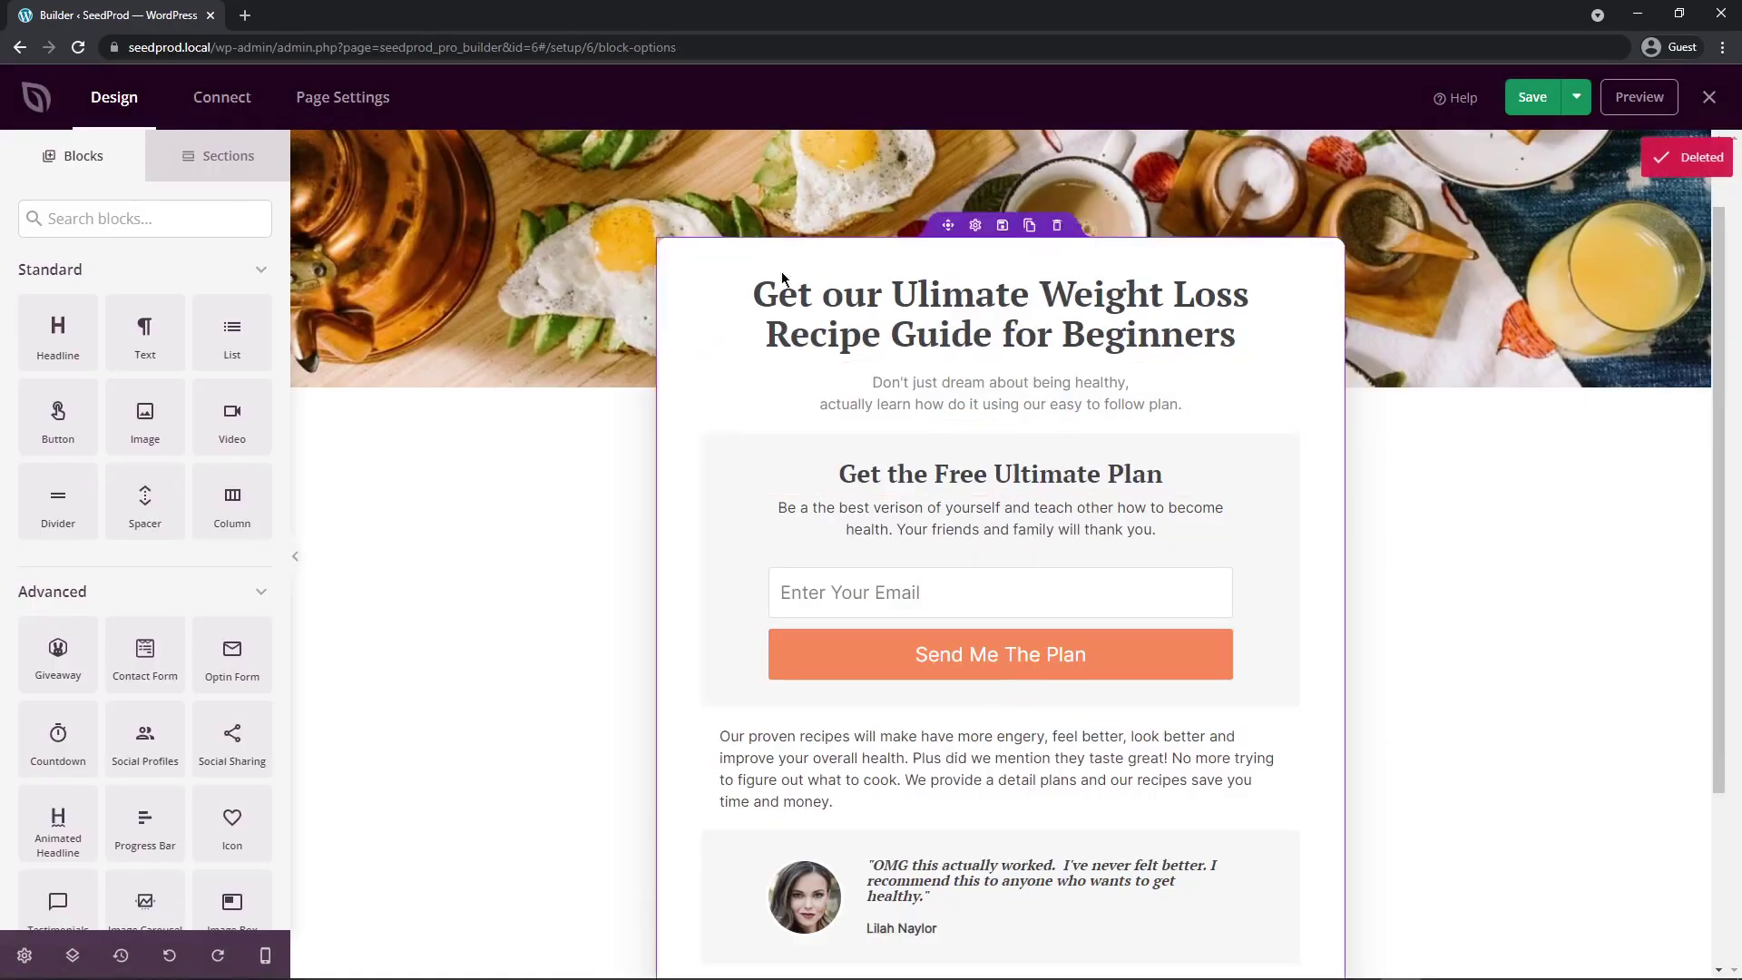
{"action": "scroll", "coordinate": [1179, 562], "scroll_direction": "up", "scroll_amount": 1}
{"action": "scroll", "coordinate": [1170, 552], "scroll_direction": "down", "scroll_amount": 4}
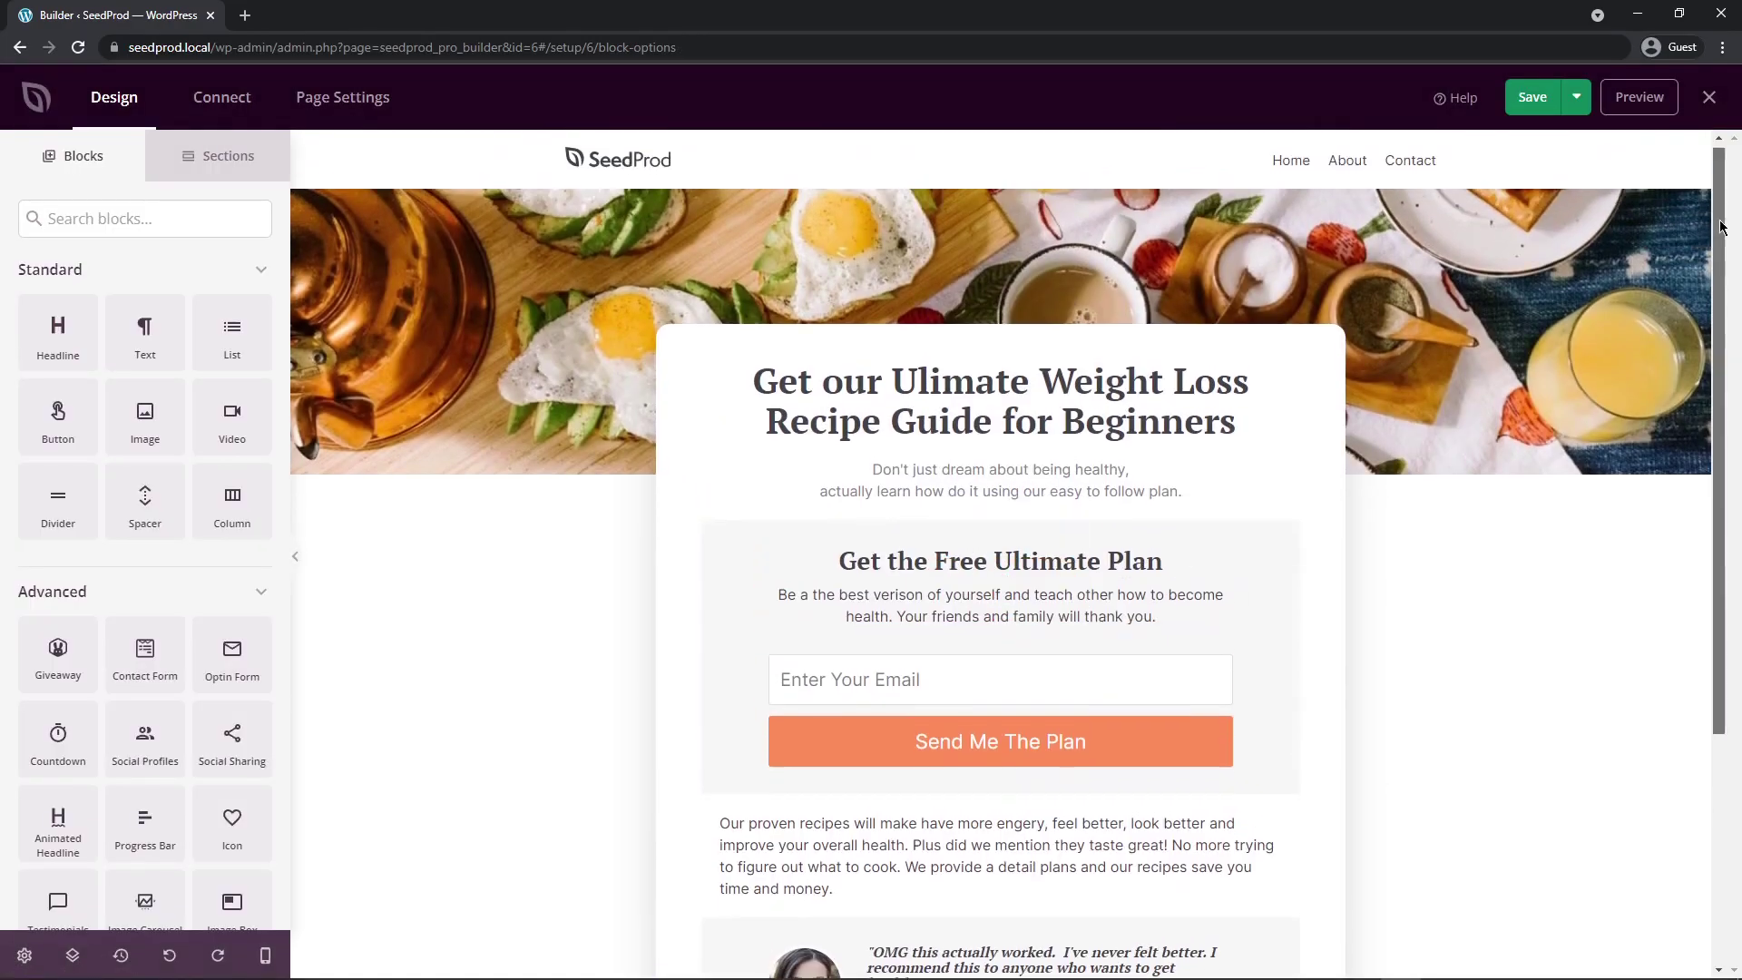
{"action": "scroll", "coordinate": [1683, 269], "scroll_direction": "up", "scroll_amount": 3}
{"action": "scroll", "coordinate": [1683, 268], "scroll_direction": "up", "scroll_amount": 1}
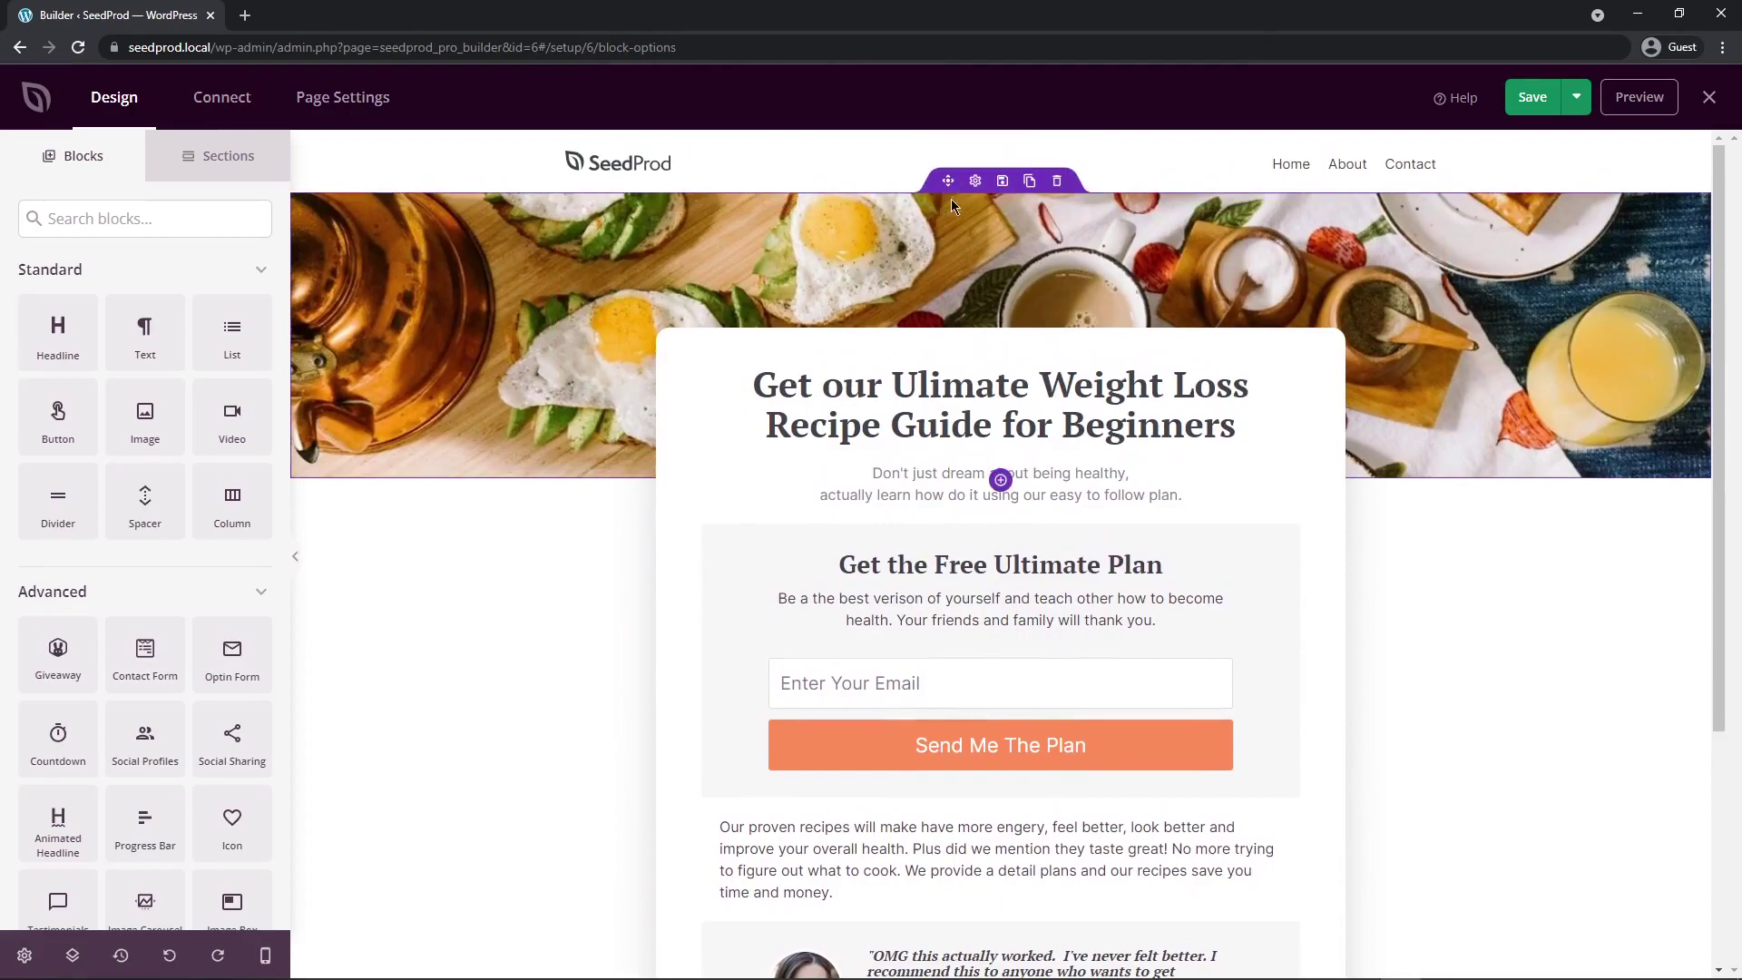
- Select the main headline and show its Advanced style options
{"action": "left_click", "coordinate": [975, 182]}
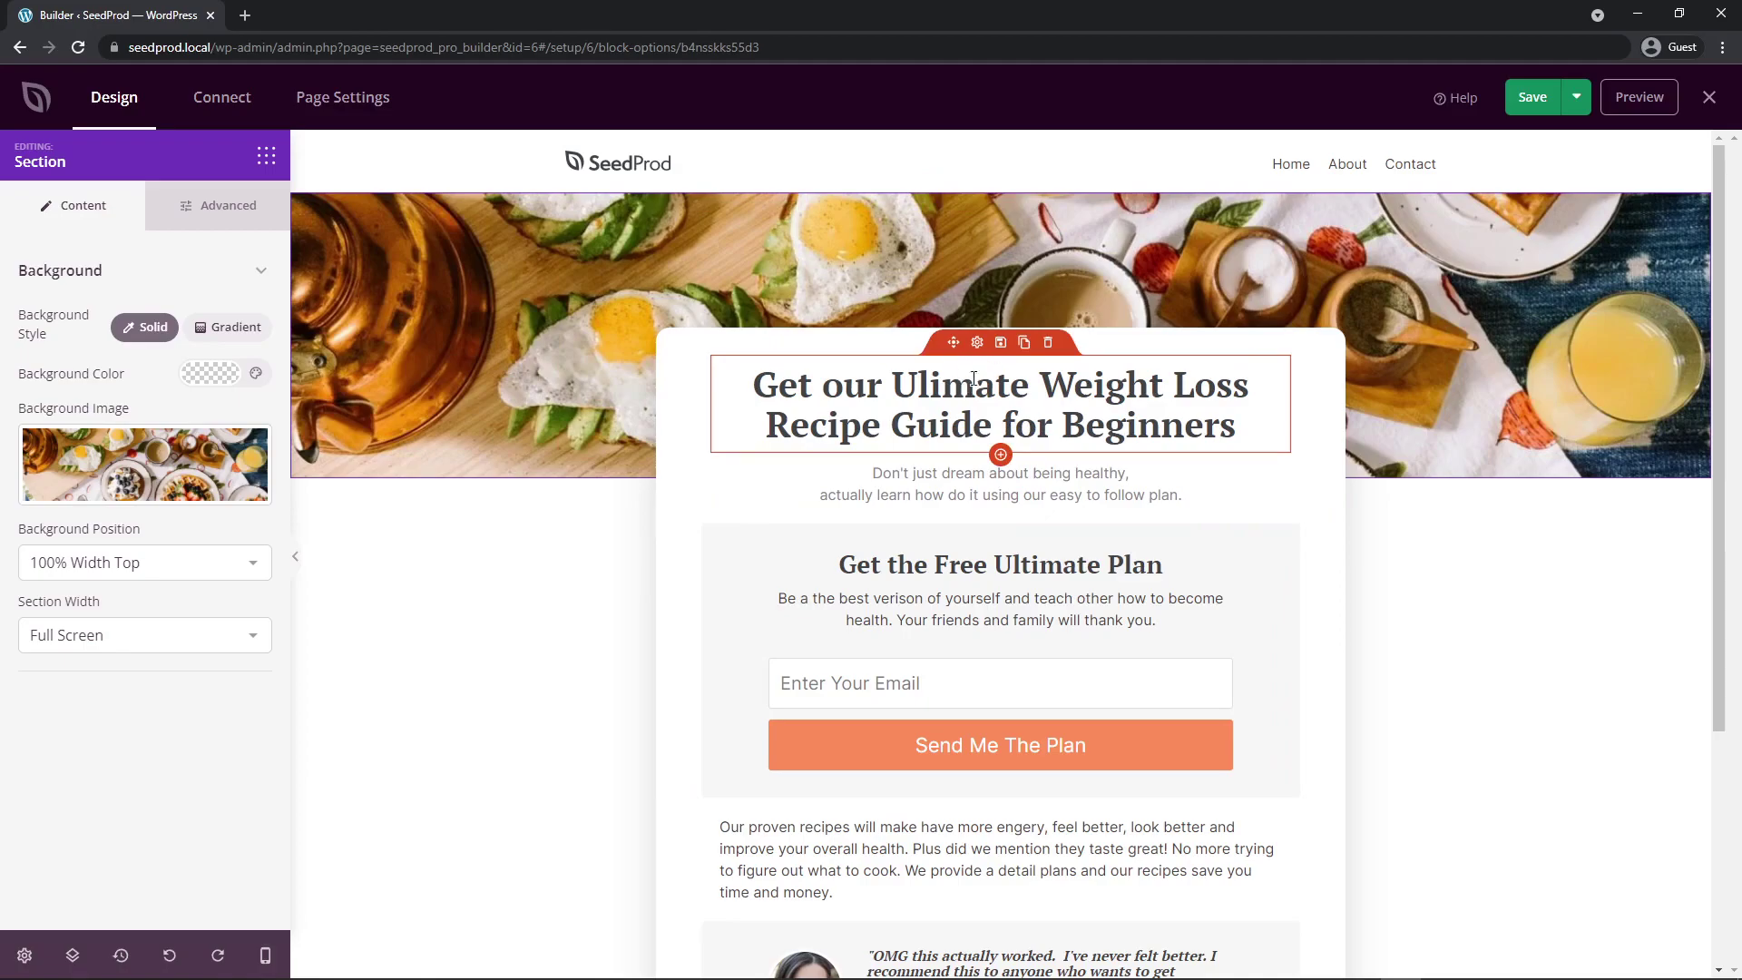
{"action": "left_click", "coordinate": [1008, 368]}
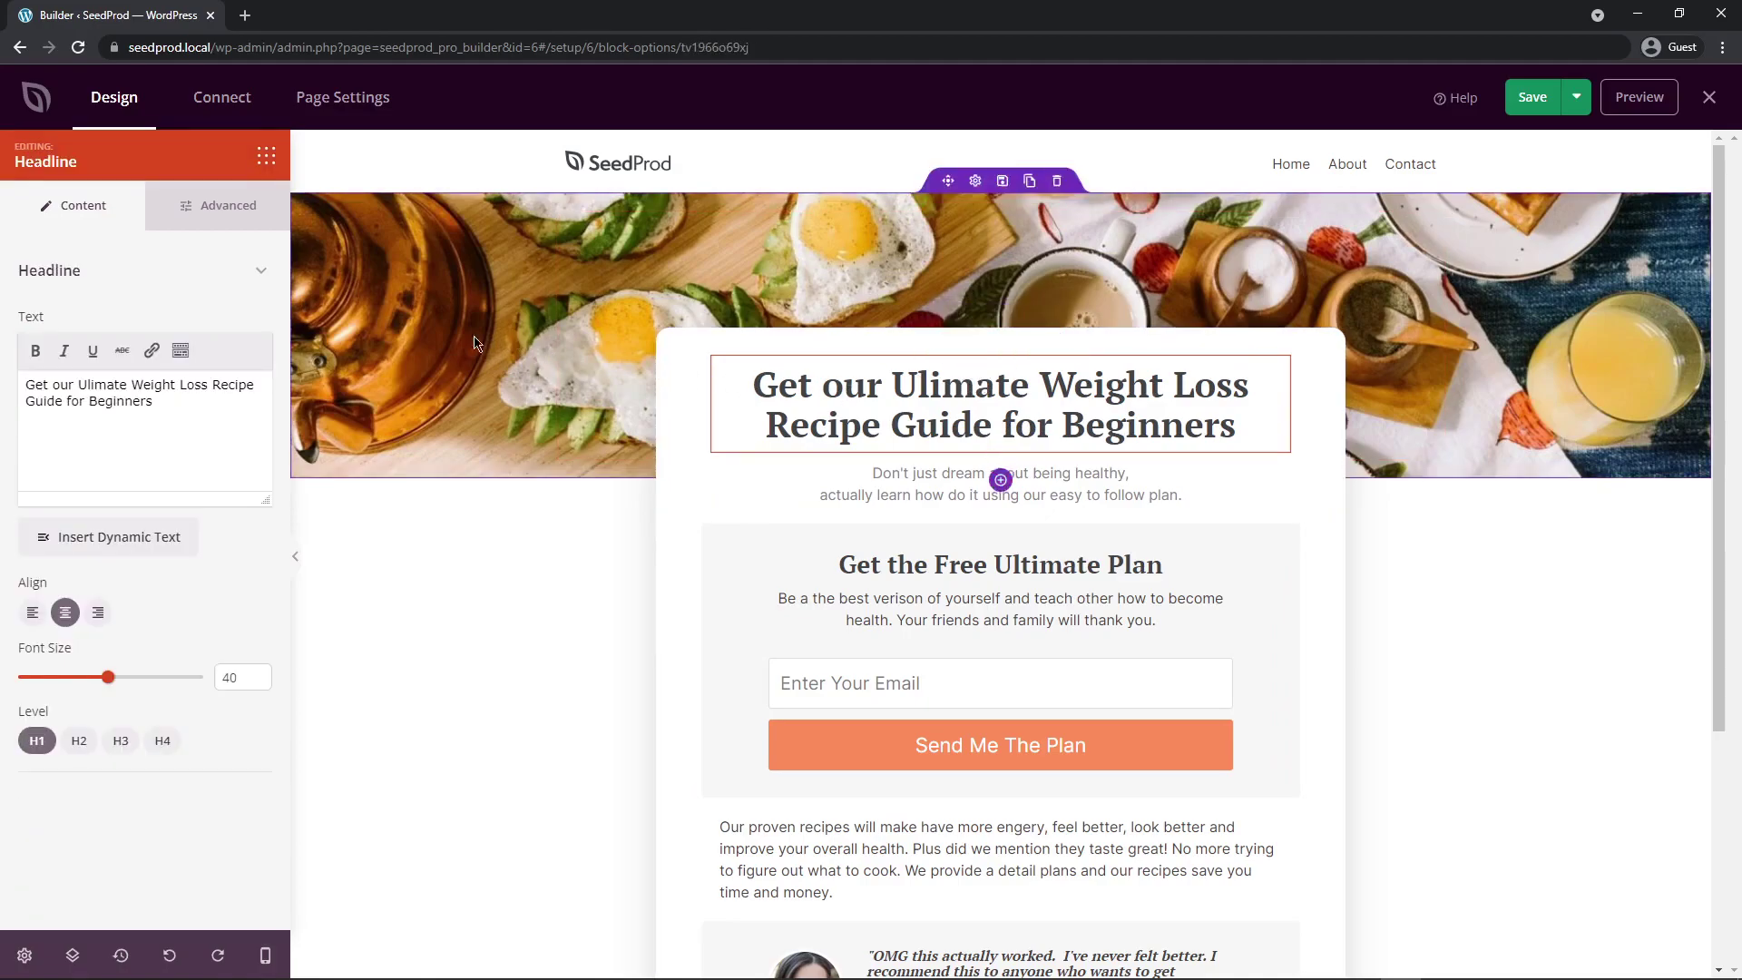
{"action": "left_click", "coordinate": [215, 216]}
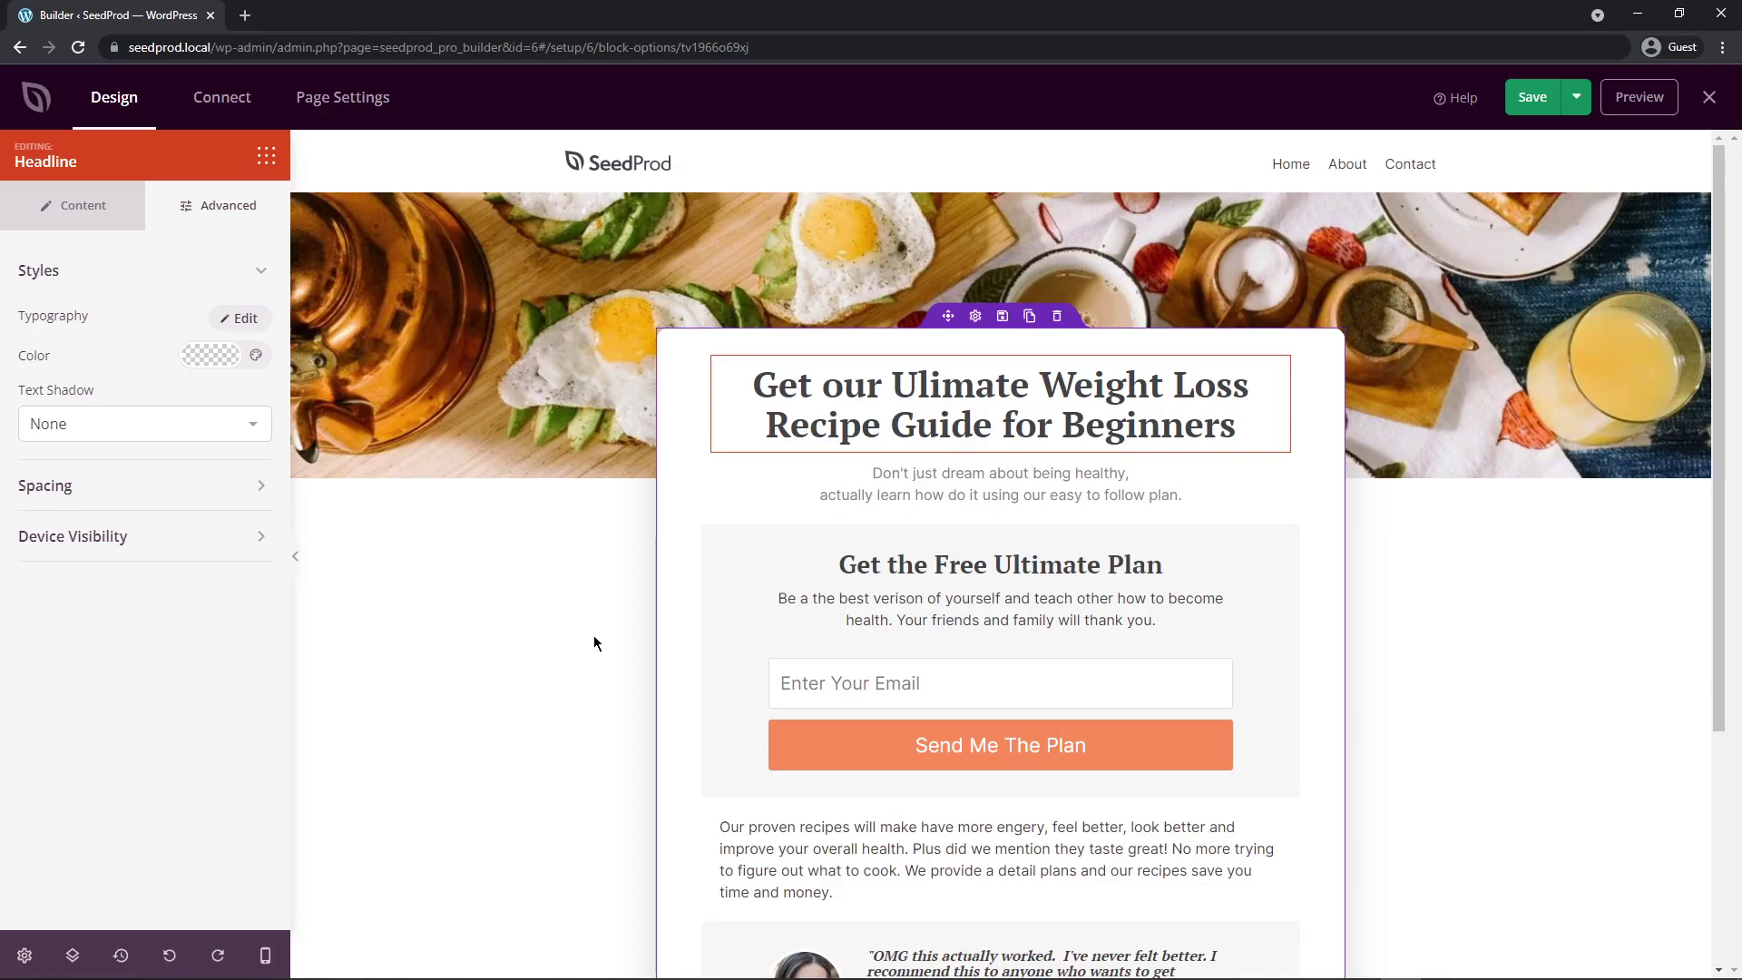
- Set Global Settings fonts to Marvel headers and Courgette body text, then browse Font Themes
{"action": "left_click", "coordinate": [23, 955]}
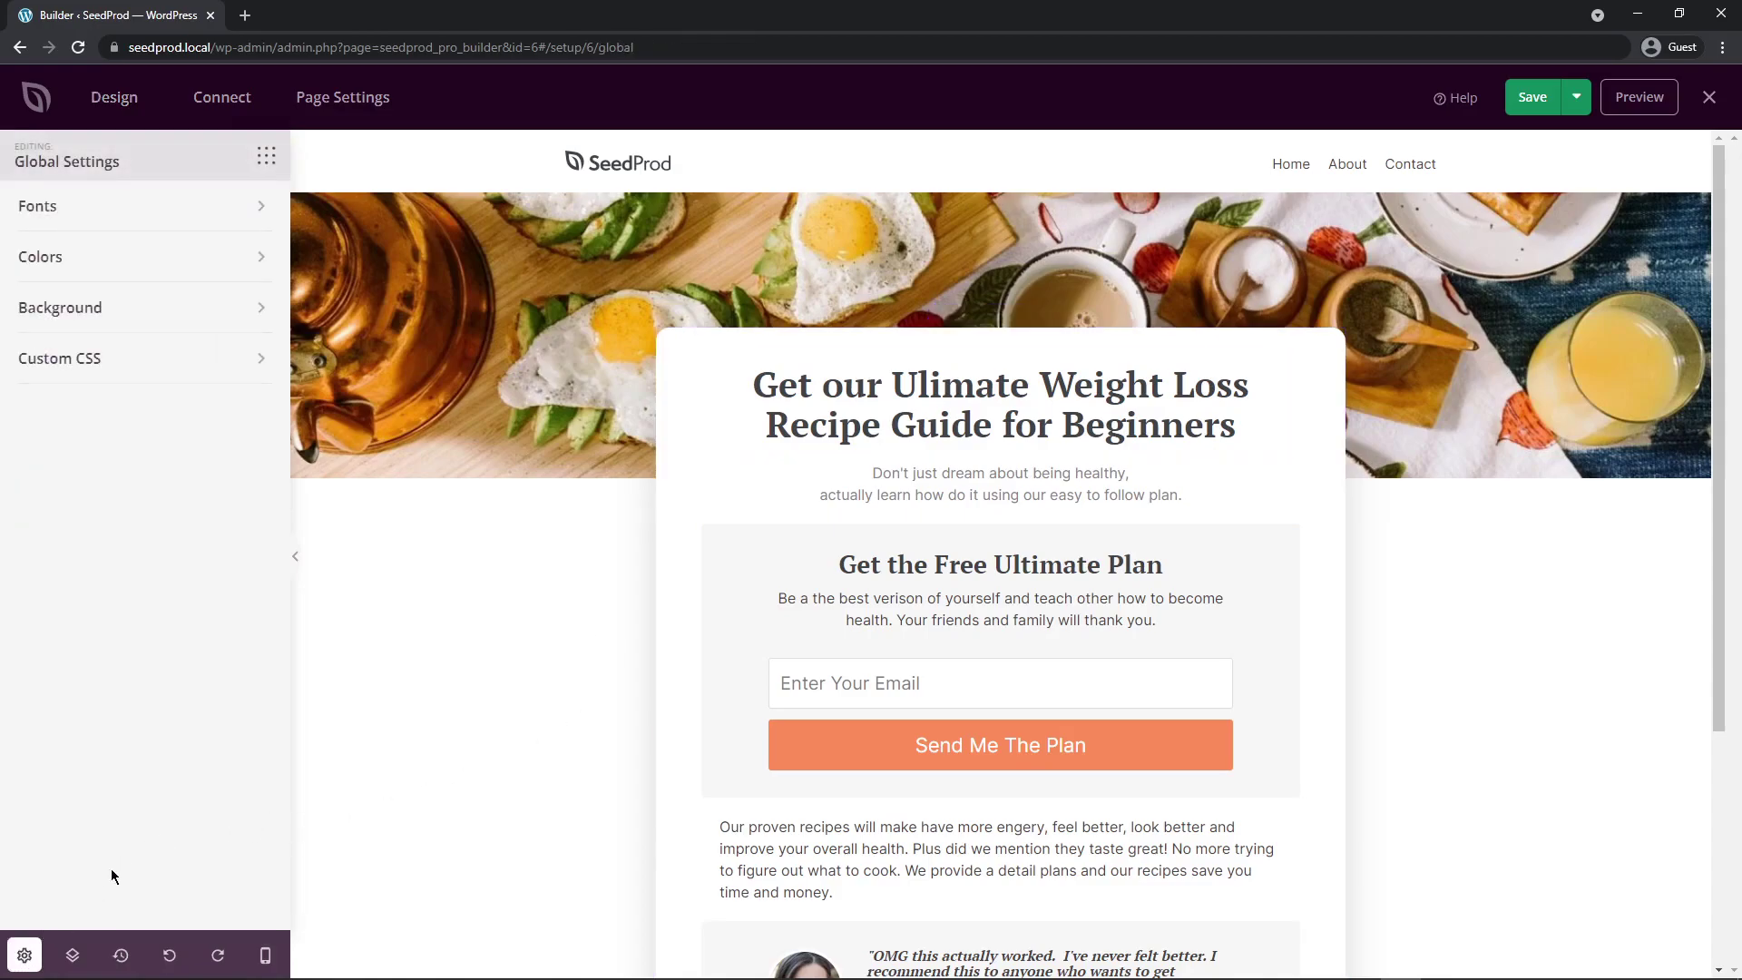
{"action": "left_click", "coordinate": [49, 204]}
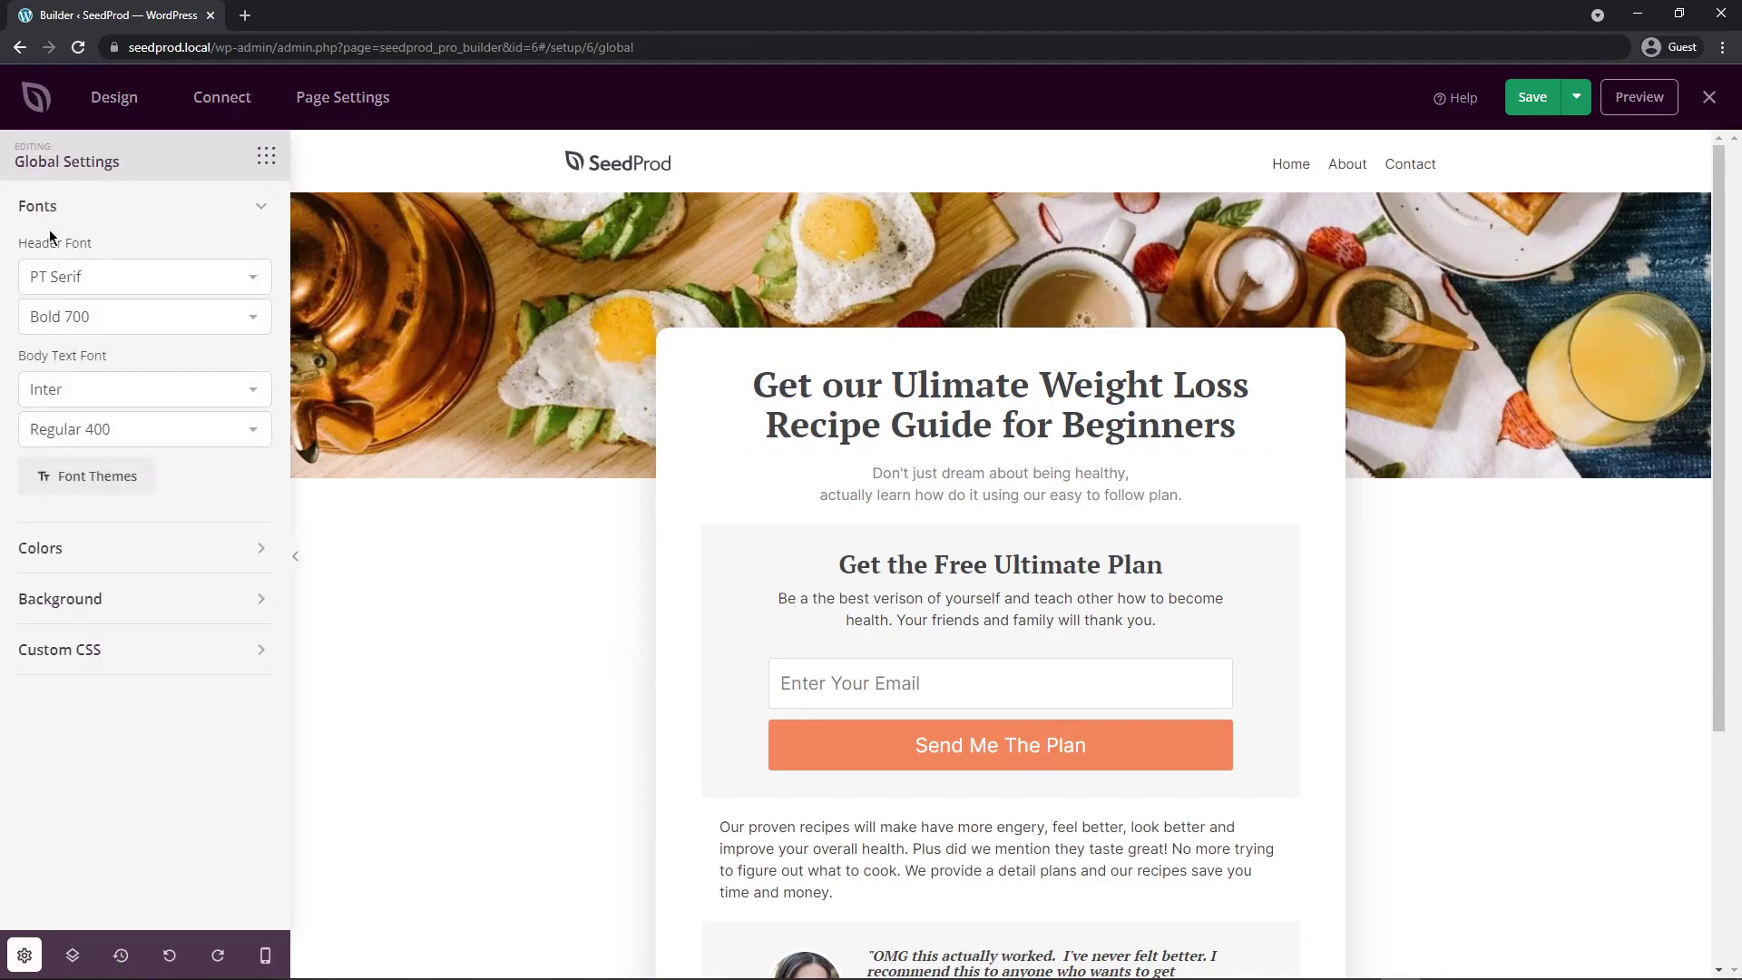
{"action": "left_click", "coordinate": [136, 279]}
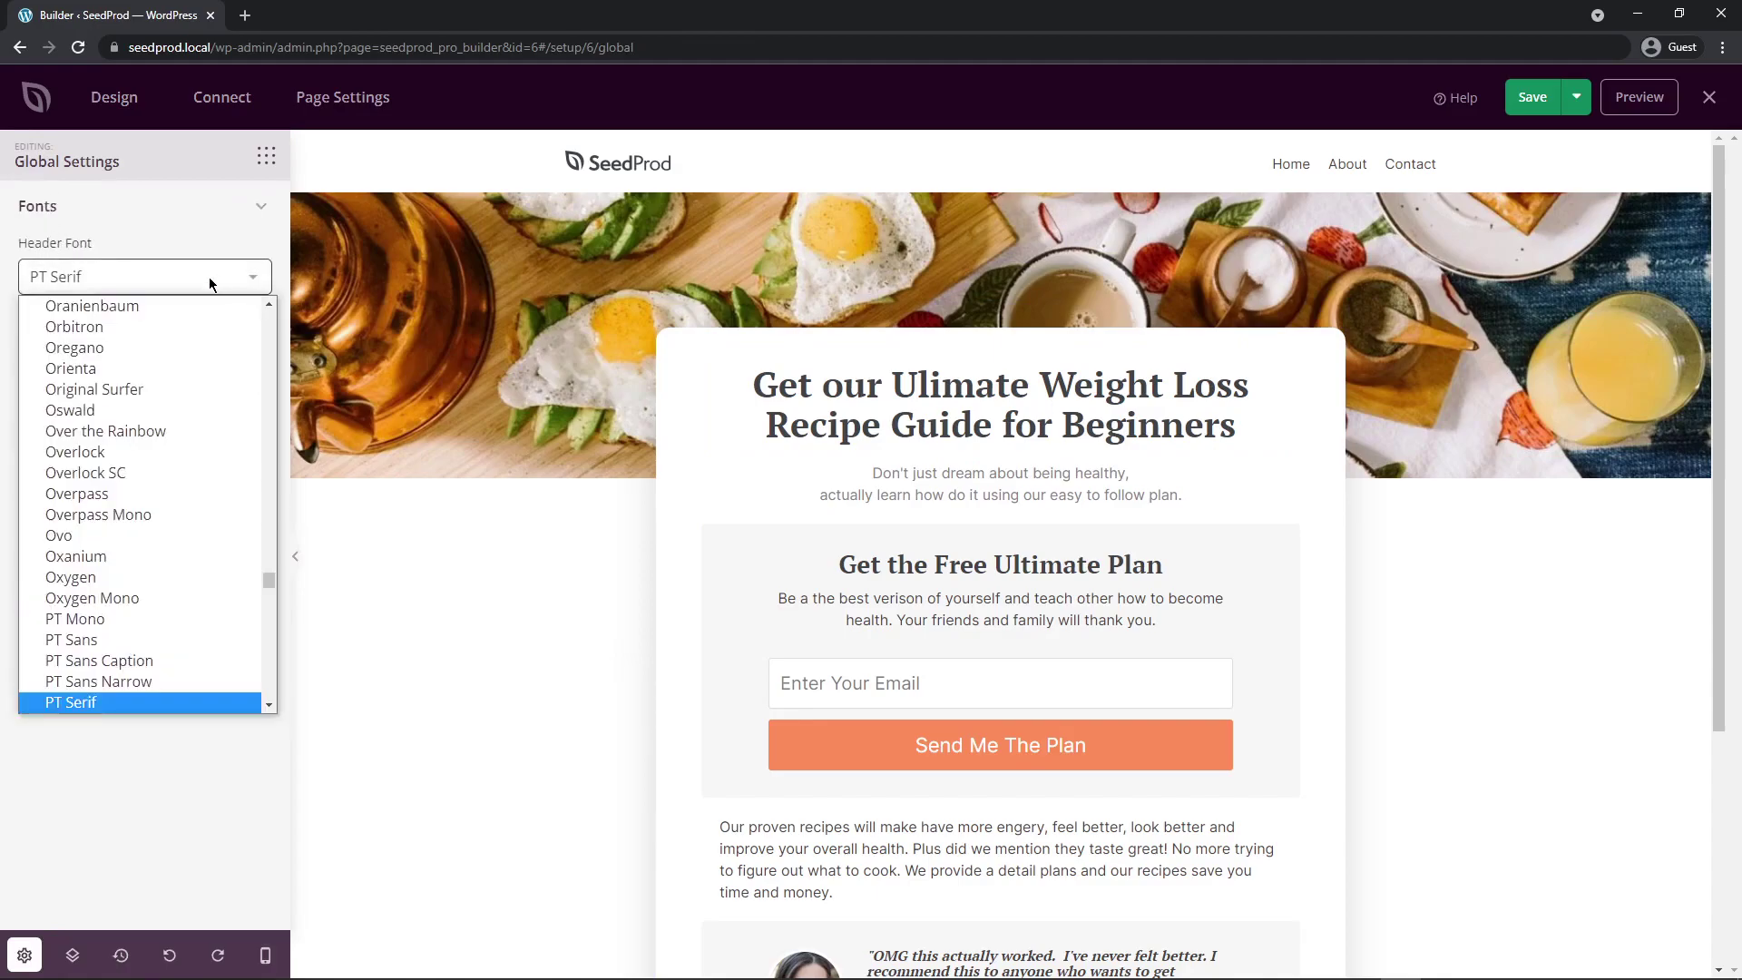
{"action": "scroll", "coordinate": [178, 462], "scroll_direction": "up", "scroll_amount": 15}
{"action": "scroll", "coordinate": [178, 463], "scroll_direction": "up", "scroll_amount": 5}
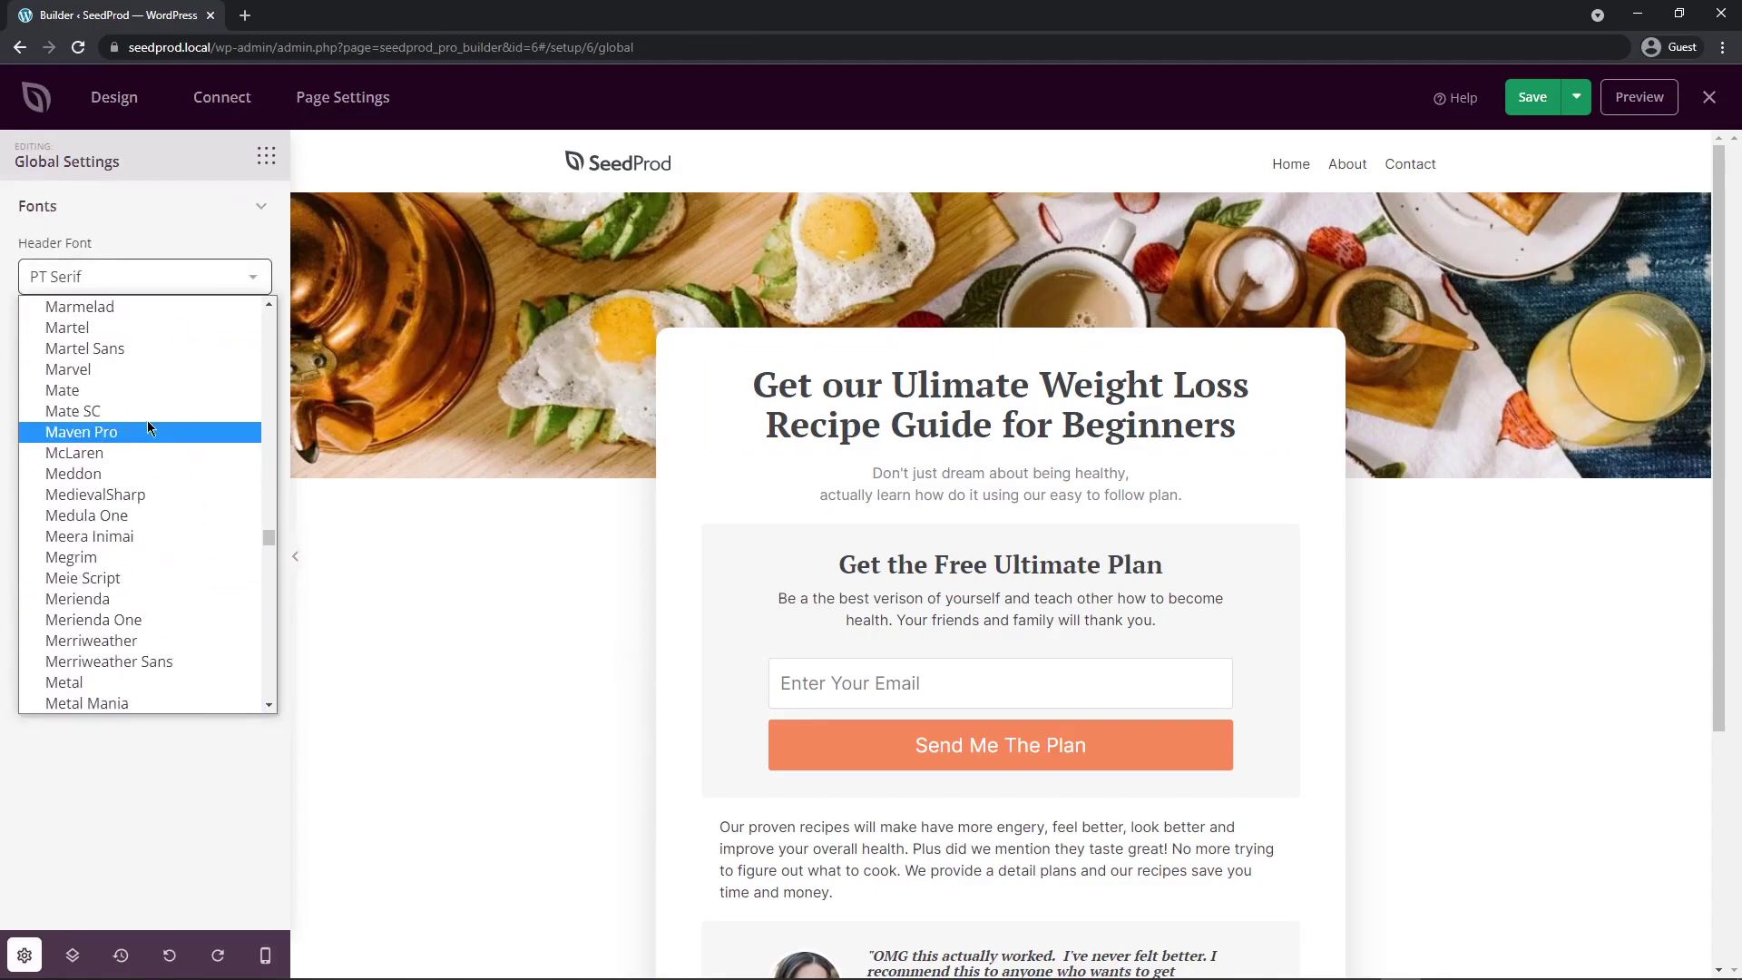
{"action": "left_click", "coordinate": [128, 363]}
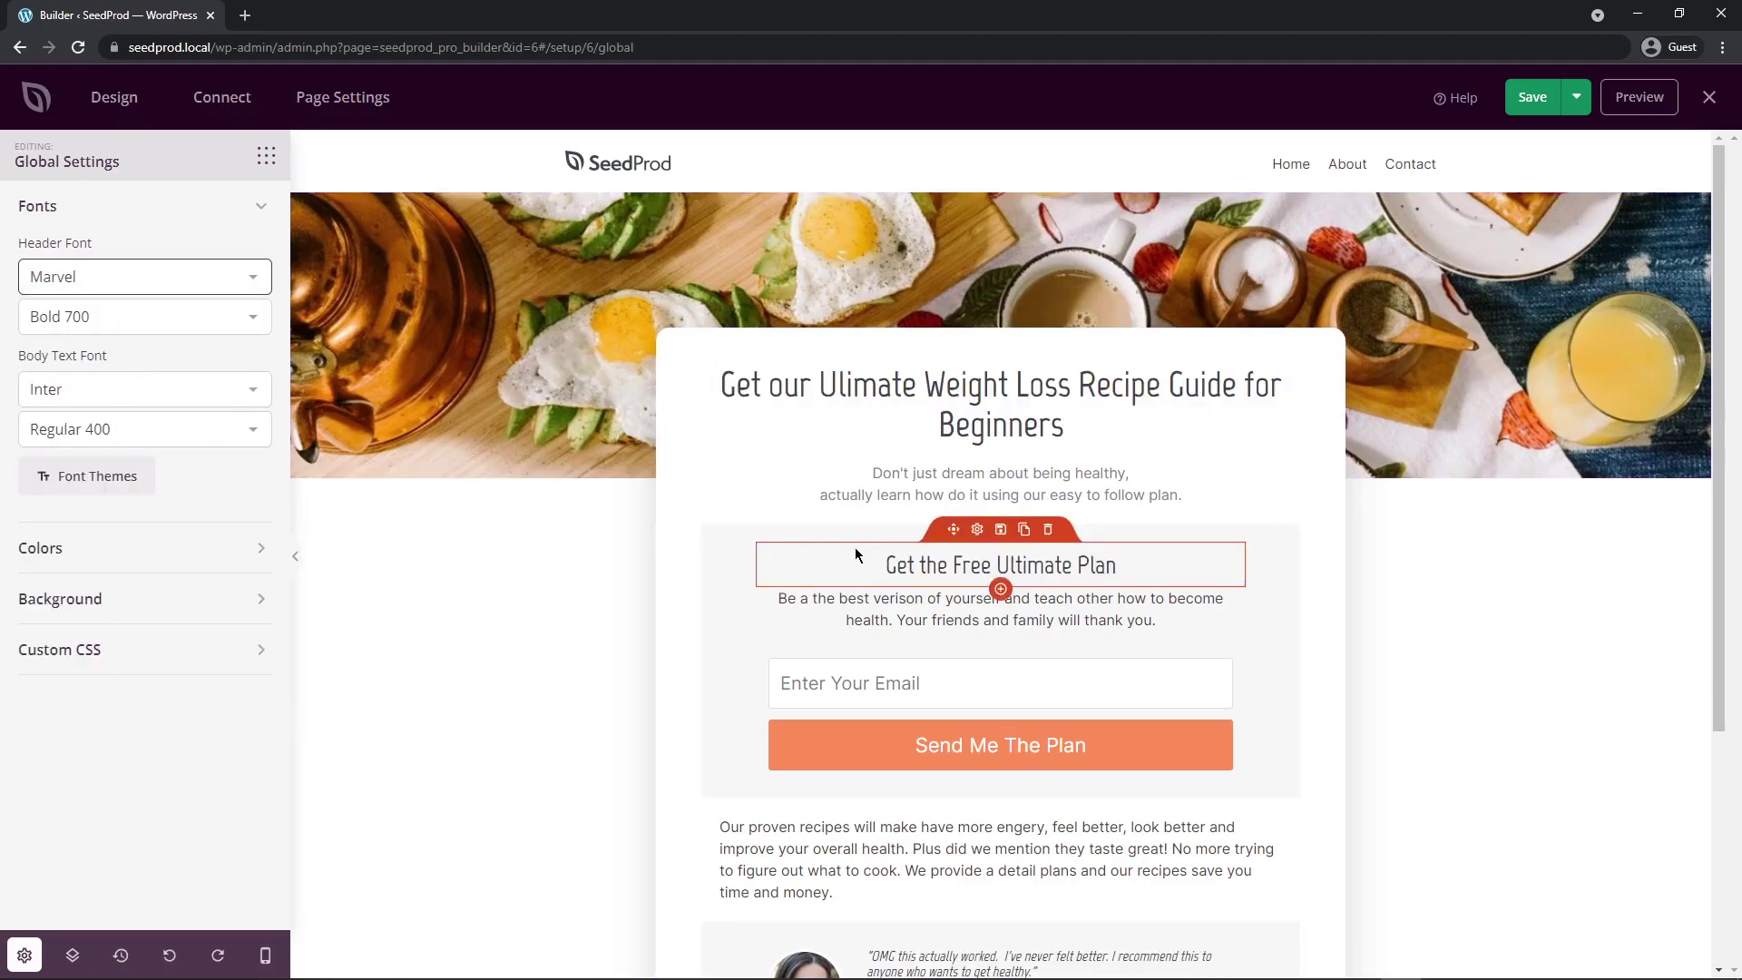
{"action": "left_click", "coordinate": [91, 397]}
{"action": "scroll", "coordinate": [170, 537], "scroll_direction": "up", "scroll_amount": 15}
{"action": "left_click", "coordinate": [174, 473]}
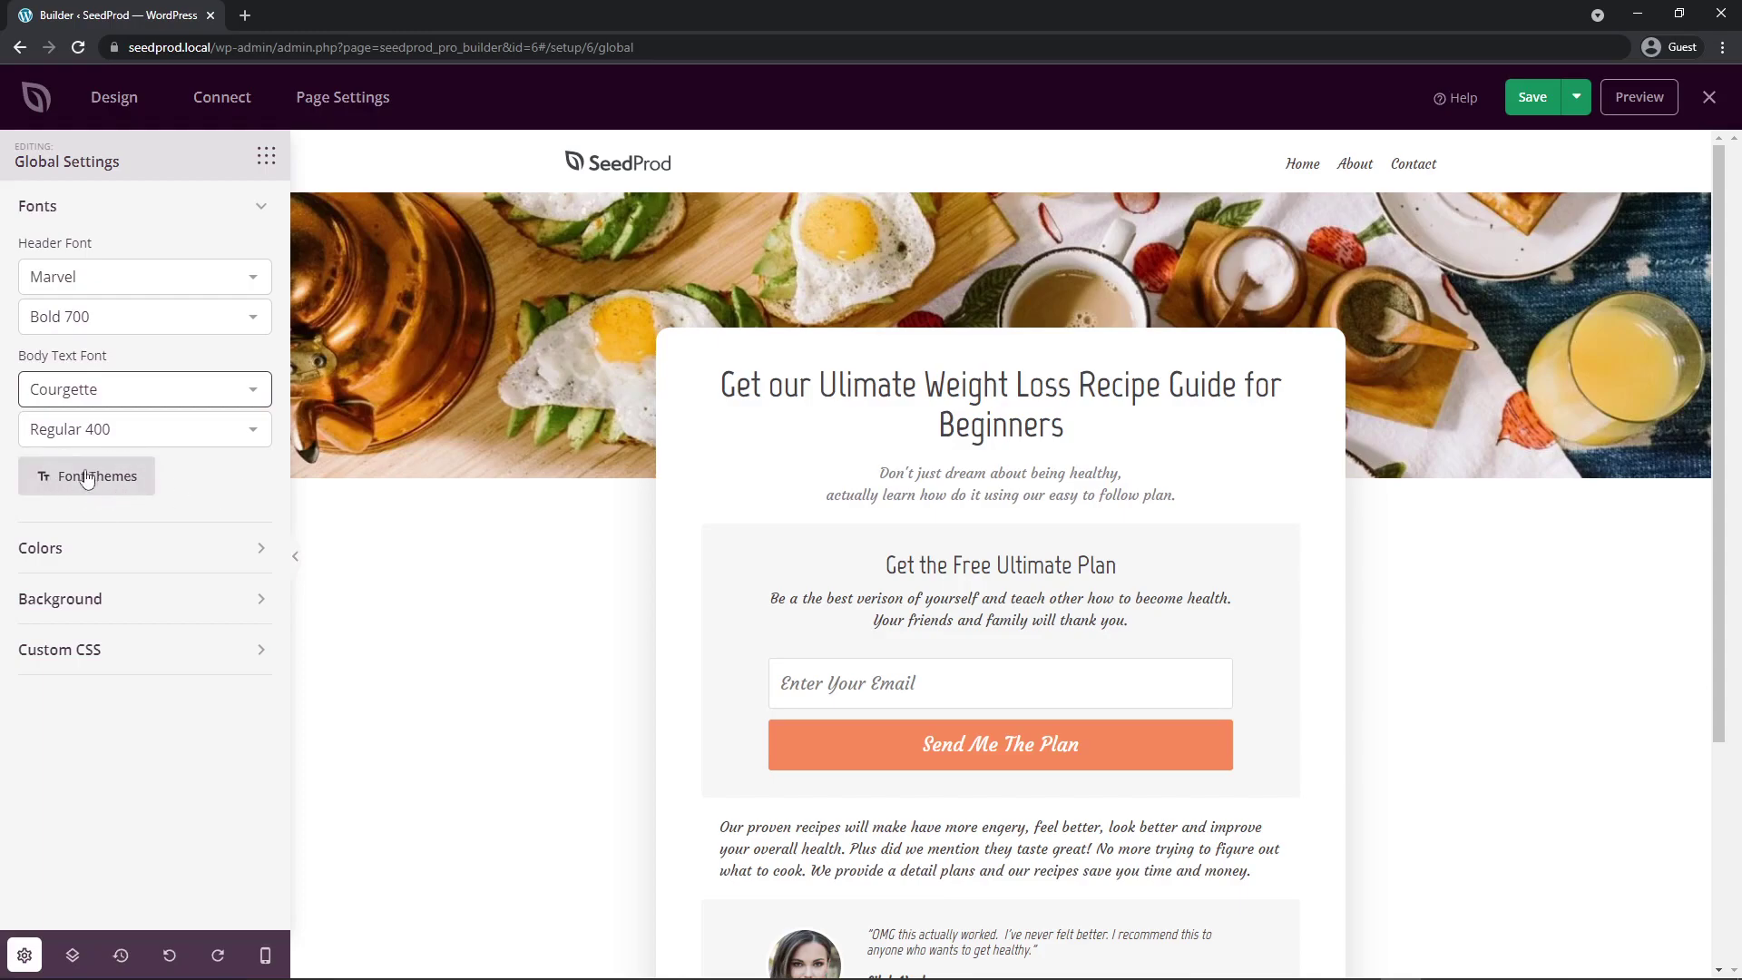
{"action": "left_click", "coordinate": [118, 481]}
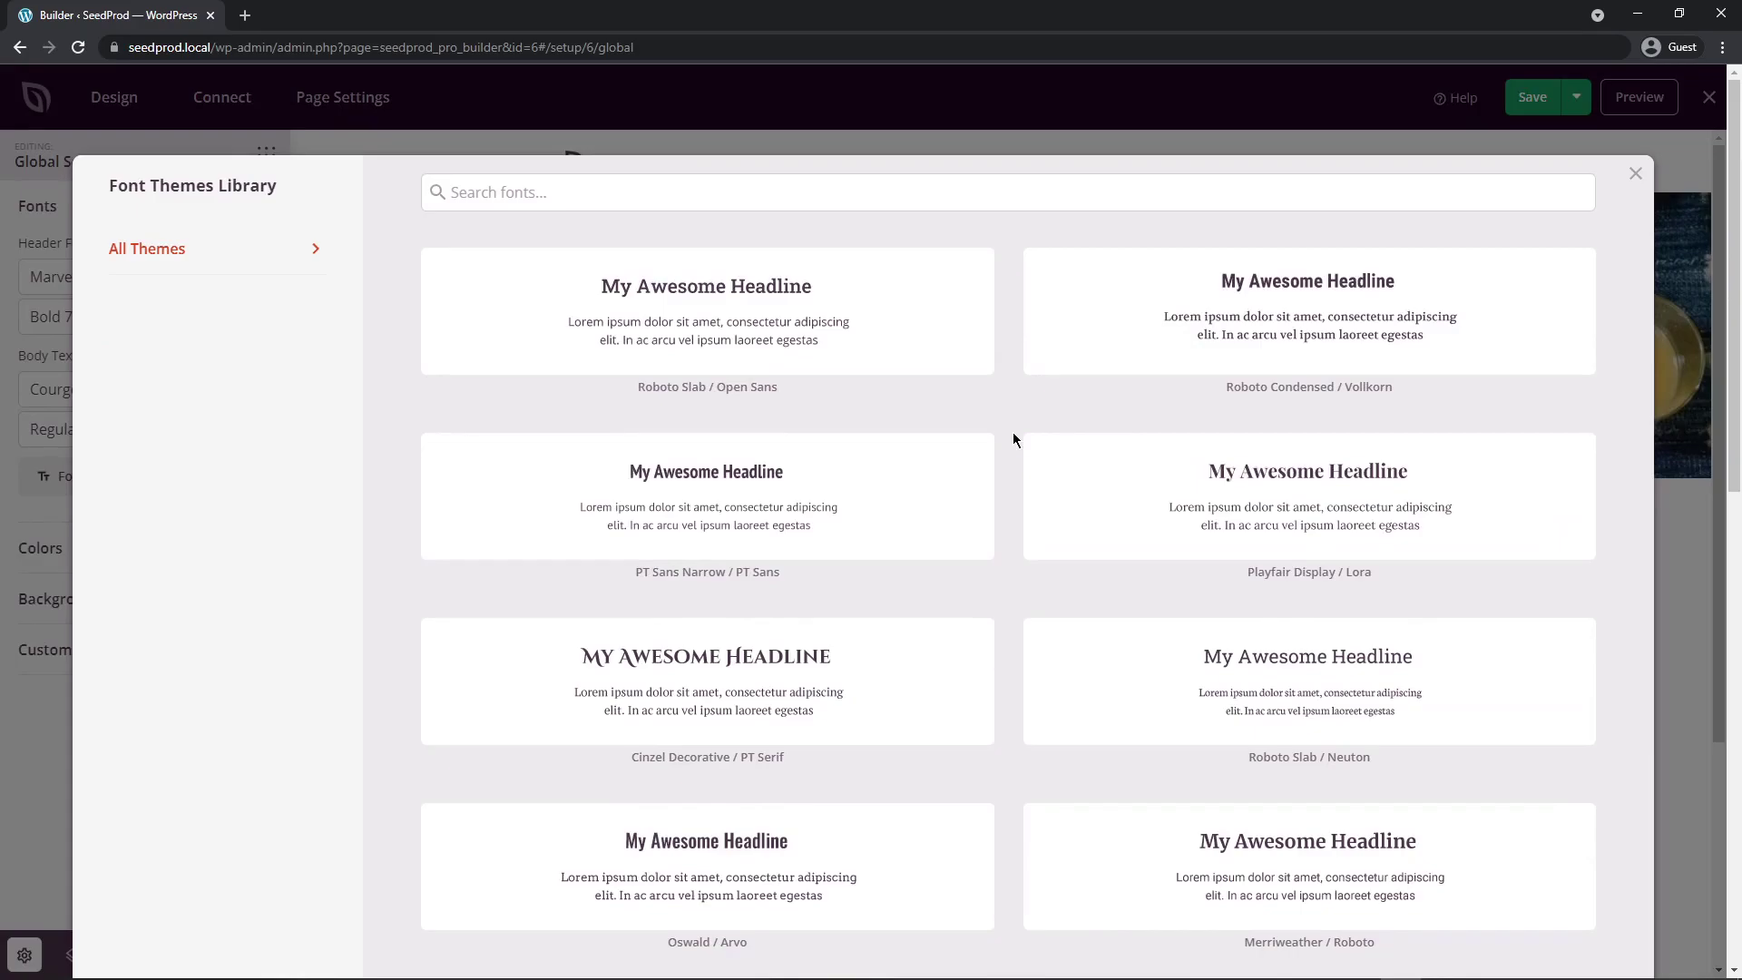
{"action": "scroll", "coordinate": [1013, 439], "scroll_direction": "down", "scroll_amount": 10}
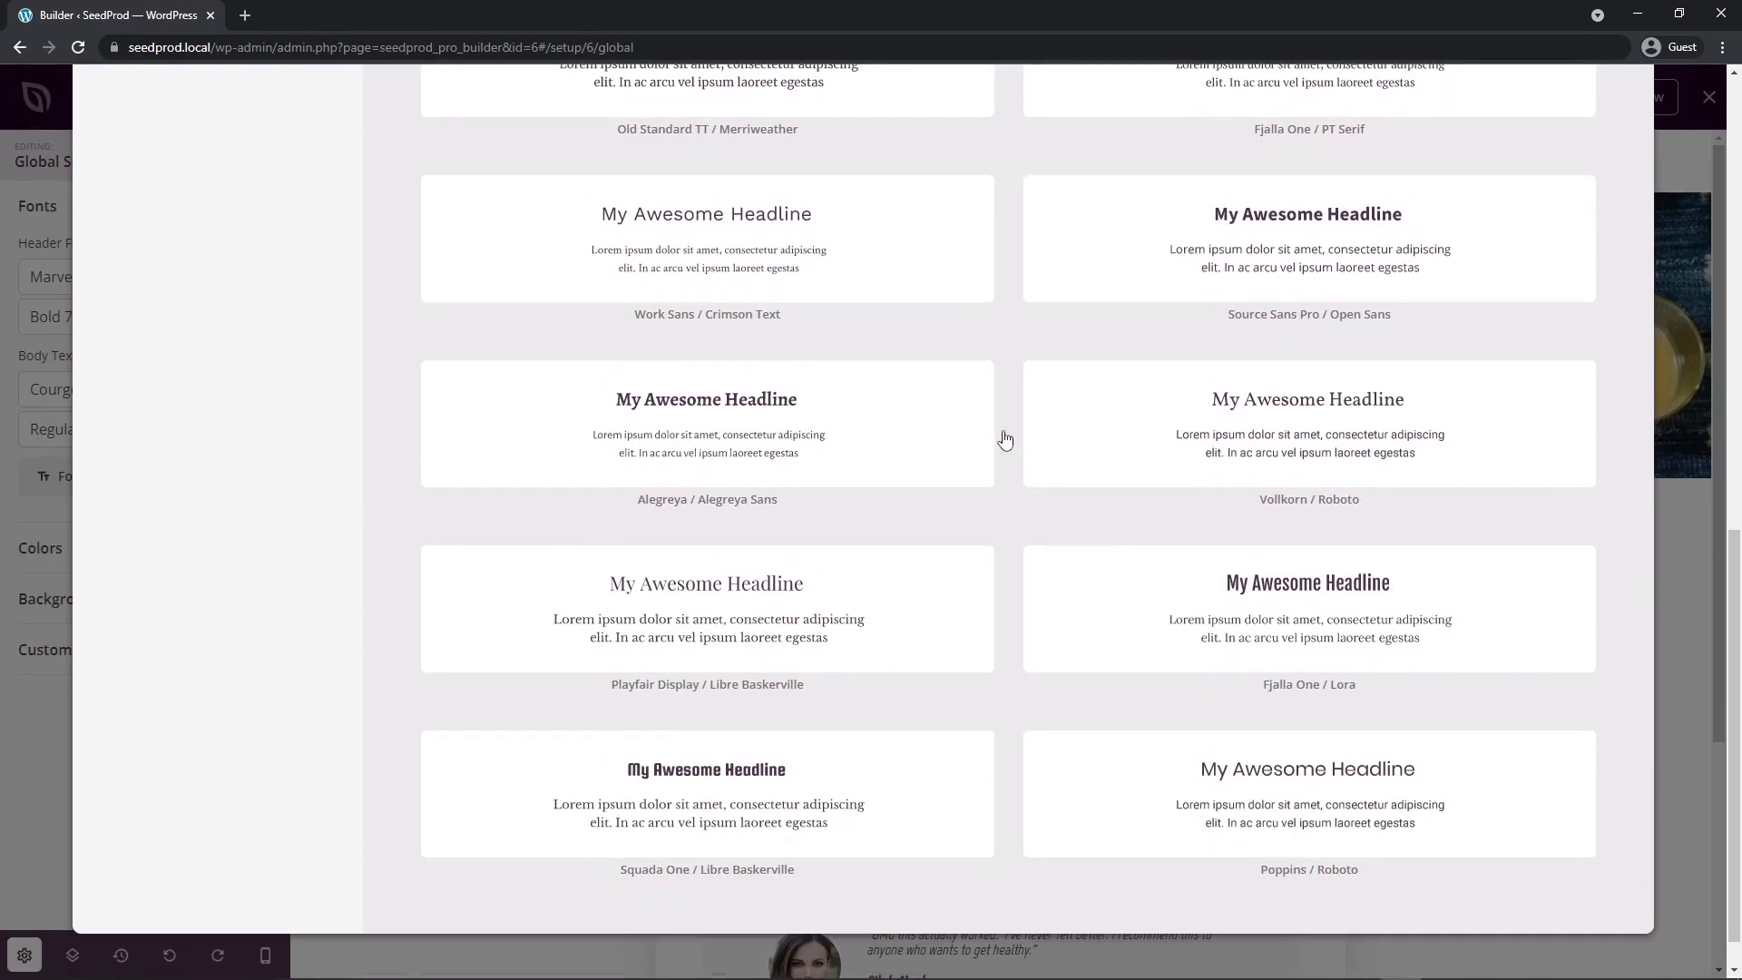
- Apply the Source Sans Pro / Open Sans pairing, try a sage green background, then undo to white
{"action": "left_click", "coordinate": [1174, 290]}
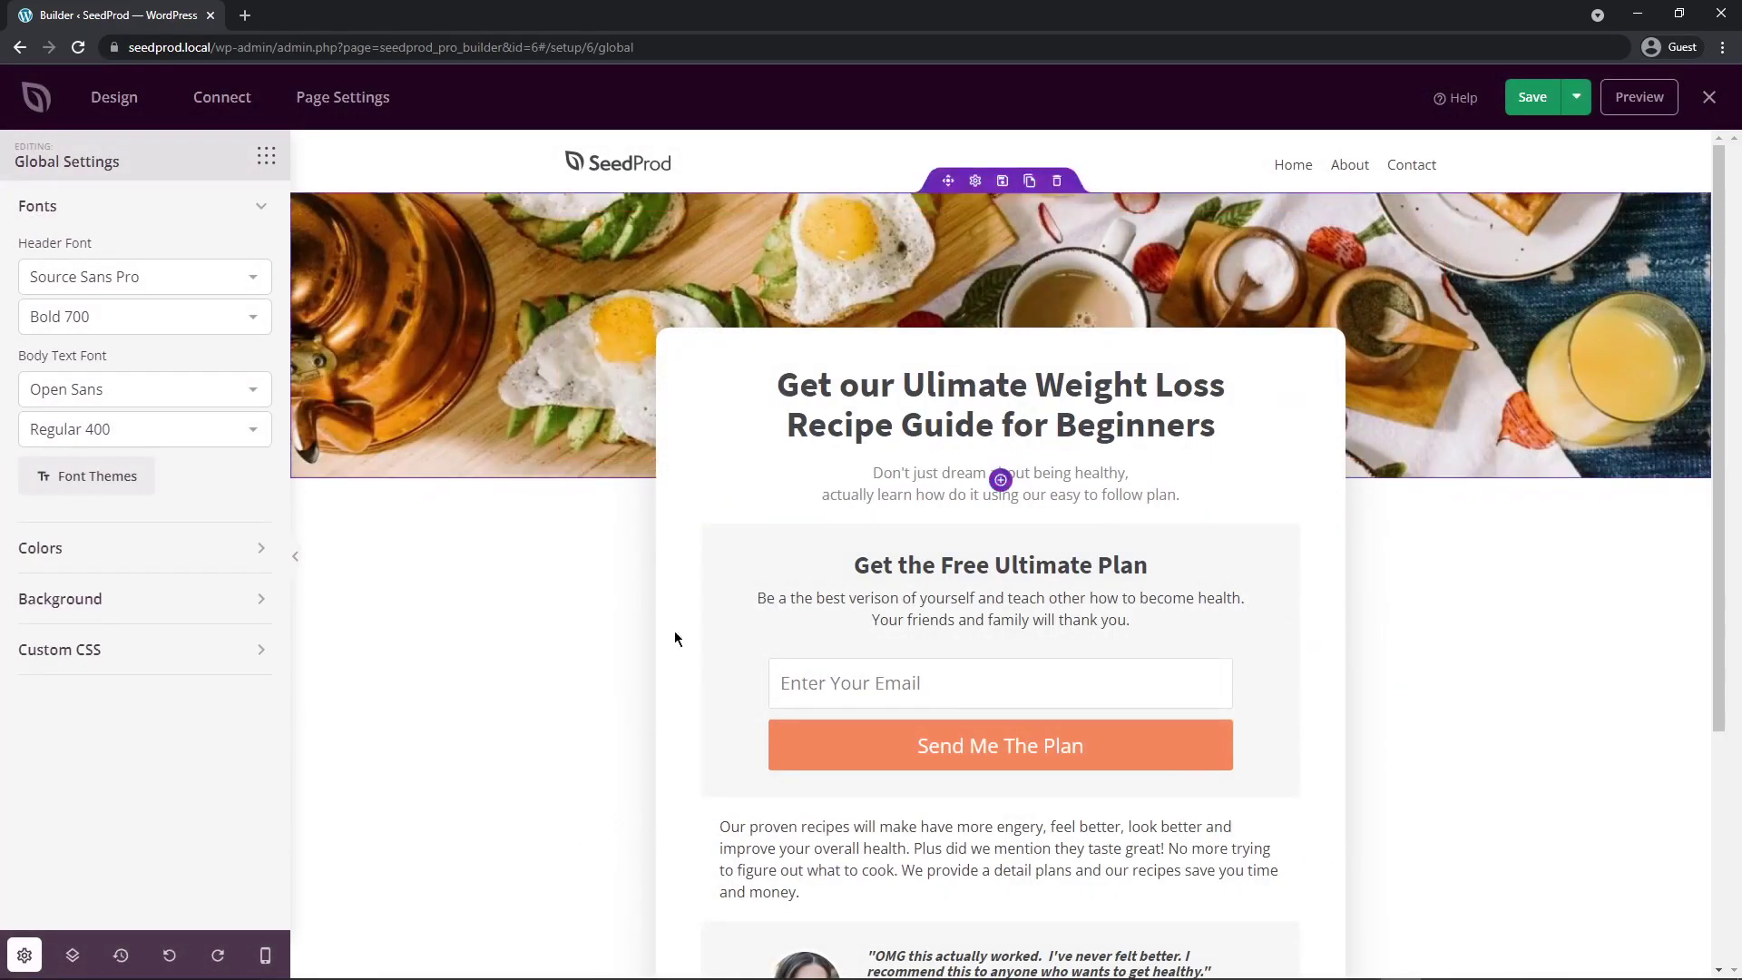
{"action": "left_click", "coordinate": [229, 204]}
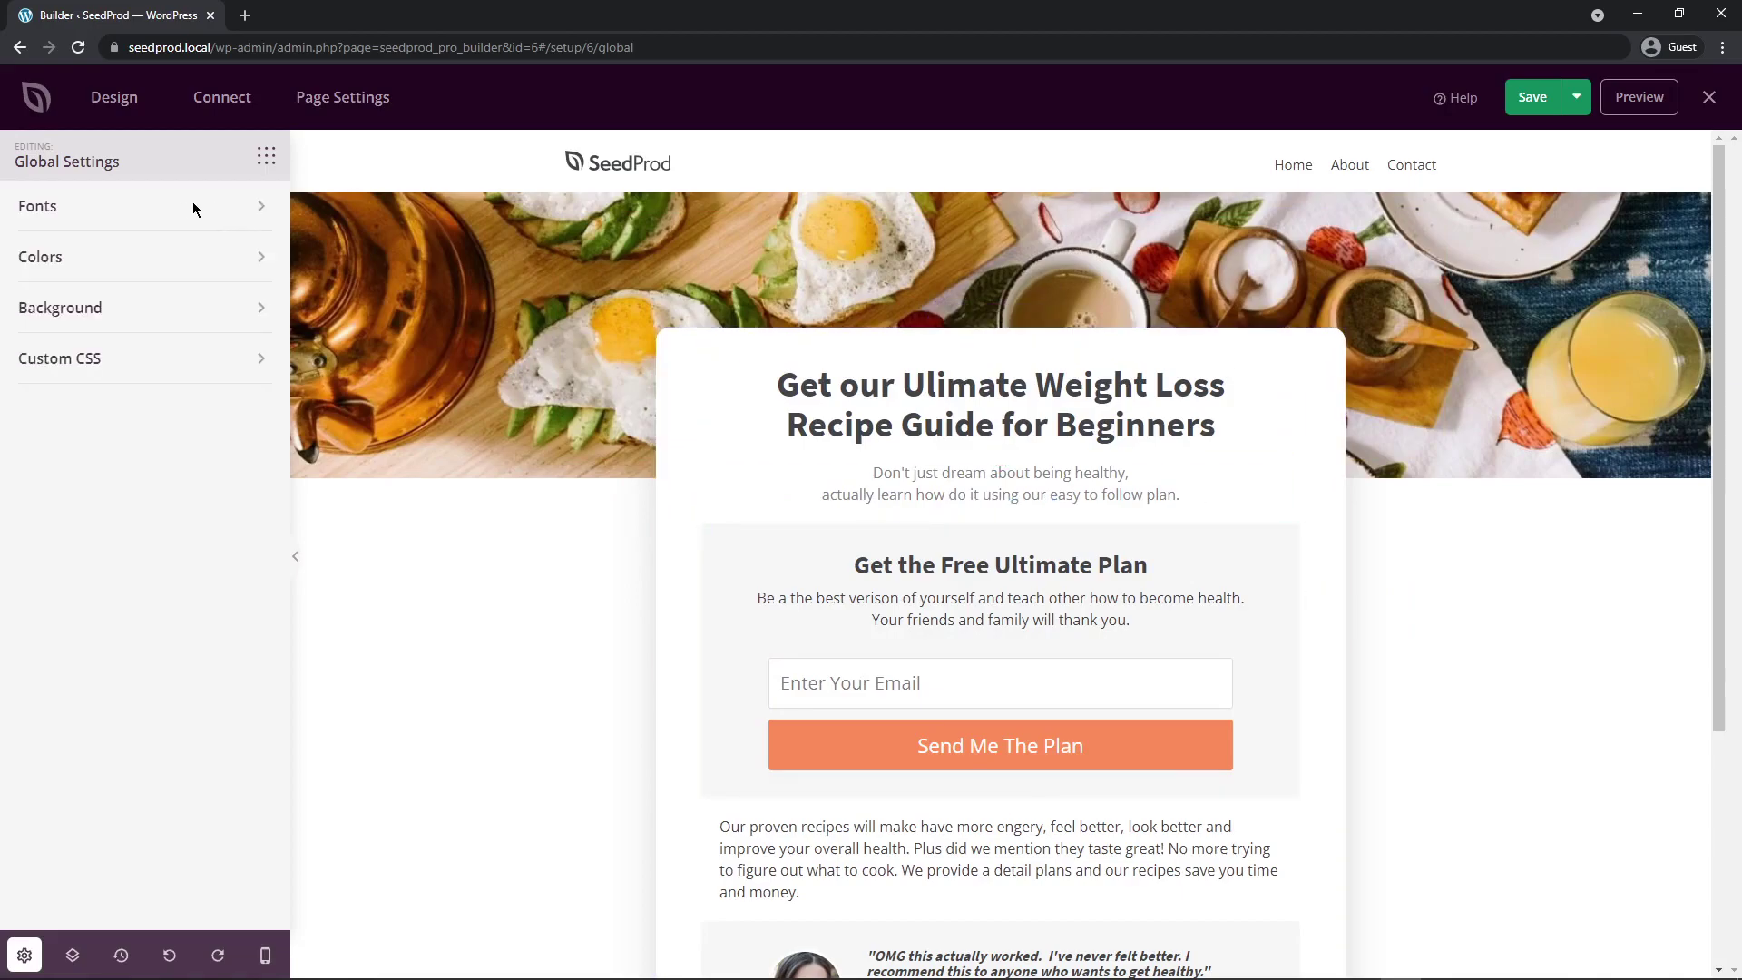
{"action": "left_click", "coordinate": [100, 262]}
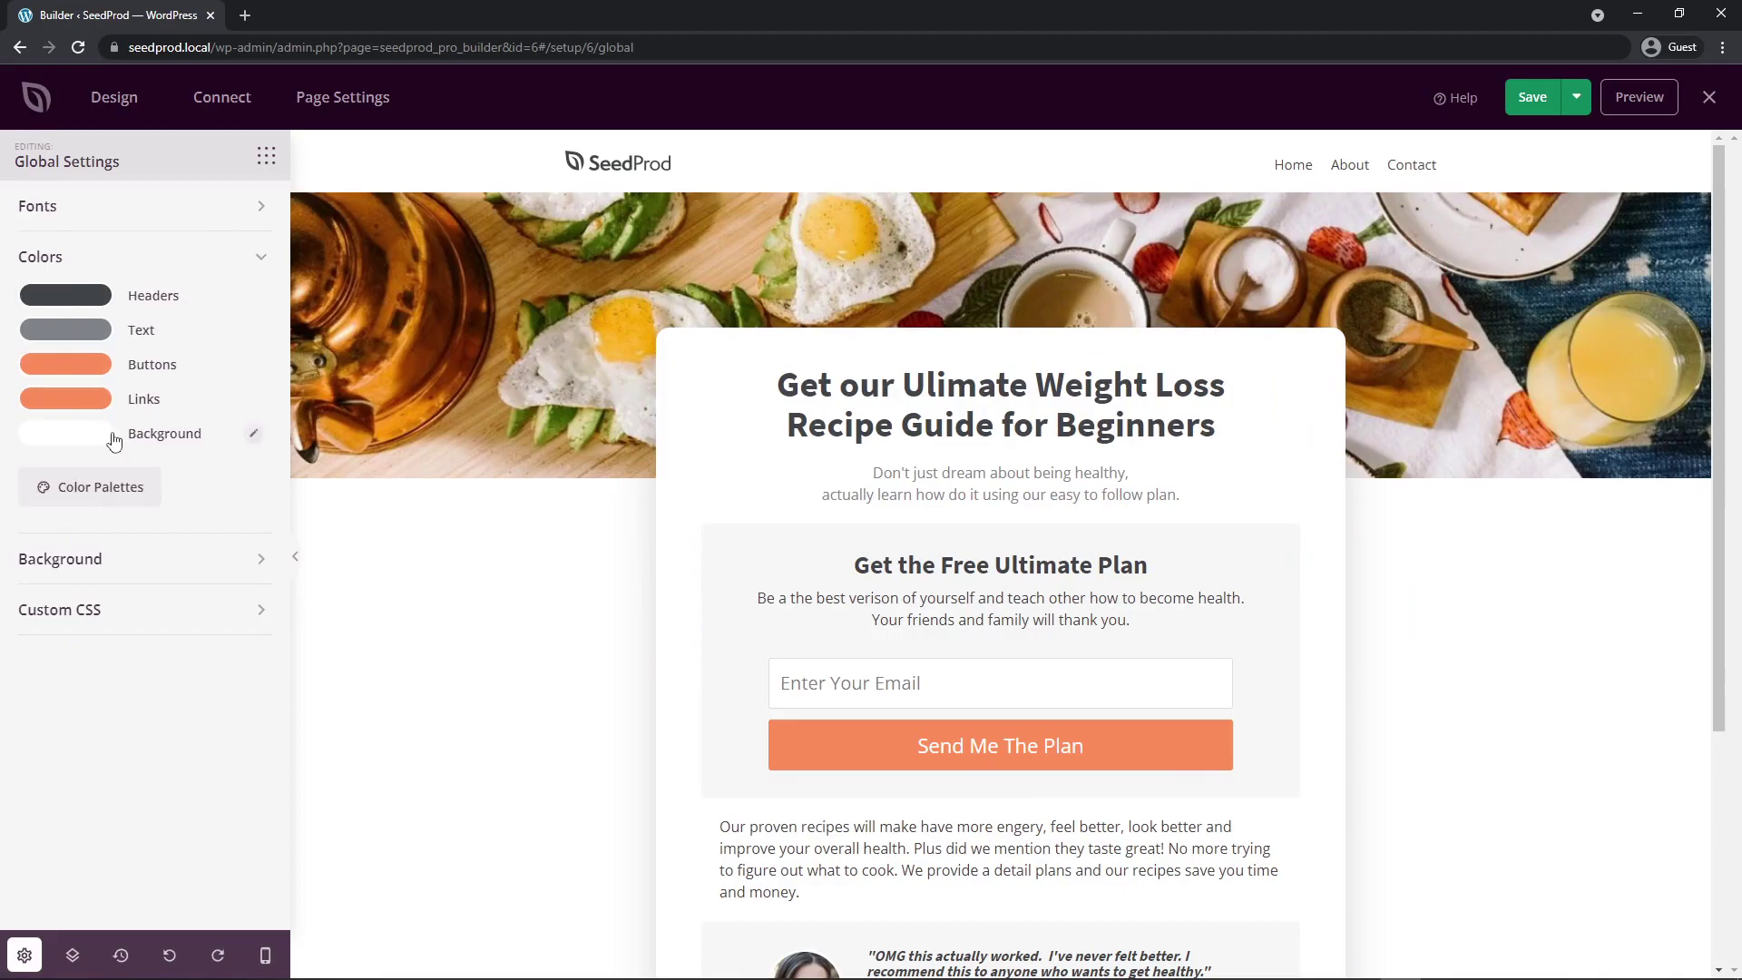
{"action": "left_click", "coordinate": [81, 434]}
{"action": "left_click_drag", "start_coordinate": [145, 476], "coordinate": [66, 481]}
{"action": "left_click", "coordinate": [124, 599]}
{"action": "left_click", "coordinate": [492, 627]}
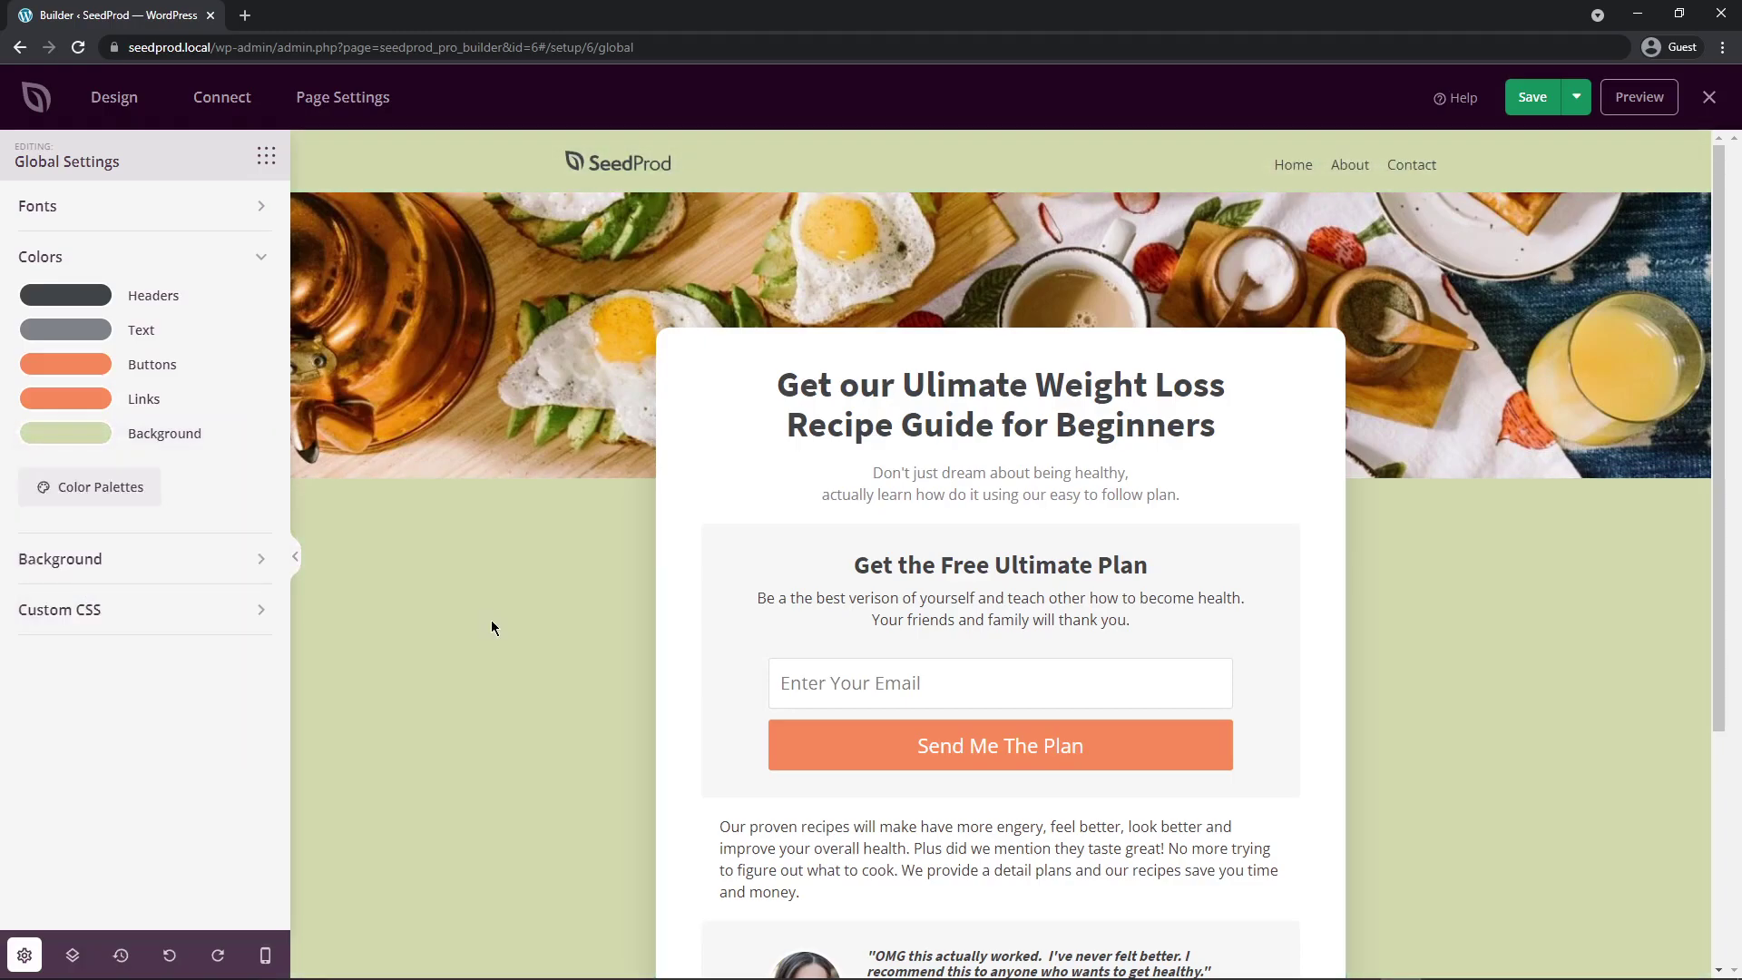
{"action": "left_click", "coordinate": [175, 957]}
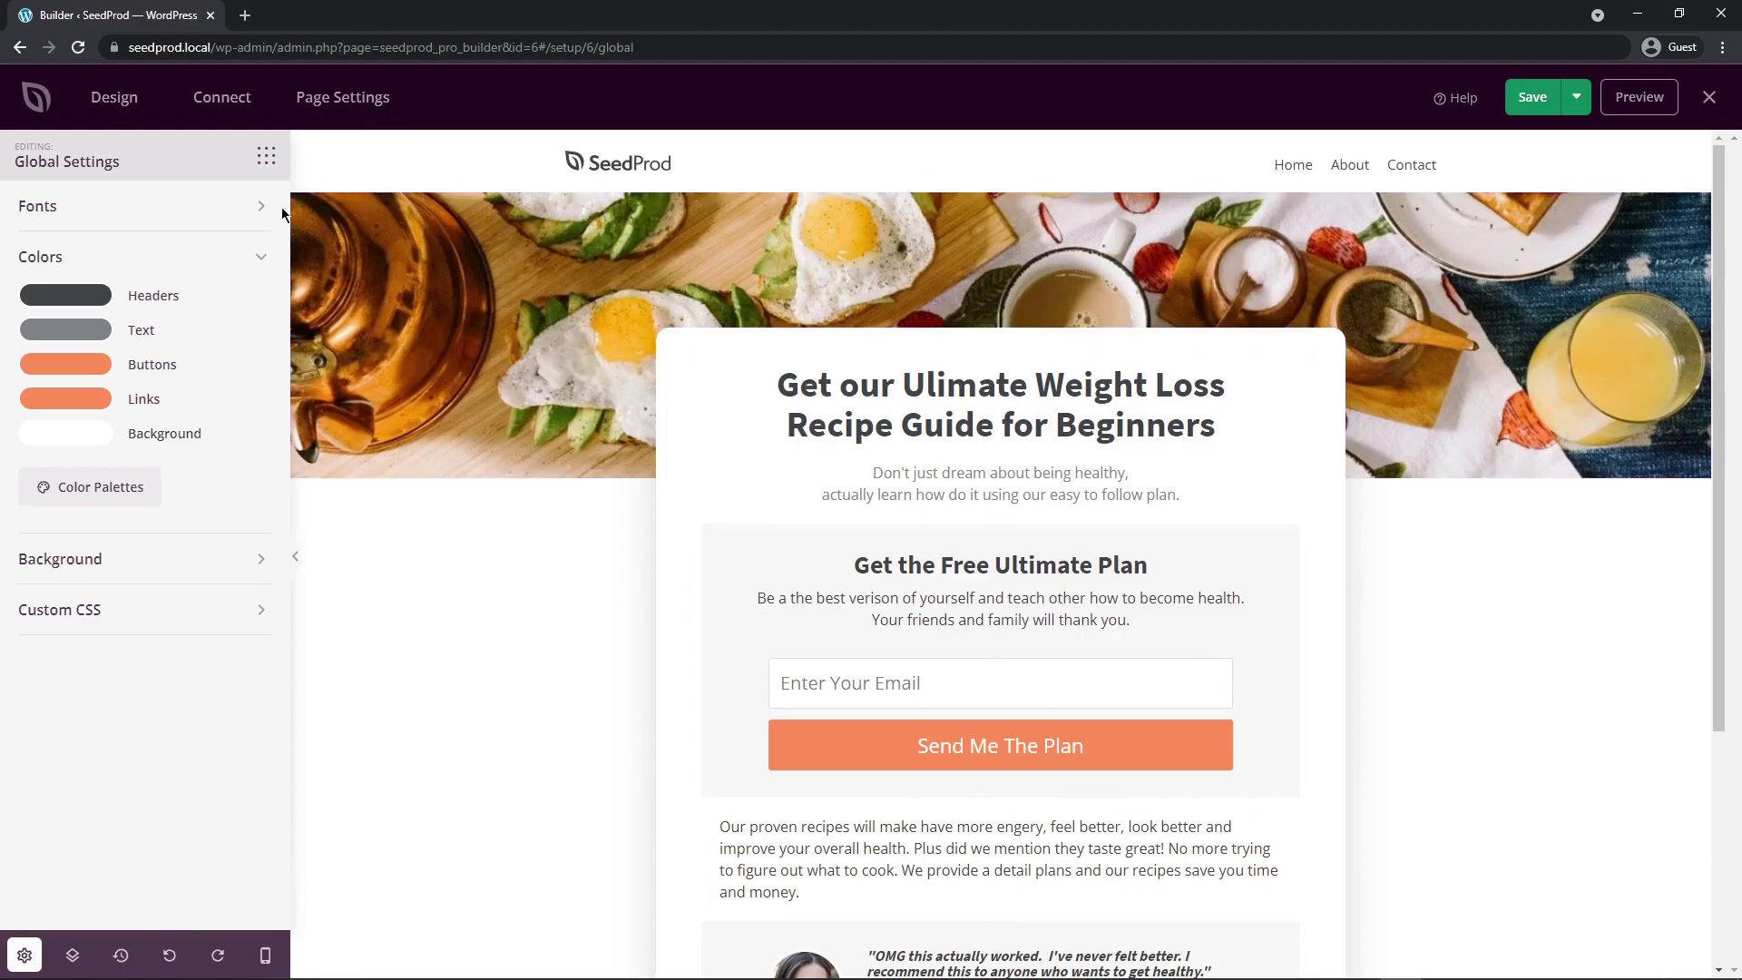
- Add a Headline block above the main title and set its text to 'Sale Ends:'
{"action": "left_click", "coordinate": [266, 159]}
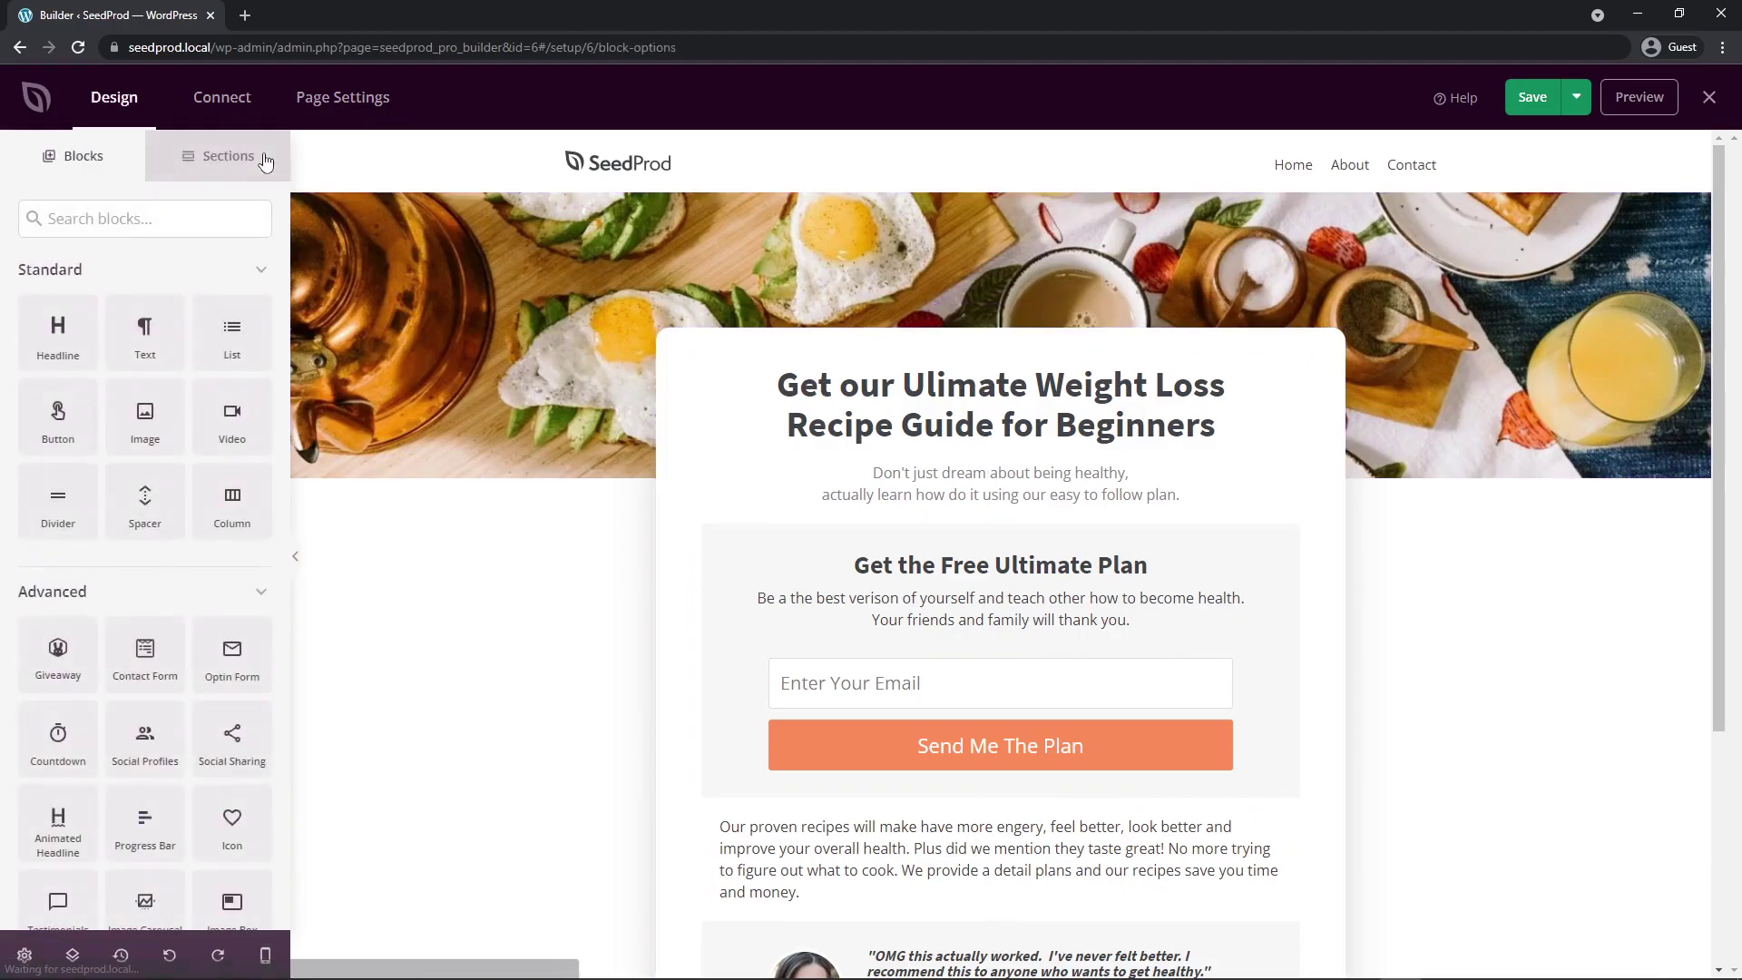
{"action": "left_click_drag", "start_coordinate": [47, 336], "coordinate": [959, 402]}
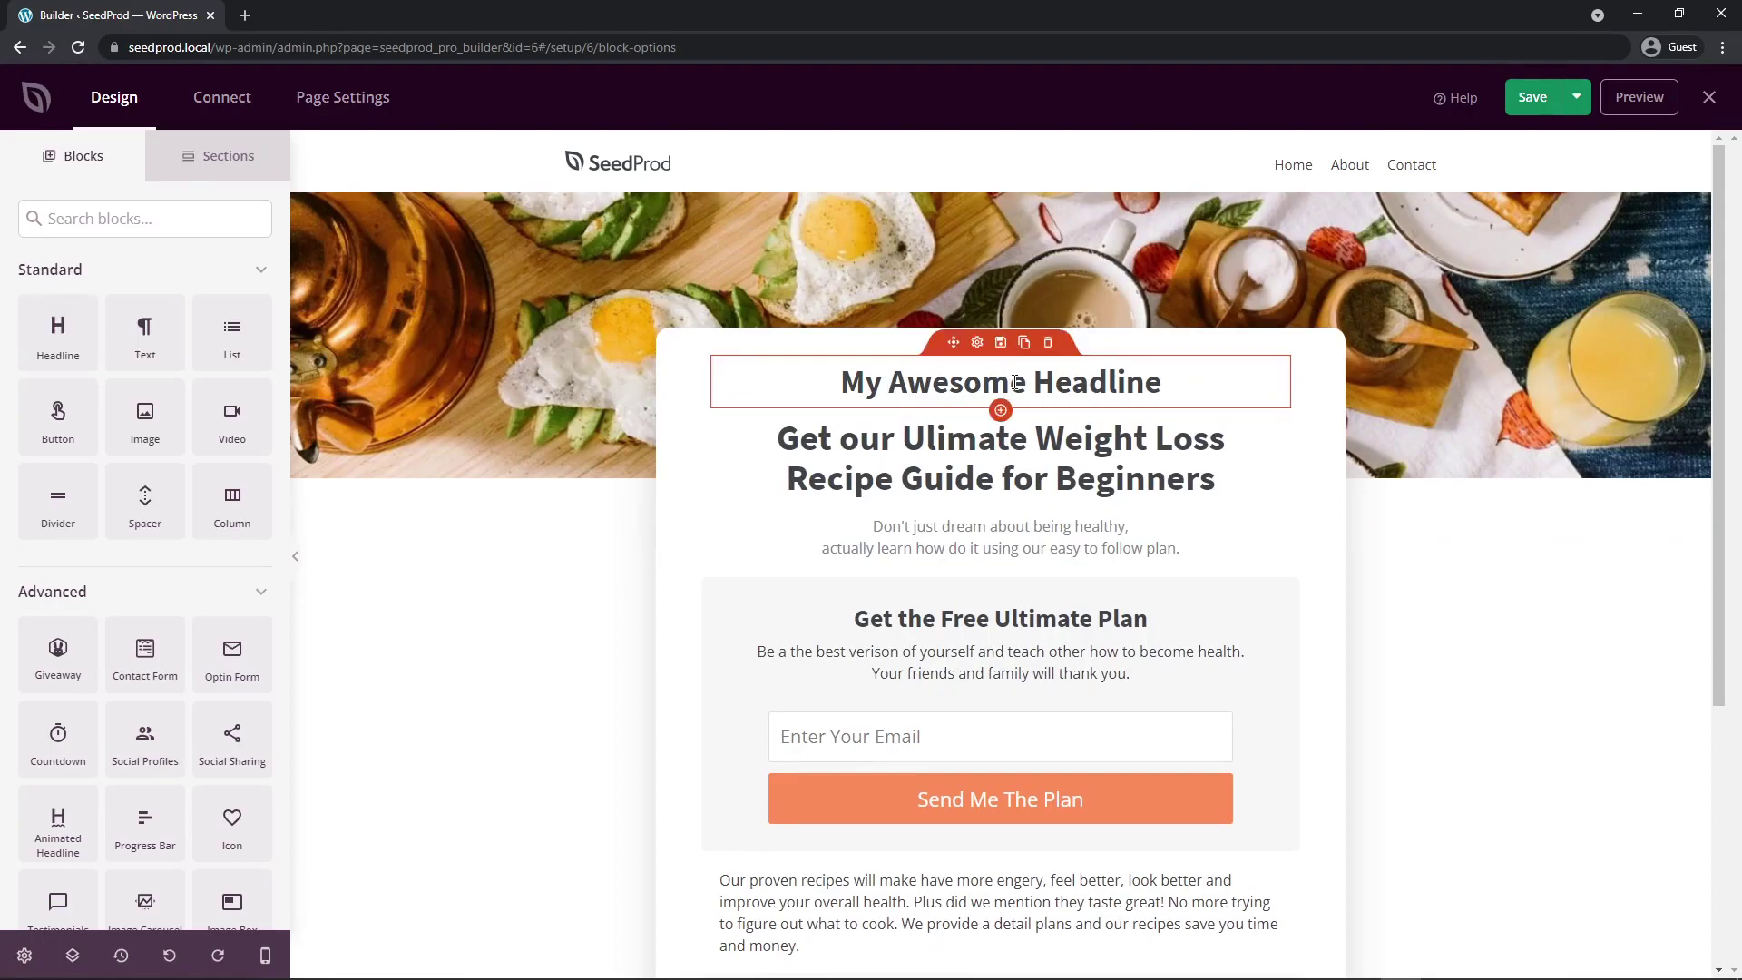
{"action": "left_click", "coordinate": [977, 344]}
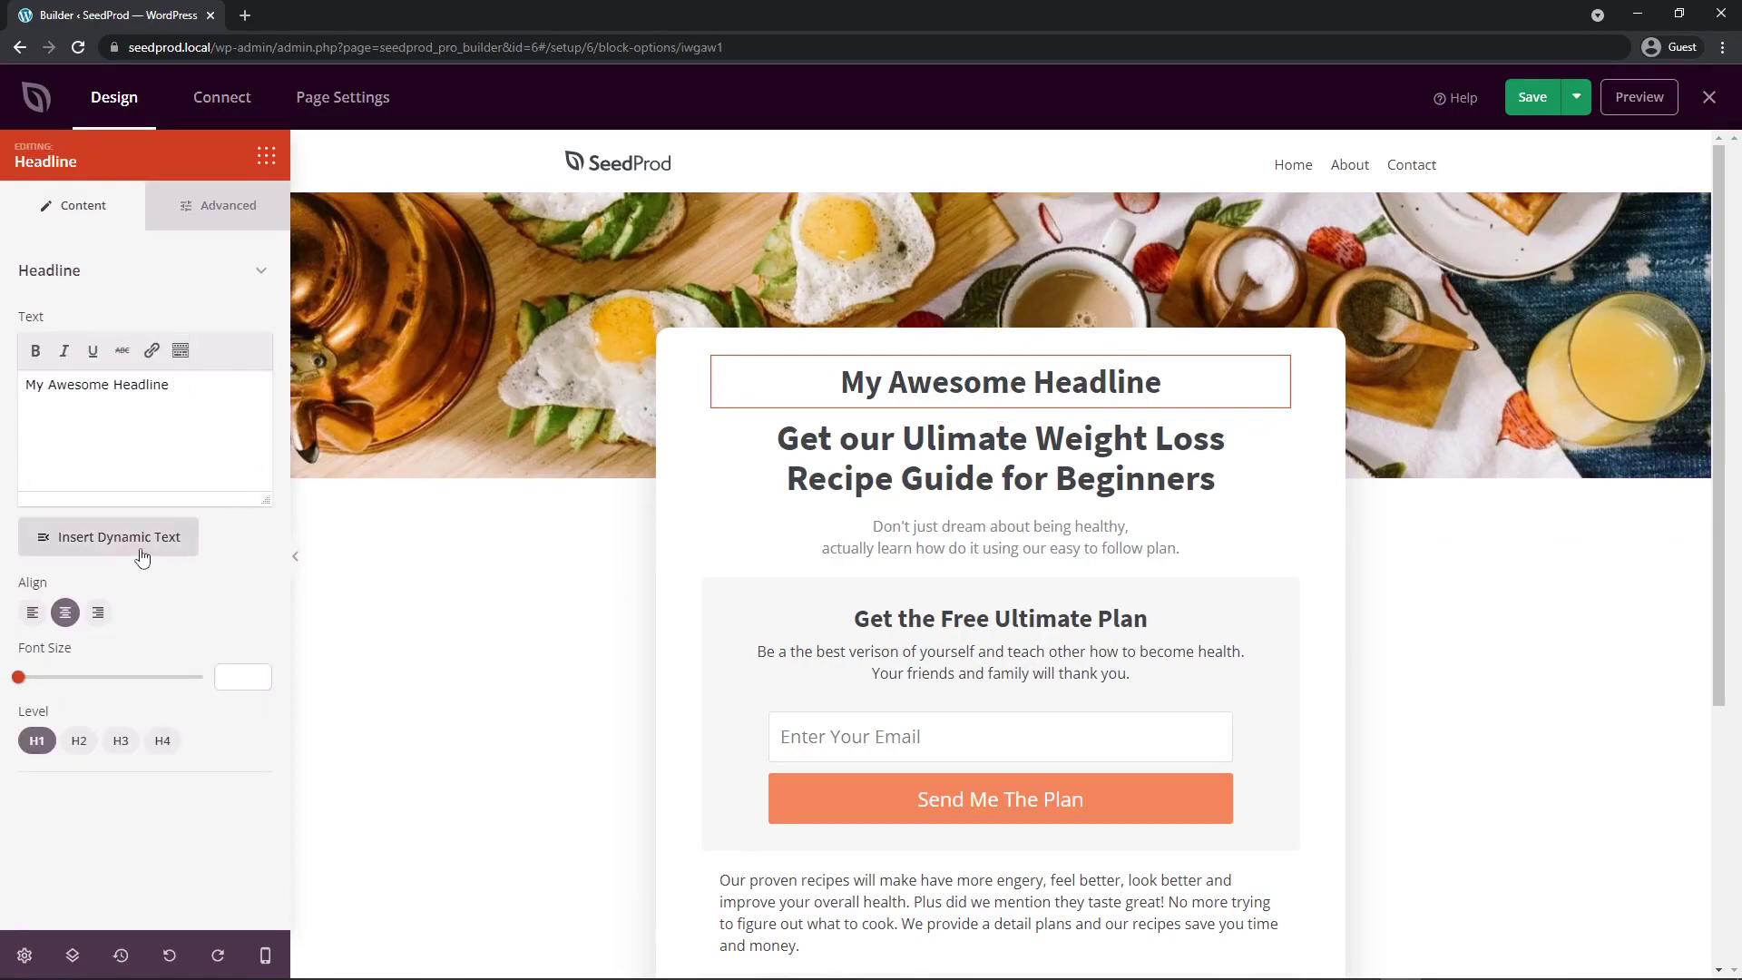
{"action": "key", "text": "ctrl+a"}
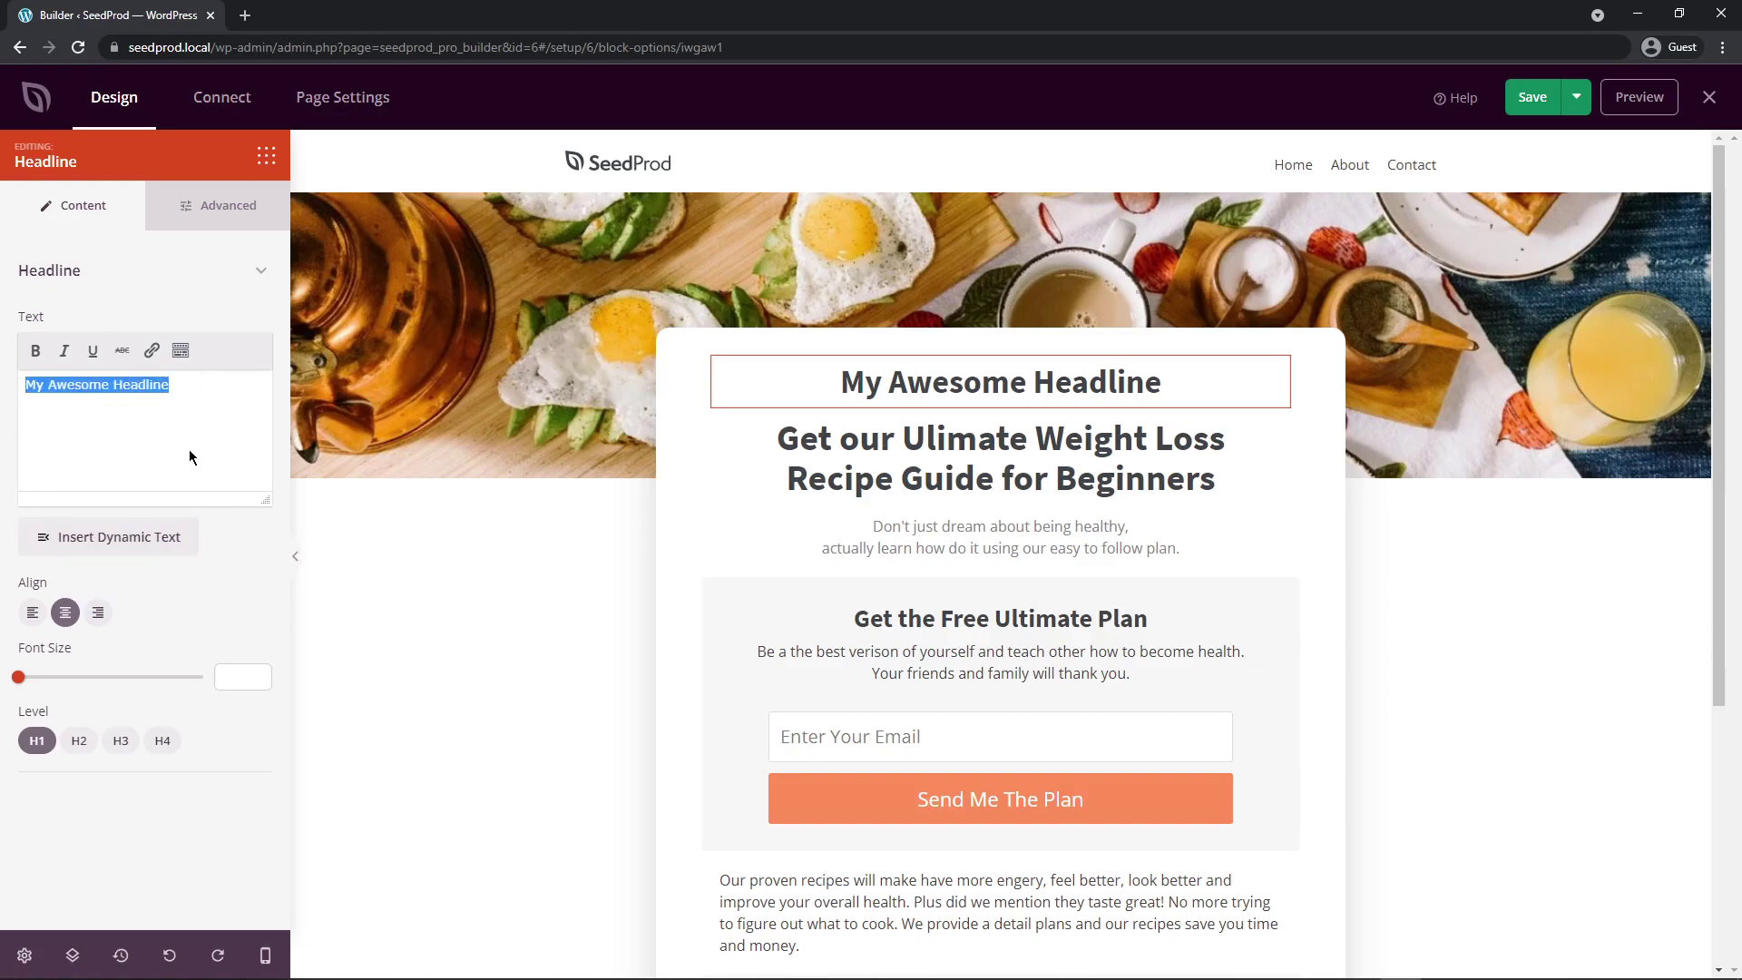
{"action": "type", "text": "Our Custom "}
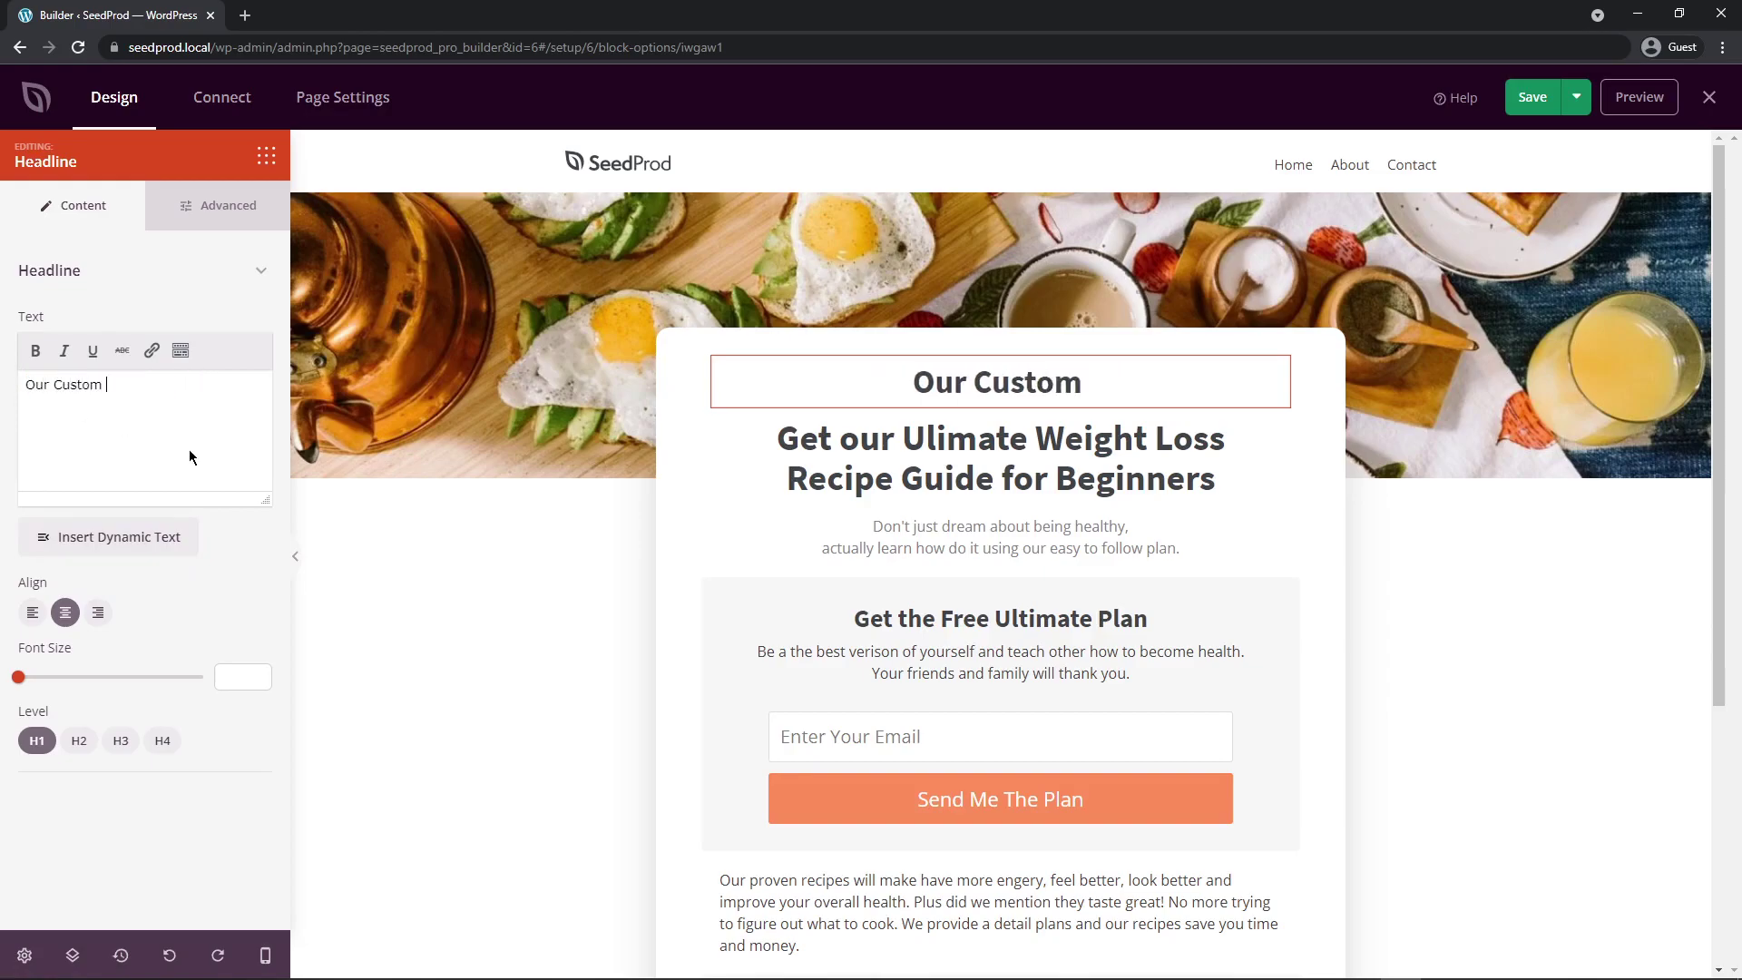
{"action": "type", "text": "text"}
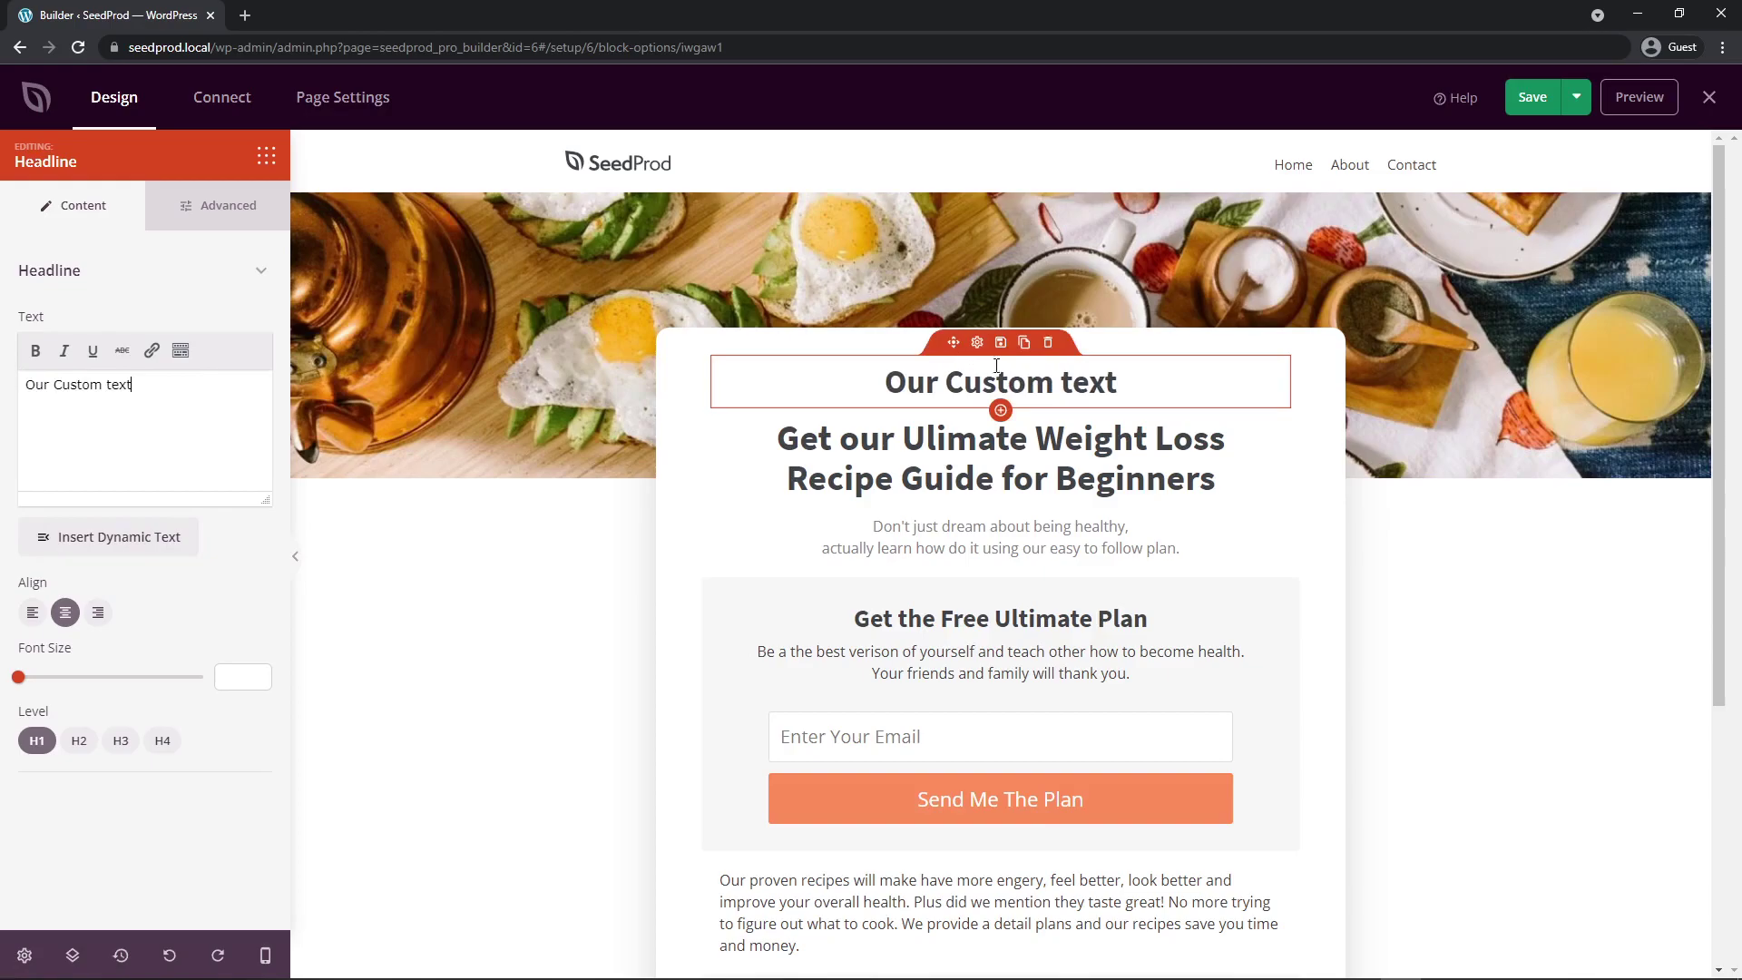
{"action": "left_click_drag", "start_coordinate": [179, 391], "coordinate": [30, 384]}
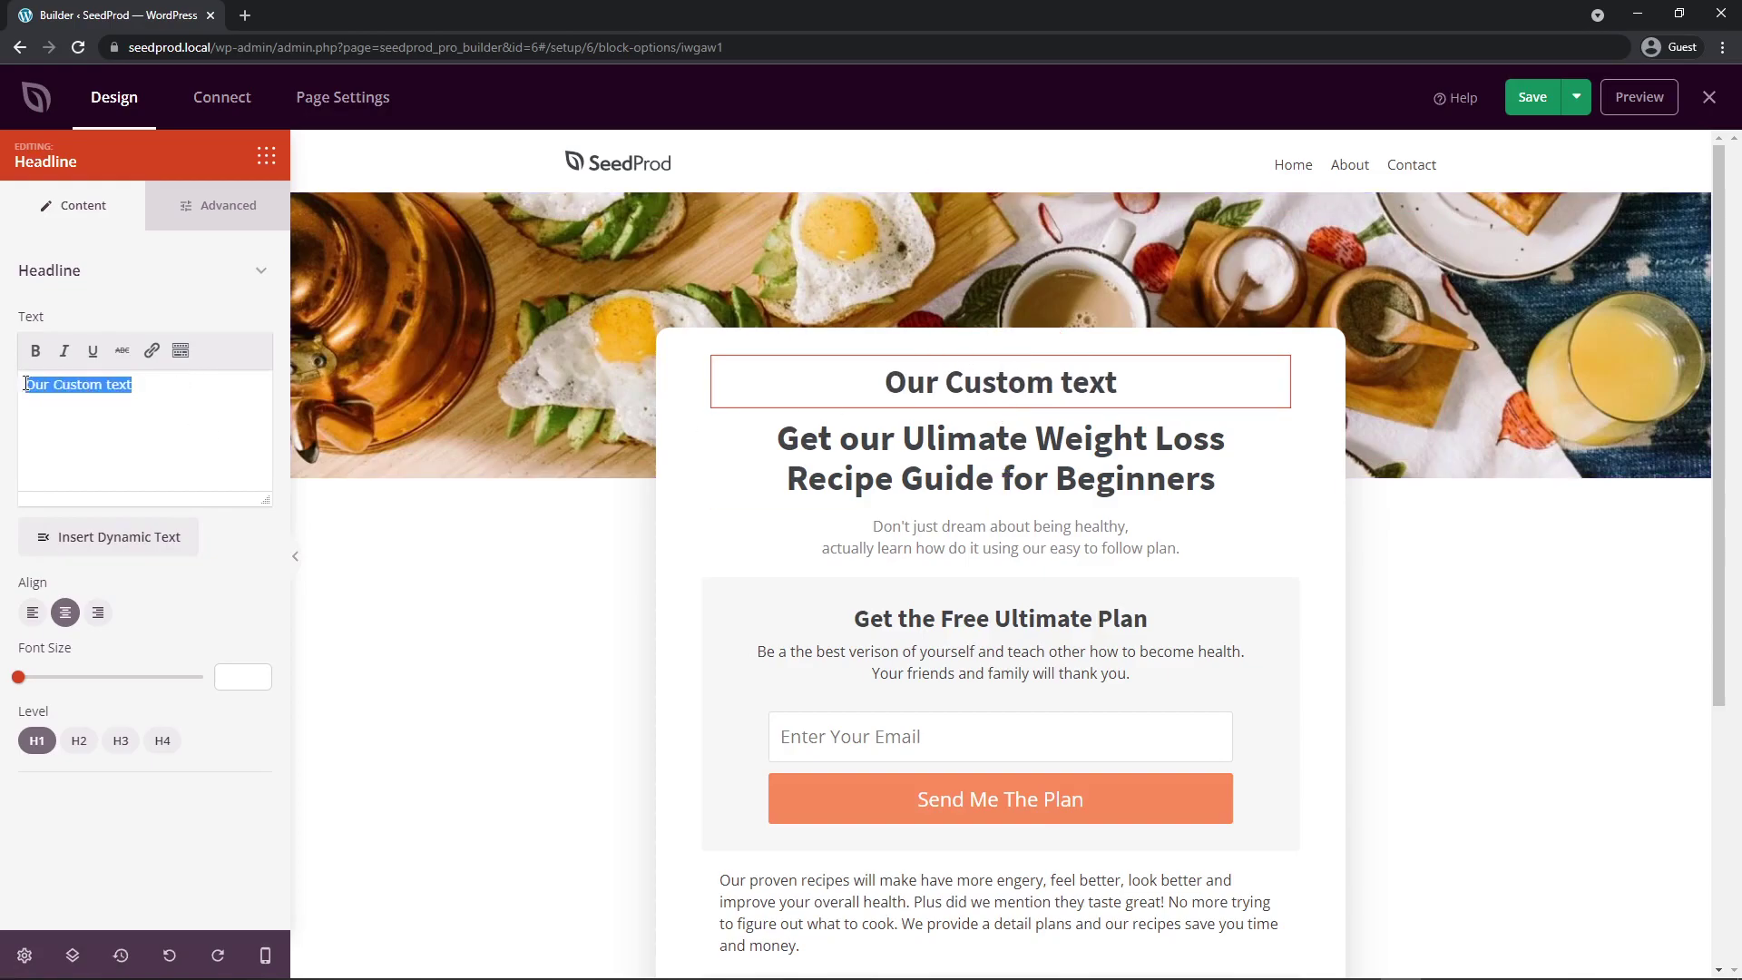
{"action": "type", "text": "Sale Ends:"}
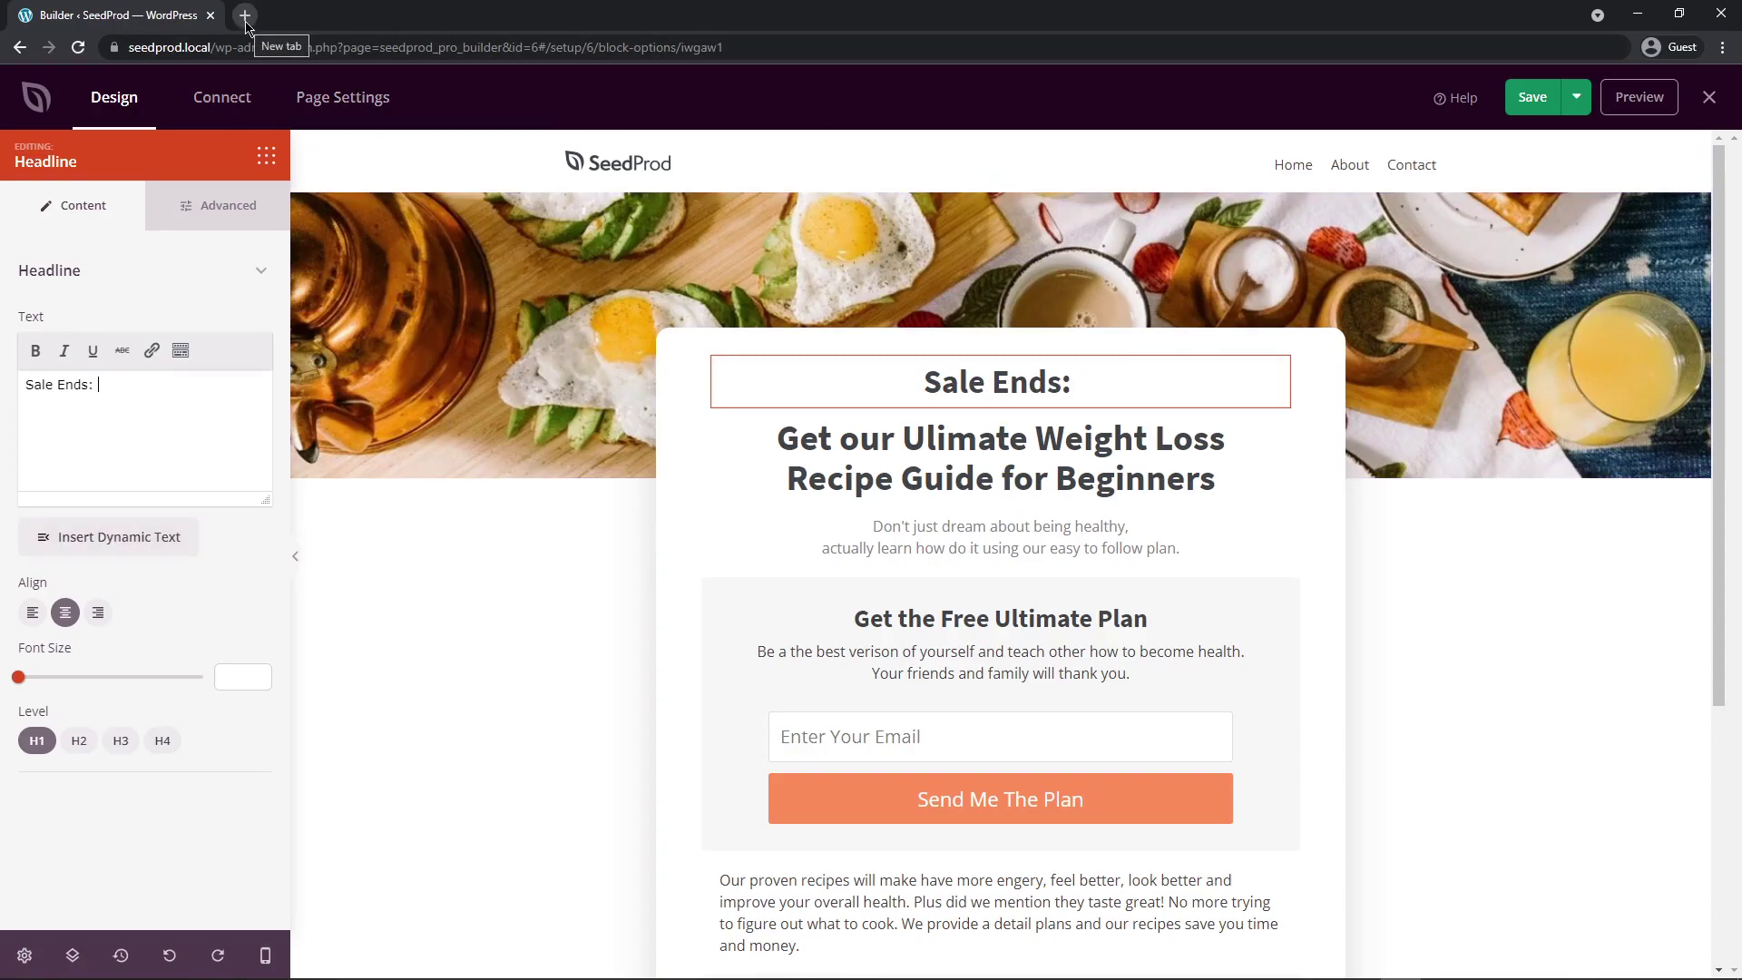
- Search the SeedProd documentation for 'dynamic text' and open the Dynamic Text article
{"action": "left_click", "coordinate": [245, 16]}
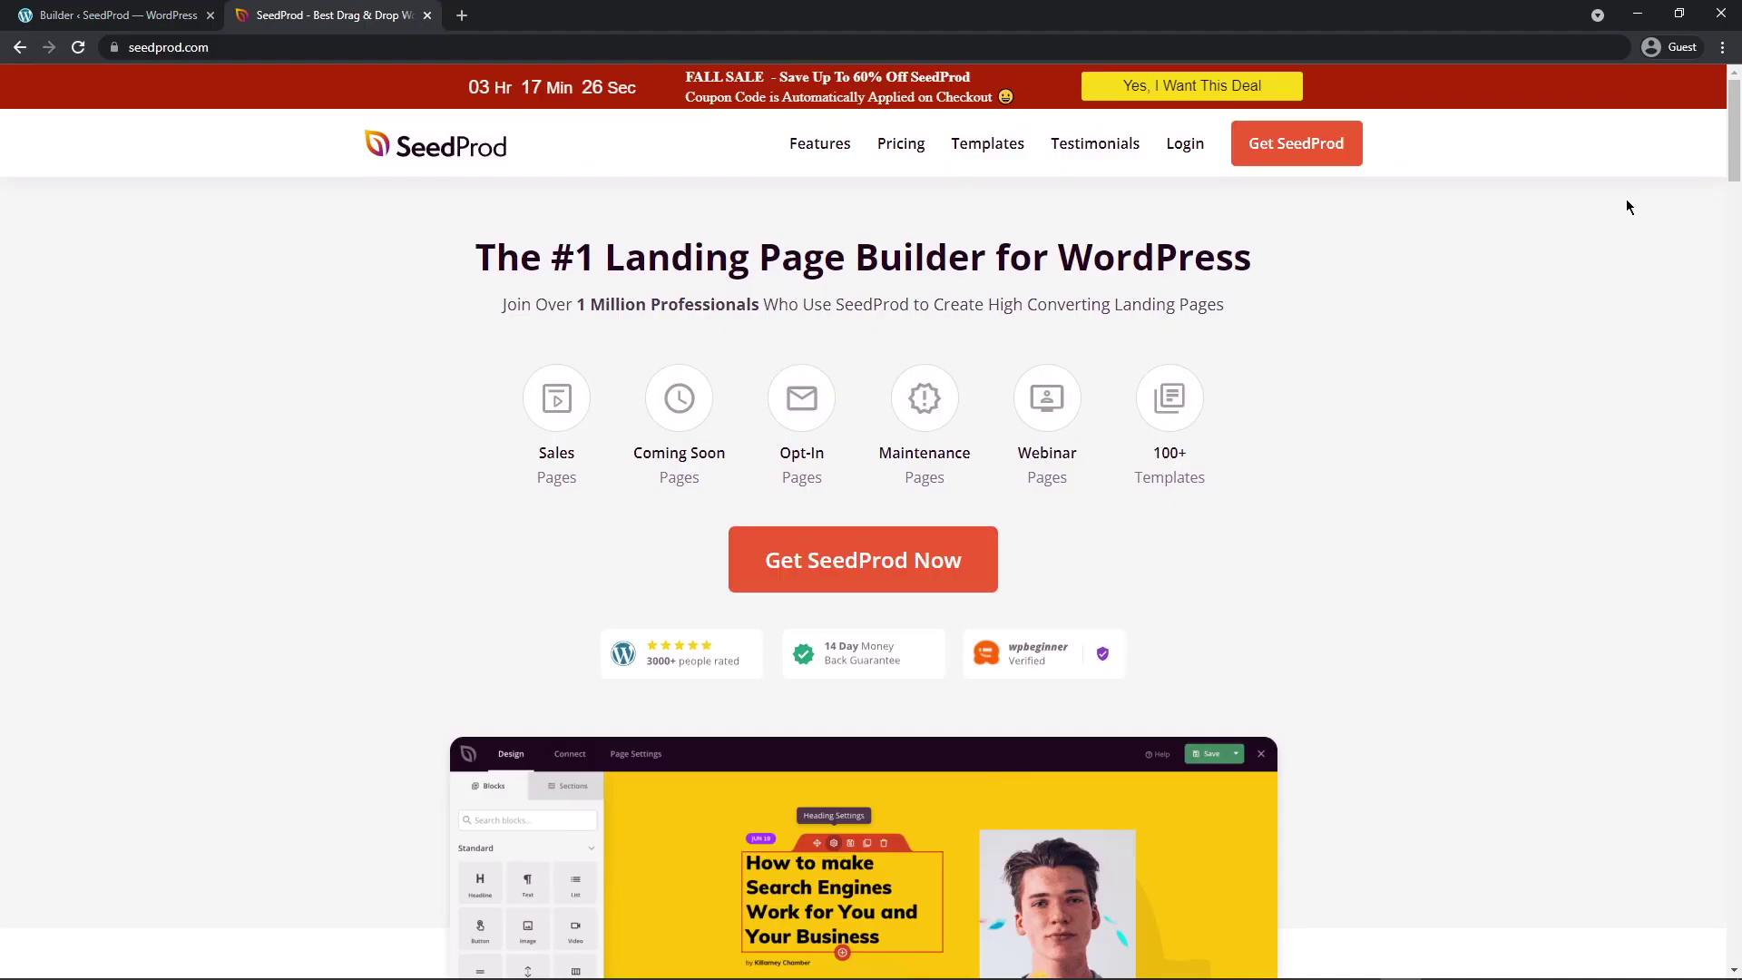
{"action": "left_click_drag", "start_coordinate": [1733, 127], "coordinate": [1734, 907]}
{"action": "left_click", "coordinate": [1114, 566]}
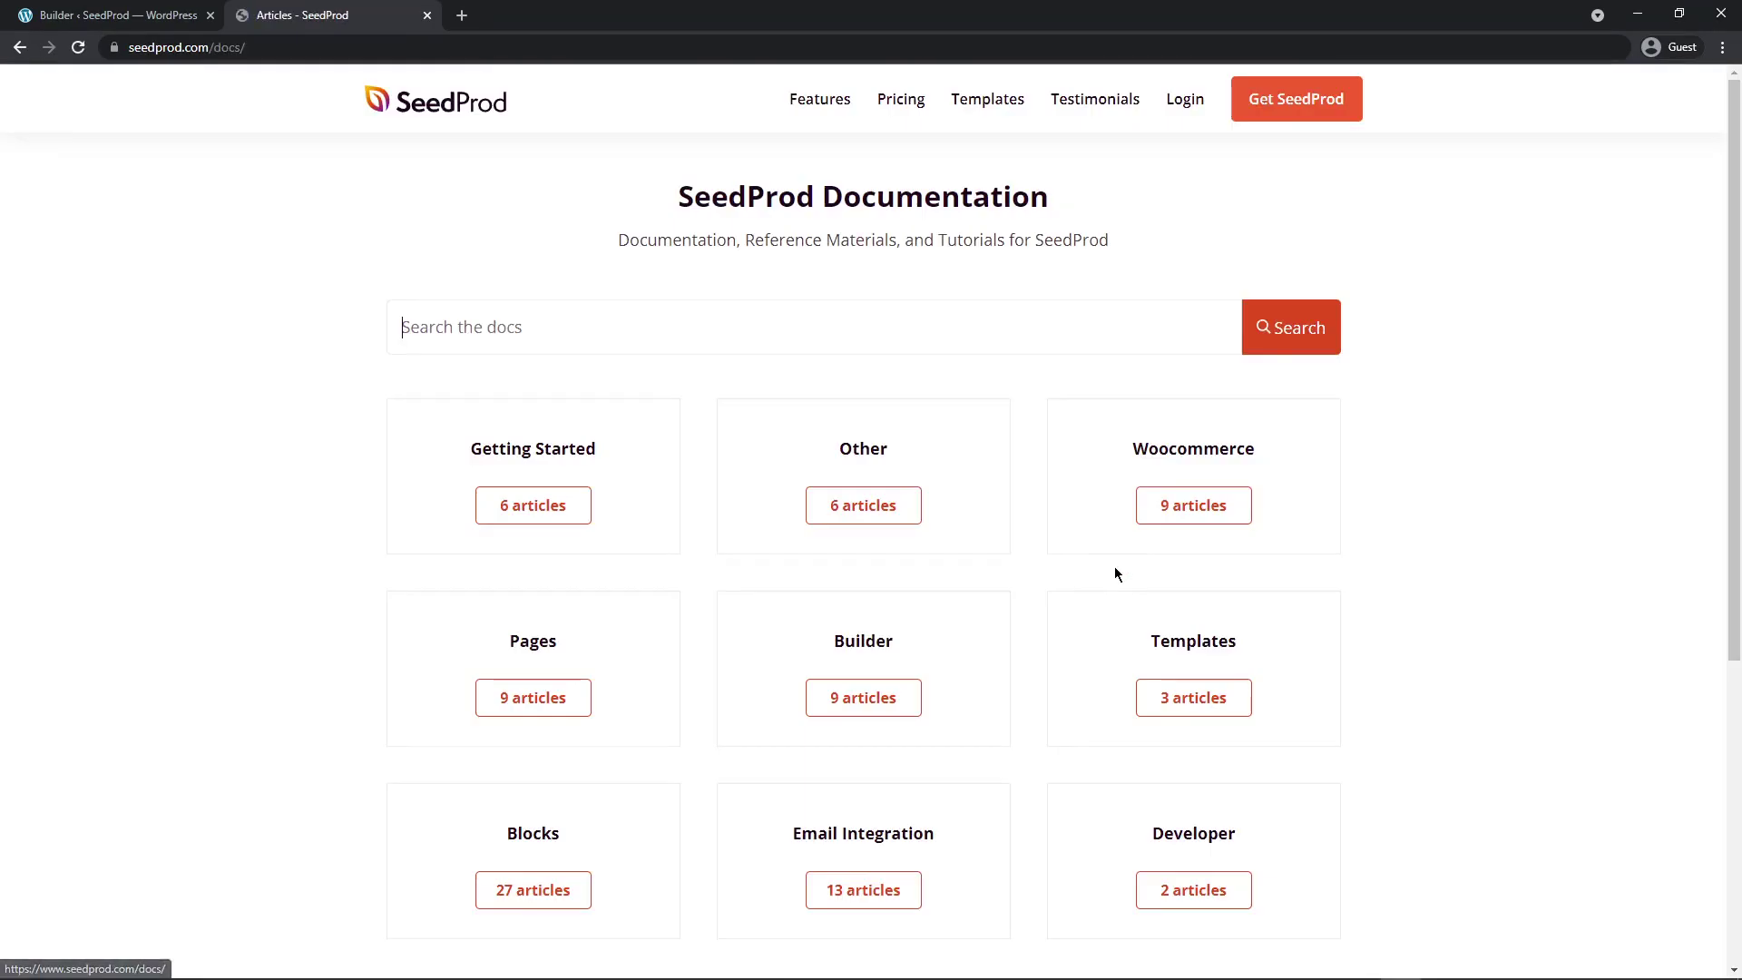
{"action": "type", "text": "dynamic text"}
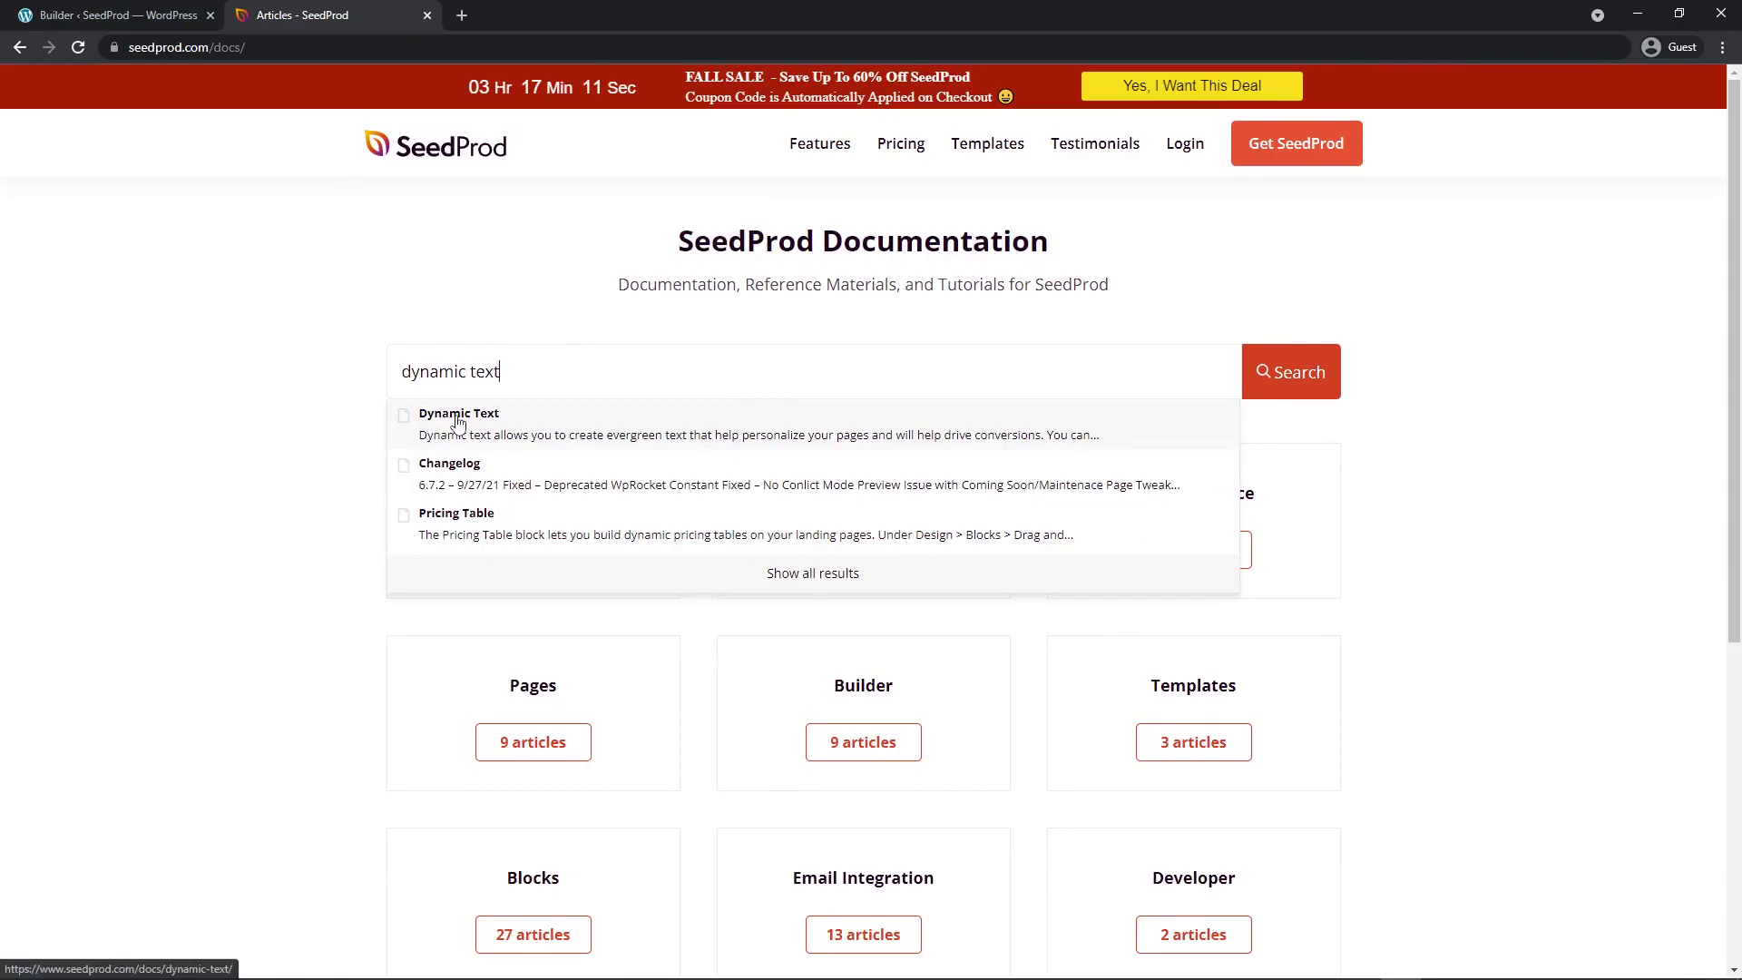
{"action": "left_click", "coordinate": [458, 423]}
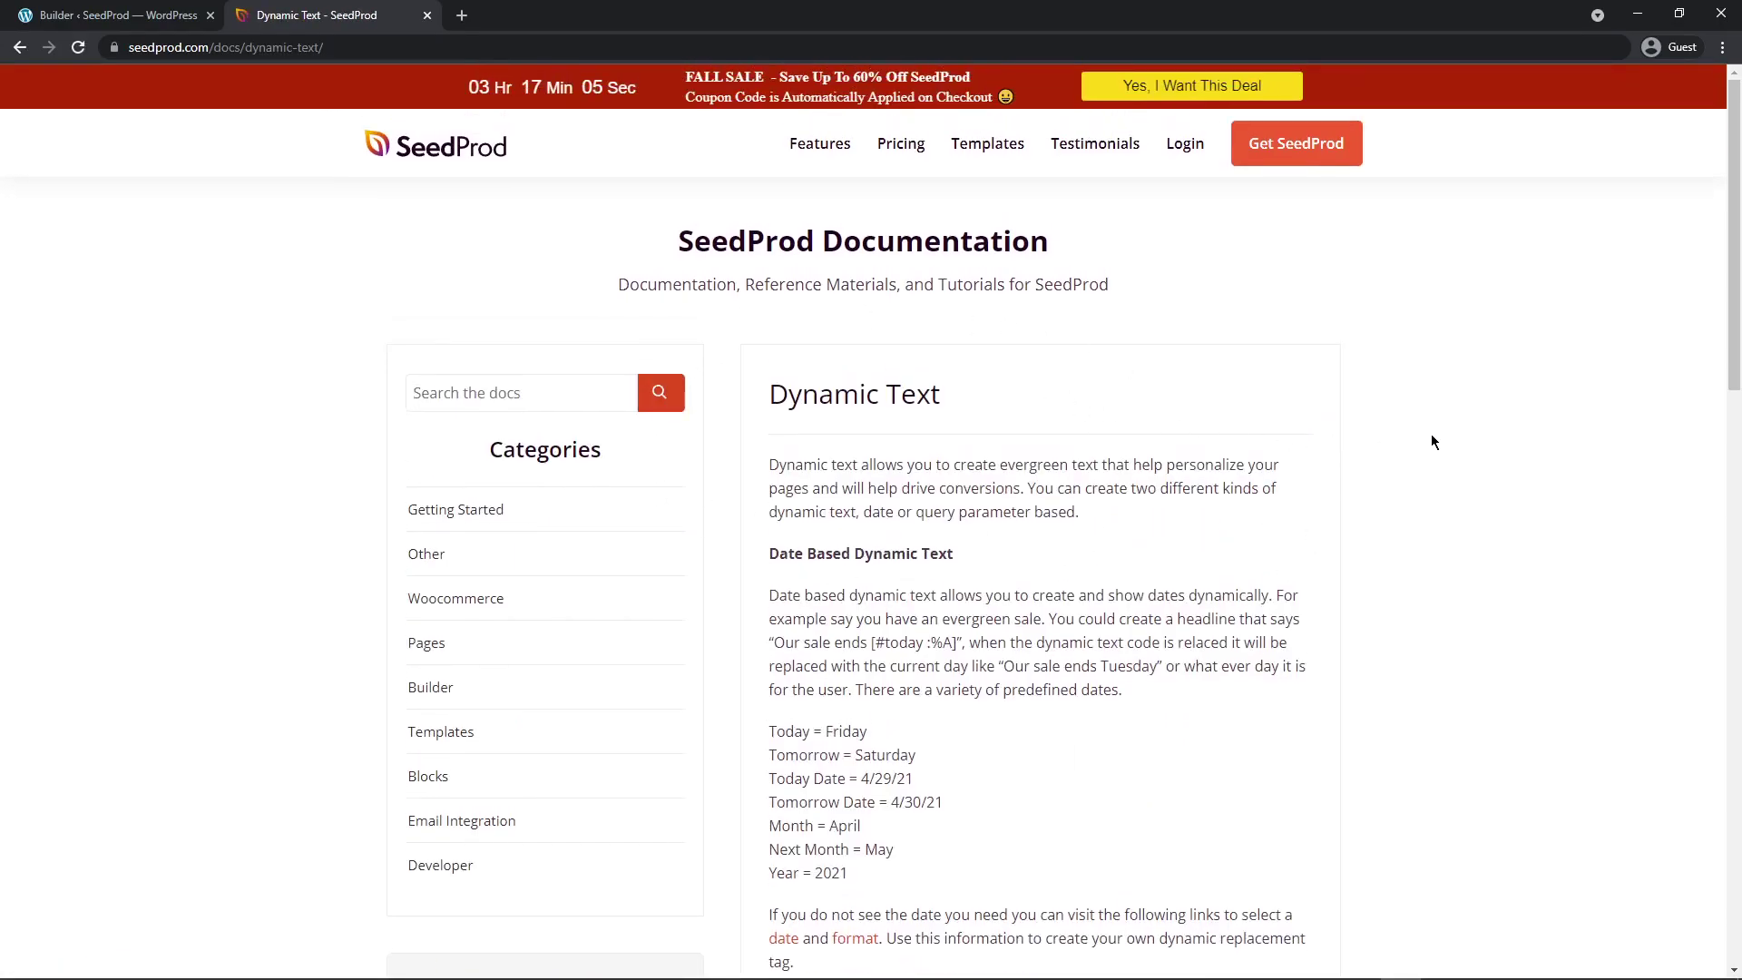
- Examine the [#today :%A] example code and open the date reference in a new tab
{"action": "scroll", "coordinate": [1497, 408], "scroll_direction": "down", "scroll_amount": 3}
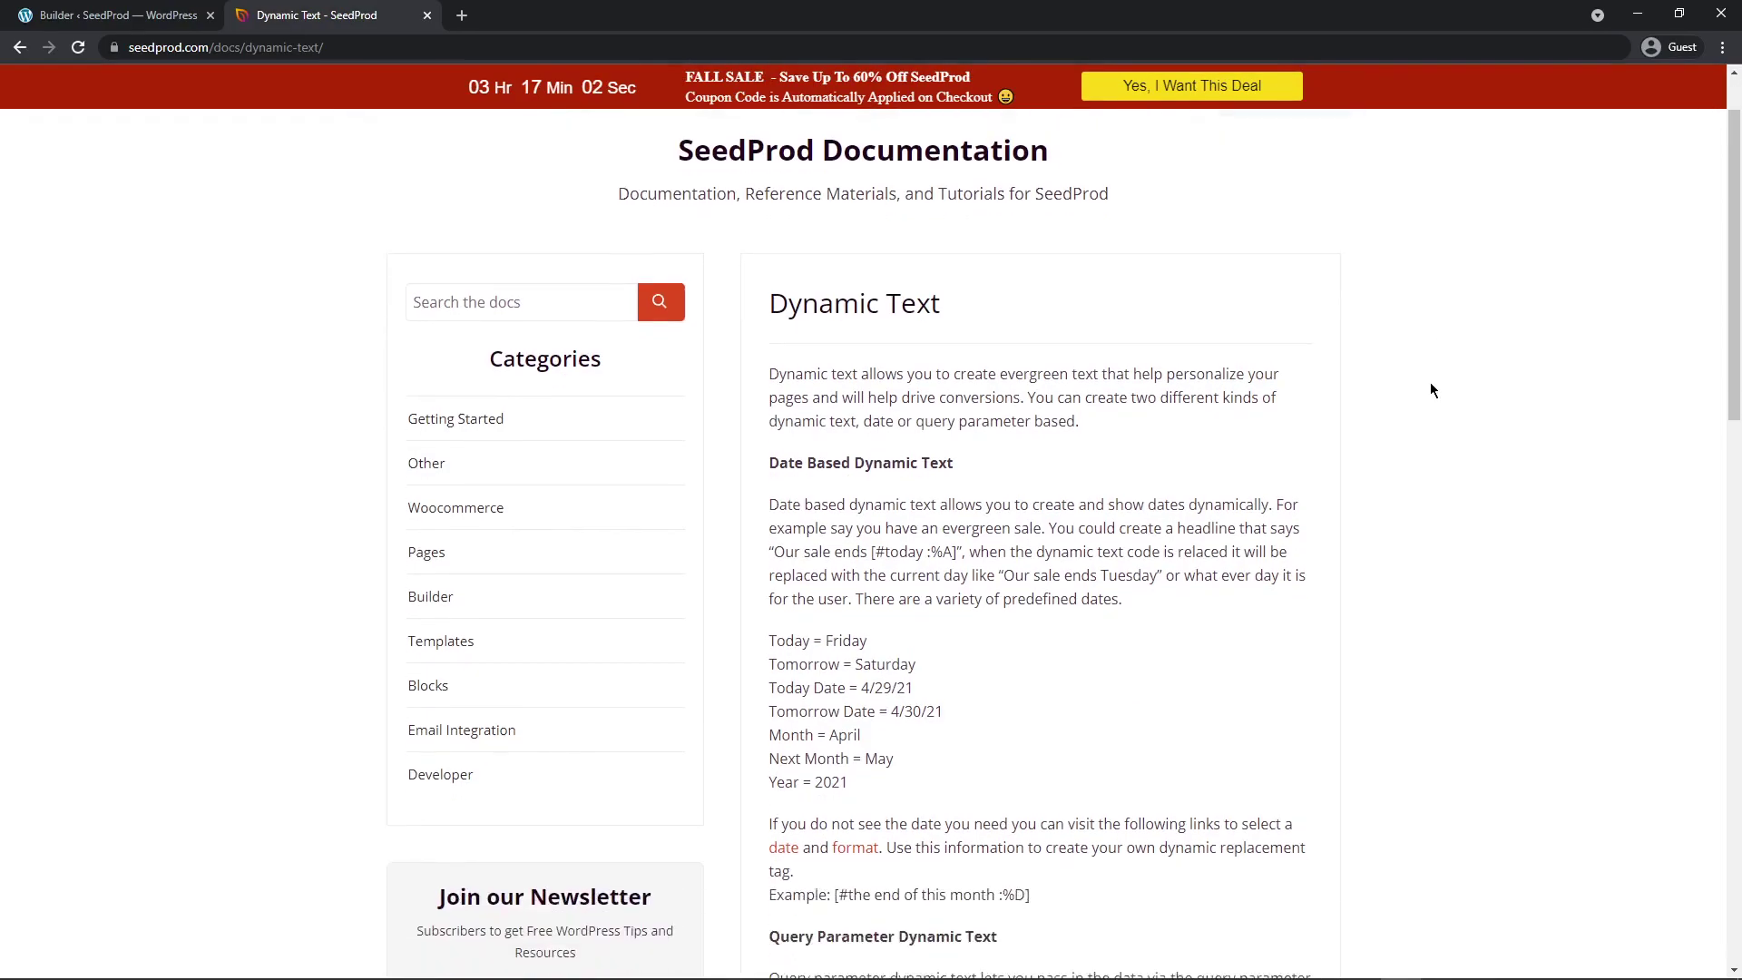
{"action": "scroll", "coordinate": [1461, 390], "scroll_direction": "down", "scroll_amount": 1}
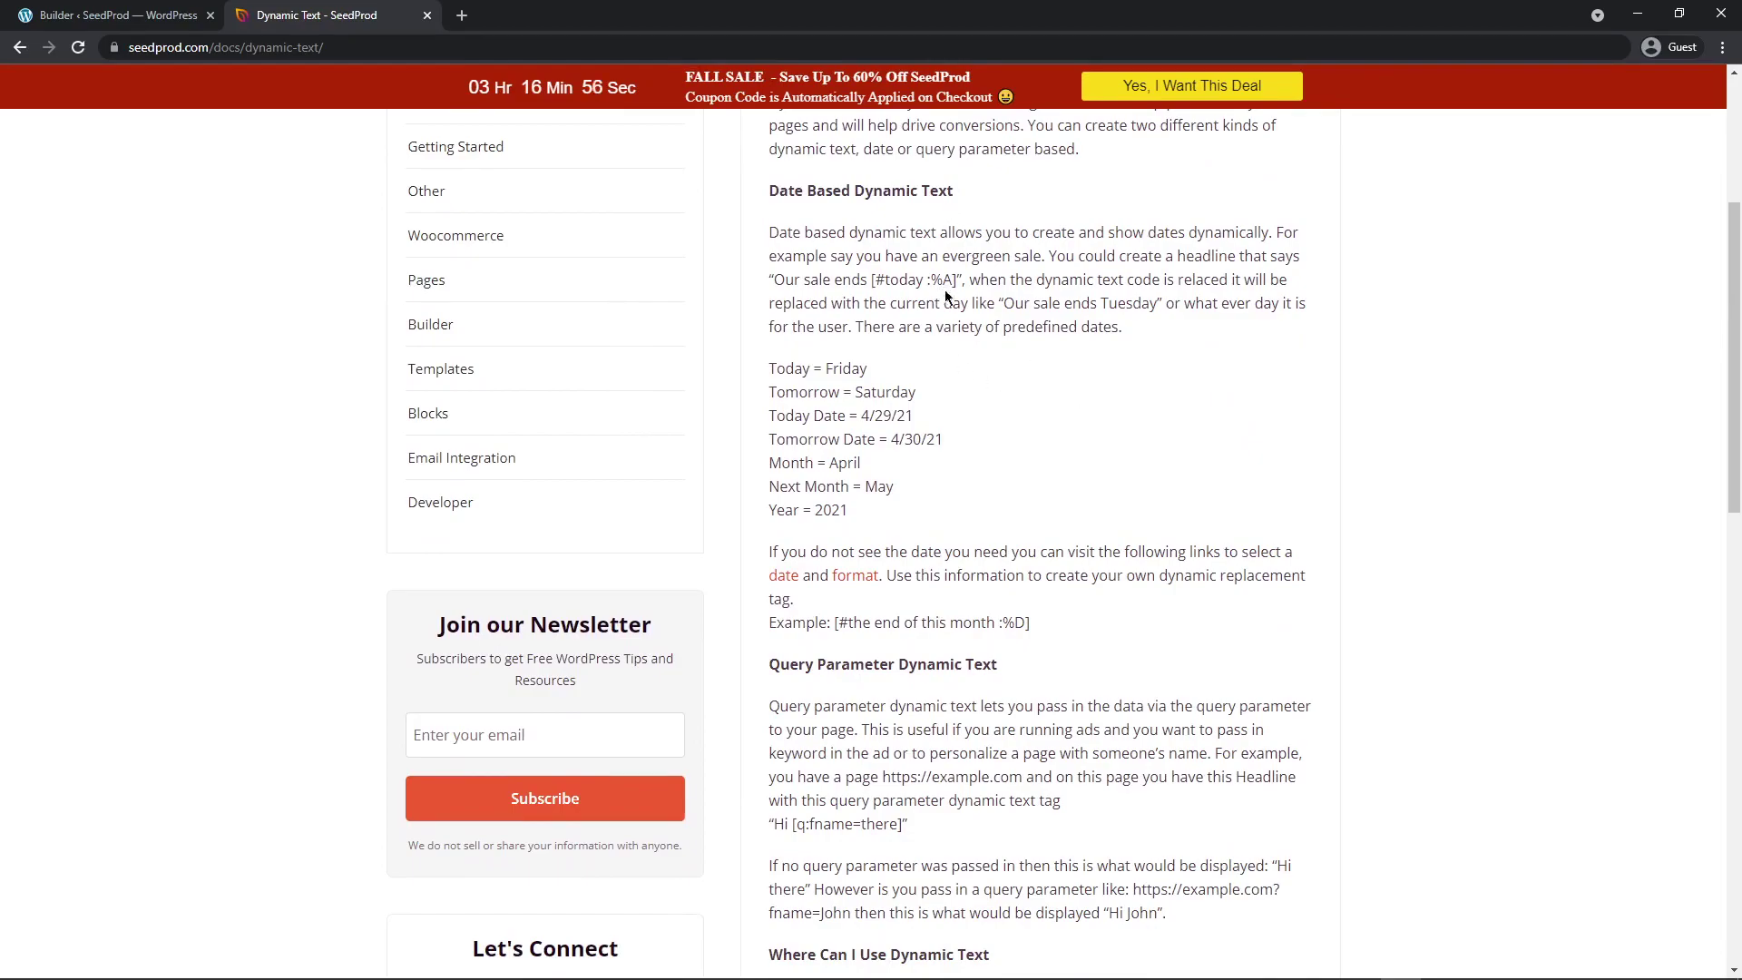
{"action": "left_click_drag", "start_coordinate": [959, 280], "coordinate": [872, 279]}
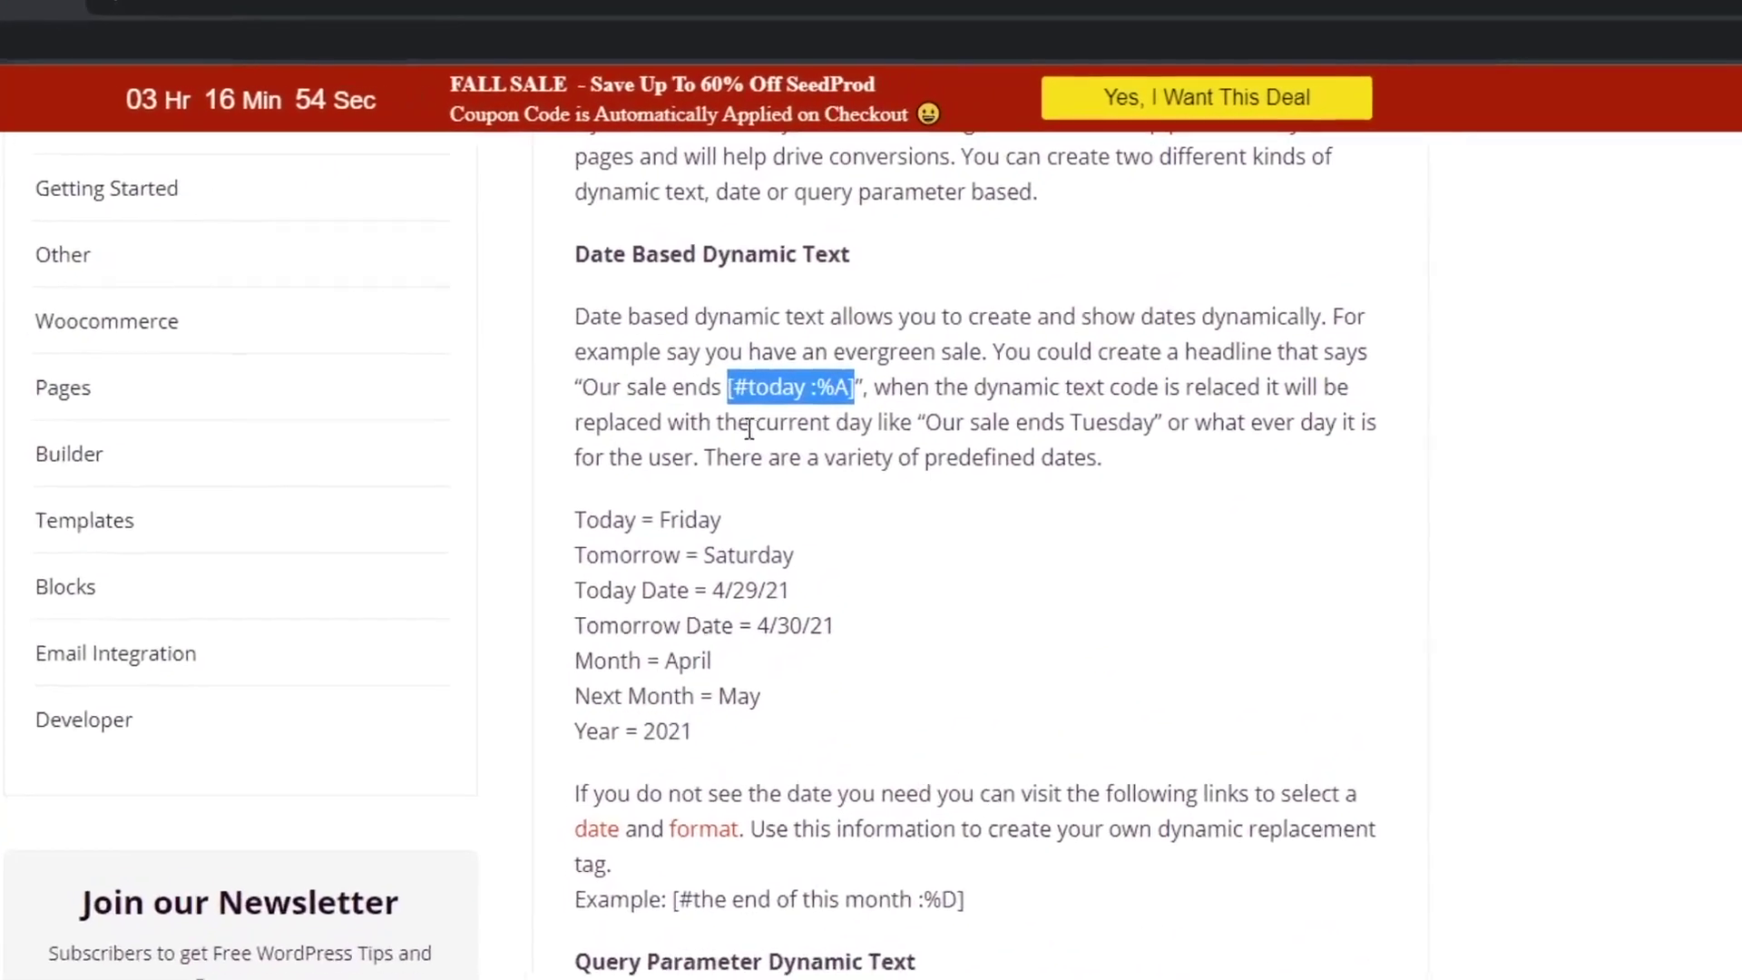
{"action": "left_click", "coordinate": [672, 486]}
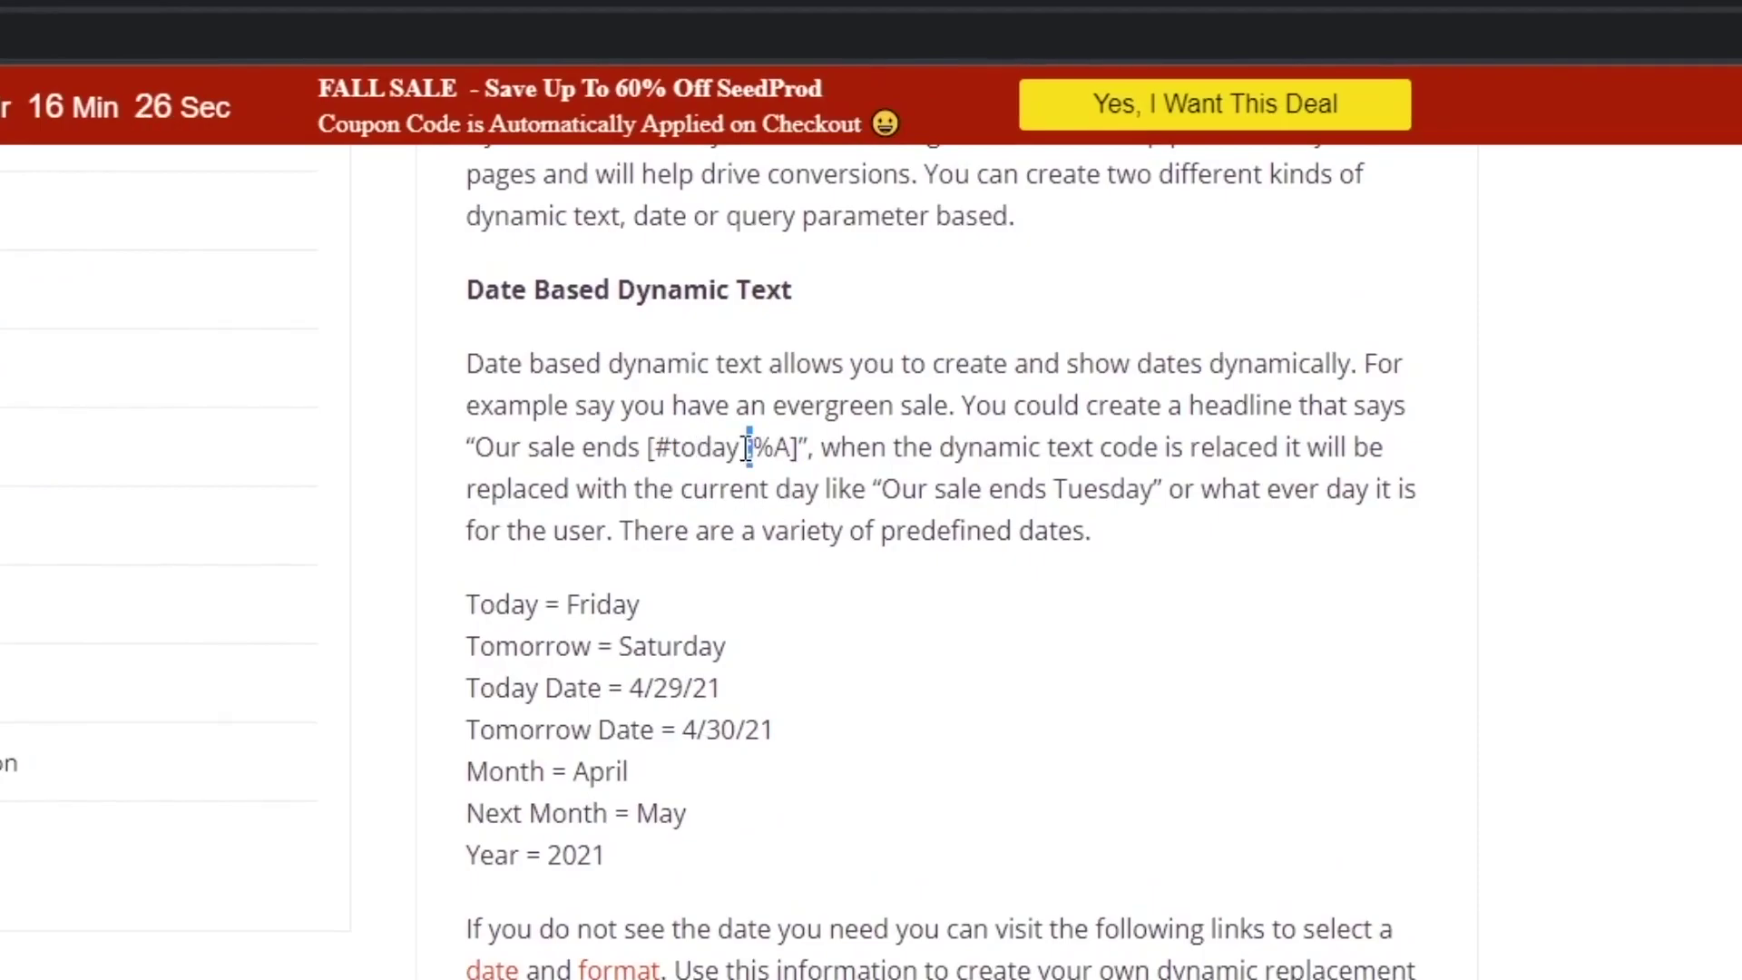
{"action": "left_click_drag", "start_coordinate": [759, 446], "coordinate": [746, 448]}
{"action": "left_click", "coordinate": [770, 461]}
{"action": "left_click_drag", "start_coordinate": [759, 448], "coordinate": [796, 447]}
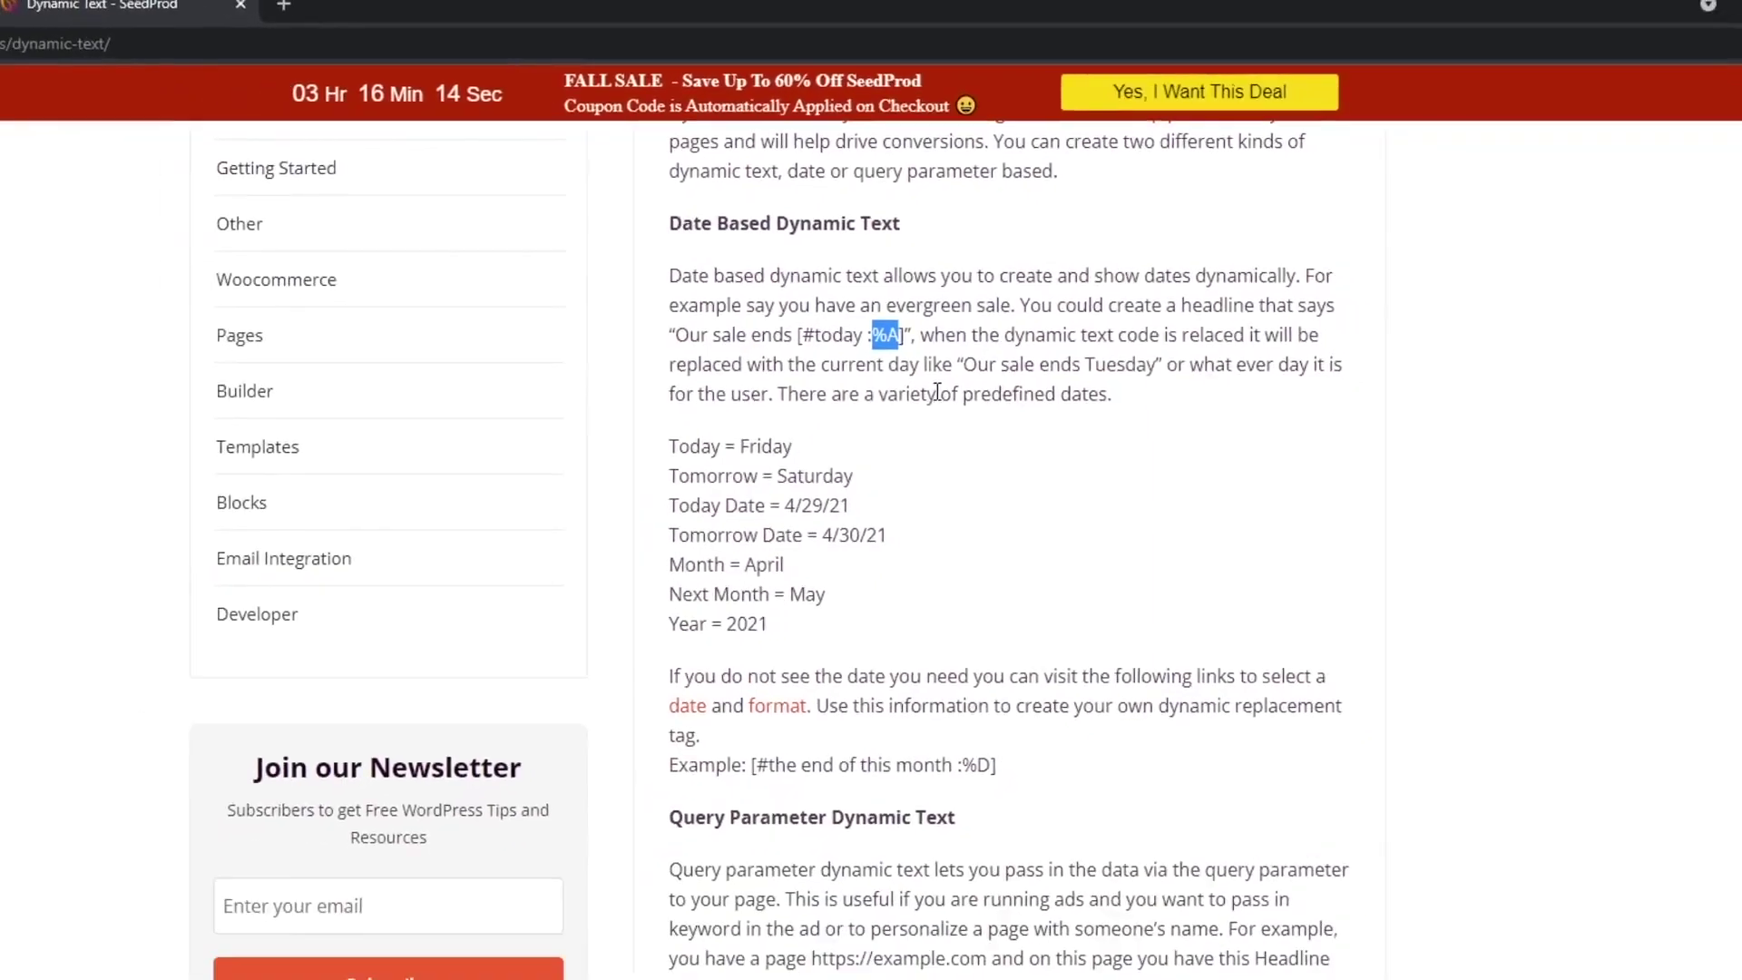
{"action": "left_click", "coordinate": [977, 348]}
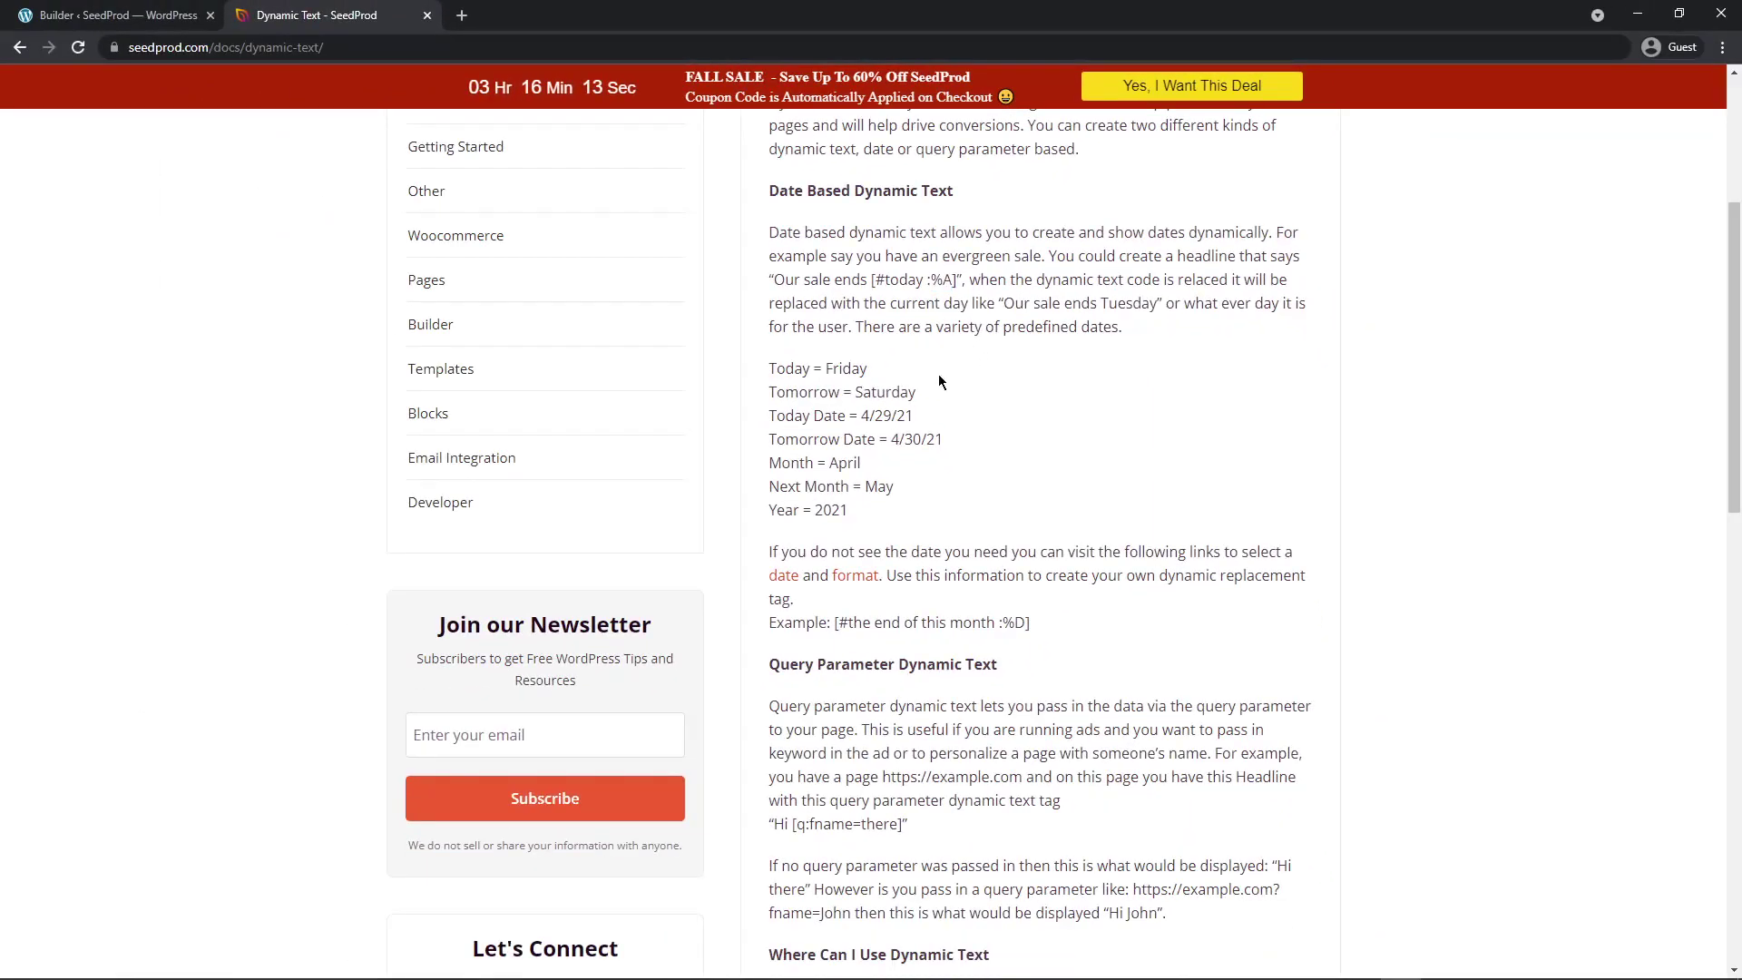
{"action": "left_click", "coordinate": [785, 581]}
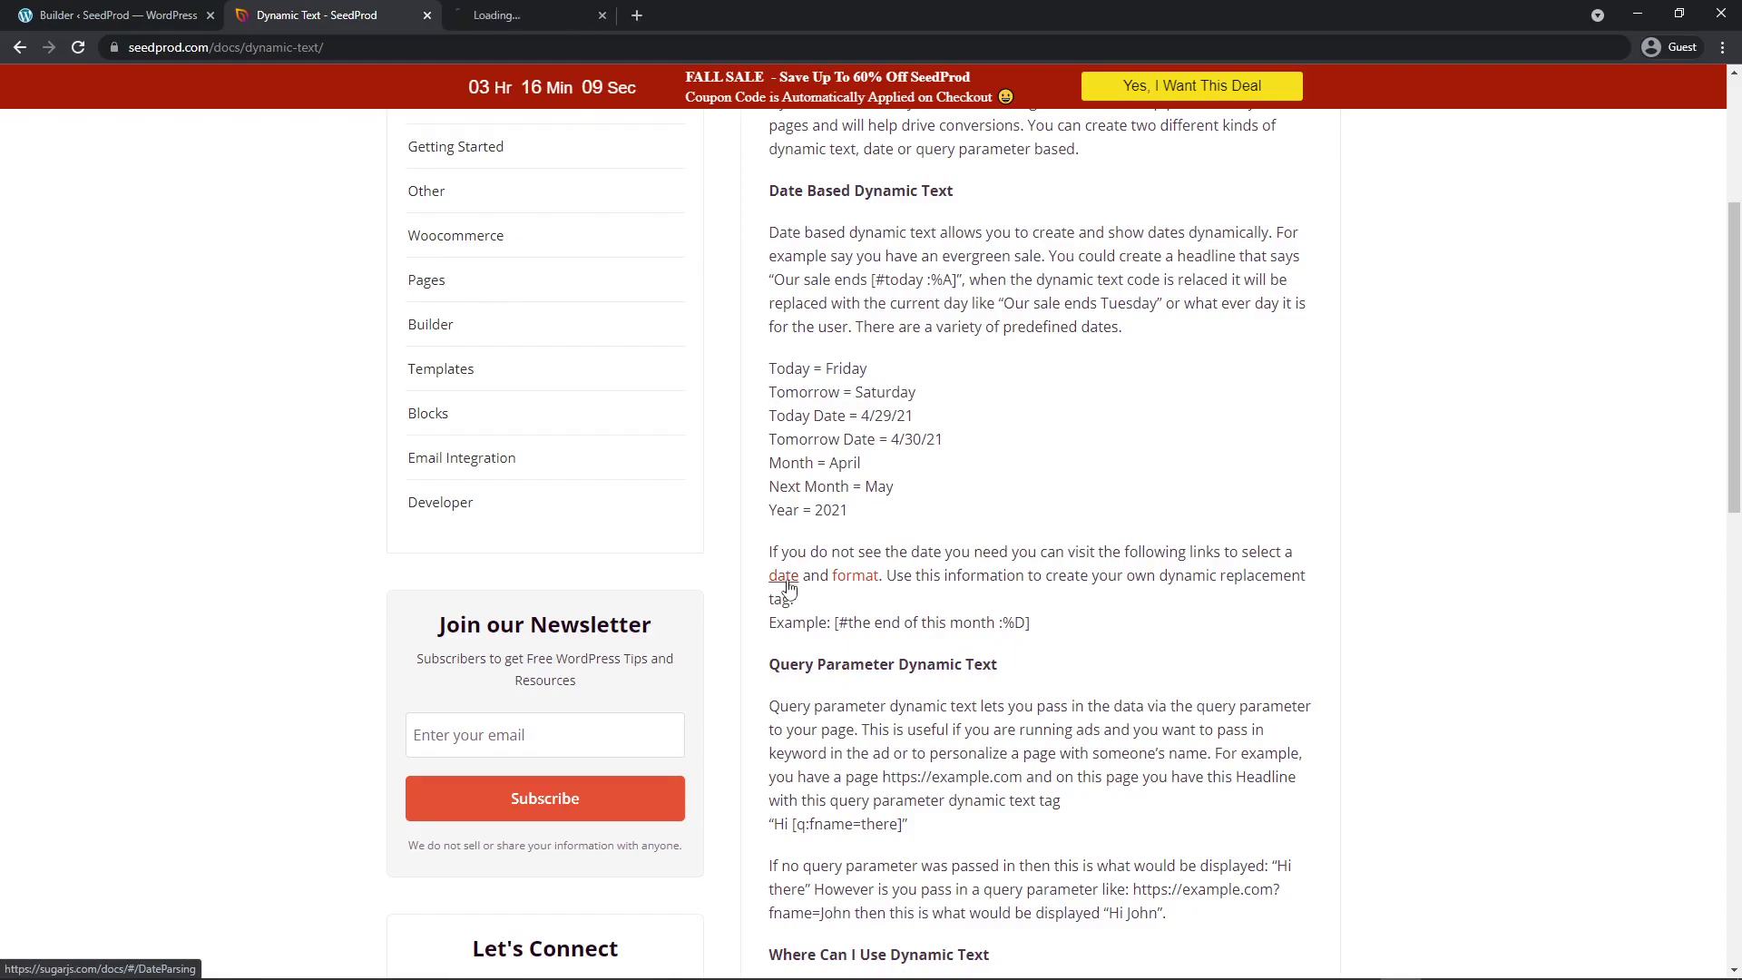
- Open the format reference in a new tab and compare Sugar's date docs with the 'today' tag
{"action": "left_click", "coordinate": [853, 577]}
{"action": "left_click", "coordinate": [529, 15]}
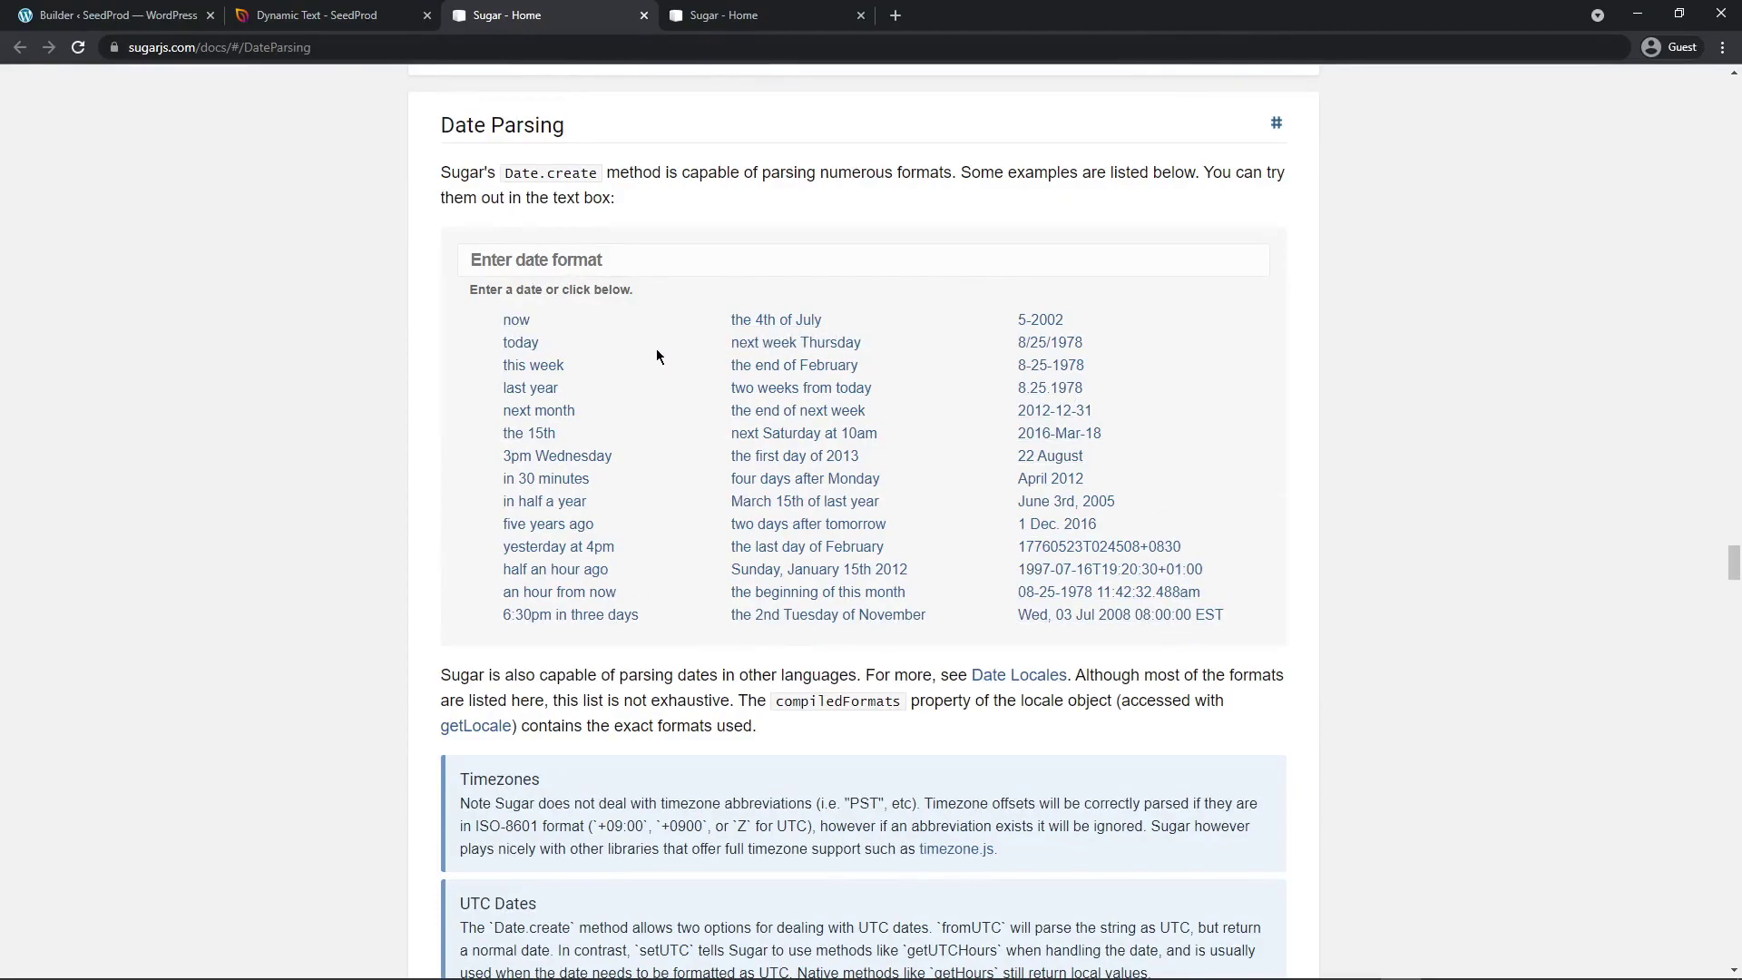
{"action": "key", "text": "ctrl+shift+Tab"}
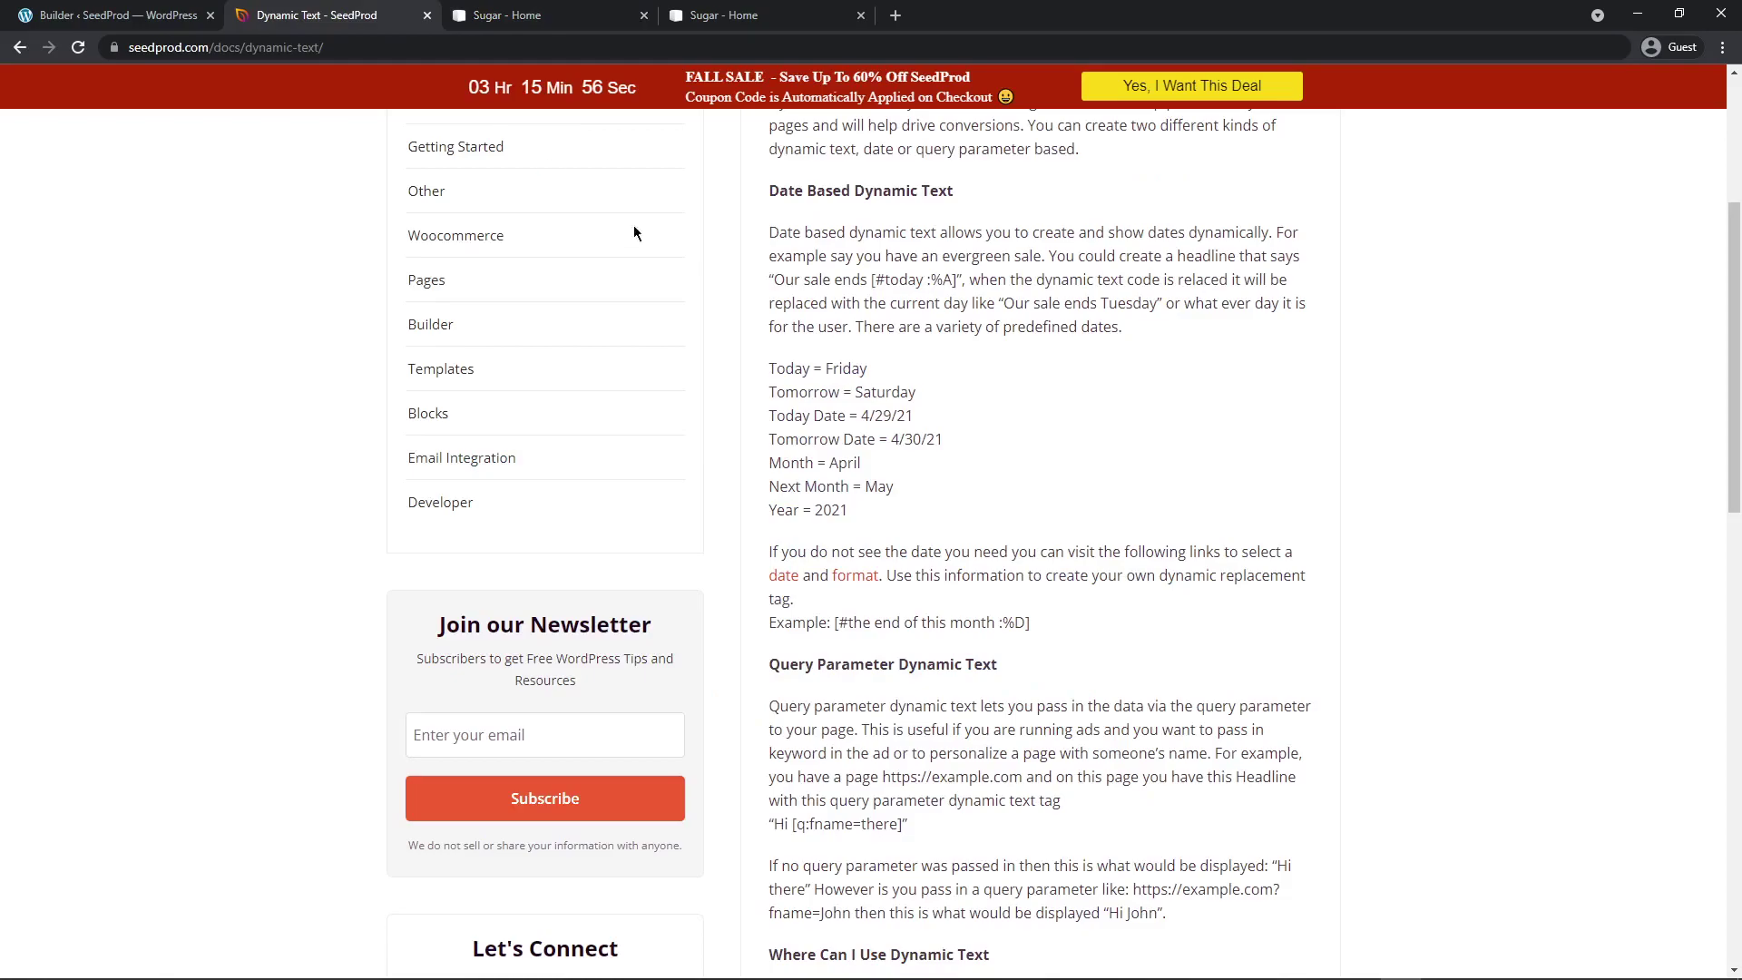
{"action": "double_click", "coordinate": [903, 280]}
{"action": "key", "text": "ctrl+Tab"}
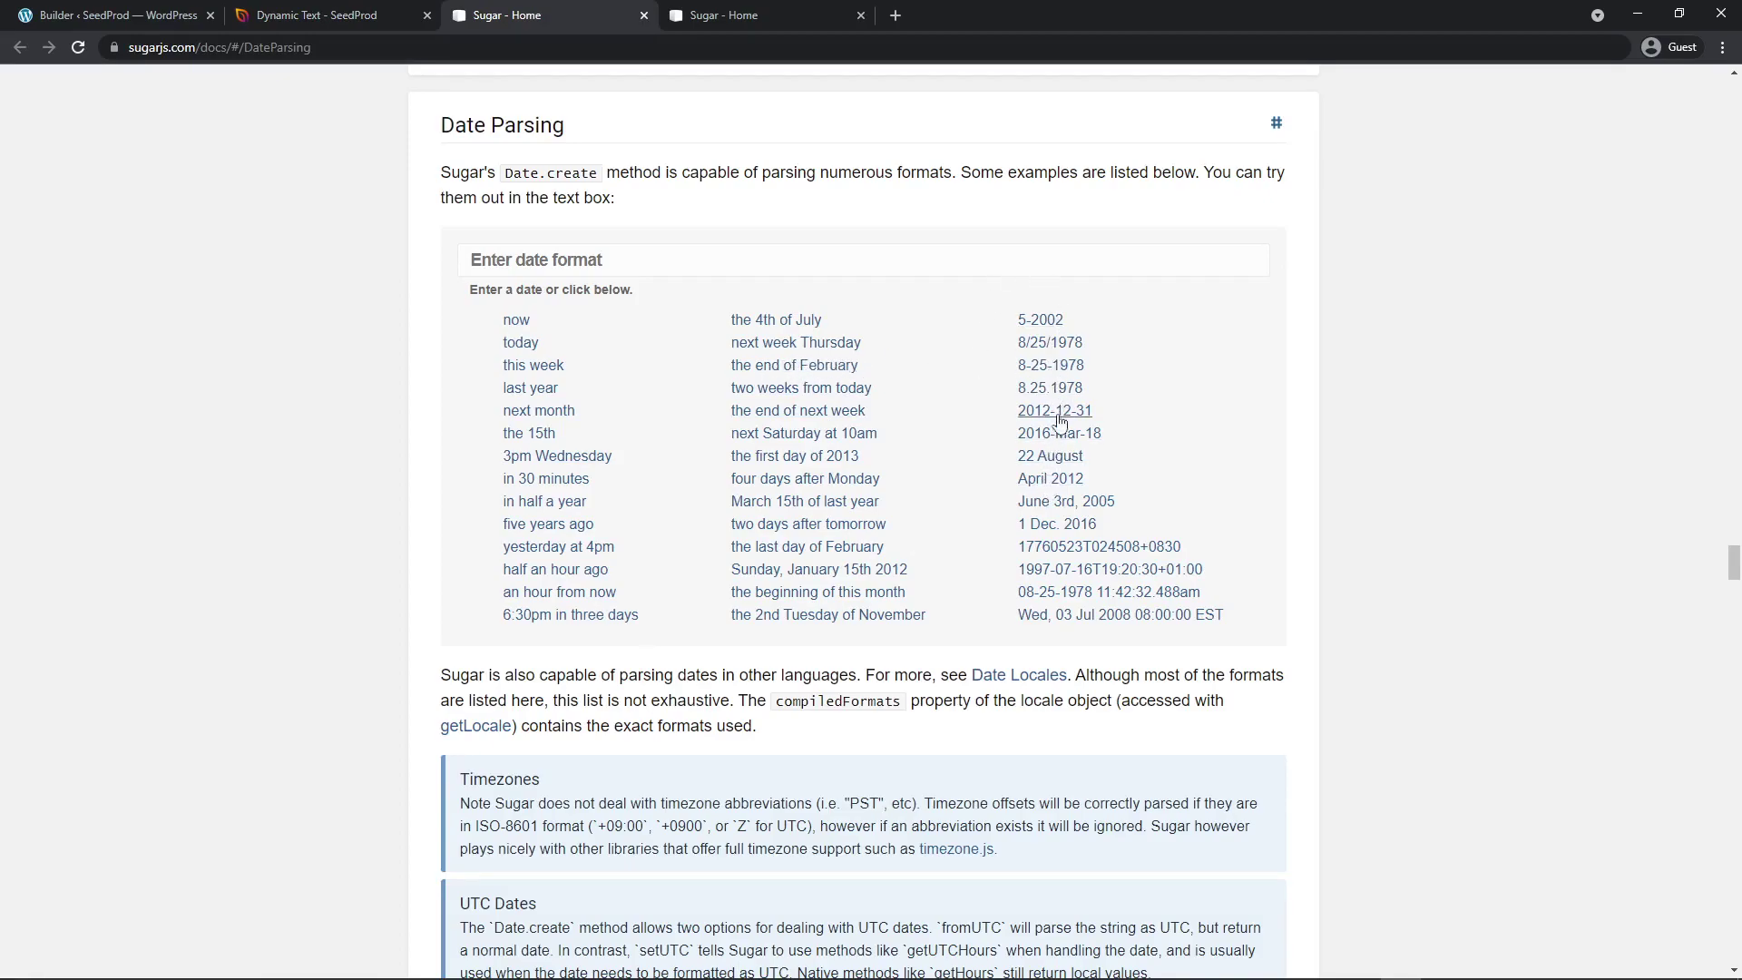
- Open Sugar's Date Formatting page and match the %A token to 'Sunday'
{"action": "left_click", "coordinate": [746, 24]}
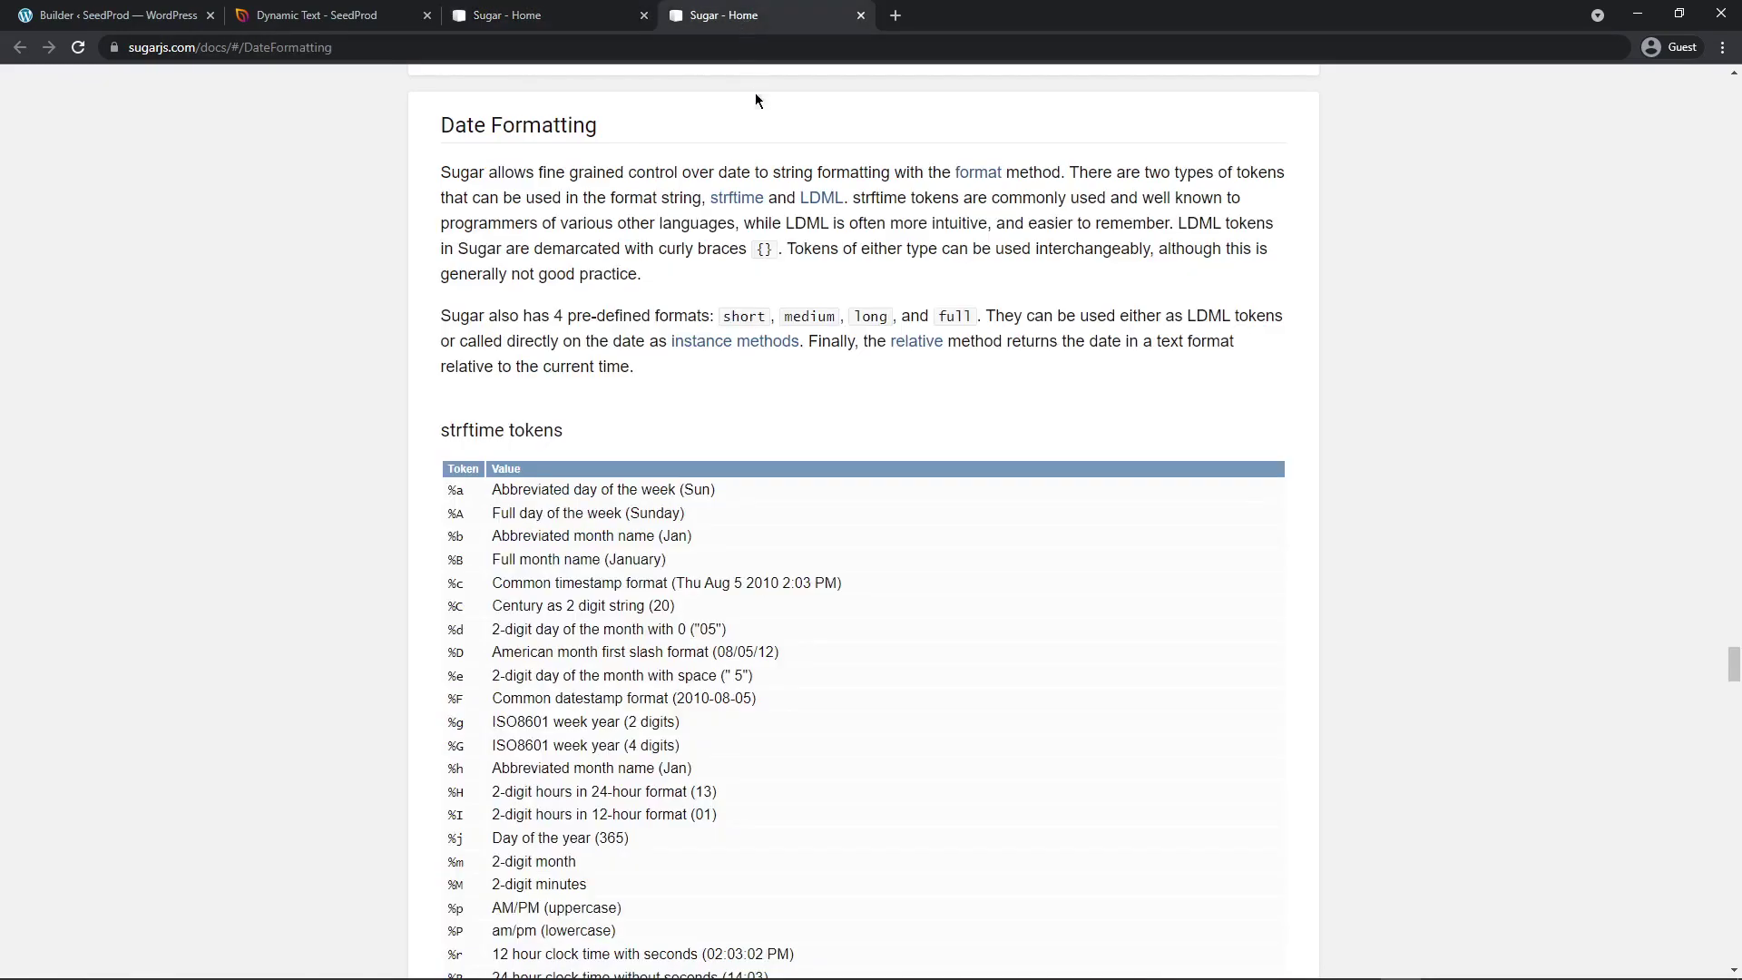
{"action": "scroll", "coordinate": [949, 439], "scroll_direction": "down", "scroll_amount": 4}
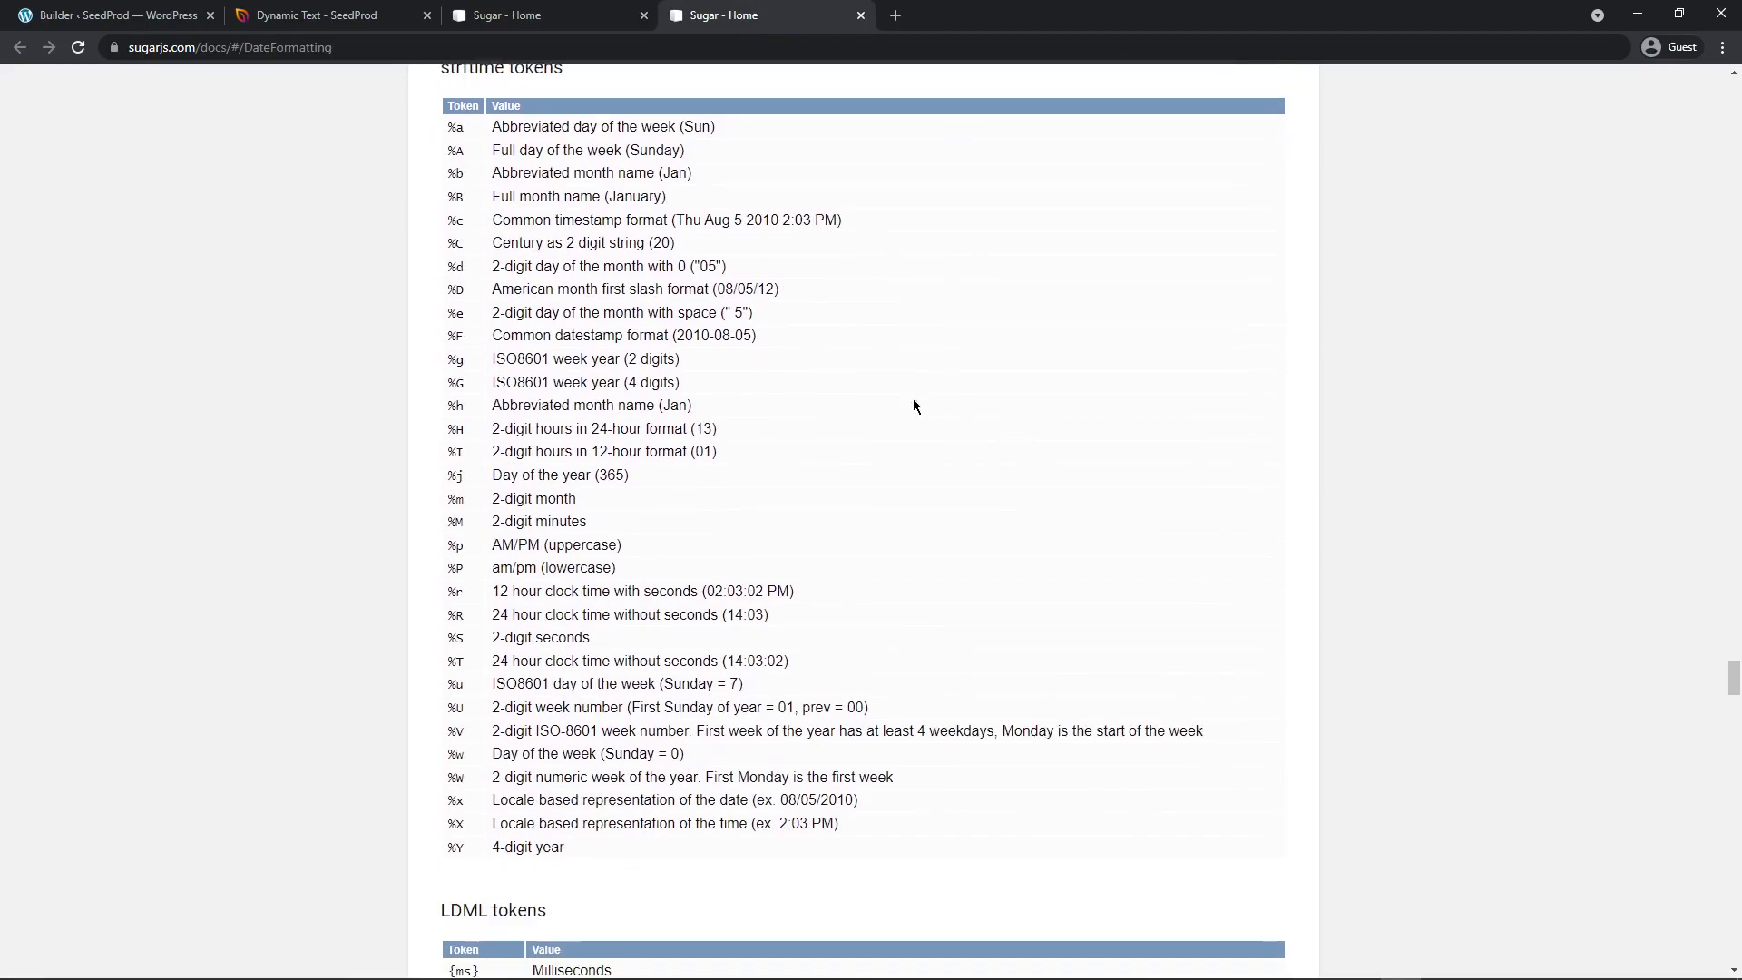
{"action": "left_click", "coordinate": [332, 19]}
{"action": "left_click_drag", "start_coordinate": [959, 280], "coordinate": [937, 280]}
{"action": "left_click", "coordinate": [944, 279]}
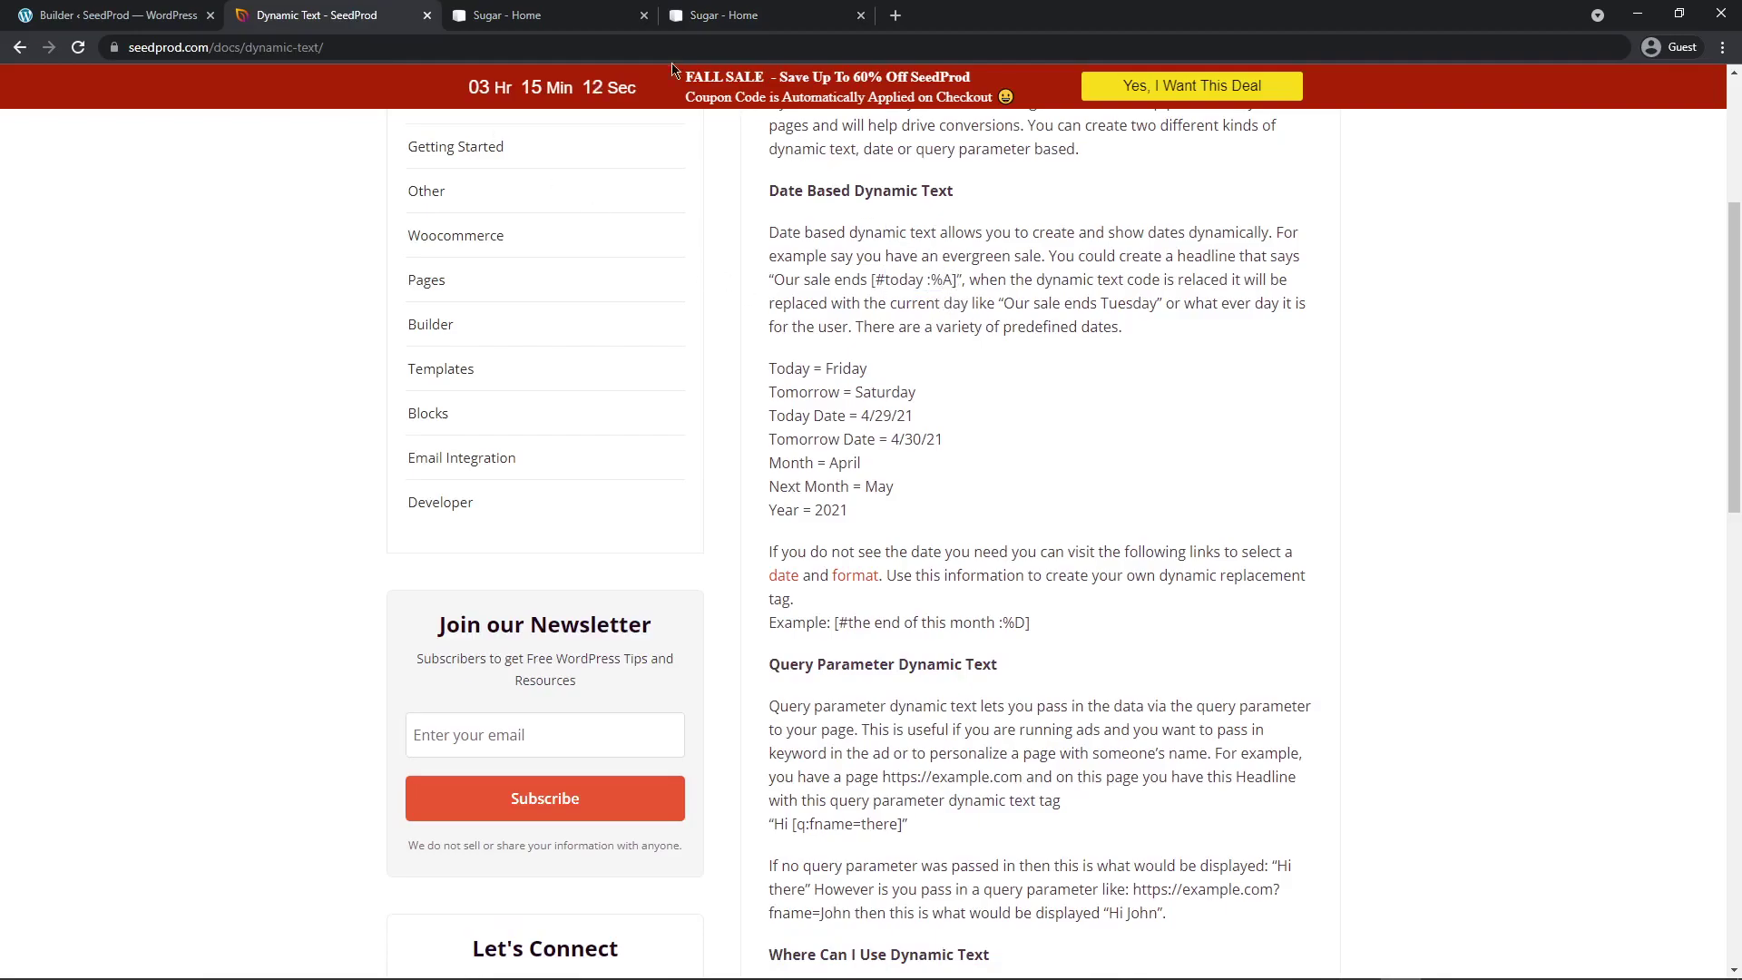
{"action": "left_click", "coordinate": [737, 14]}
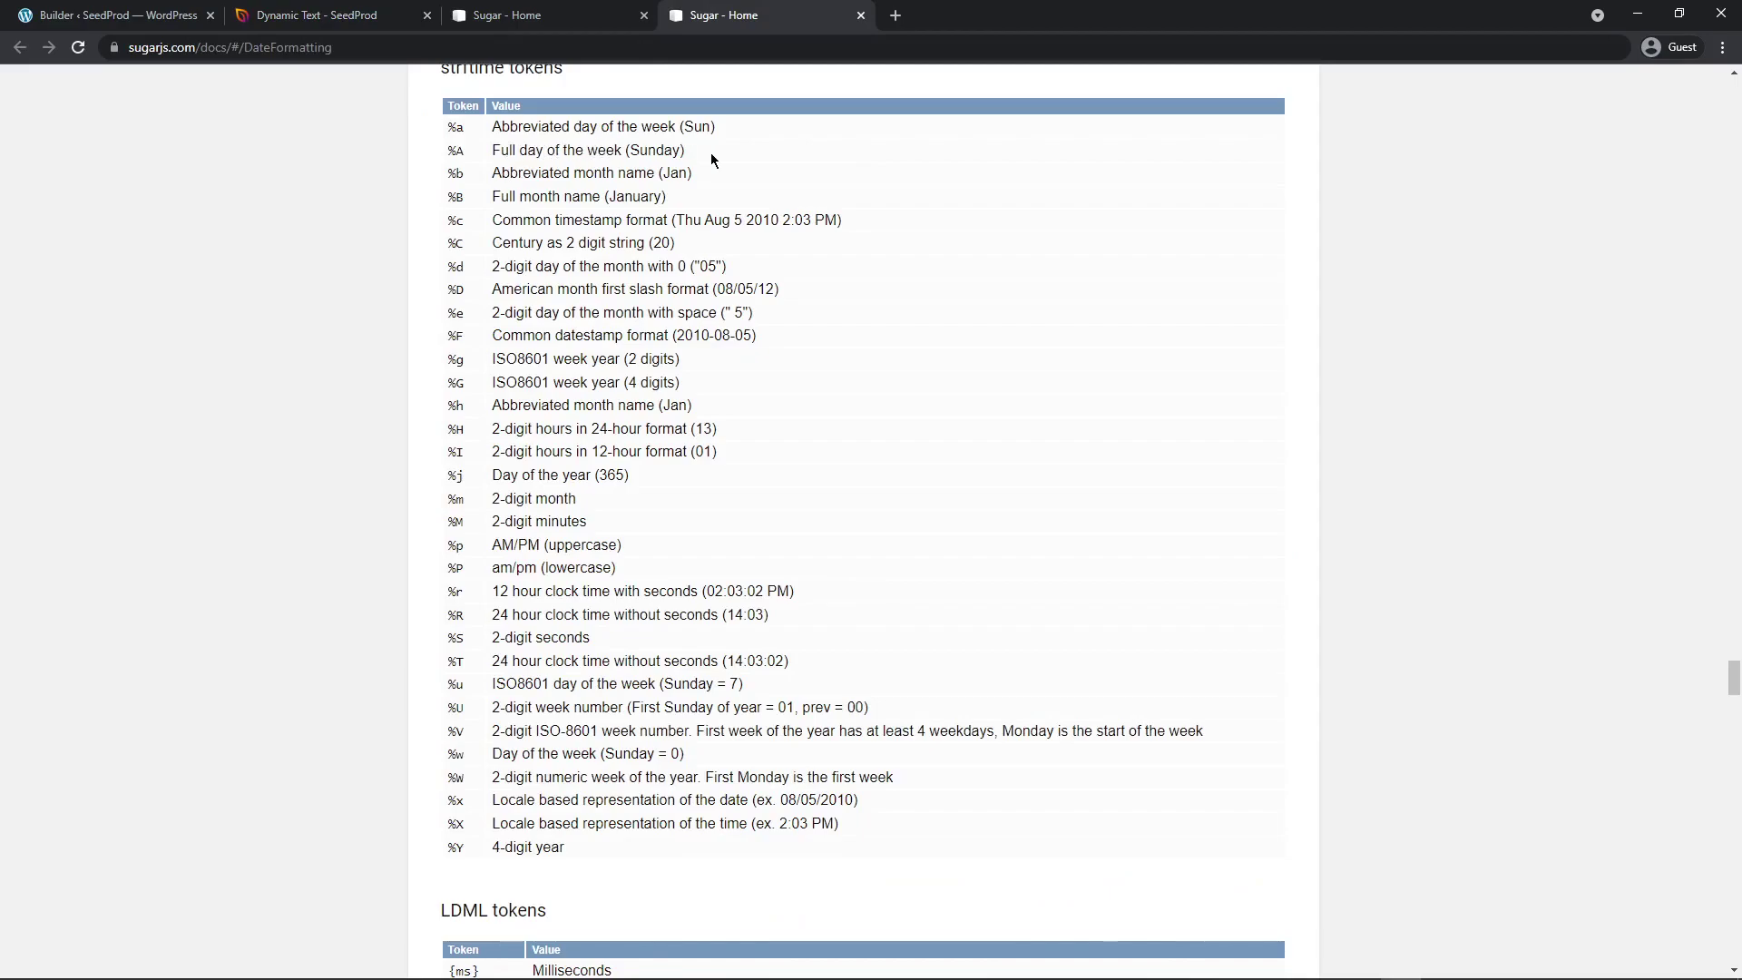
{"action": "double_click", "coordinate": [654, 149]}
{"action": "left_click", "coordinate": [711, 213]}
- Scroll through Sugar's strftime and LDML token tables
{"action": "scroll", "coordinate": [1005, 378], "scroll_direction": "down", "scroll_amount": 6}
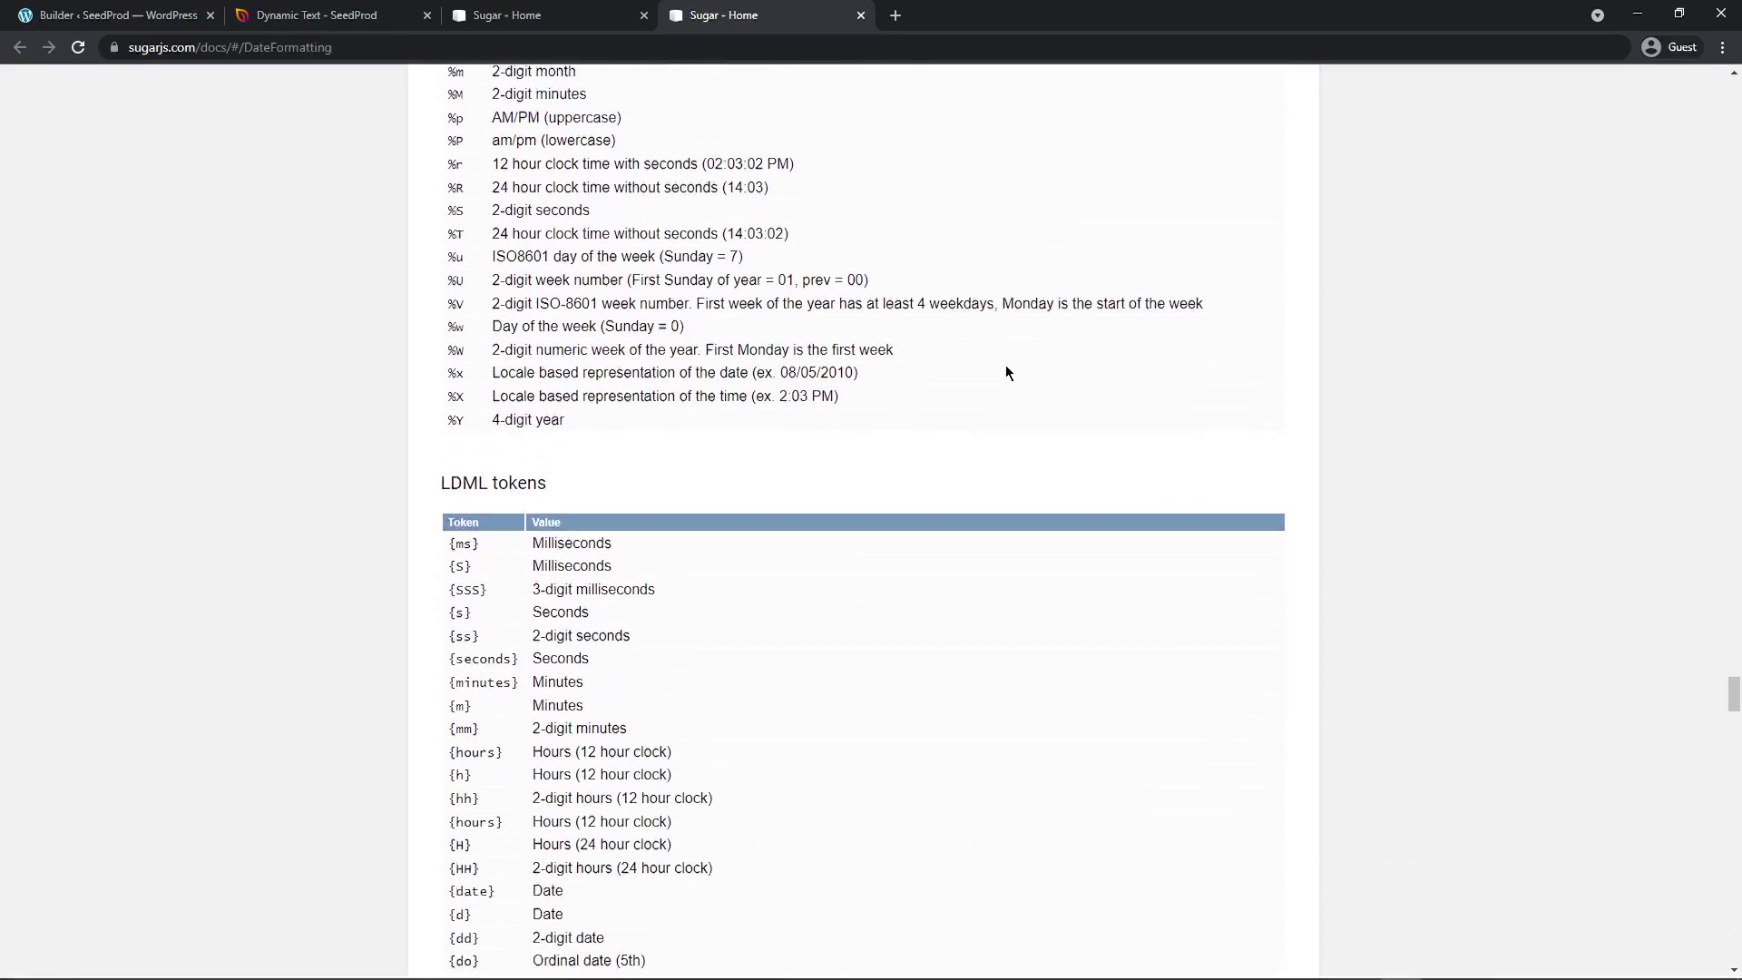
{"action": "scroll", "coordinate": [1004, 363], "scroll_direction": "down", "scroll_amount": 2}
{"action": "scroll", "coordinate": [930, 356], "scroll_direction": "down", "scroll_amount": 1}
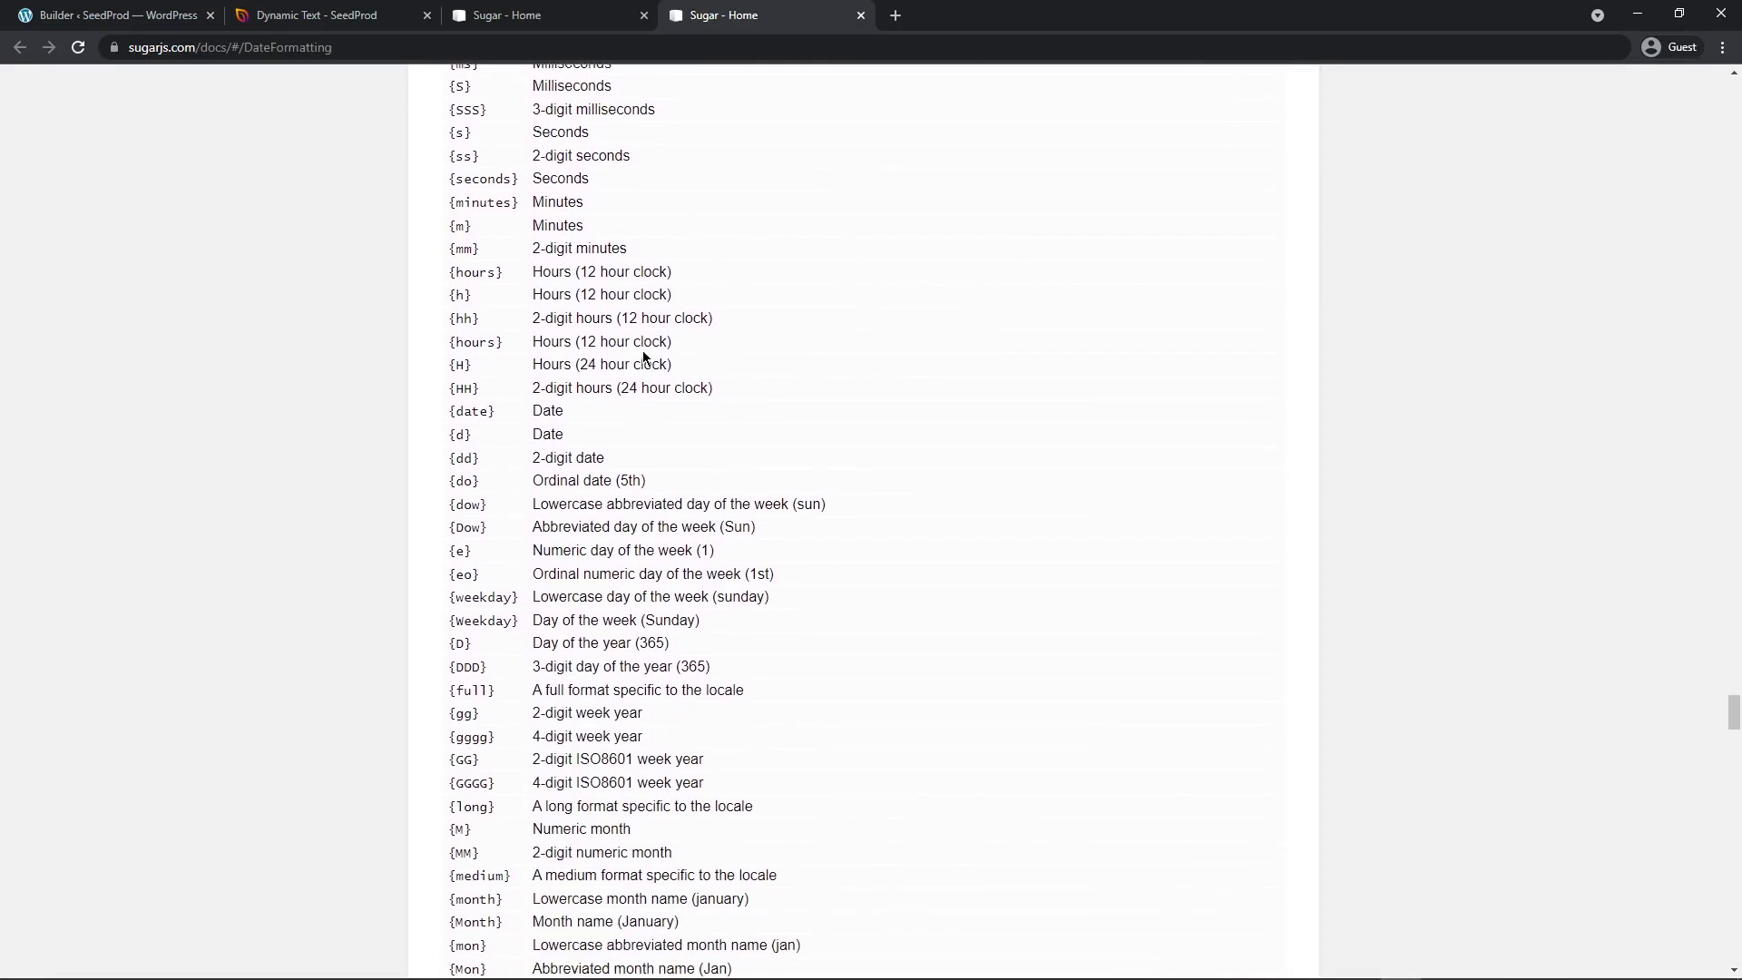
{"action": "scroll", "coordinate": [911, 381], "scroll_direction": "down", "scroll_amount": 4}
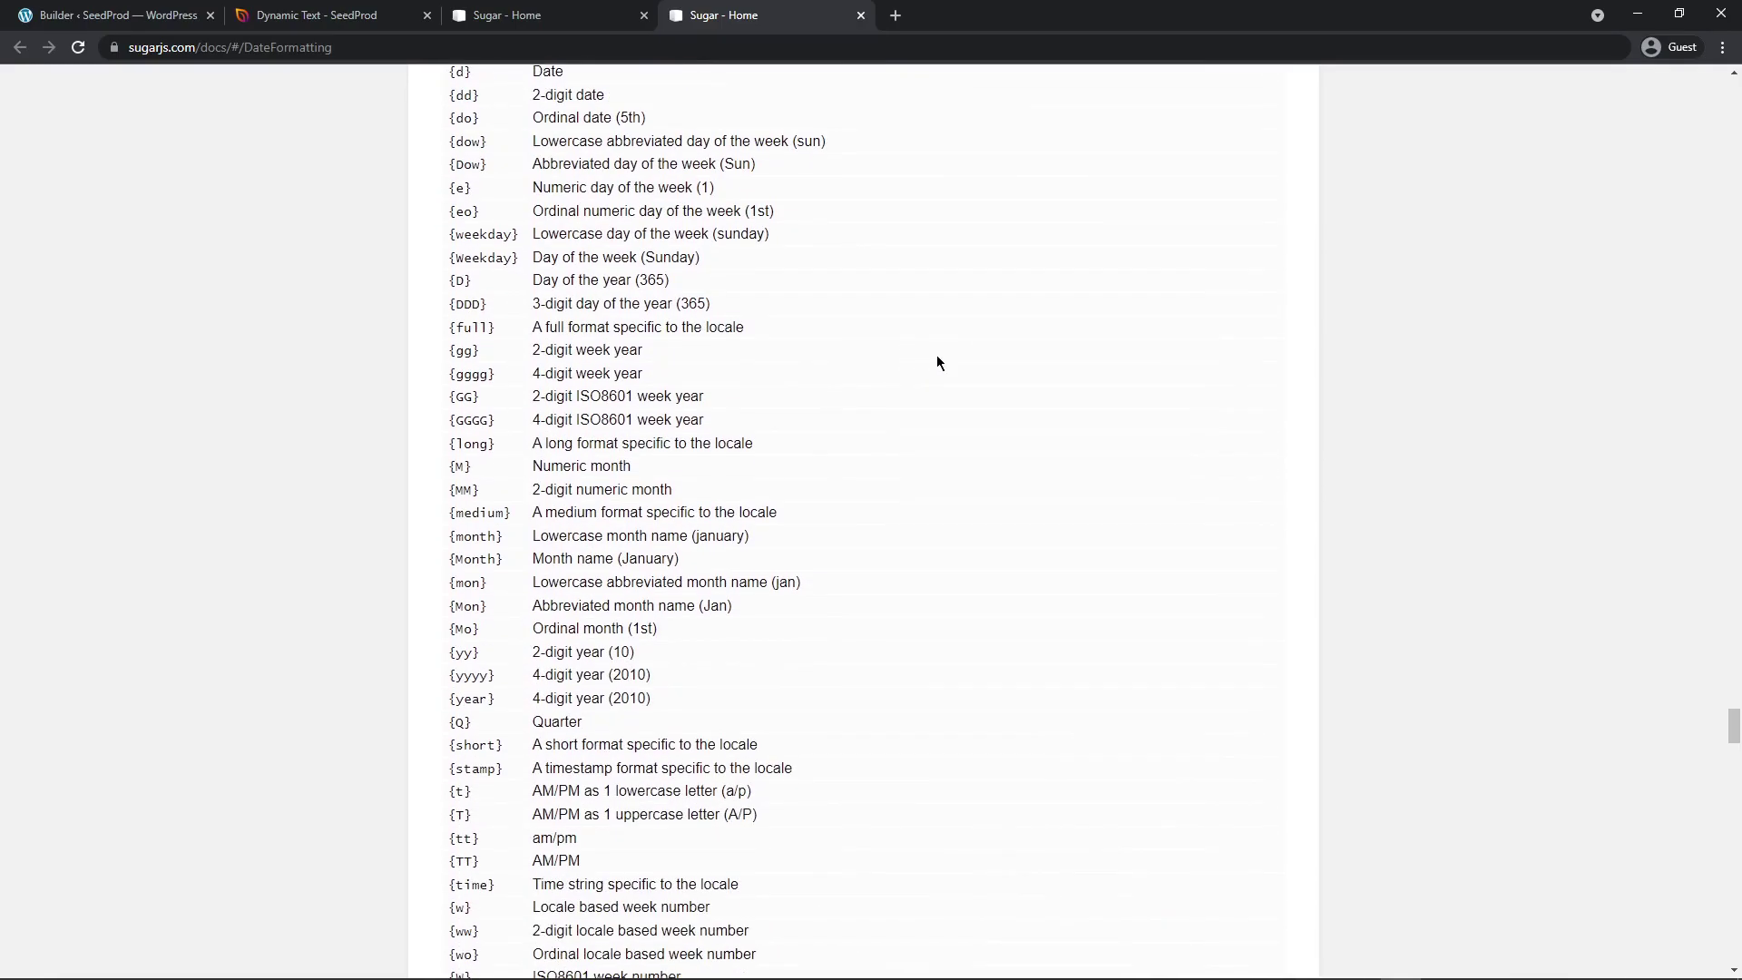
{"action": "scroll", "coordinate": [951, 341], "scroll_direction": "down", "scroll_amount": 3}
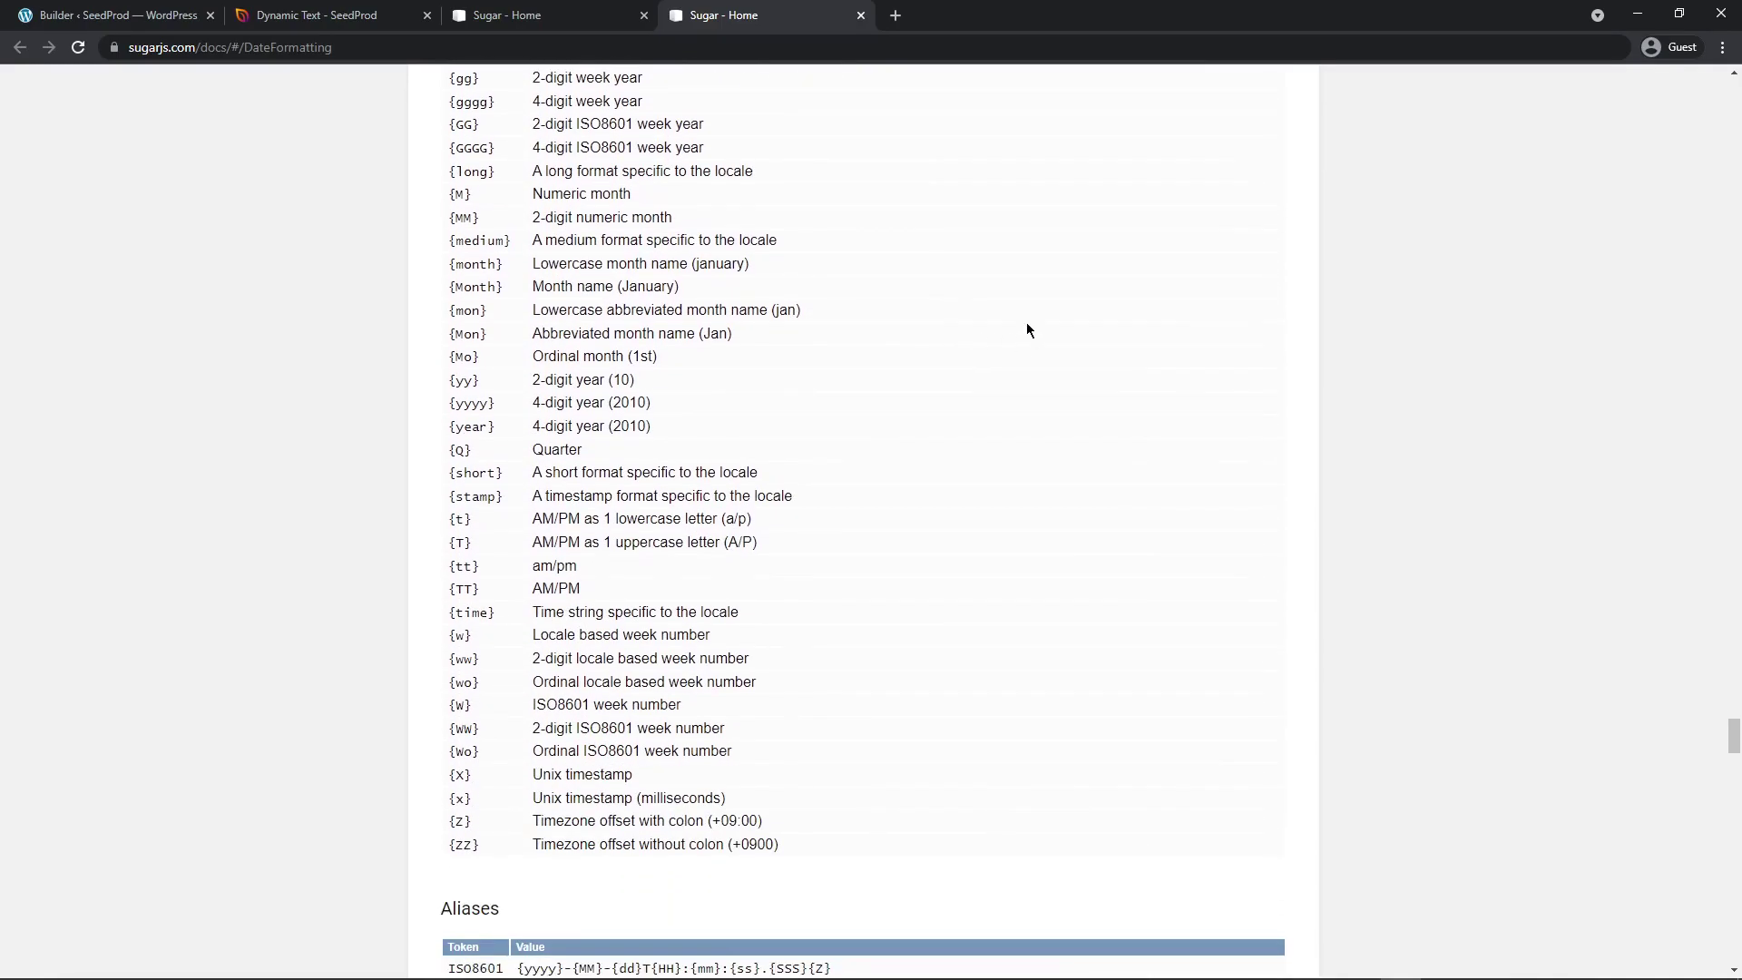
{"action": "scroll", "coordinate": [1024, 327], "scroll_direction": "down", "scroll_amount": 2}
{"action": "scroll", "coordinate": [950, 321], "scroll_direction": "down", "scroll_amount": 5}
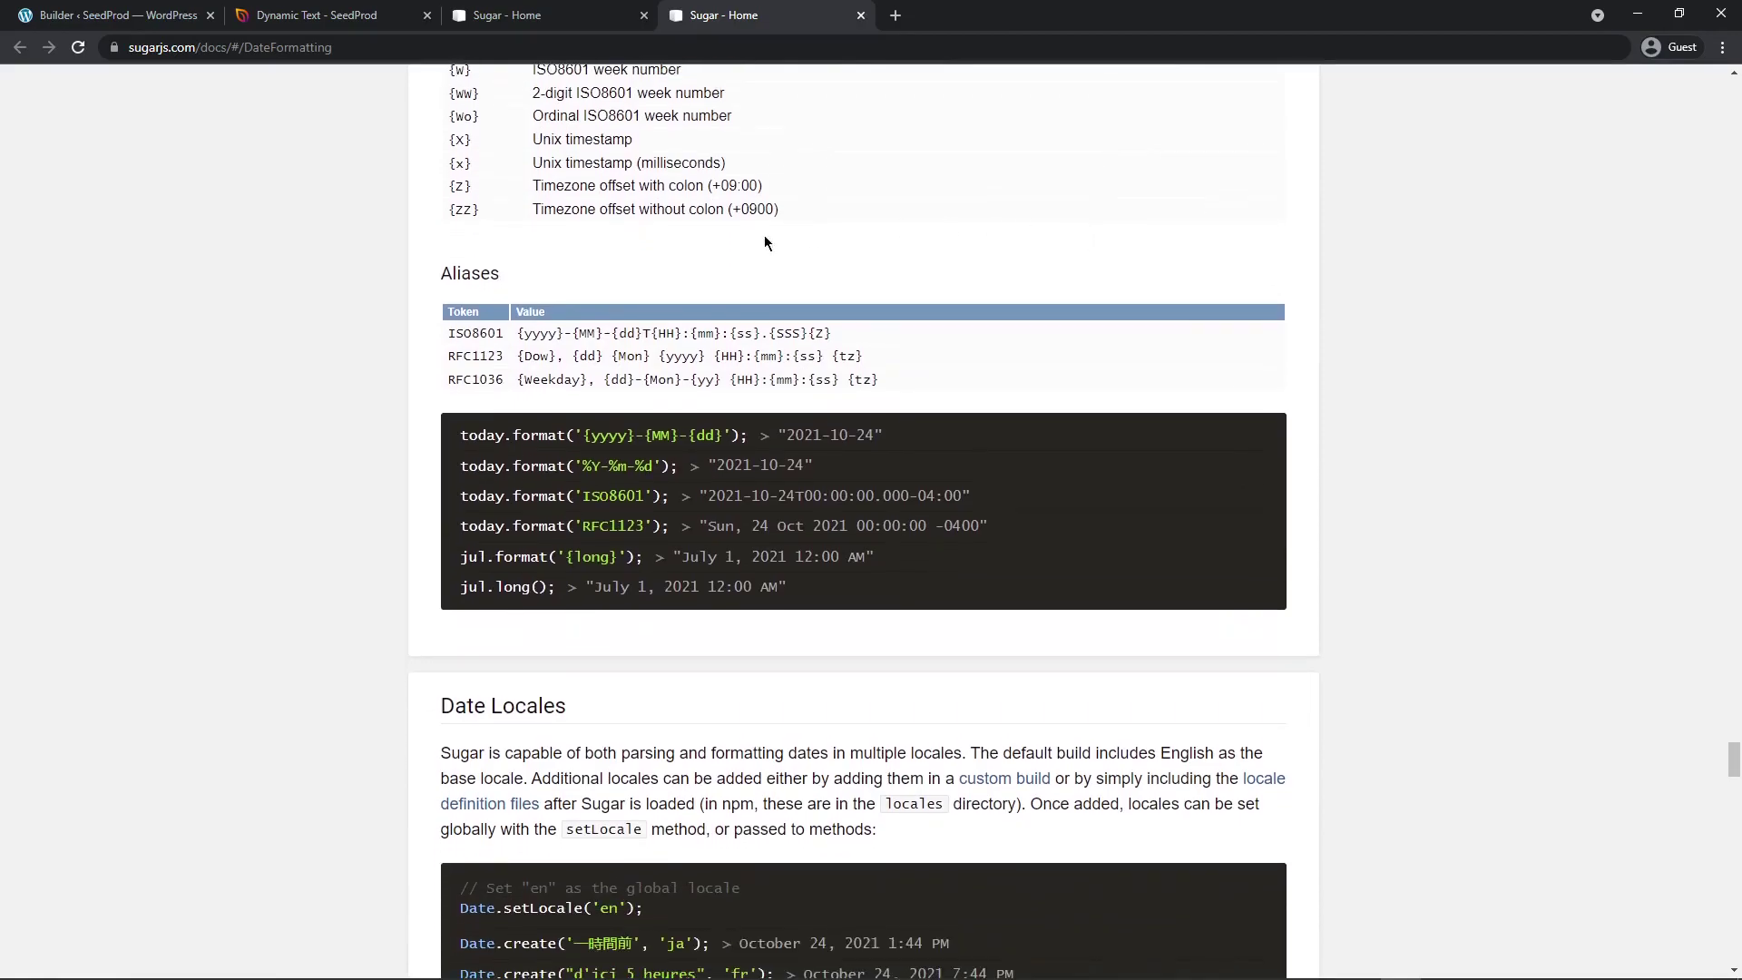
{"action": "scroll", "coordinate": [993, 318], "scroll_direction": "up", "scroll_amount": 20}
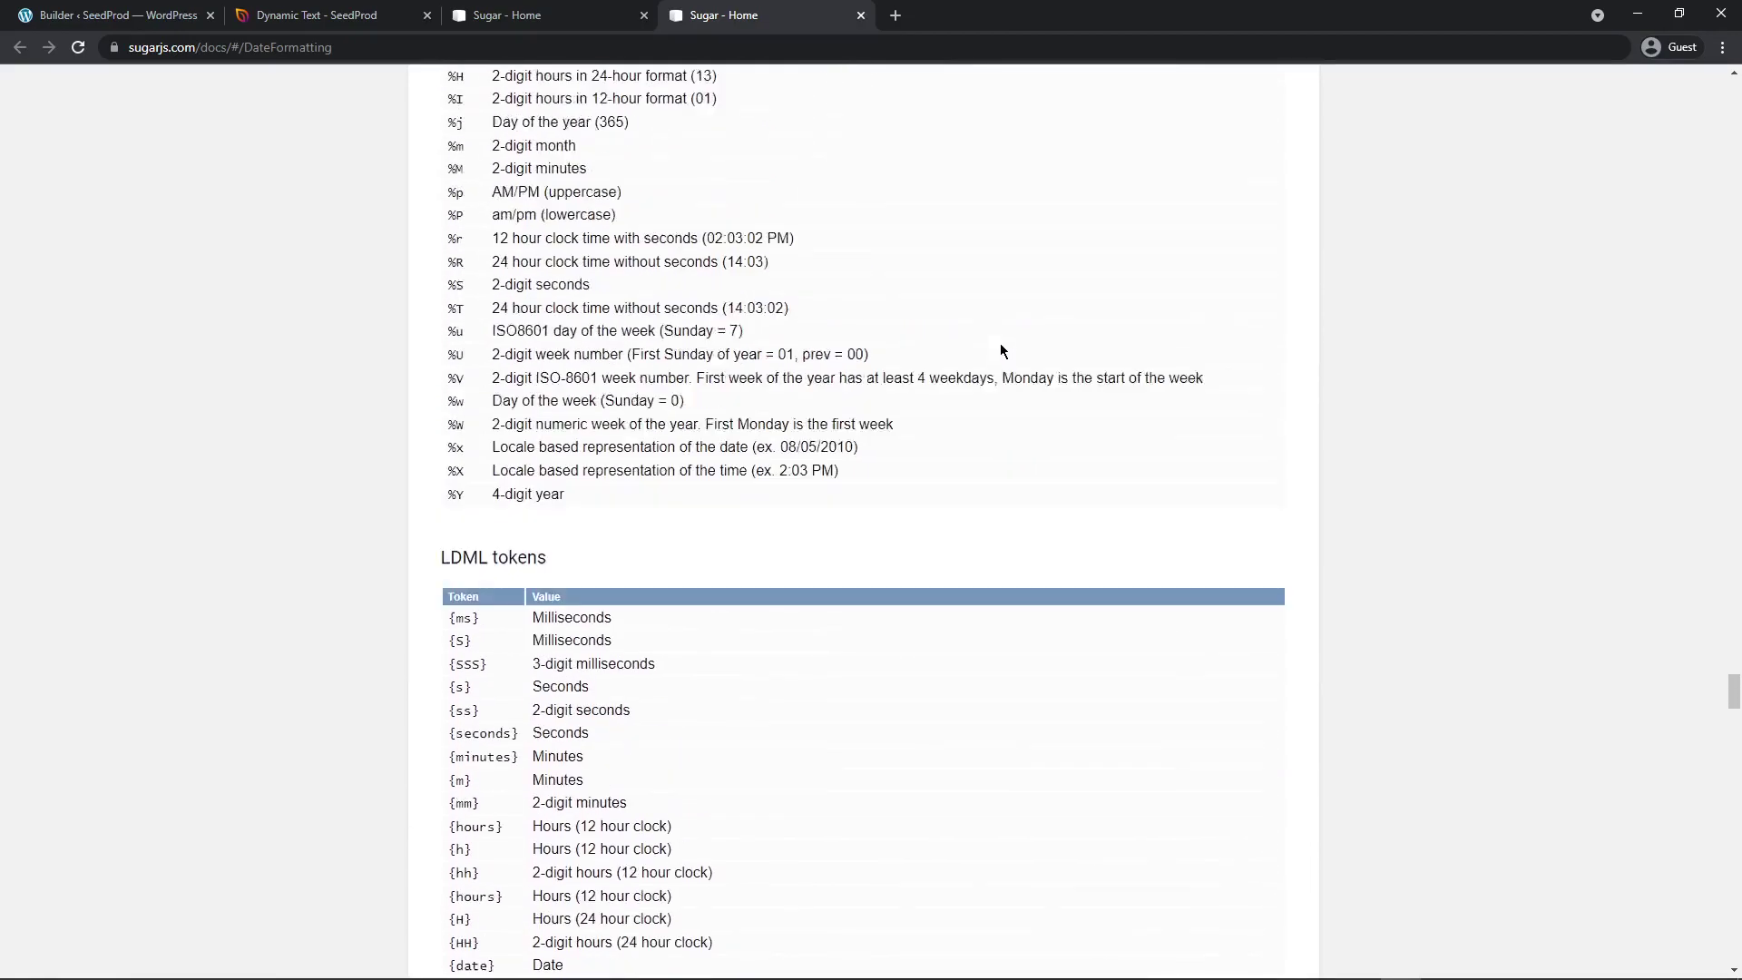
{"action": "key", "text": "ctrl+1"}
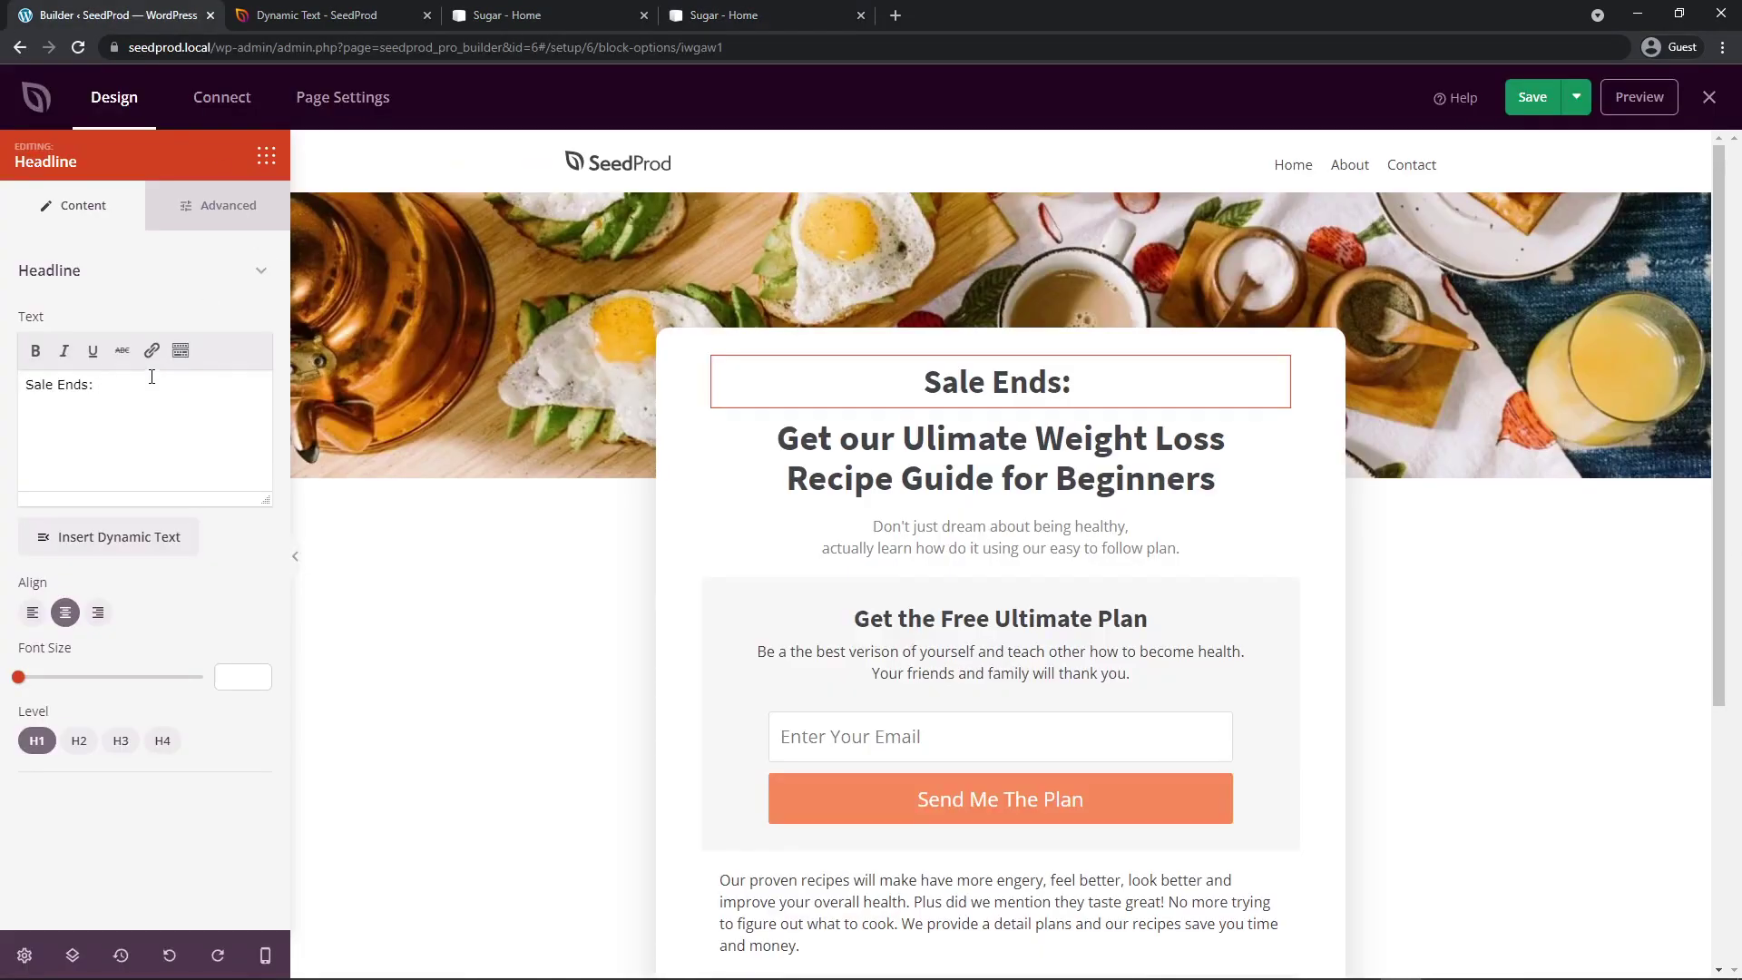
{"action": "left_click", "coordinate": [167, 383]}
{"action": "type", "text": "Octob"}
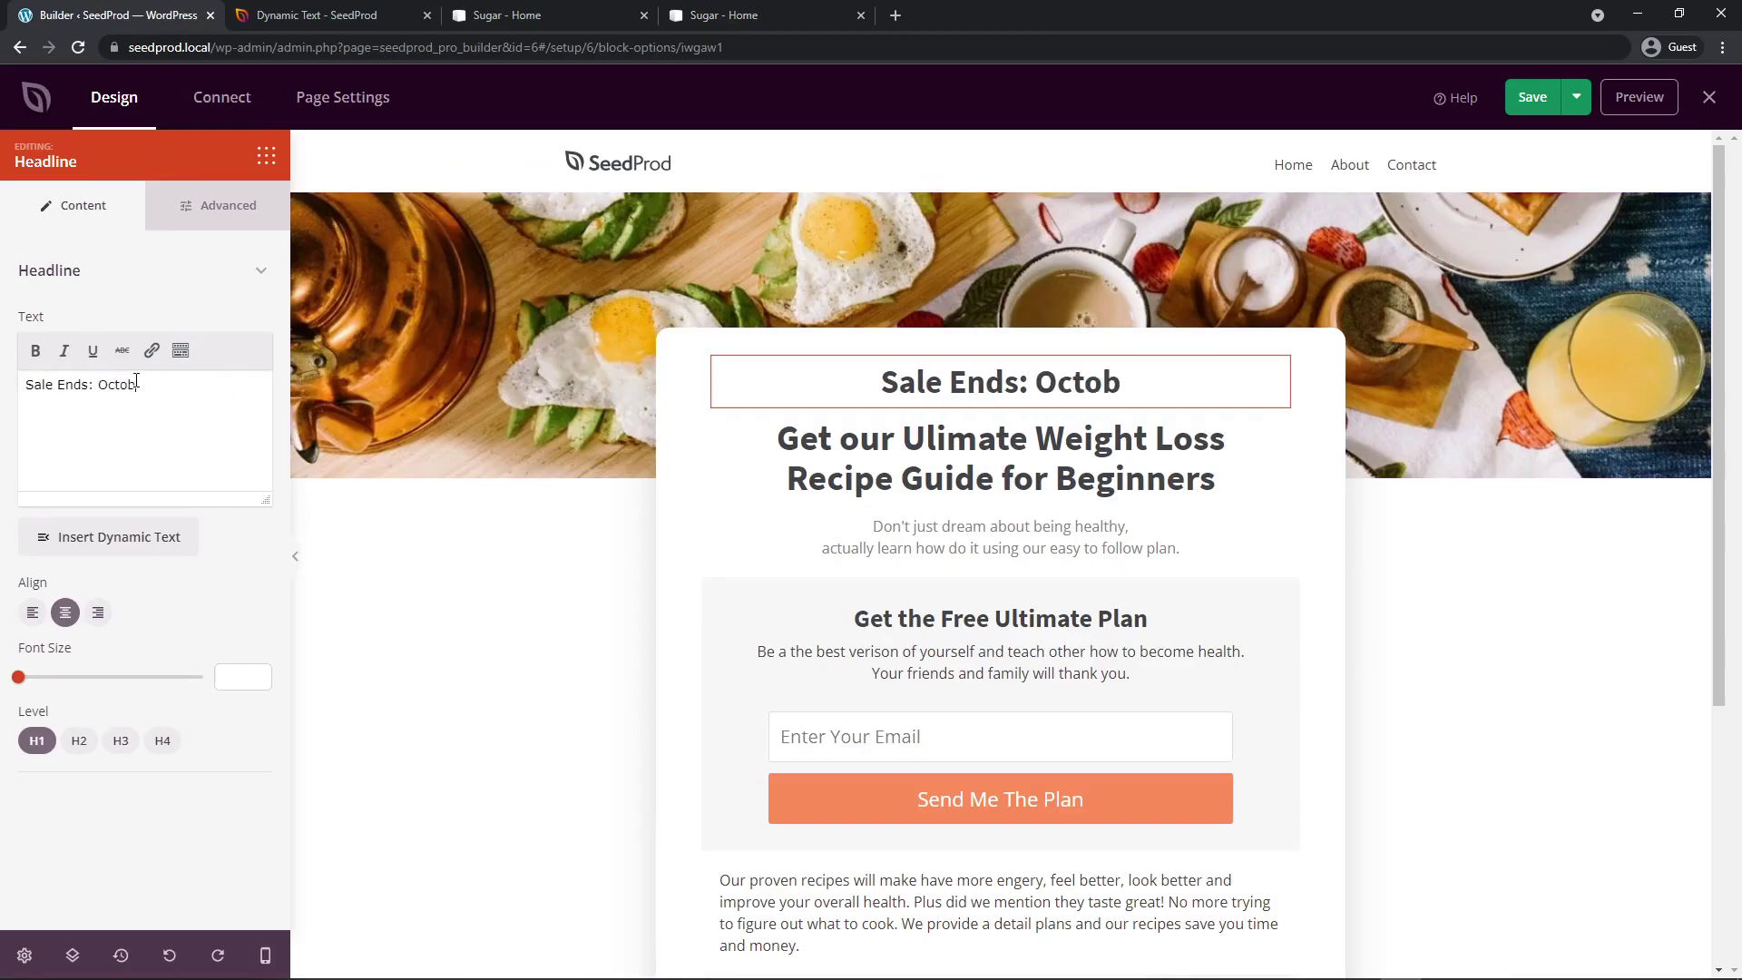
{"action": "type", "text": "er 24, 2021"}
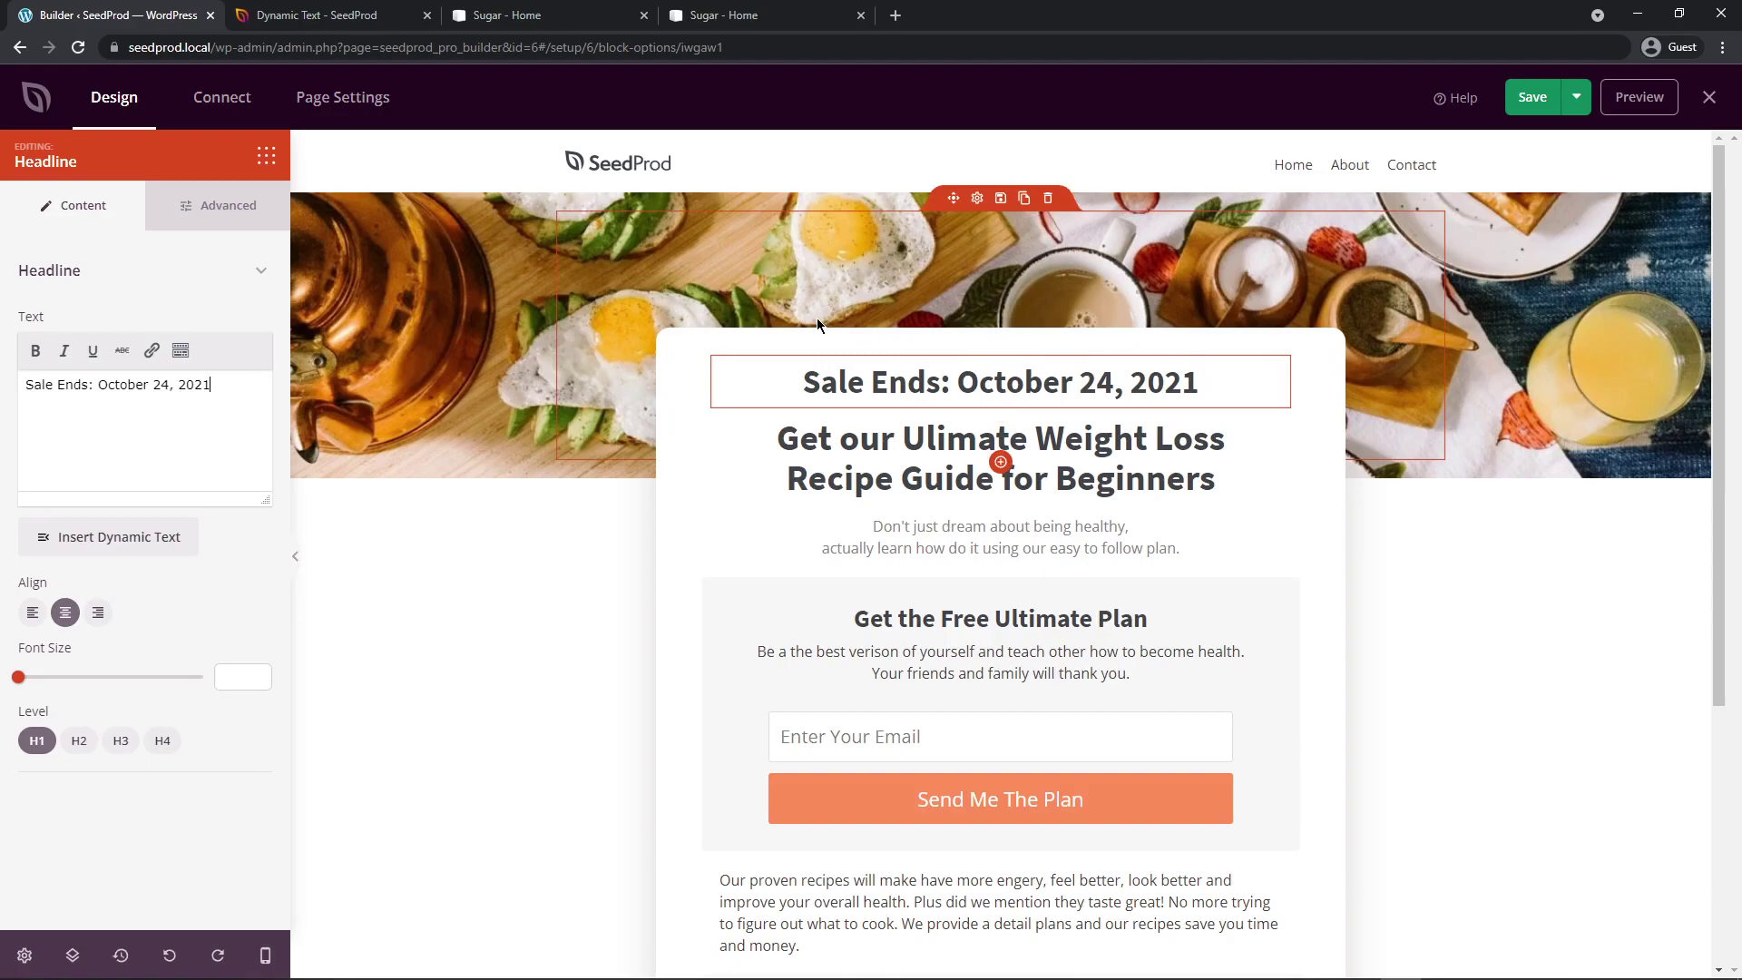
{"action": "mouse_move", "coordinate": [98, 385]}
{"action": "left_mouse_down"}
{"action": "mouse_move", "coordinate": [212, 405]}
{"action": "mouse_move", "coordinate": [203, 388]}
{"action": "mouse_move", "coordinate": [98, 389]}
{"action": "left_mouse_up"}
{"action": "left_click", "coordinate": [214, 410]}
{"action": "key", "text": "BackSpace"}
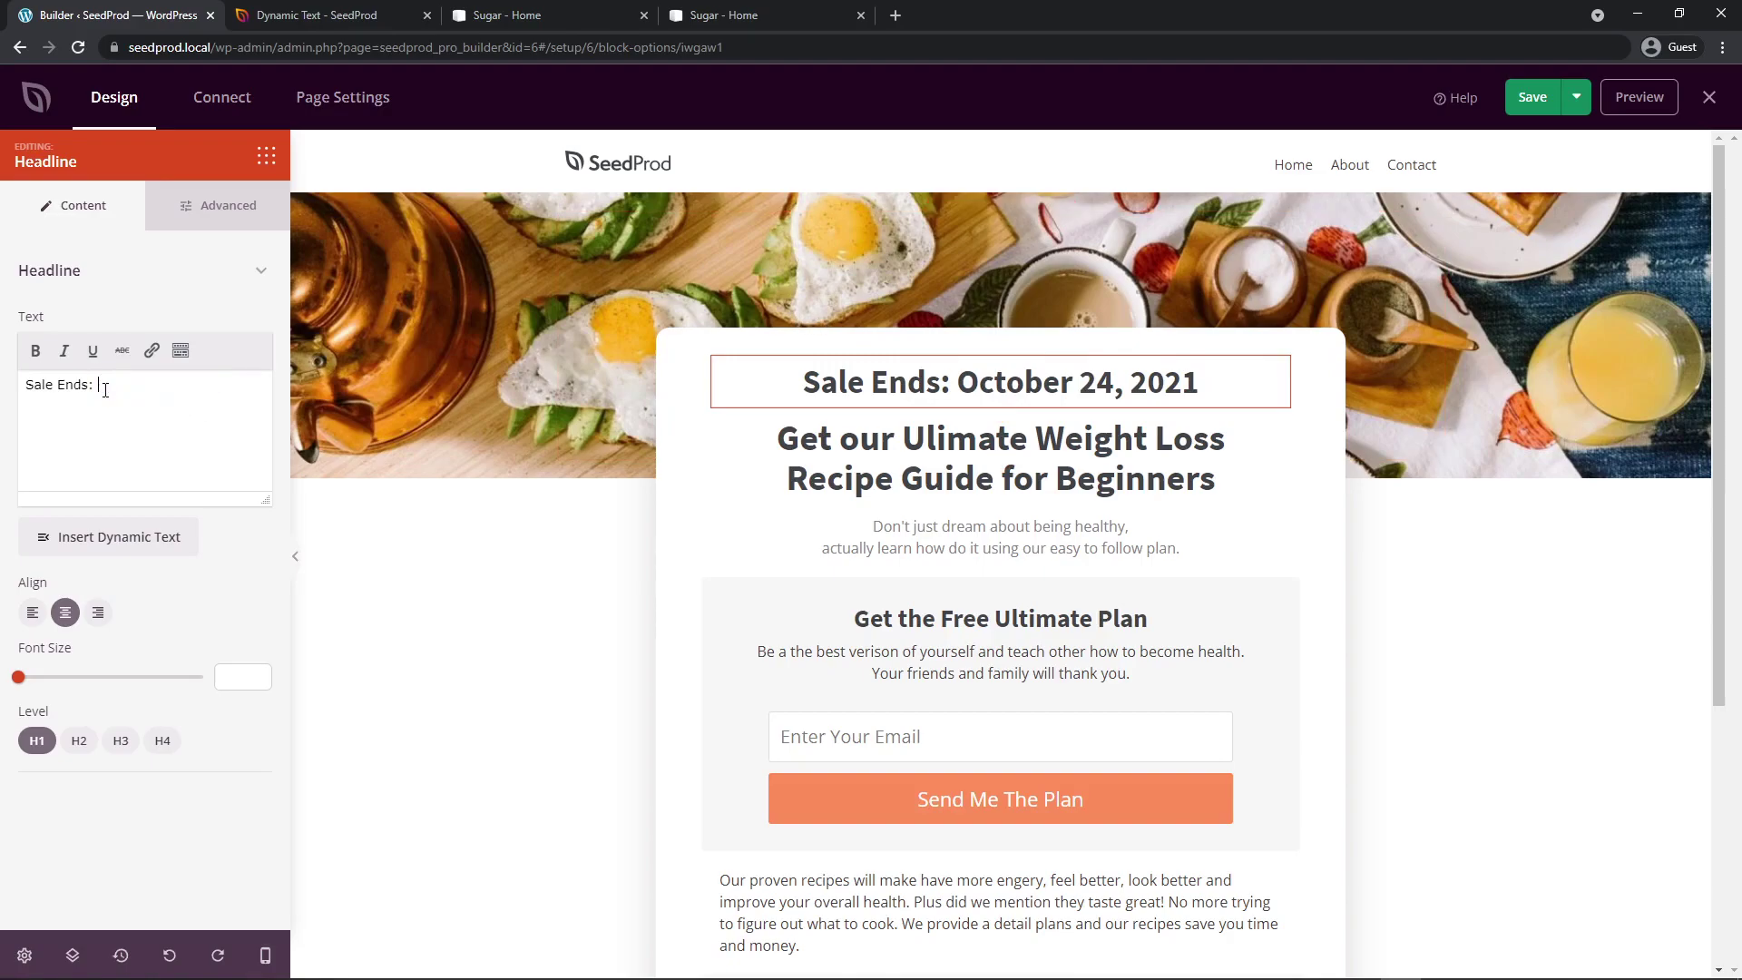
- Insert the DateTime 'Today' dynamic text so the headline reads 'Sale Ends: [#today :%A]'
{"action": "left_click", "coordinate": [127, 544]}
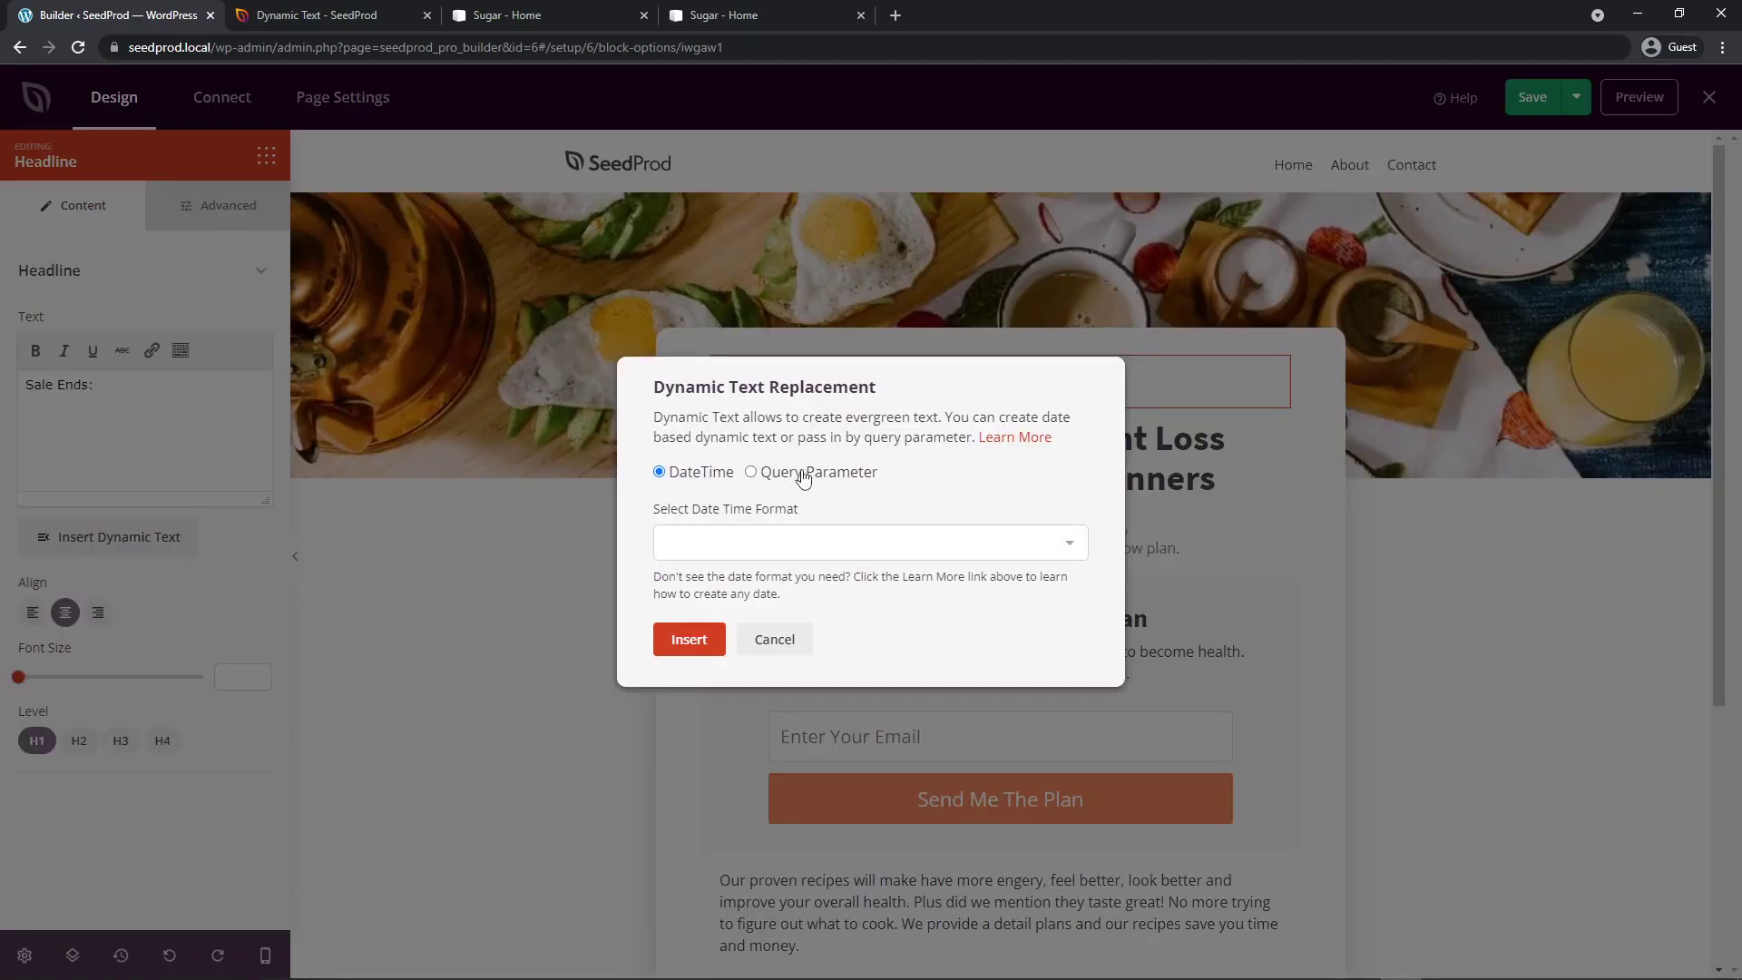
{"action": "left_click", "coordinate": [751, 473]}
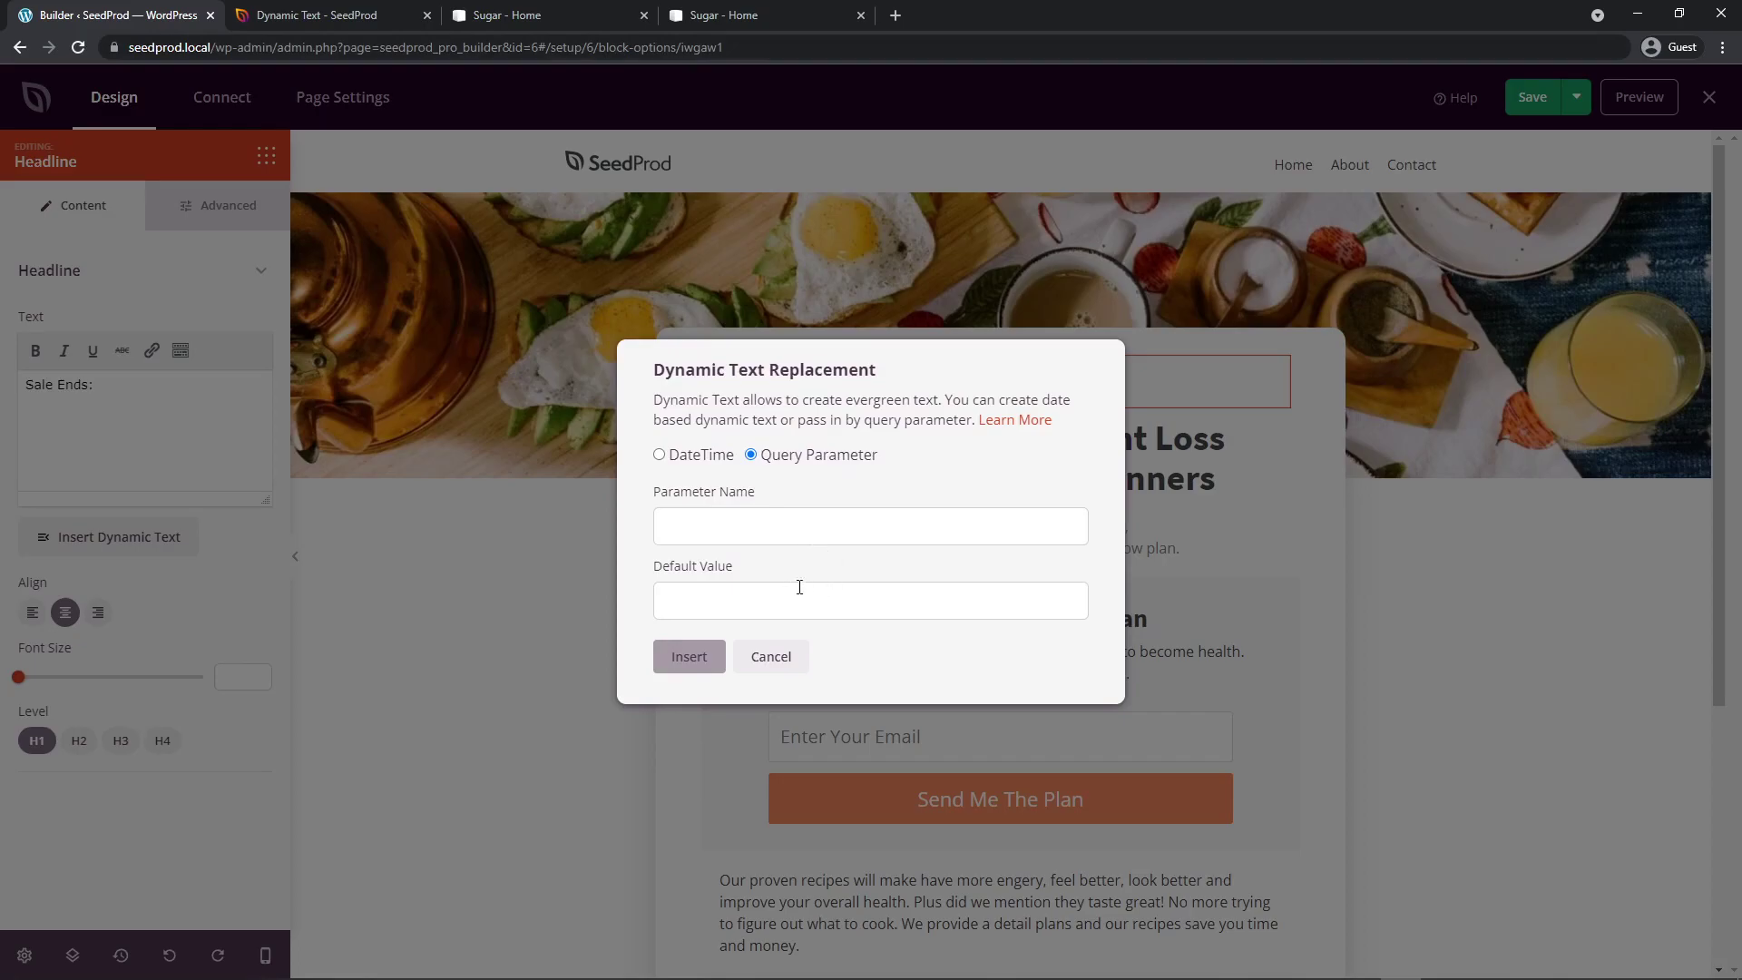
{"action": "left_click", "coordinate": [668, 463]}
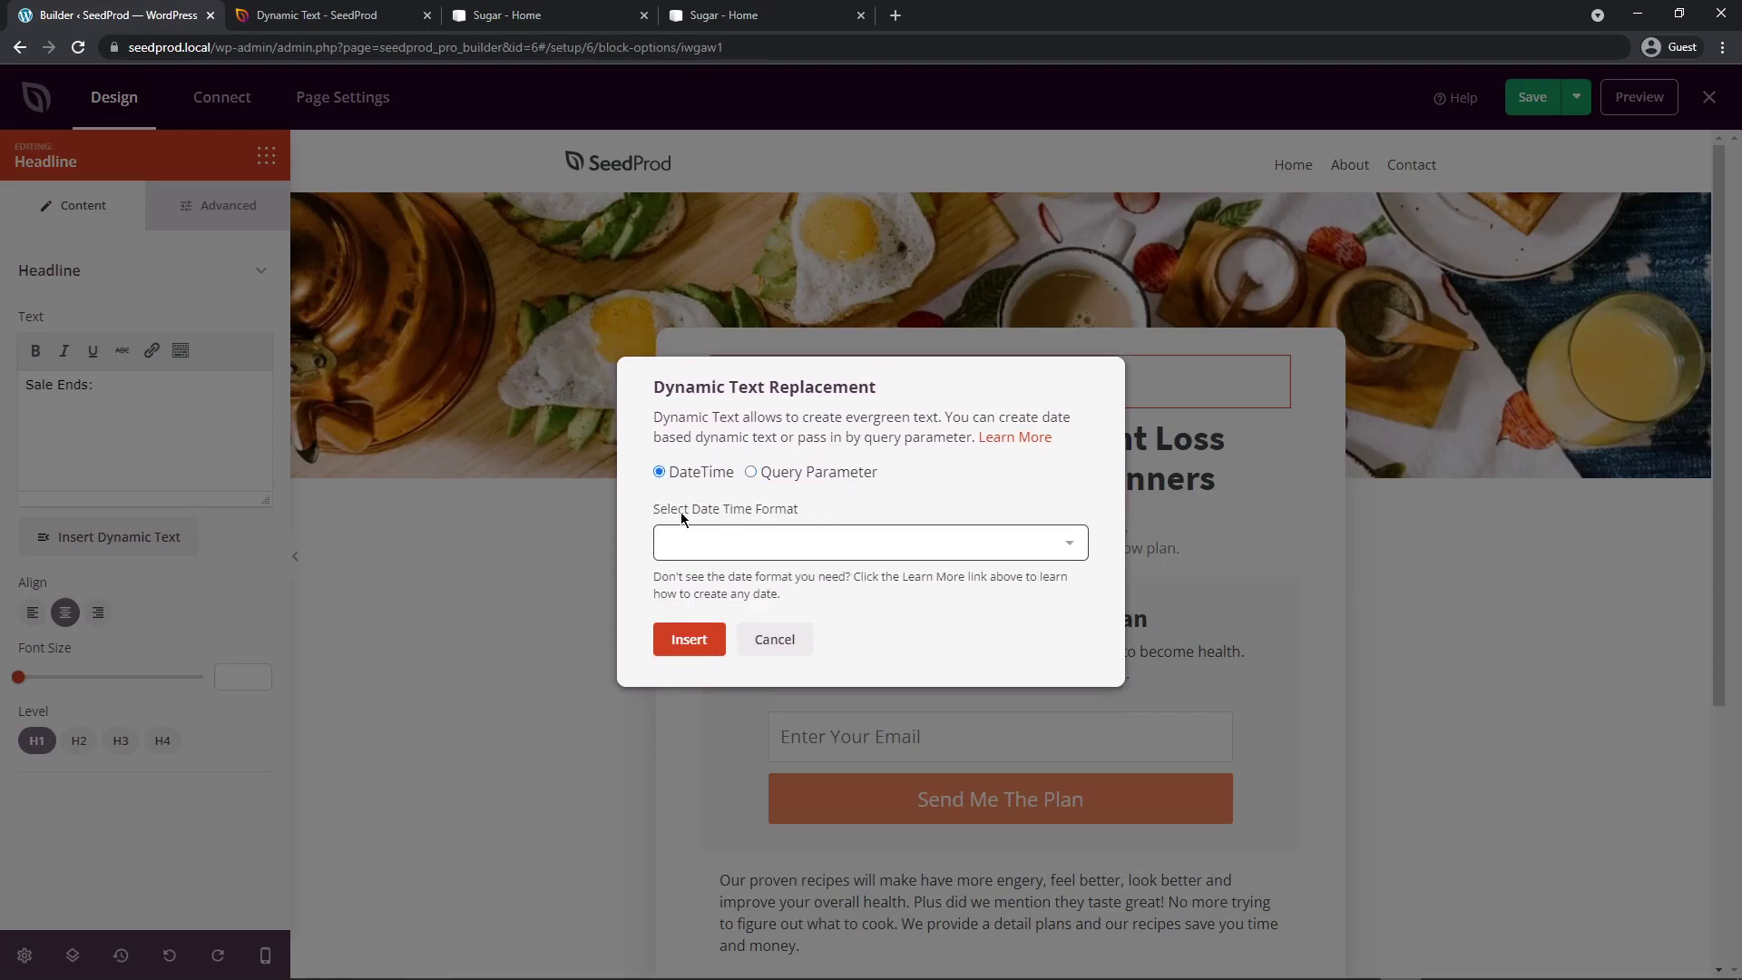
{"action": "left_click", "coordinate": [1071, 553]}
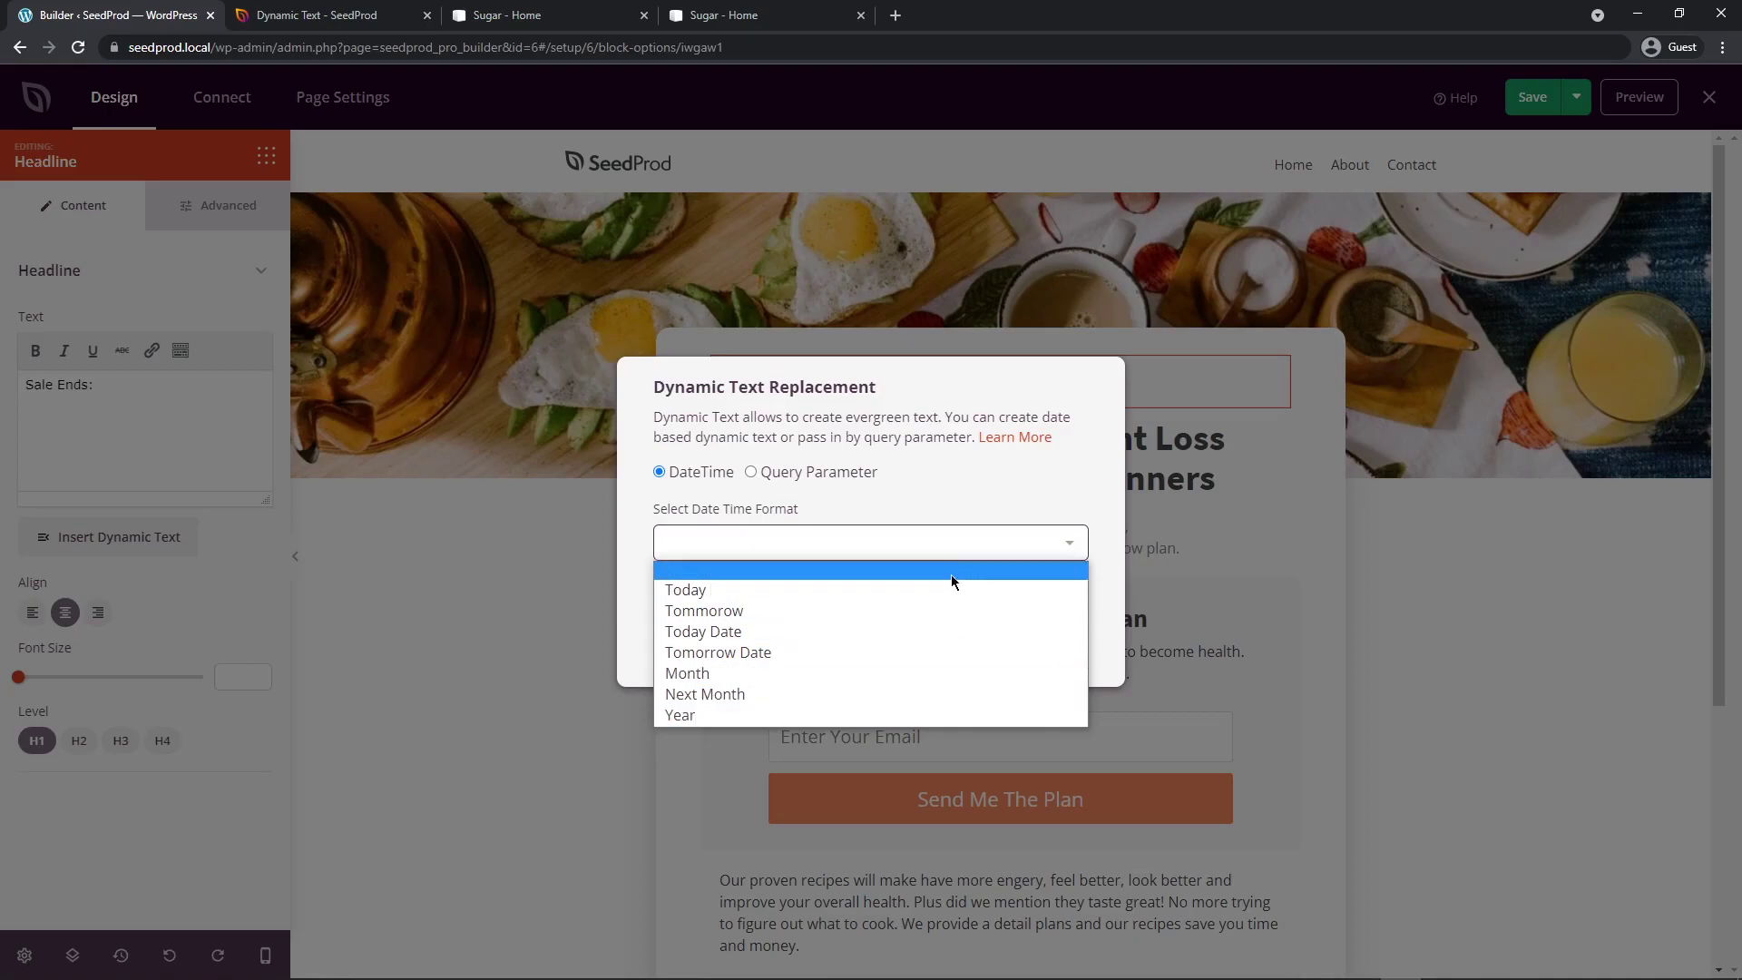
{"action": "left_click", "coordinate": [816, 592]}
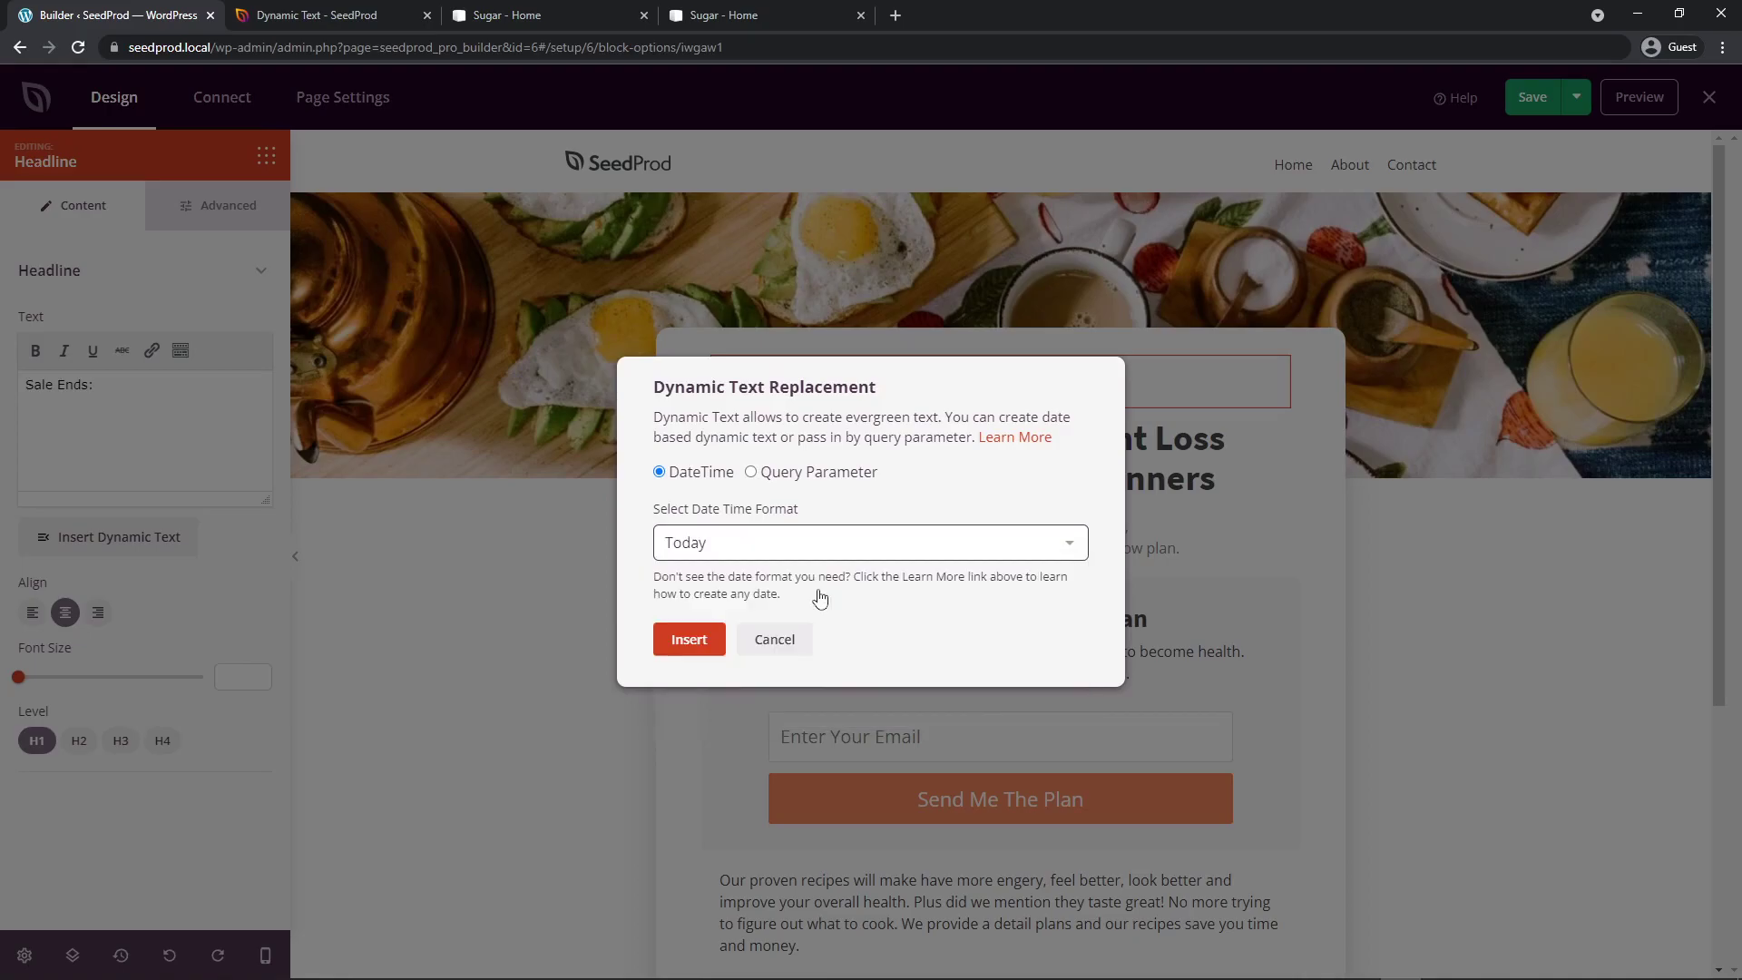
{"action": "left_click", "coordinate": [687, 638]}
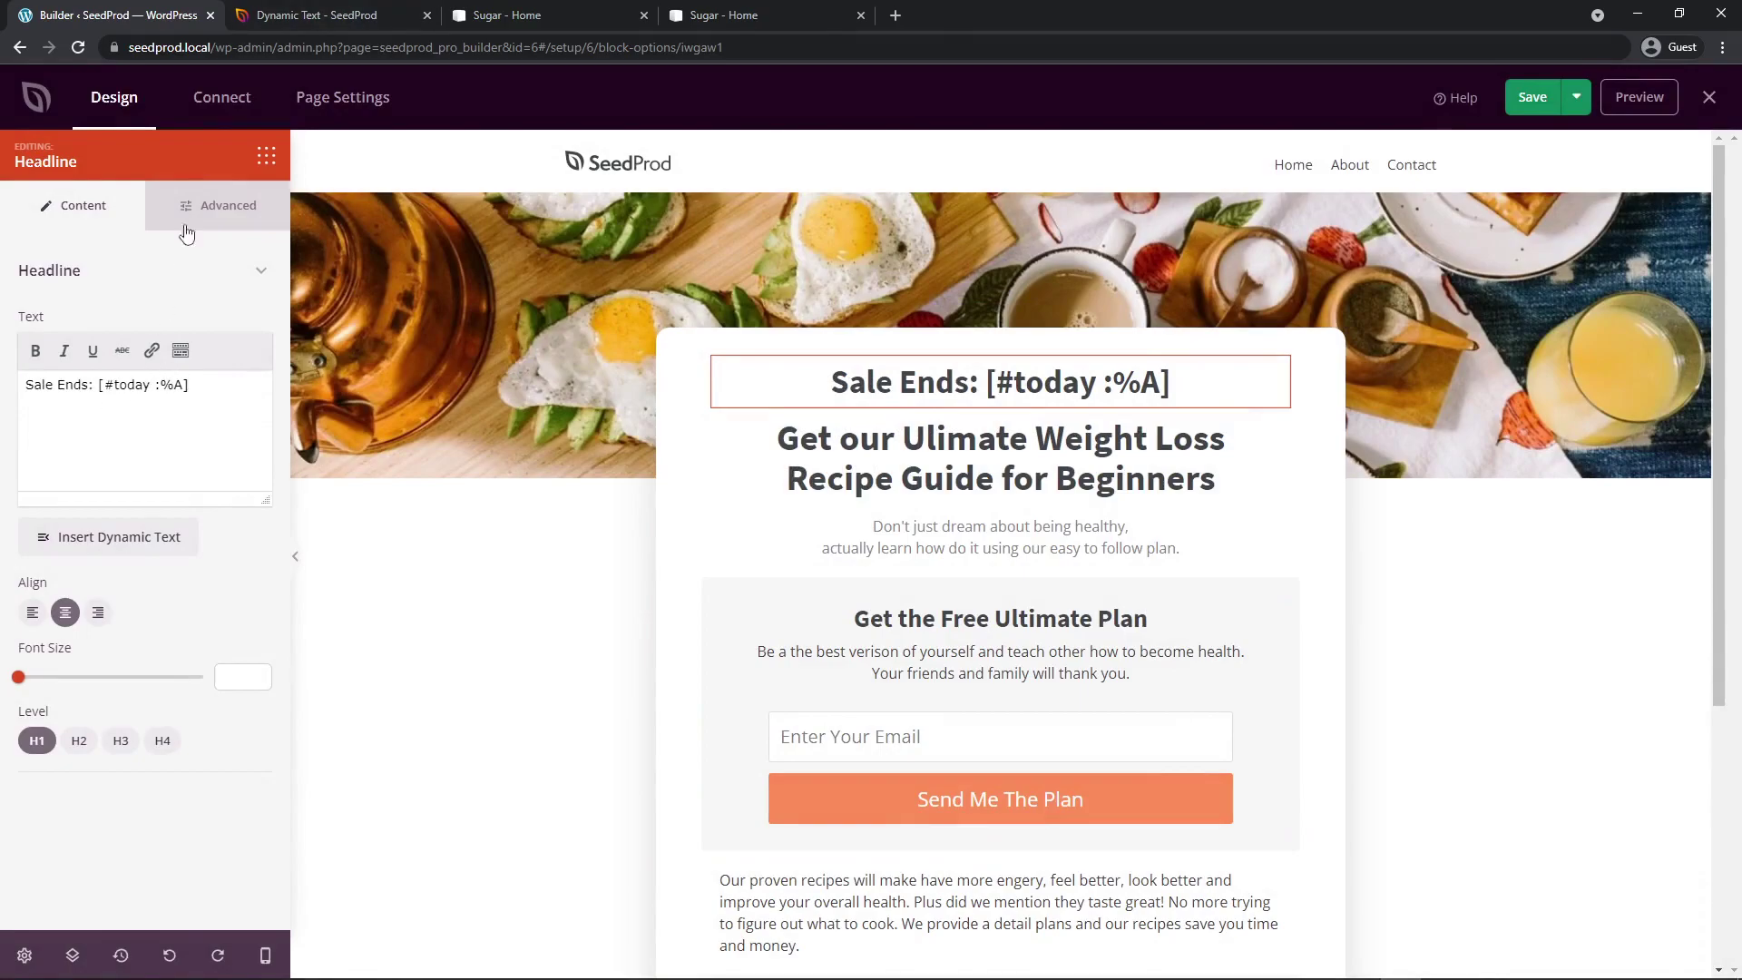
{"action": "left_click", "coordinate": [318, 15]}
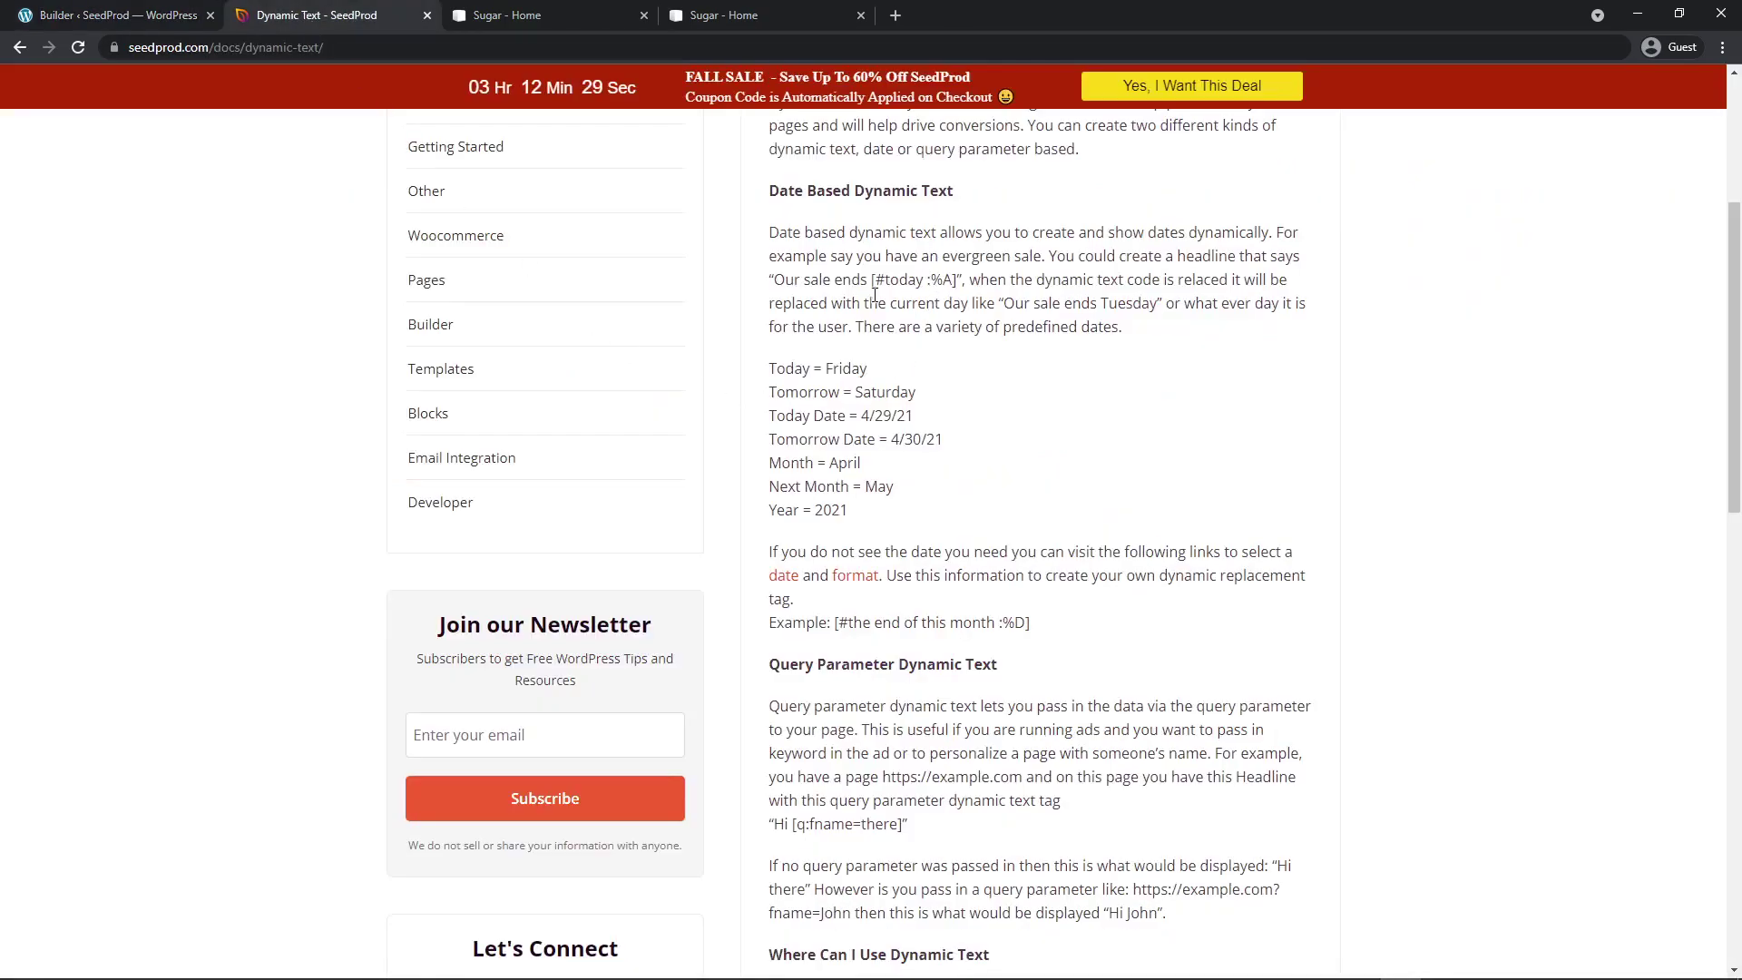
{"action": "left_click", "coordinate": [156, 24]}
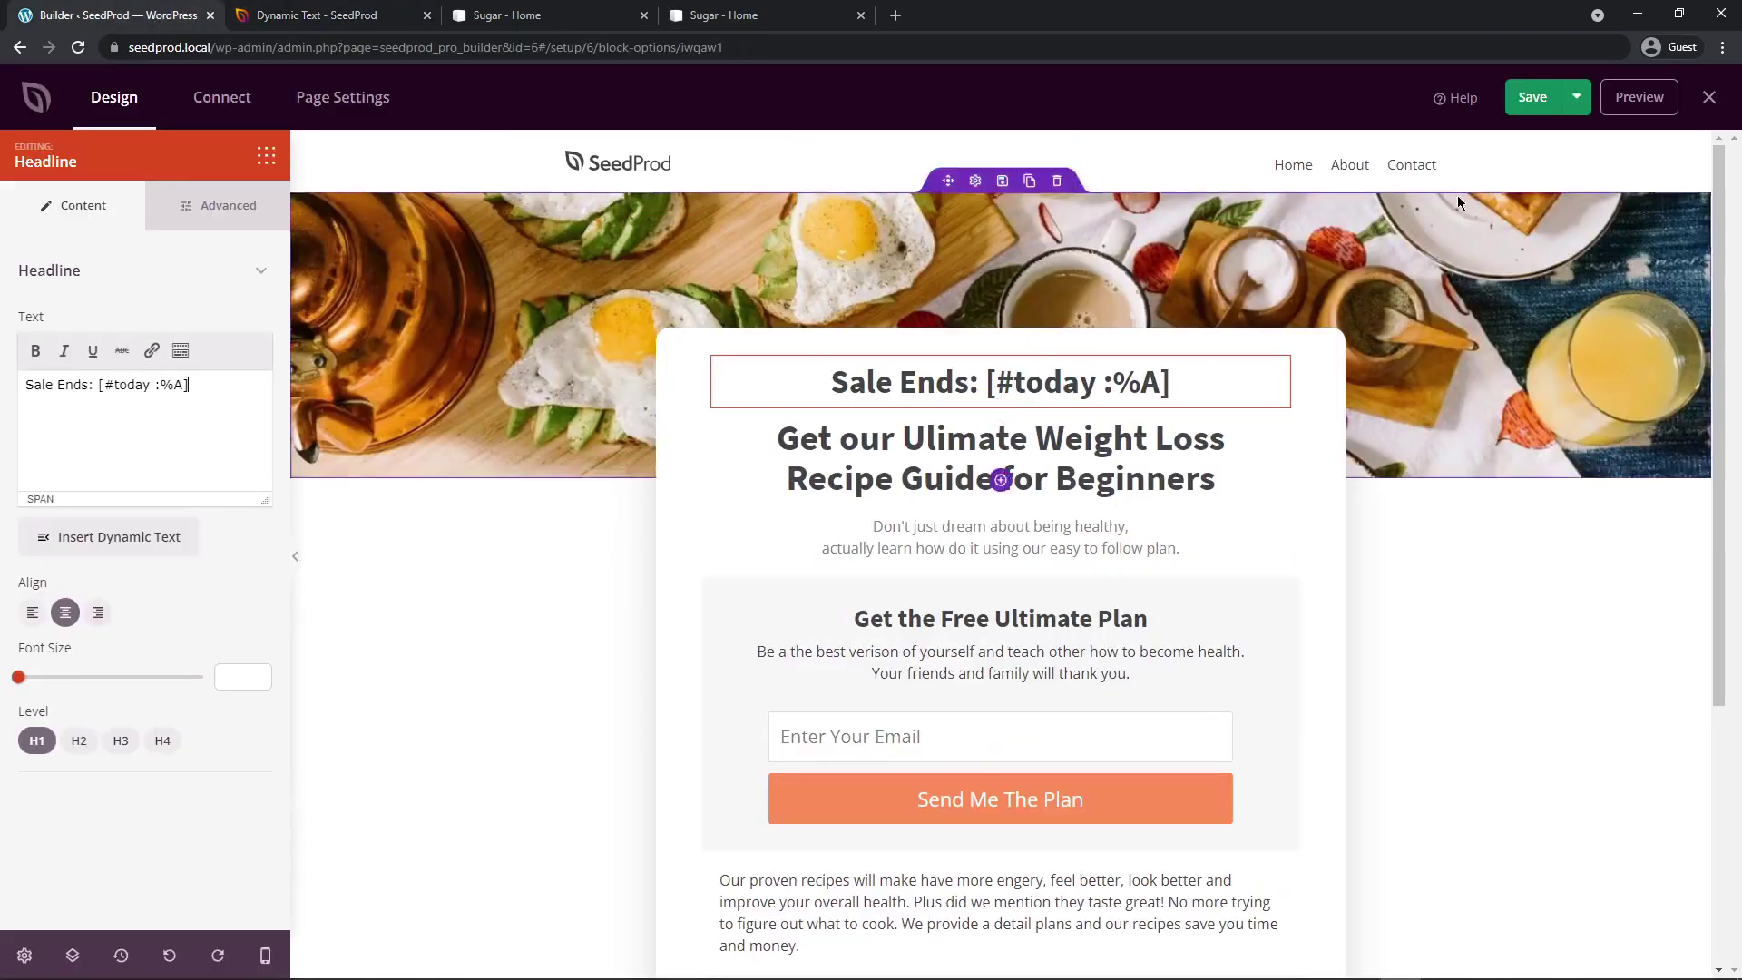
- Save the page and check that the live preview headline reads 'Sale Ends: Sunday'
{"action": "left_click", "coordinate": [1539, 101]}
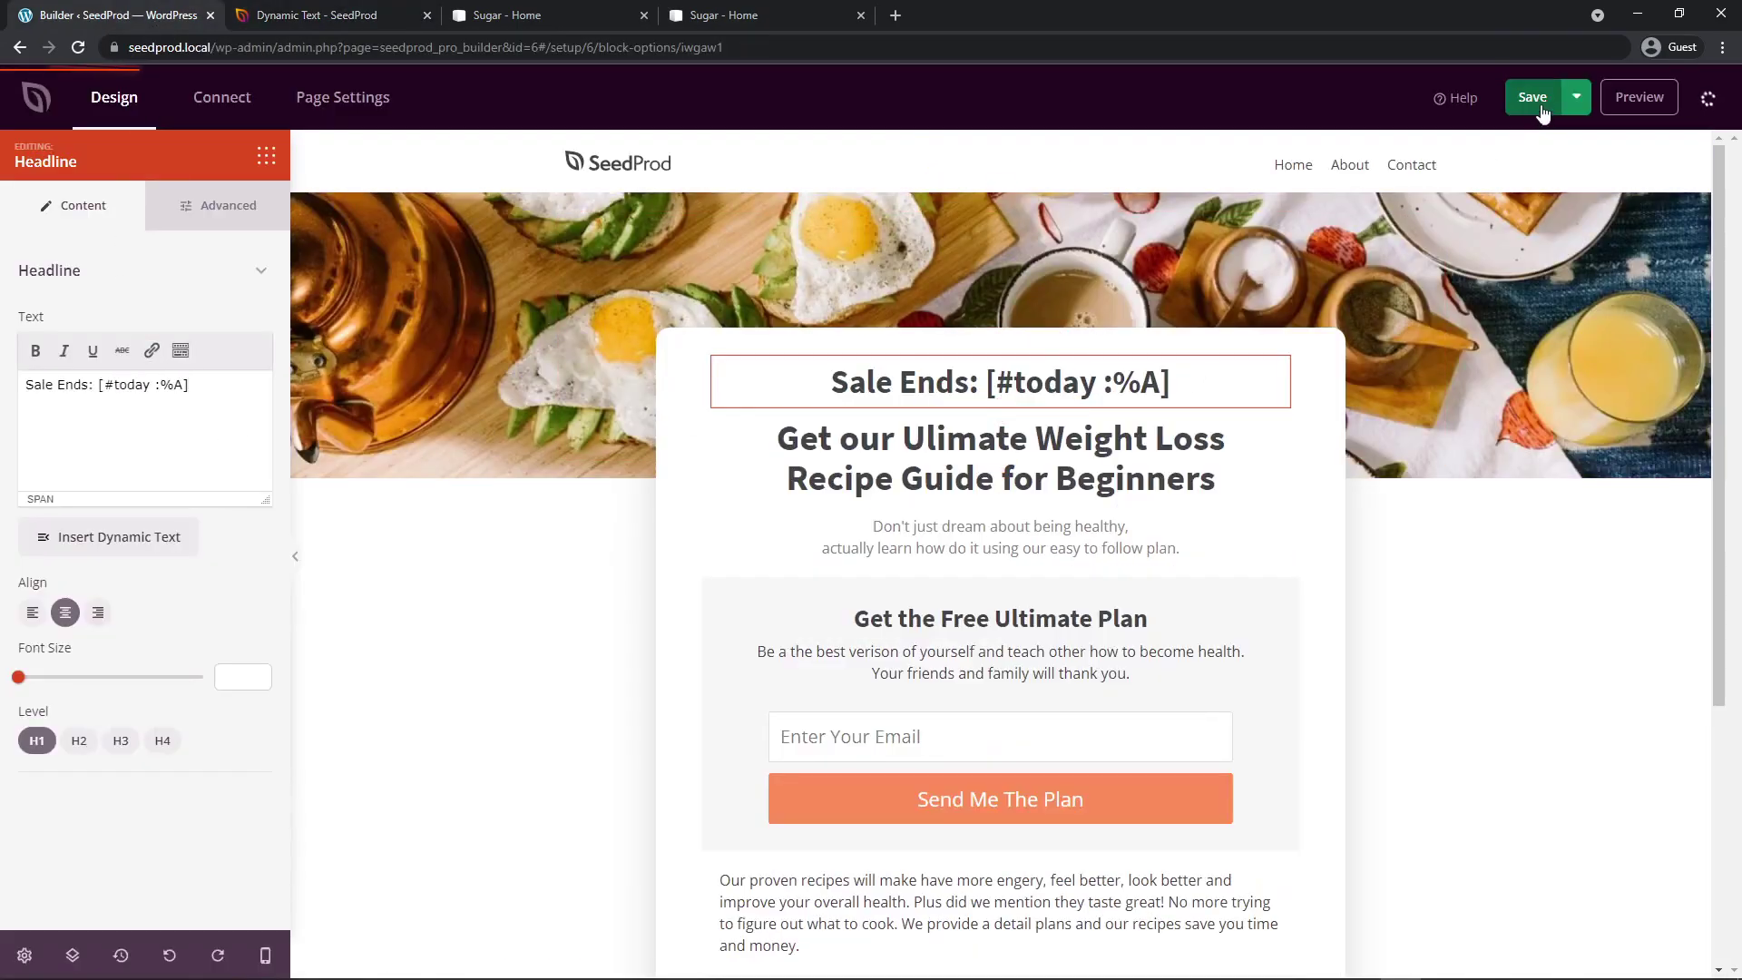
{"action": "left_click", "coordinate": [1642, 98]}
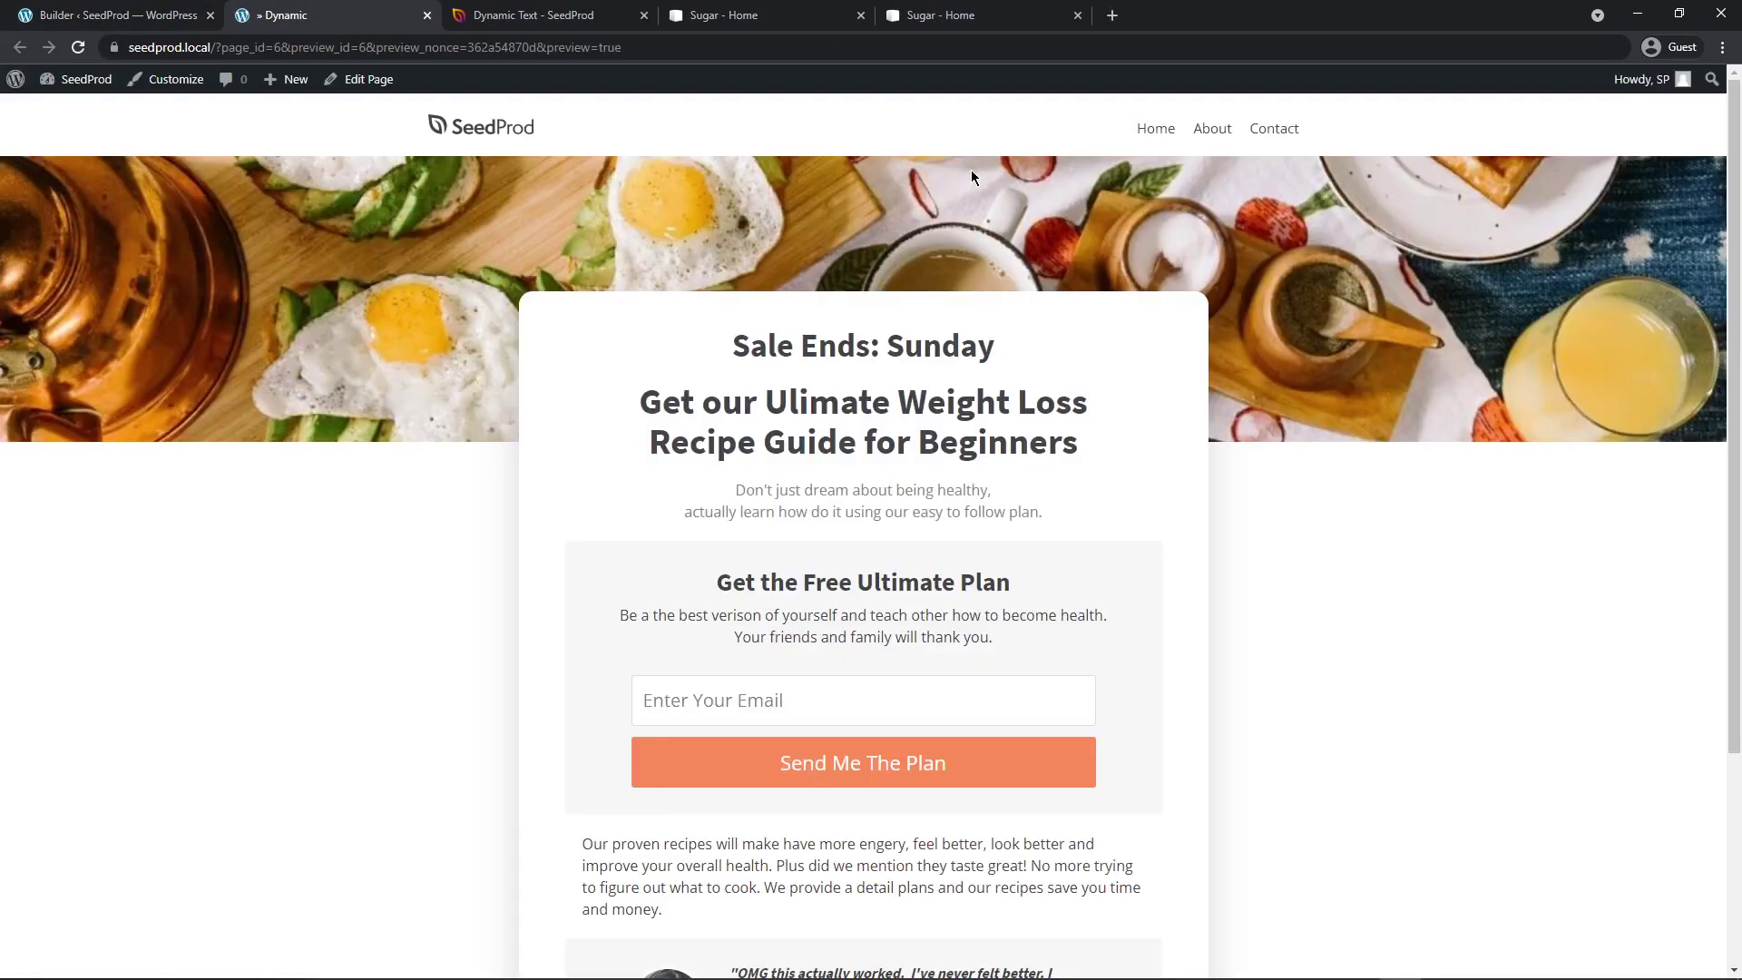
{"action": "left_click_drag", "start_coordinate": [735, 338], "coordinate": [1023, 341]}
{"action": "left_click", "coordinate": [1023, 350]}
{"action": "left_click_drag", "start_coordinate": [888, 344], "coordinate": [1004, 346]}
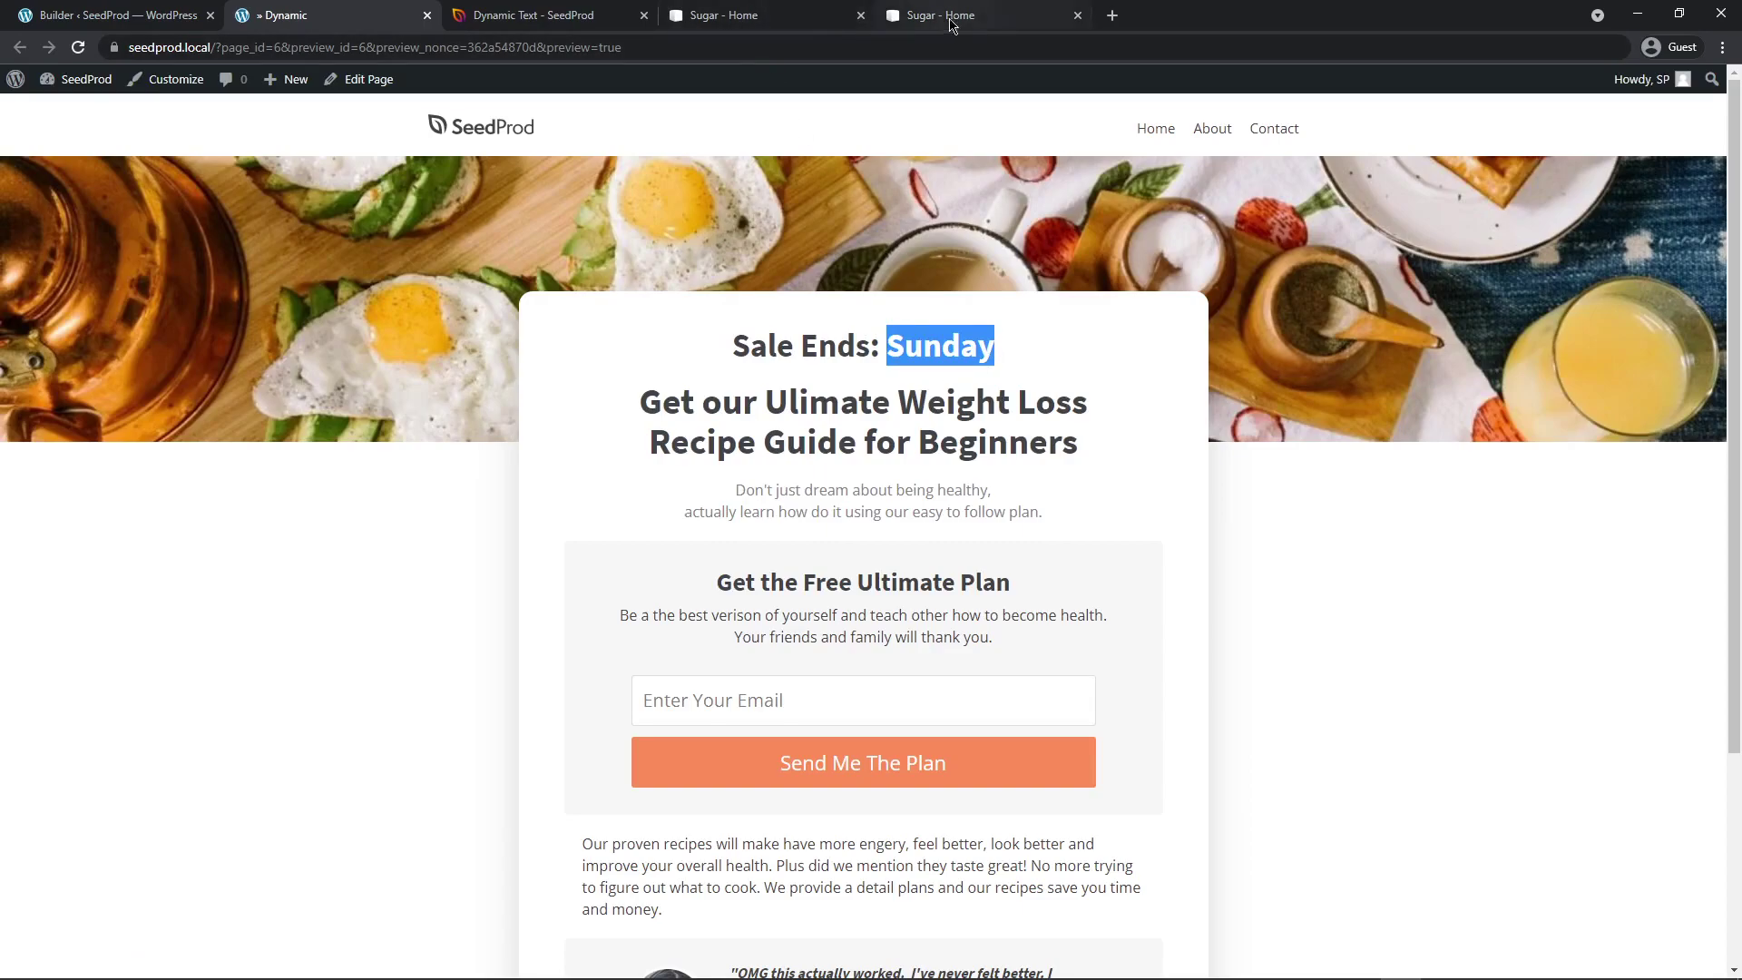
- Close the SeedProd dynamic text docs and the extra Sugar date parsing tab
{"action": "left_click", "coordinate": [590, 18]}
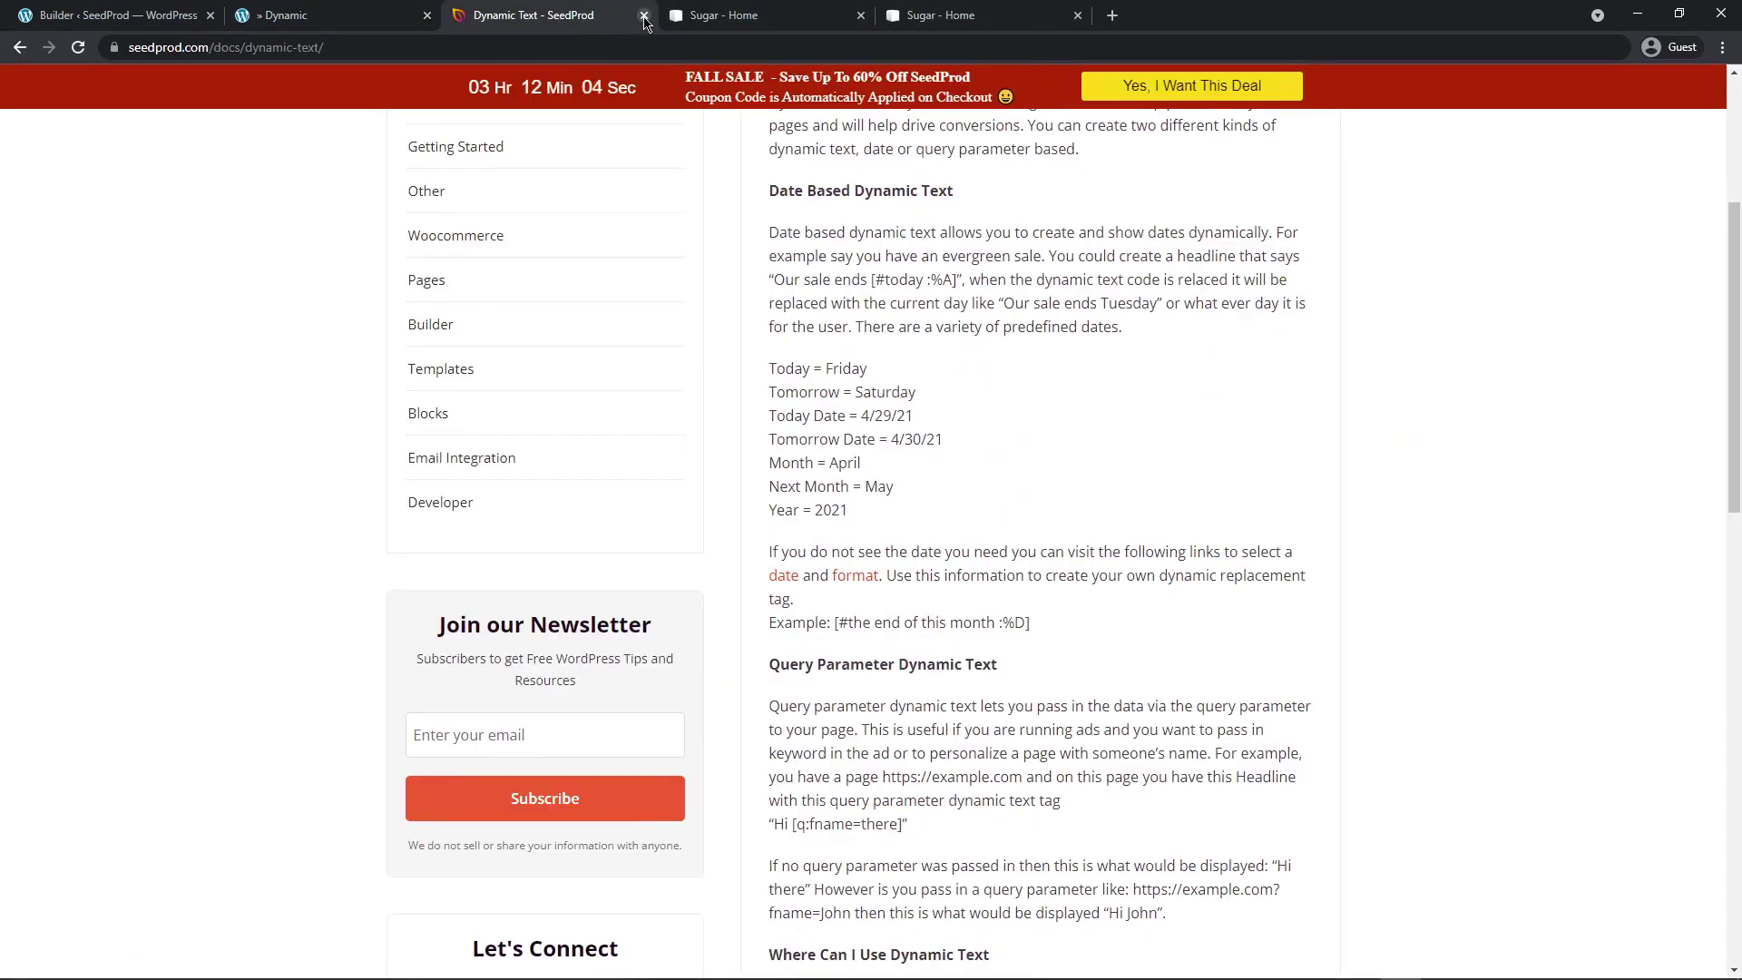
{"action": "left_click", "coordinate": [645, 16]}
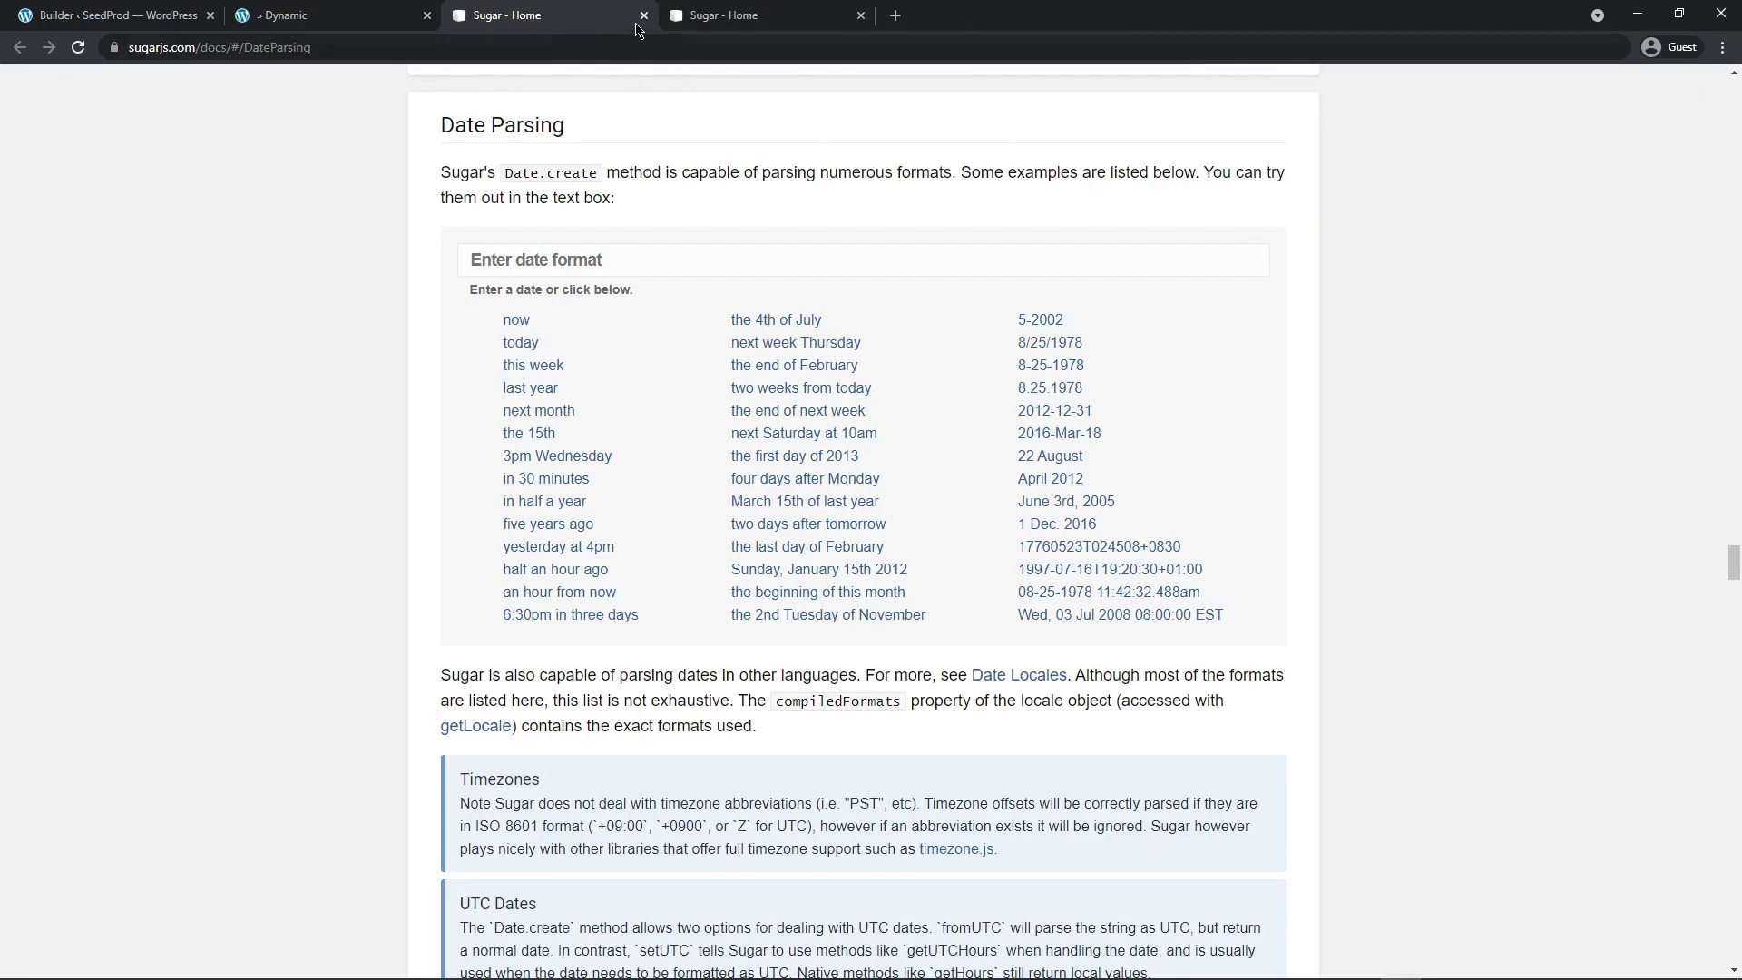
{"action": "left_click", "coordinate": [644, 16]}
{"action": "scroll", "coordinate": [750, 270], "scroll_direction": "up", "scroll_amount": 3}
{"action": "scroll", "coordinate": [766, 430], "scroll_direction": "down", "scroll_amount": 3}
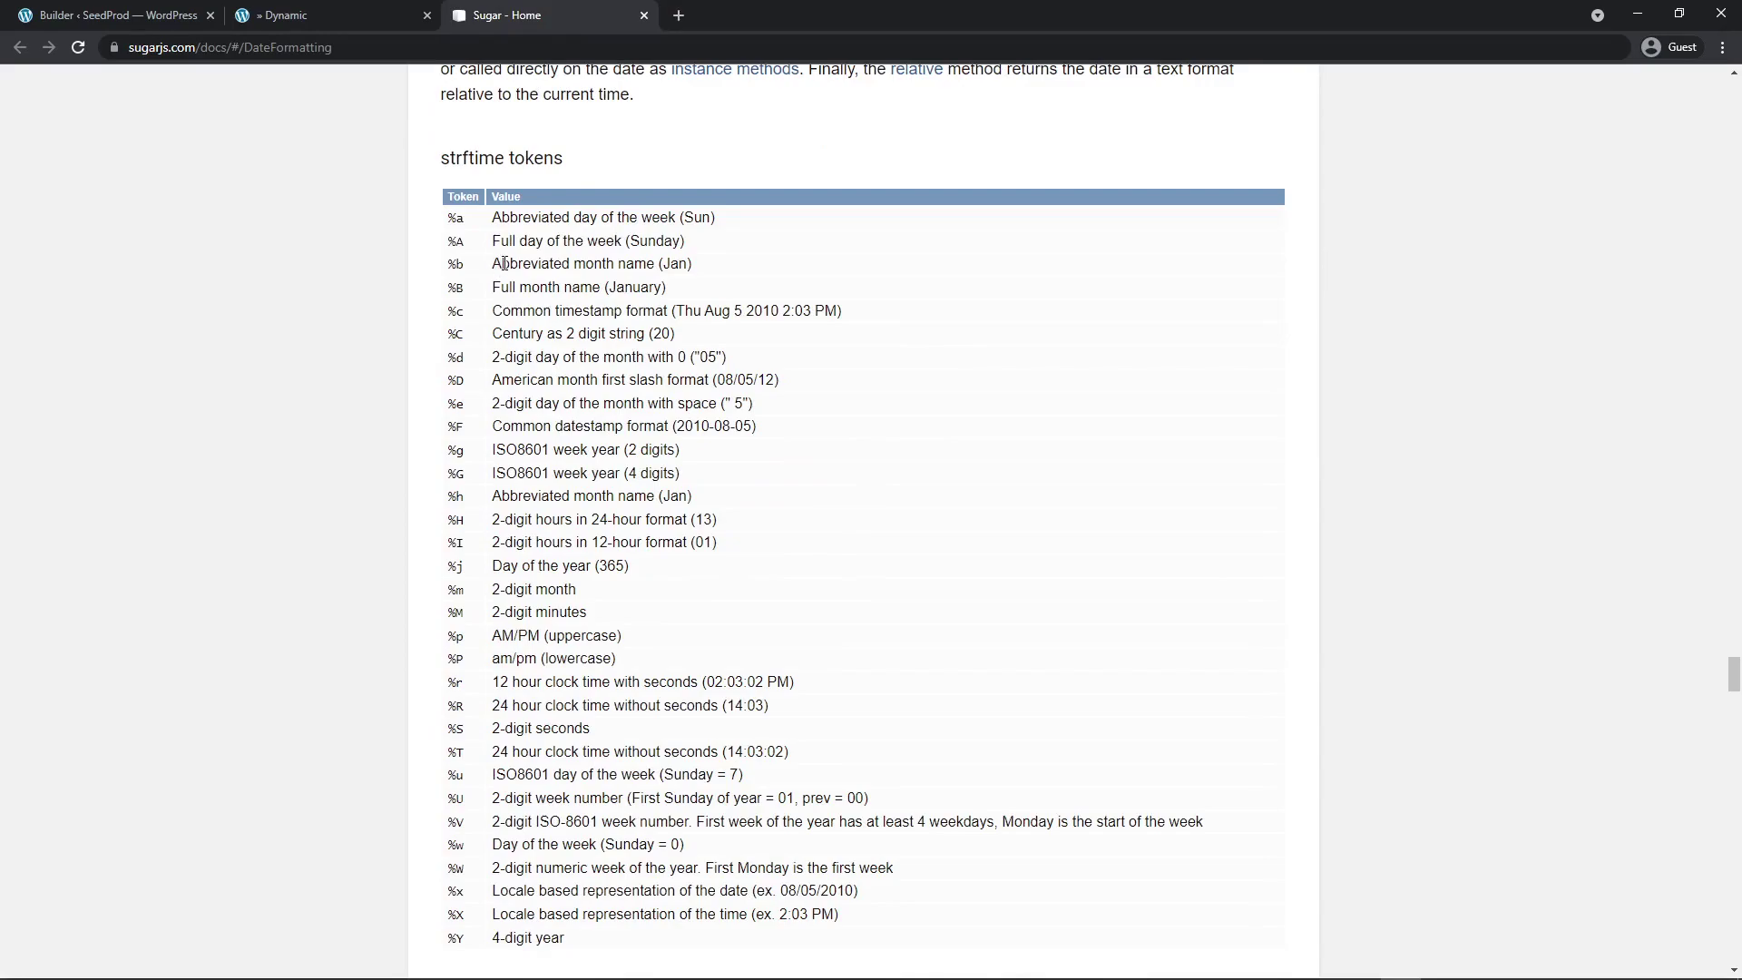
- Copy the %B full-month token from the Sugar docs and replace %A with it
{"action": "left_click_drag", "start_coordinate": [572, 264], "coordinate": [663, 264]}
{"action": "left_click", "coordinate": [669, 270]}
{"action": "left_click_drag", "start_coordinate": [472, 289], "coordinate": [449, 288]}
{"action": "right_click", "coordinate": [453, 289]}
{"action": "left_click", "coordinate": [487, 300]}
{"action": "left_click", "coordinate": [113, 15]}
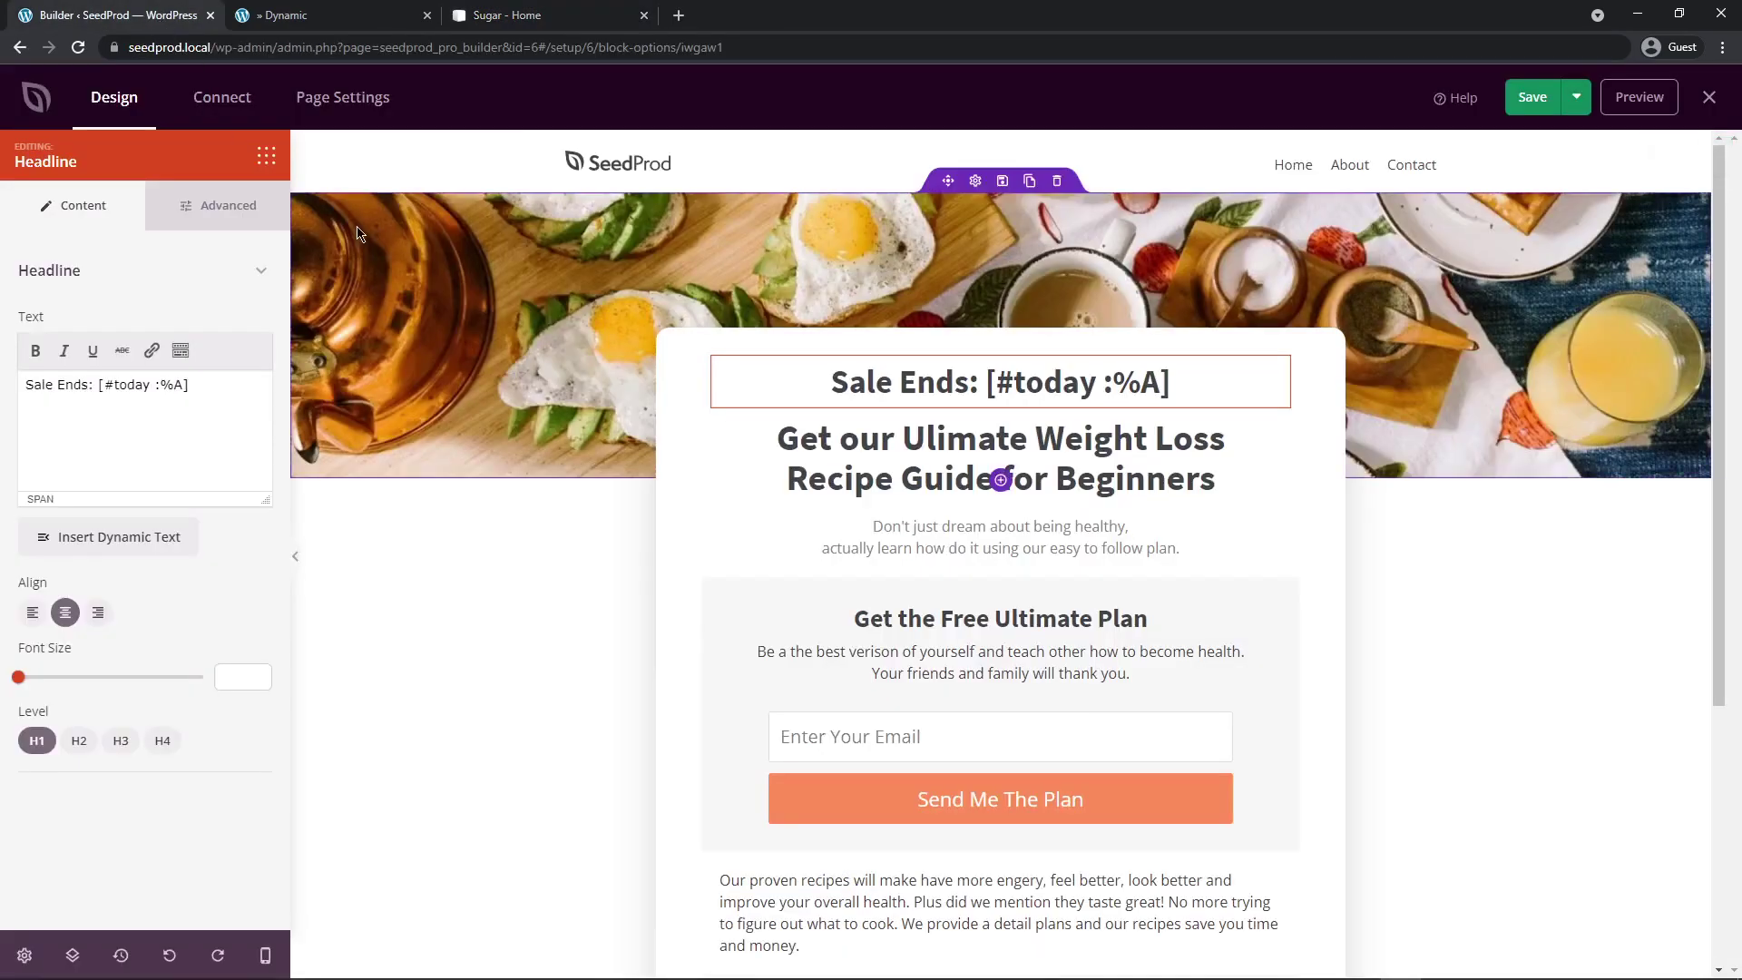
{"action": "left_click_drag", "start_coordinate": [183, 386], "coordinate": [163, 386]}
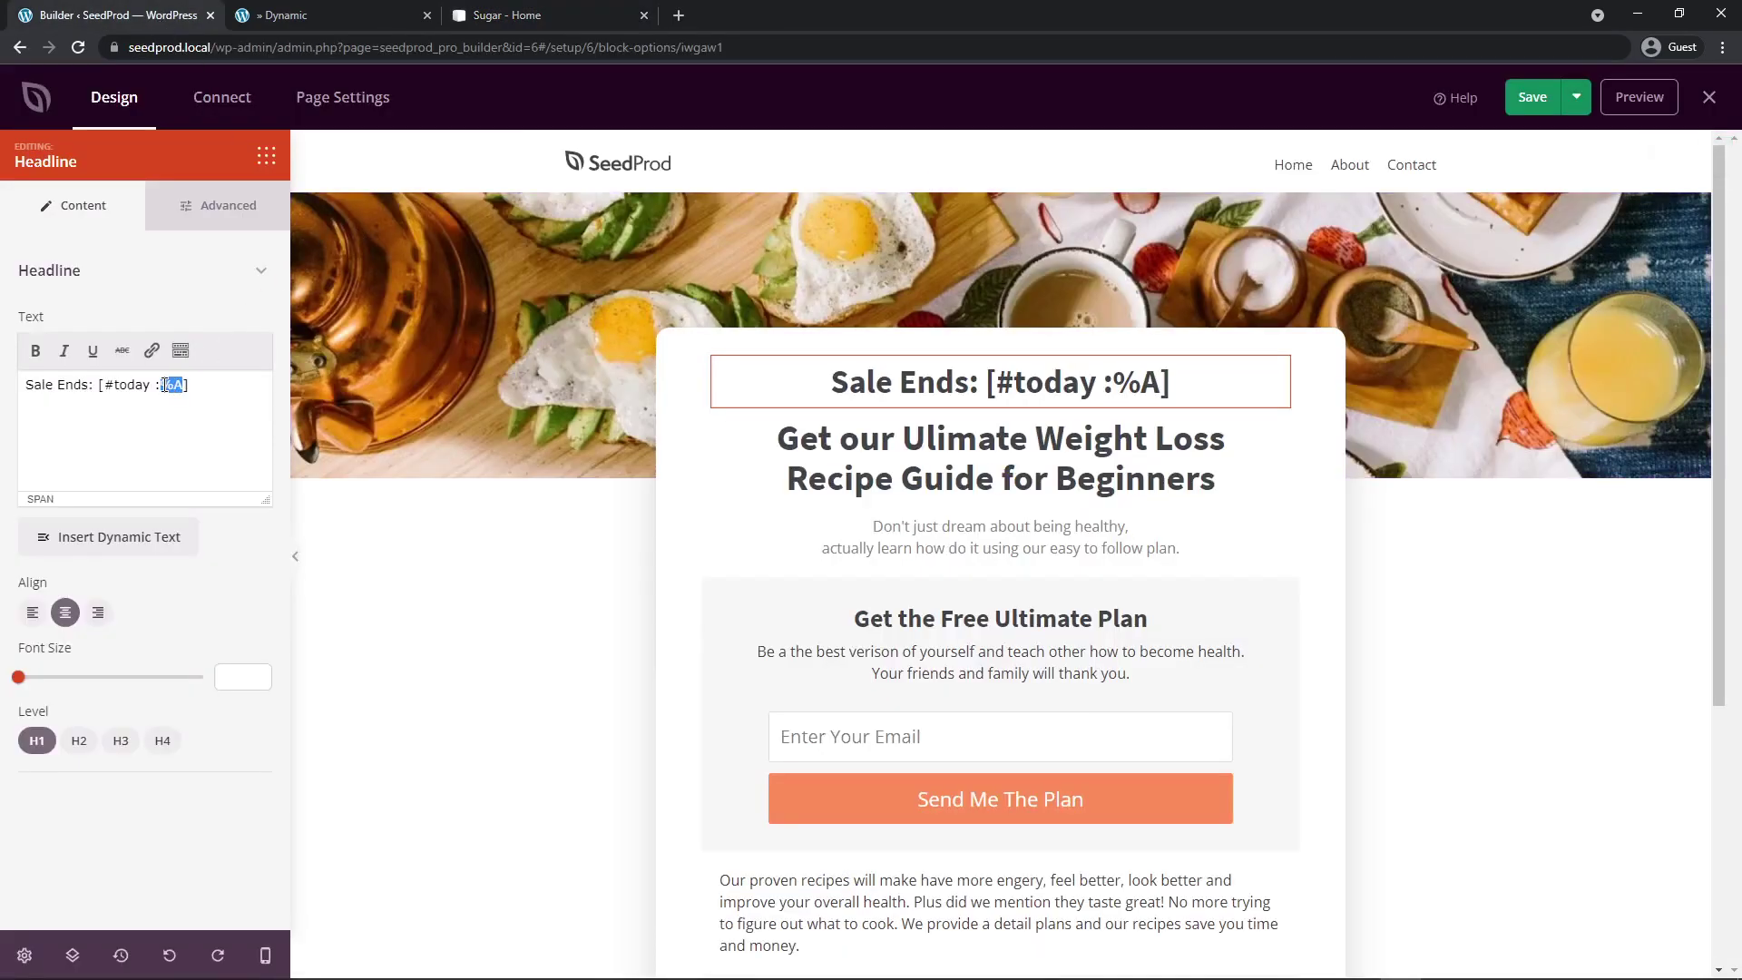
{"action": "key", "text": "ctrl+v"}
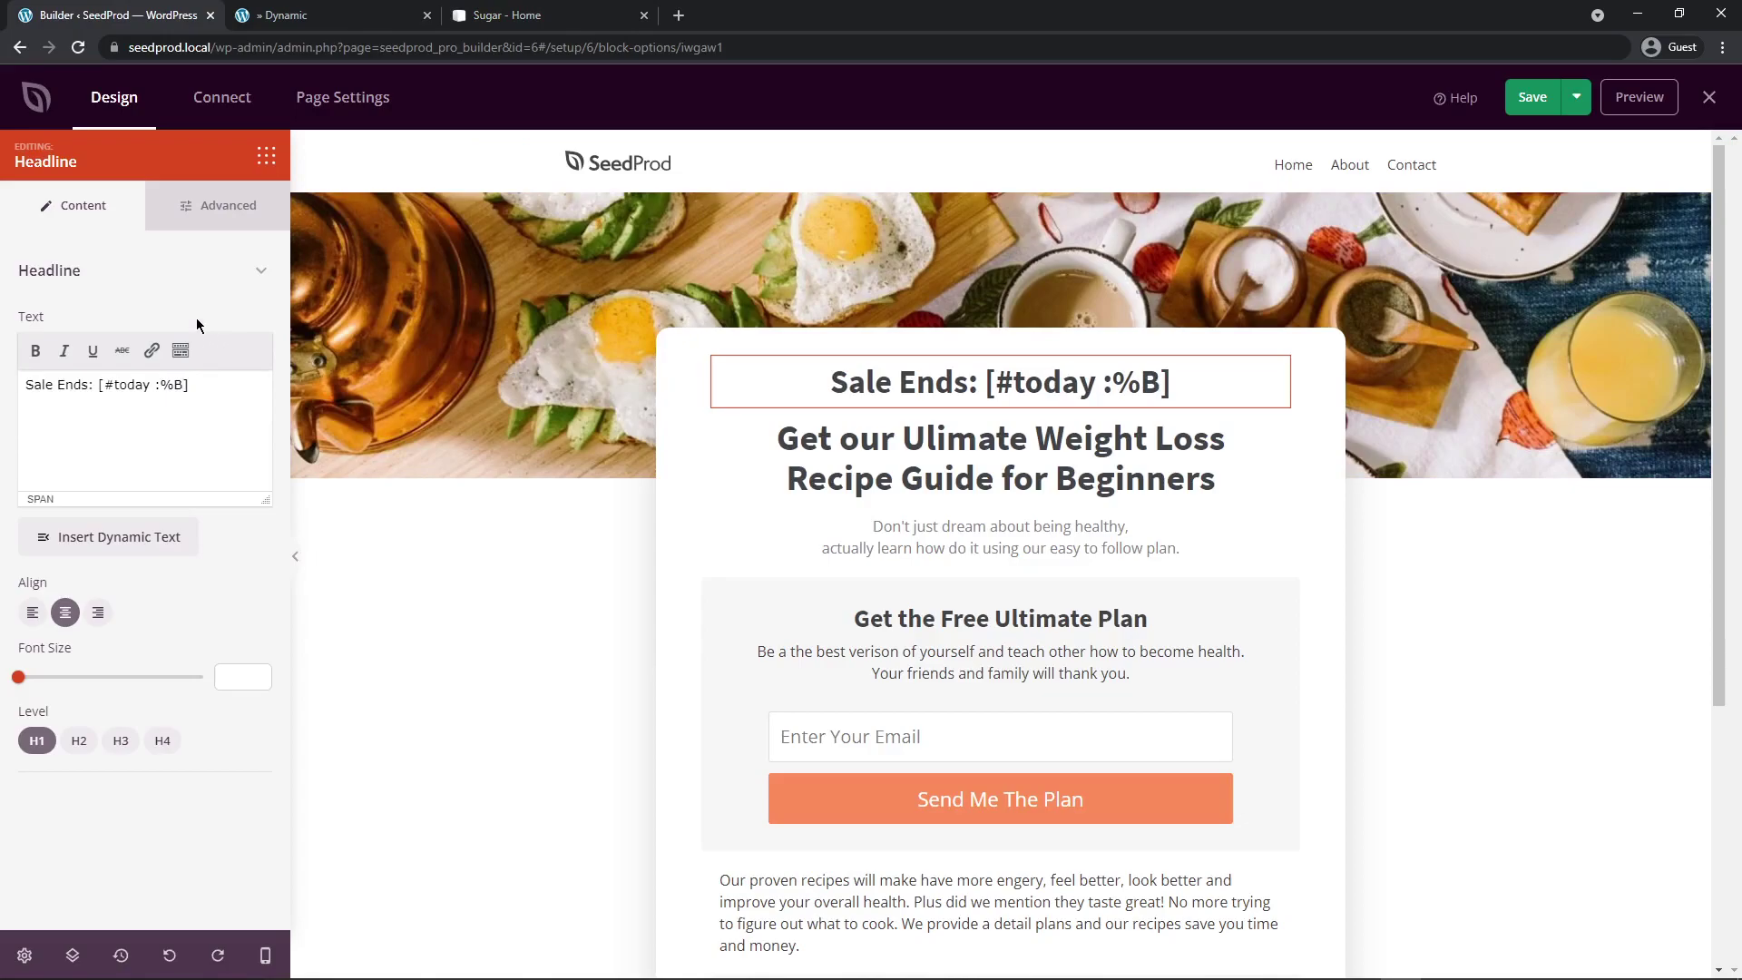
- Copy the %d day-of-month token from the docs and insert it after %B
{"action": "left_click", "coordinate": [506, 16]}
{"action": "left_click", "coordinate": [869, 401]}
{"action": "scroll", "coordinate": [841, 399], "scroll_direction": "down", "scroll_amount": 1}
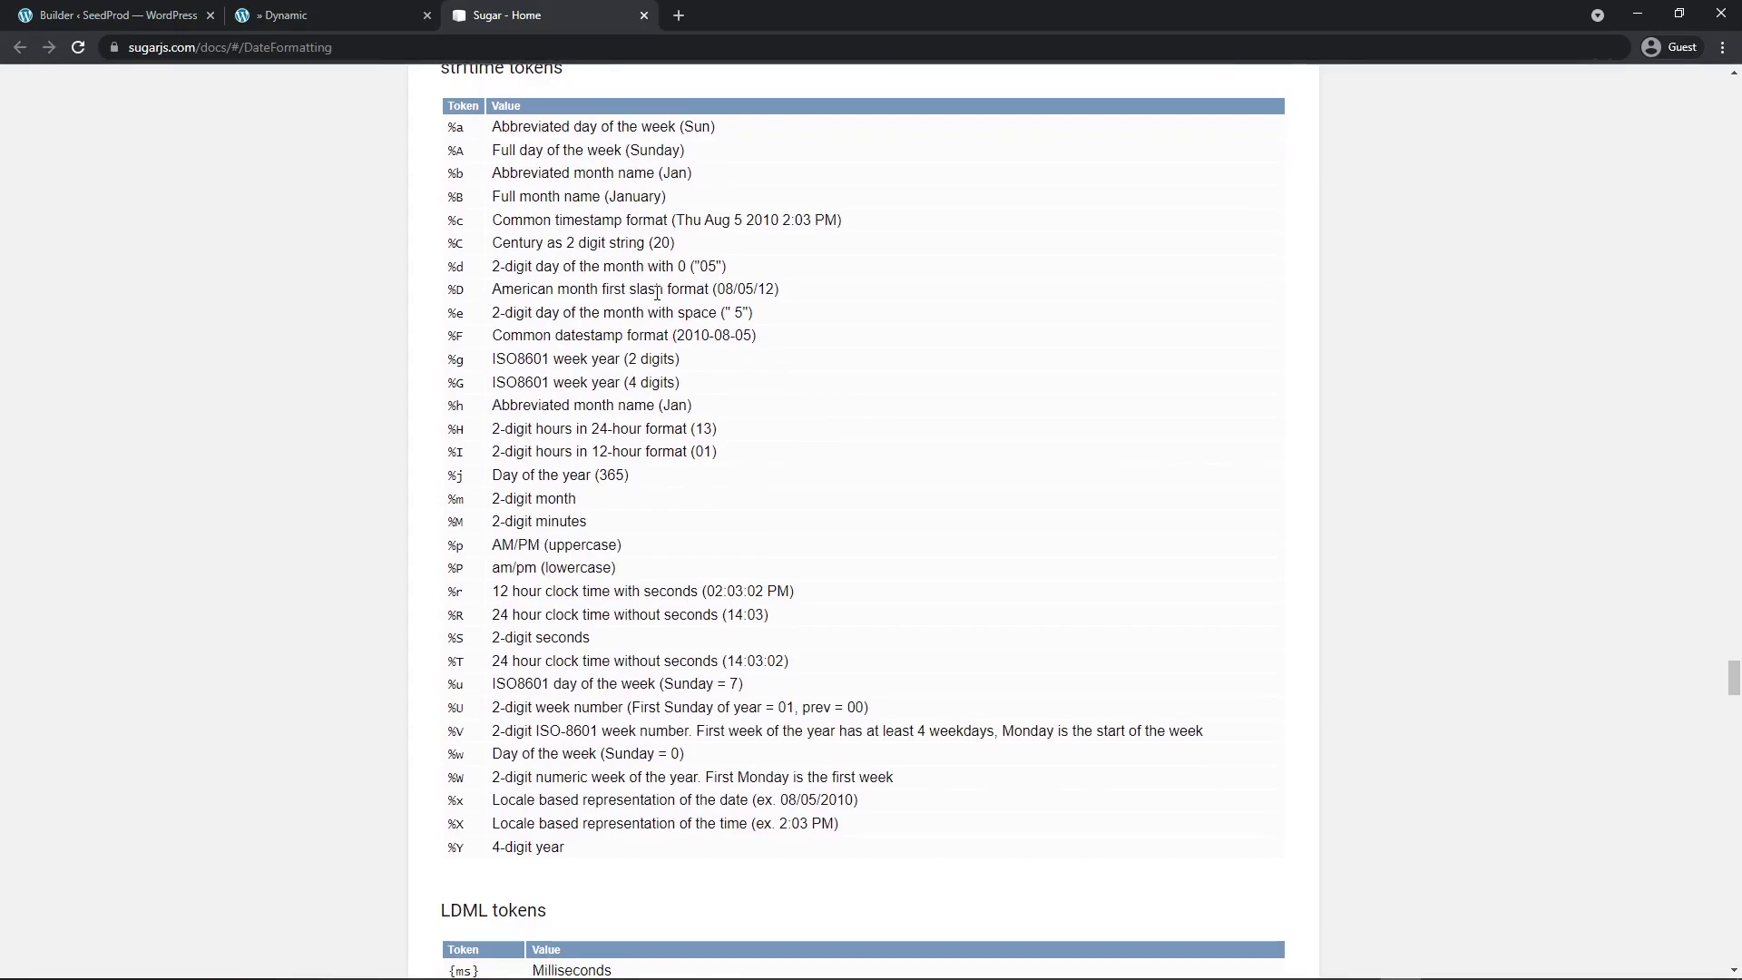
{"action": "left_click_drag", "start_coordinate": [505, 267], "coordinate": [717, 266]}
{"action": "left_click", "coordinate": [700, 283]}
{"action": "left_click", "coordinate": [681, 332]}
{"action": "left_click_drag", "start_coordinate": [718, 288], "coordinate": [810, 287]}
{"action": "left_click", "coordinate": [777, 313]}
{"action": "left_click_drag", "start_coordinate": [467, 267], "coordinate": [448, 266]}
{"action": "right_click", "coordinate": [457, 267]}
{"action": "left_click", "coordinate": [496, 284]}
{"action": "left_click", "coordinate": [163, 15]}
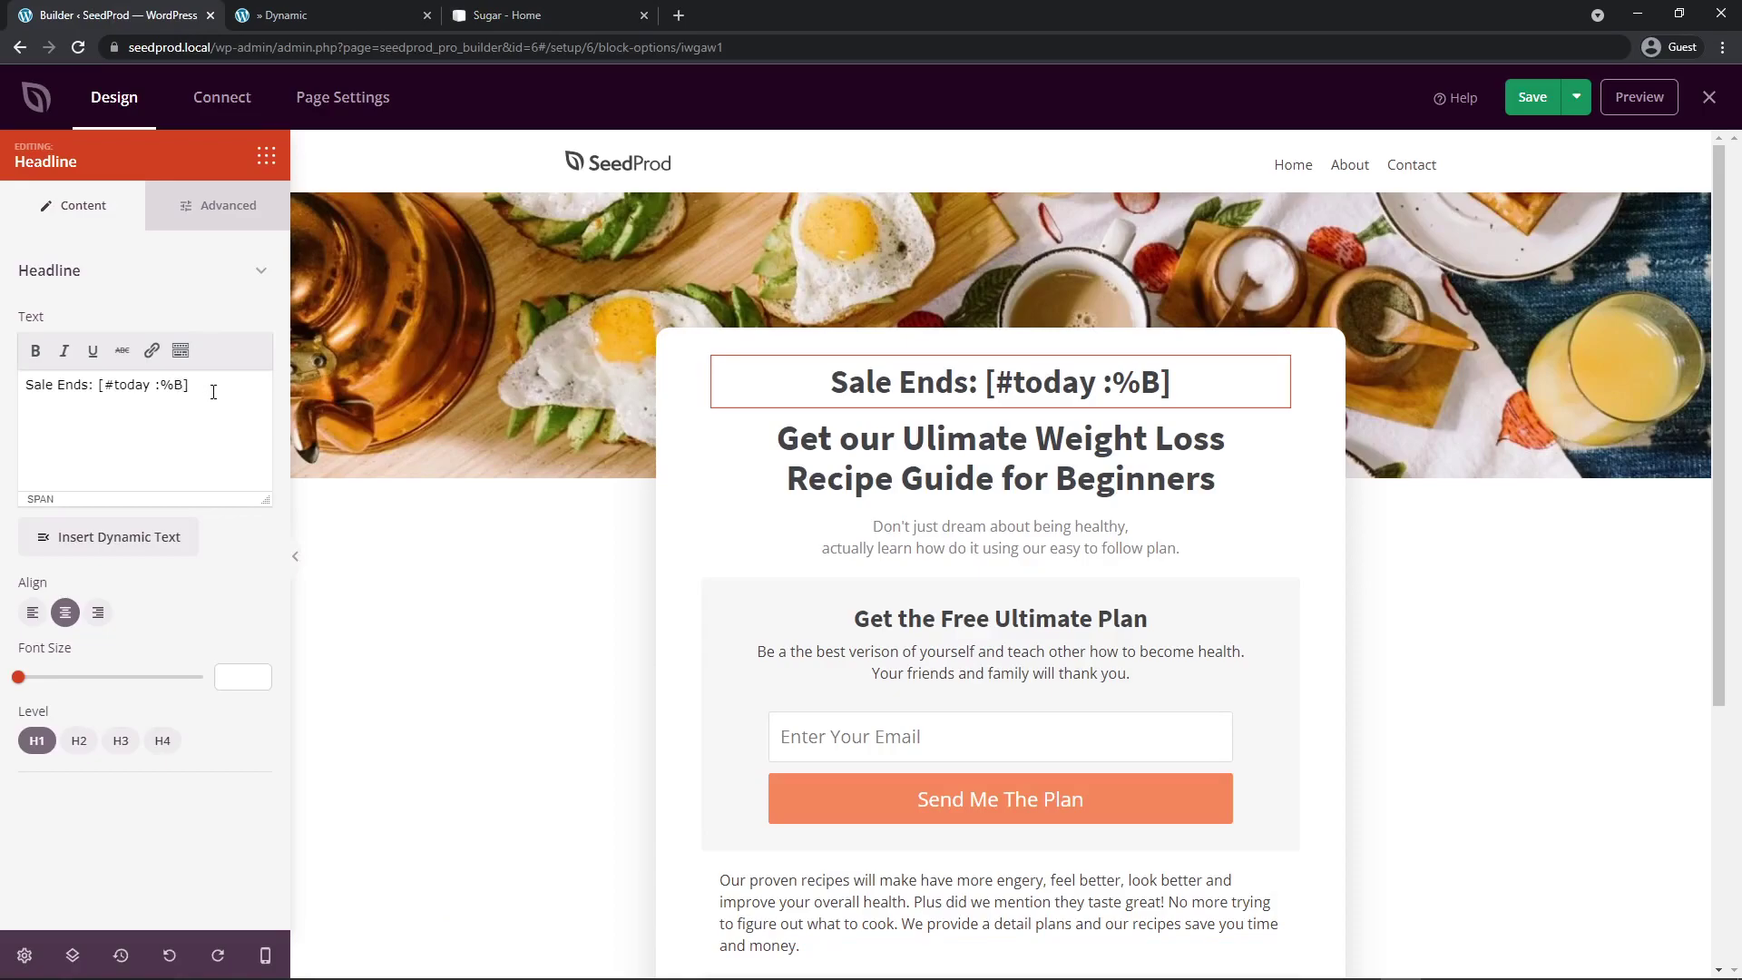
{"action": "key", "text": "ctrl+v"}
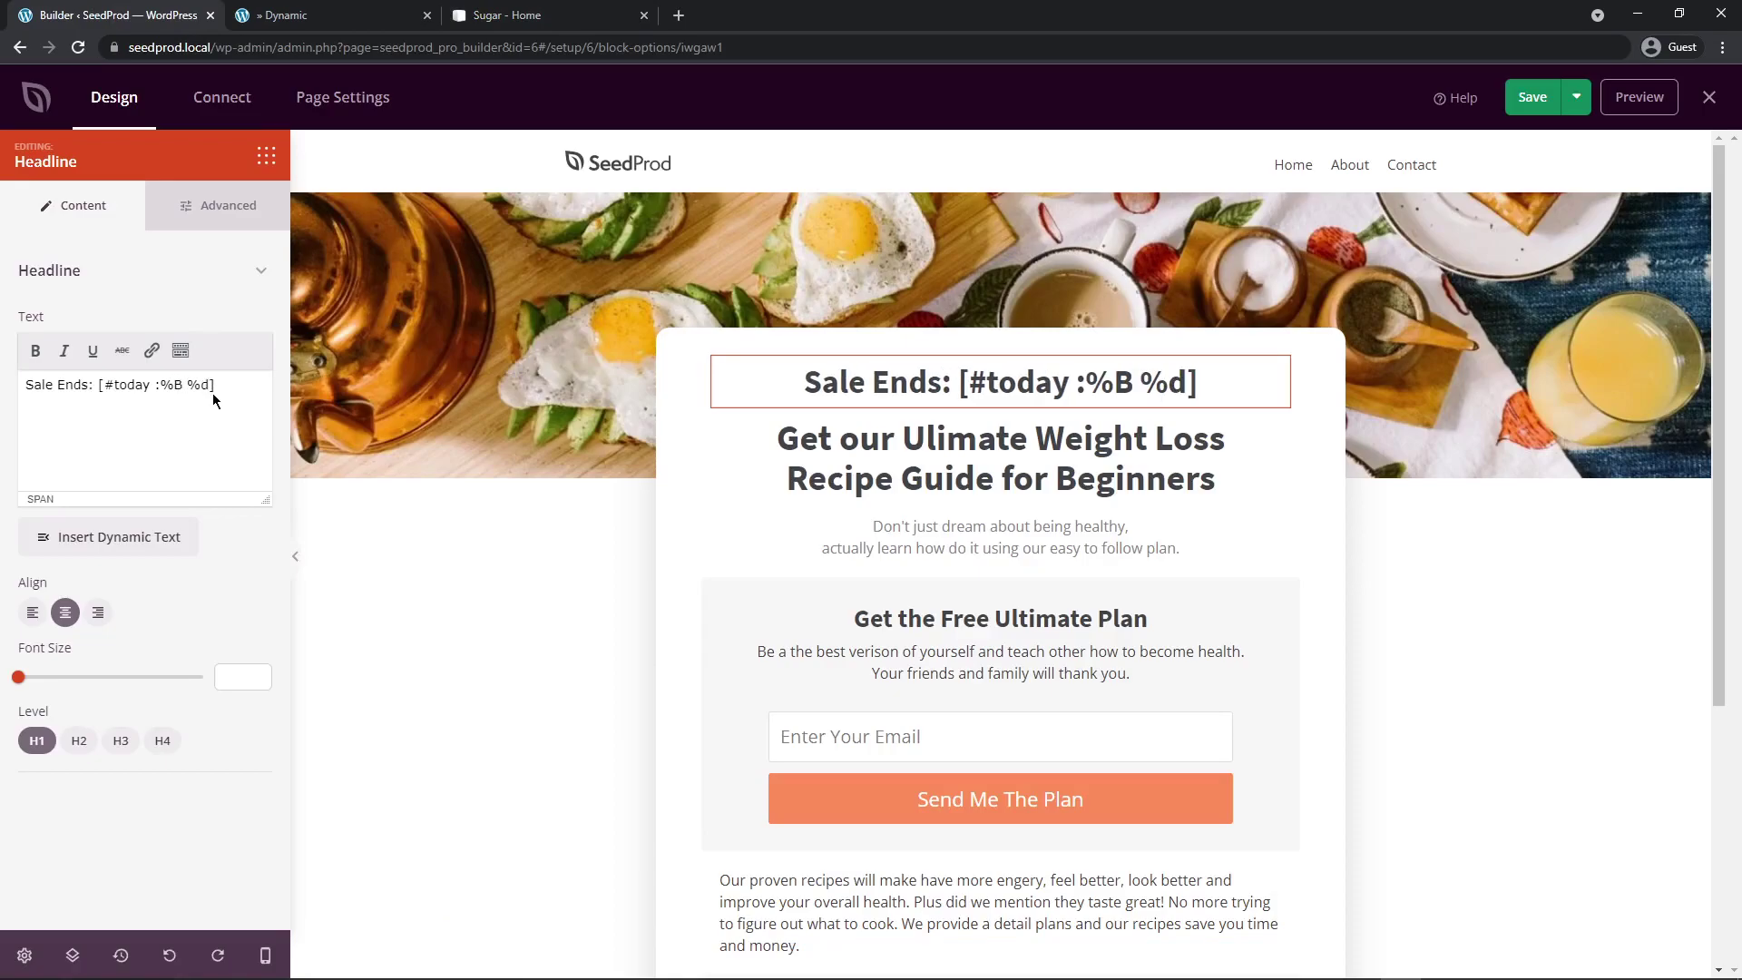
- Add a comma and the %Y four-digit year token, completing [#today :%B %d, %Y]
{"action": "left_click", "coordinate": [516, 15]}
{"action": "scroll", "coordinate": [688, 372], "scroll_direction": "down", "scroll_amount": 1}
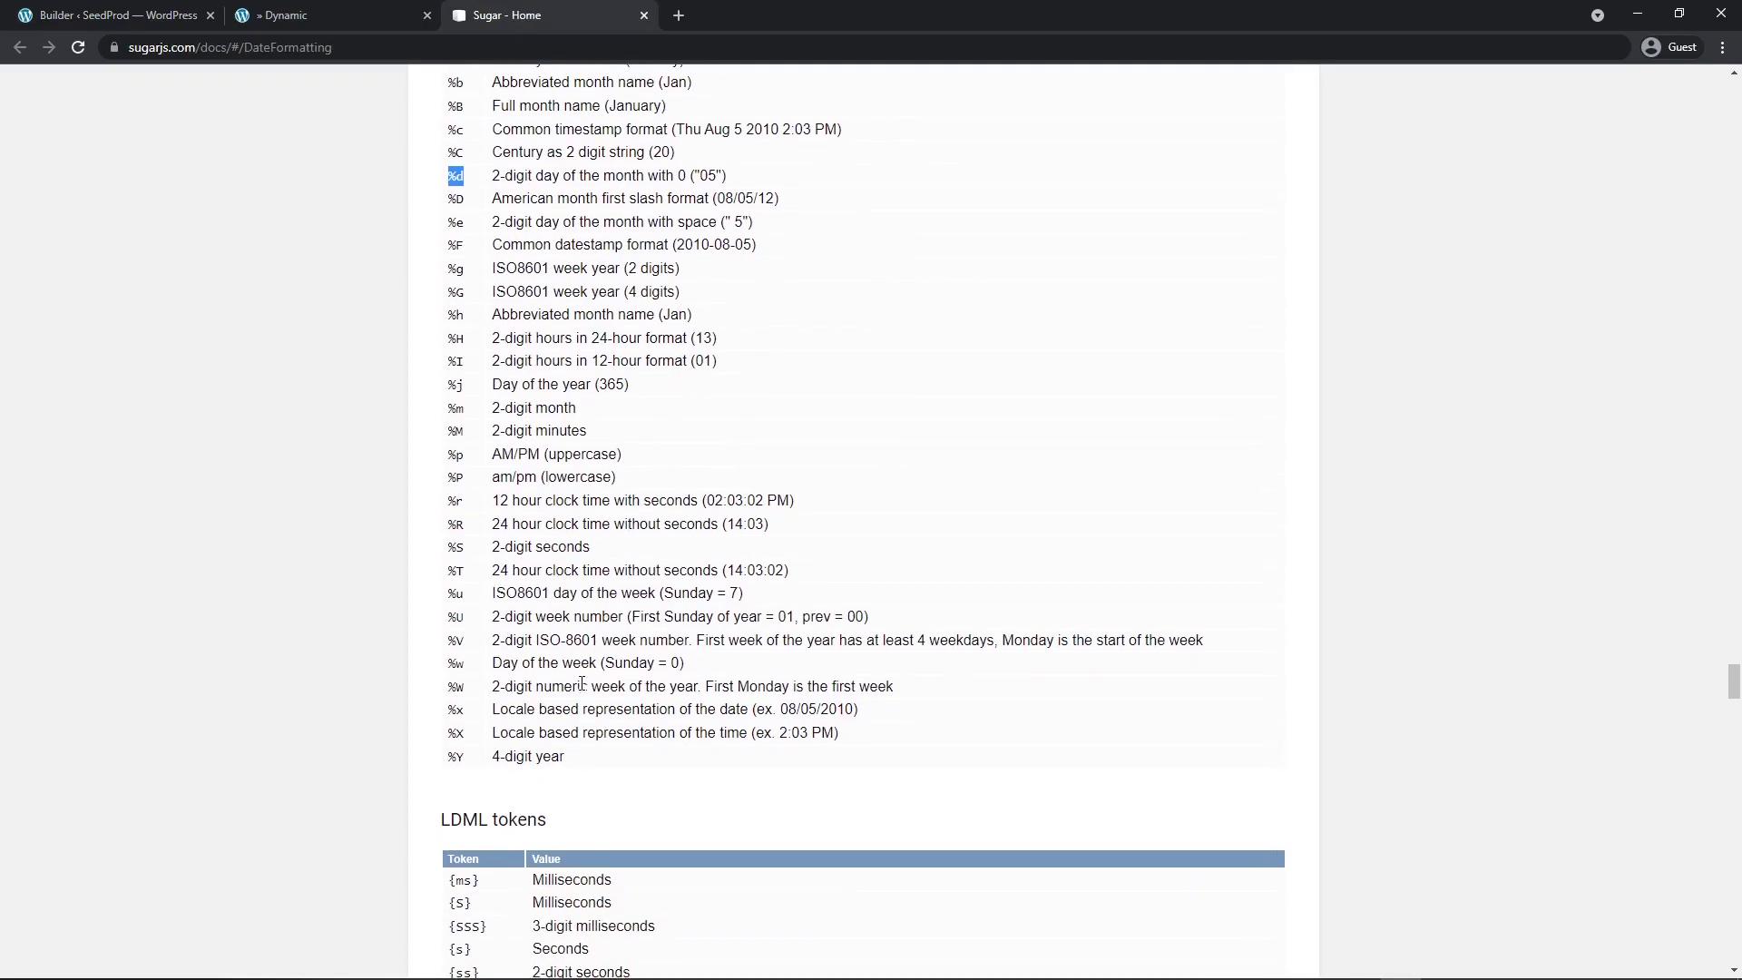
{"action": "left_click_drag", "start_coordinate": [469, 762], "coordinate": [448, 759]}
{"action": "right_click", "coordinate": [452, 757]}
{"action": "left_click", "coordinate": [473, 771]}
{"action": "left_click", "coordinate": [136, 16]}
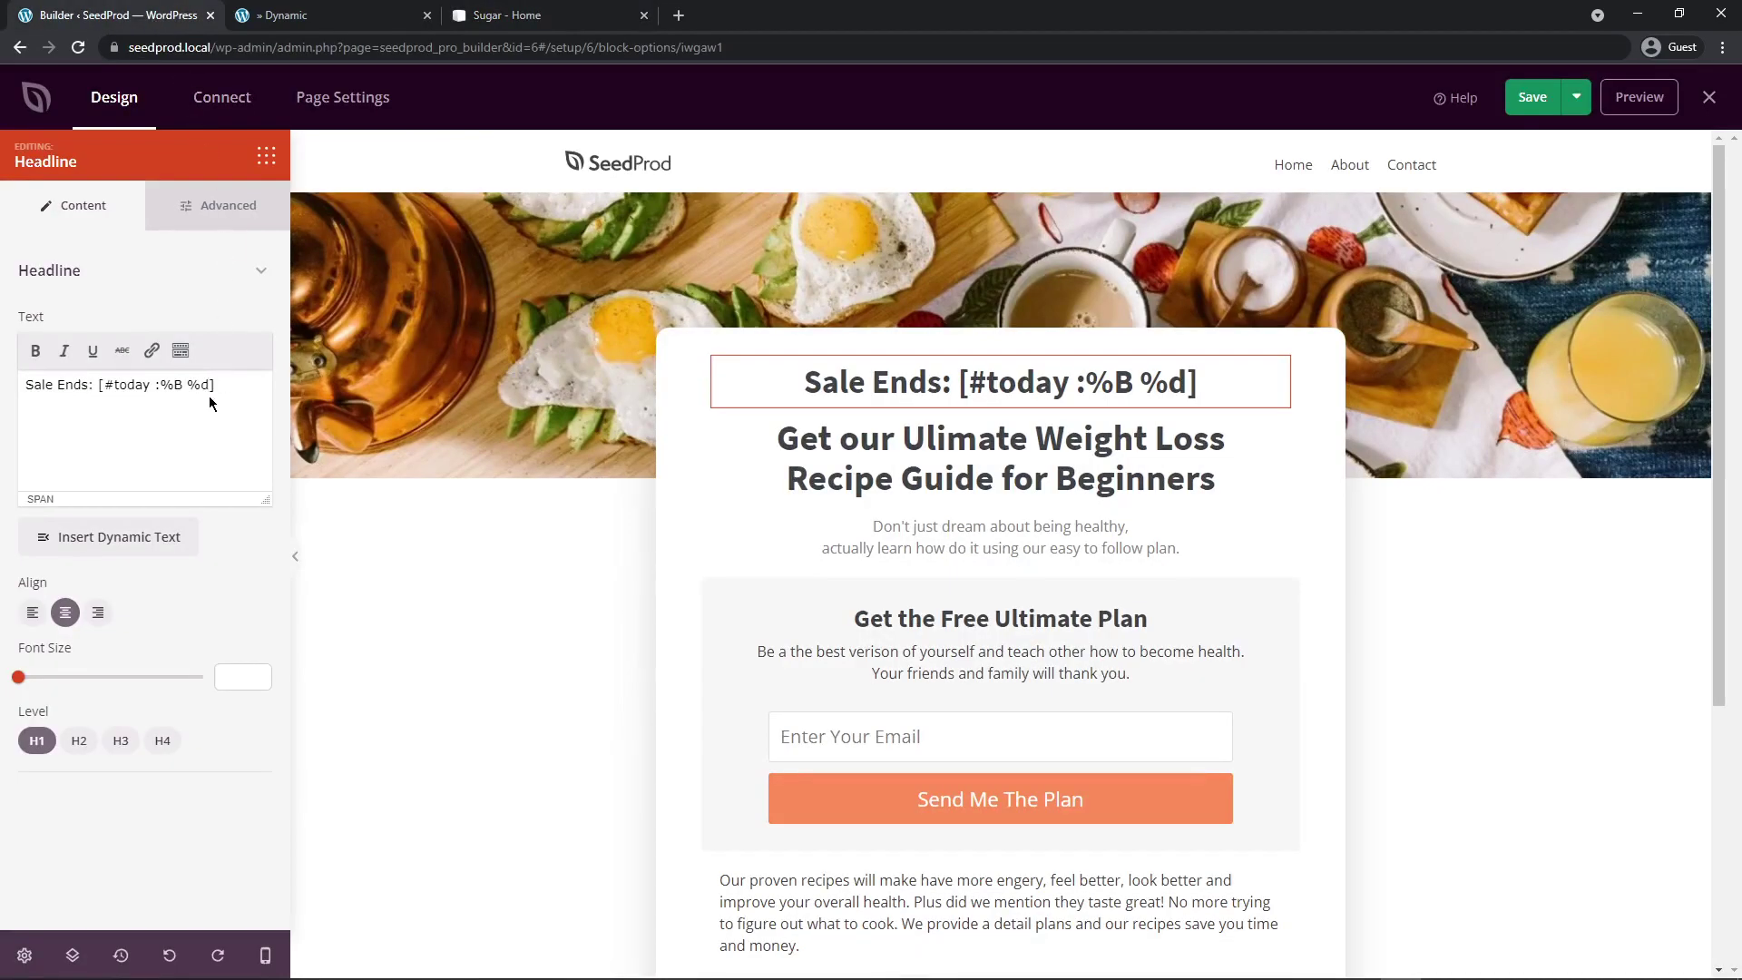
{"action": "type", "text": ","}
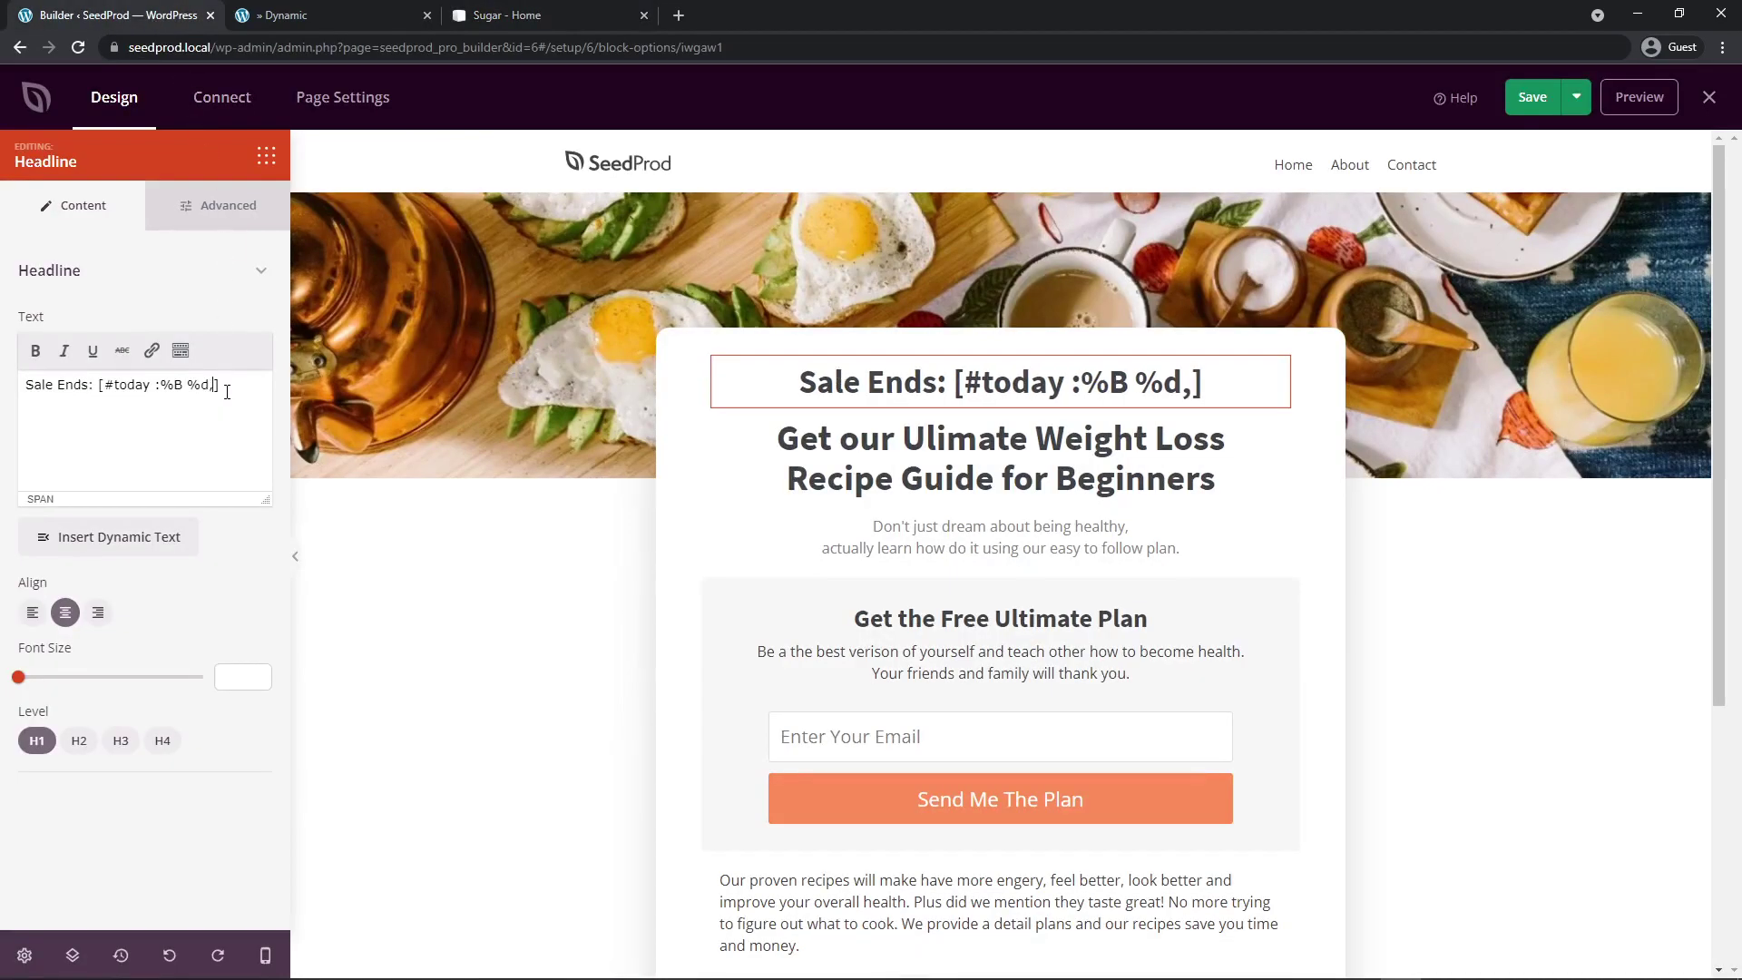
{"action": "key", "text": "ctrl+v"}
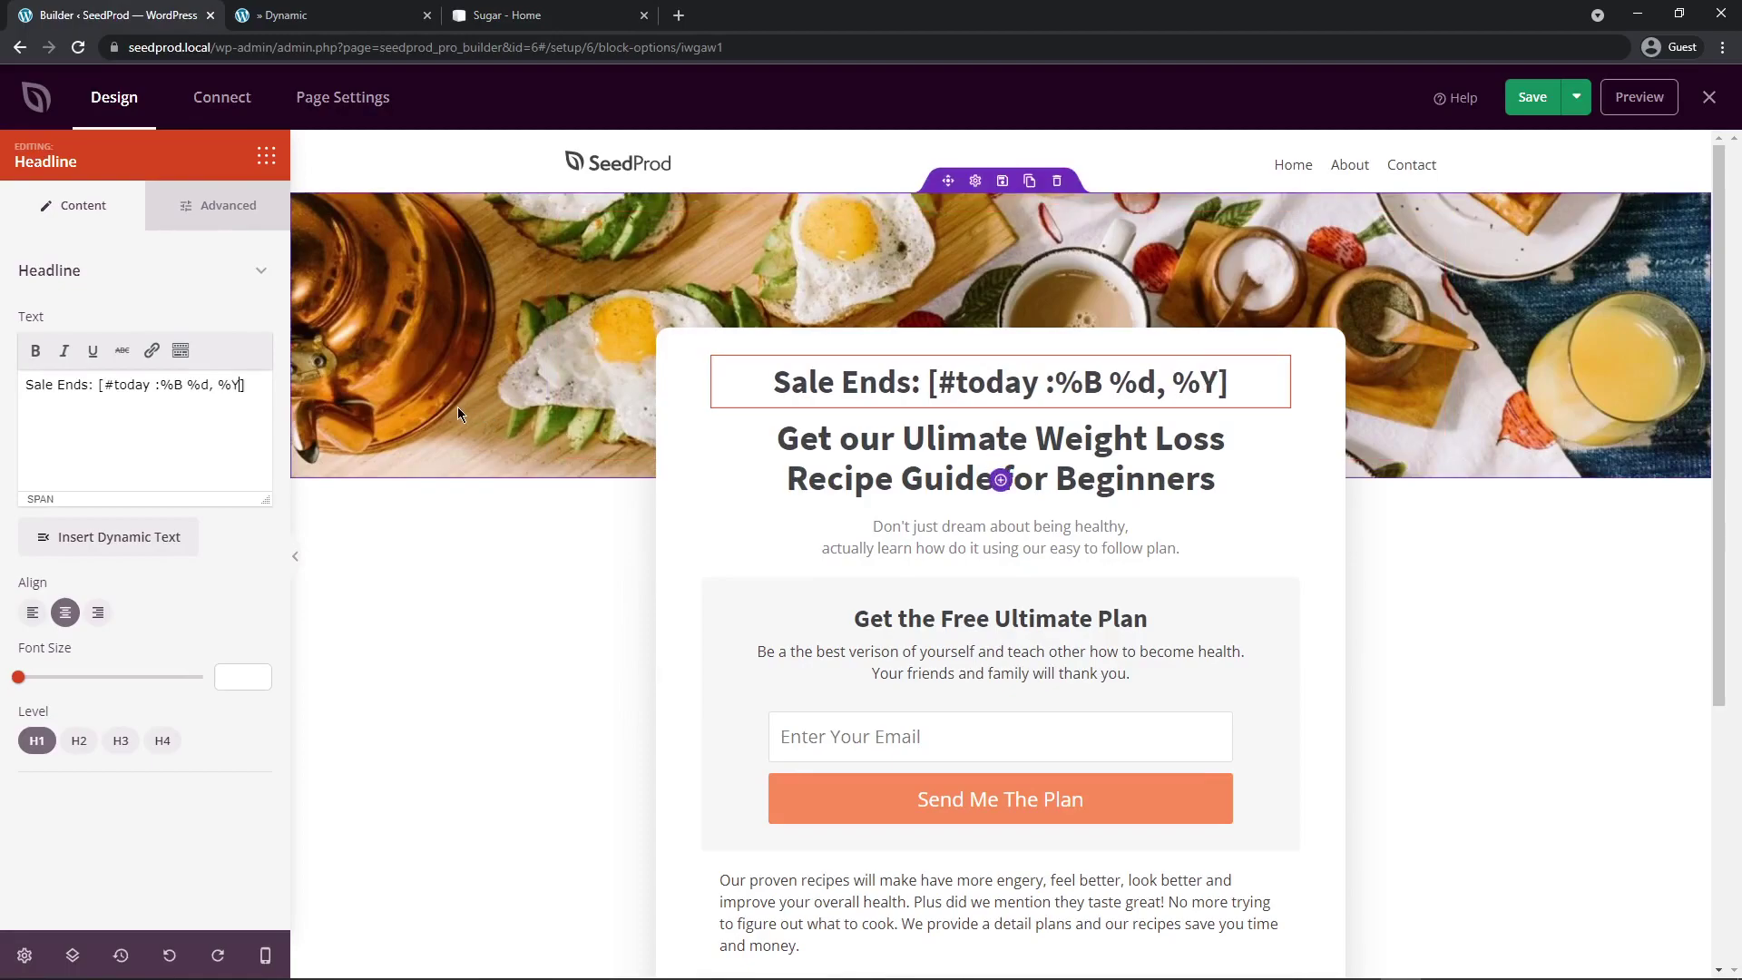
- Save and preview the page, confirming the headline reads 'Sale Ends: October 24, 2021'
{"action": "left_click", "coordinate": [1532, 102]}
{"action": "left_click", "coordinate": [1633, 104]}
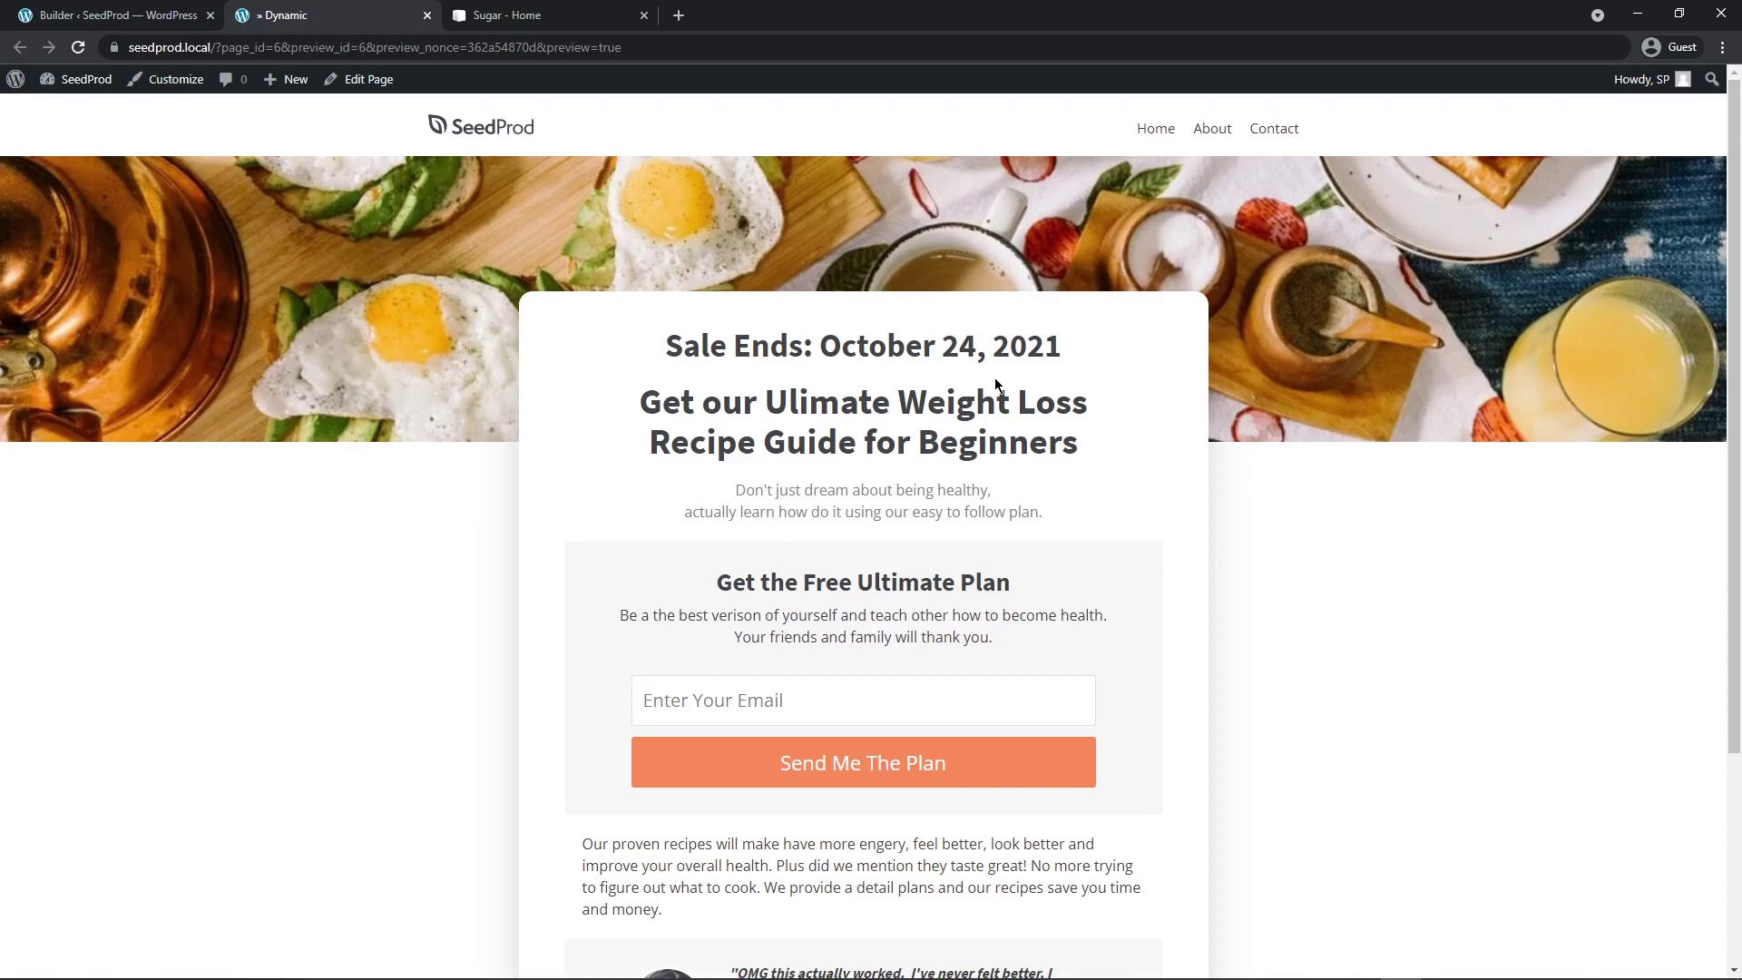
{"action": "left_click_drag", "start_coordinate": [820, 347], "coordinate": [1096, 381]}
{"action": "left_click", "coordinate": [672, 352]}
{"action": "key", "text": "ctrl+shift+Tab"}
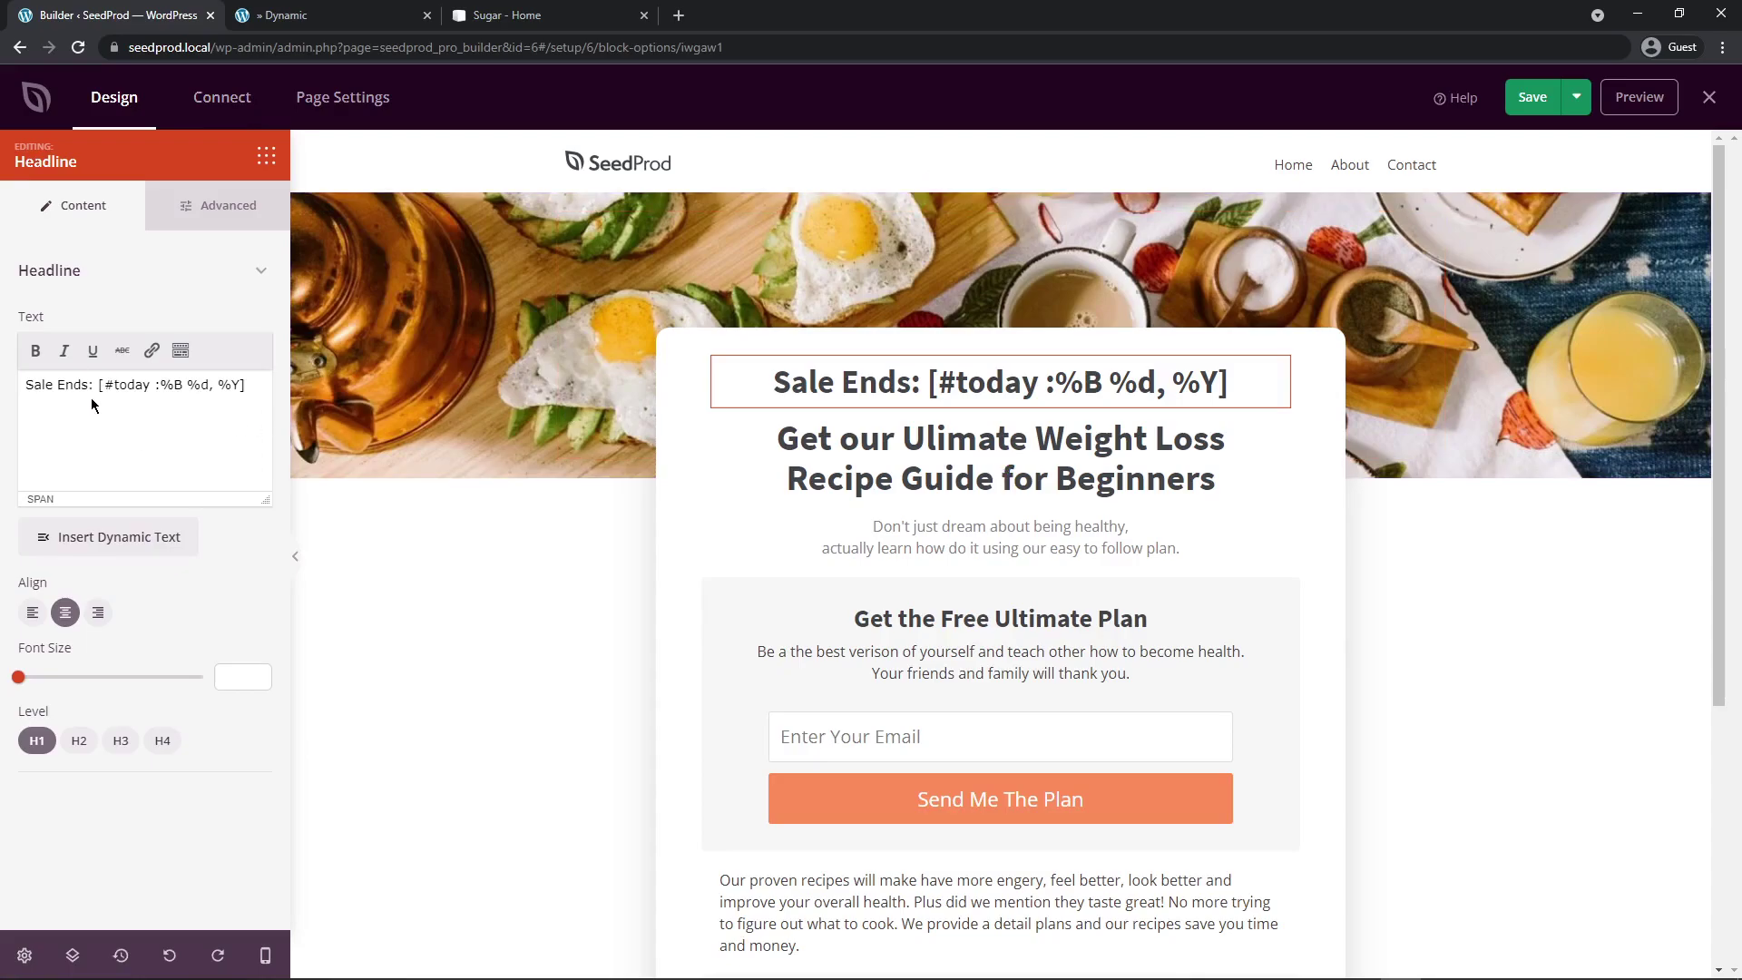
- Color 'Sale Ends:' red and set the headline font size to 20
{"action": "left_click_drag", "start_coordinate": [91, 397], "coordinate": [29, 396]}
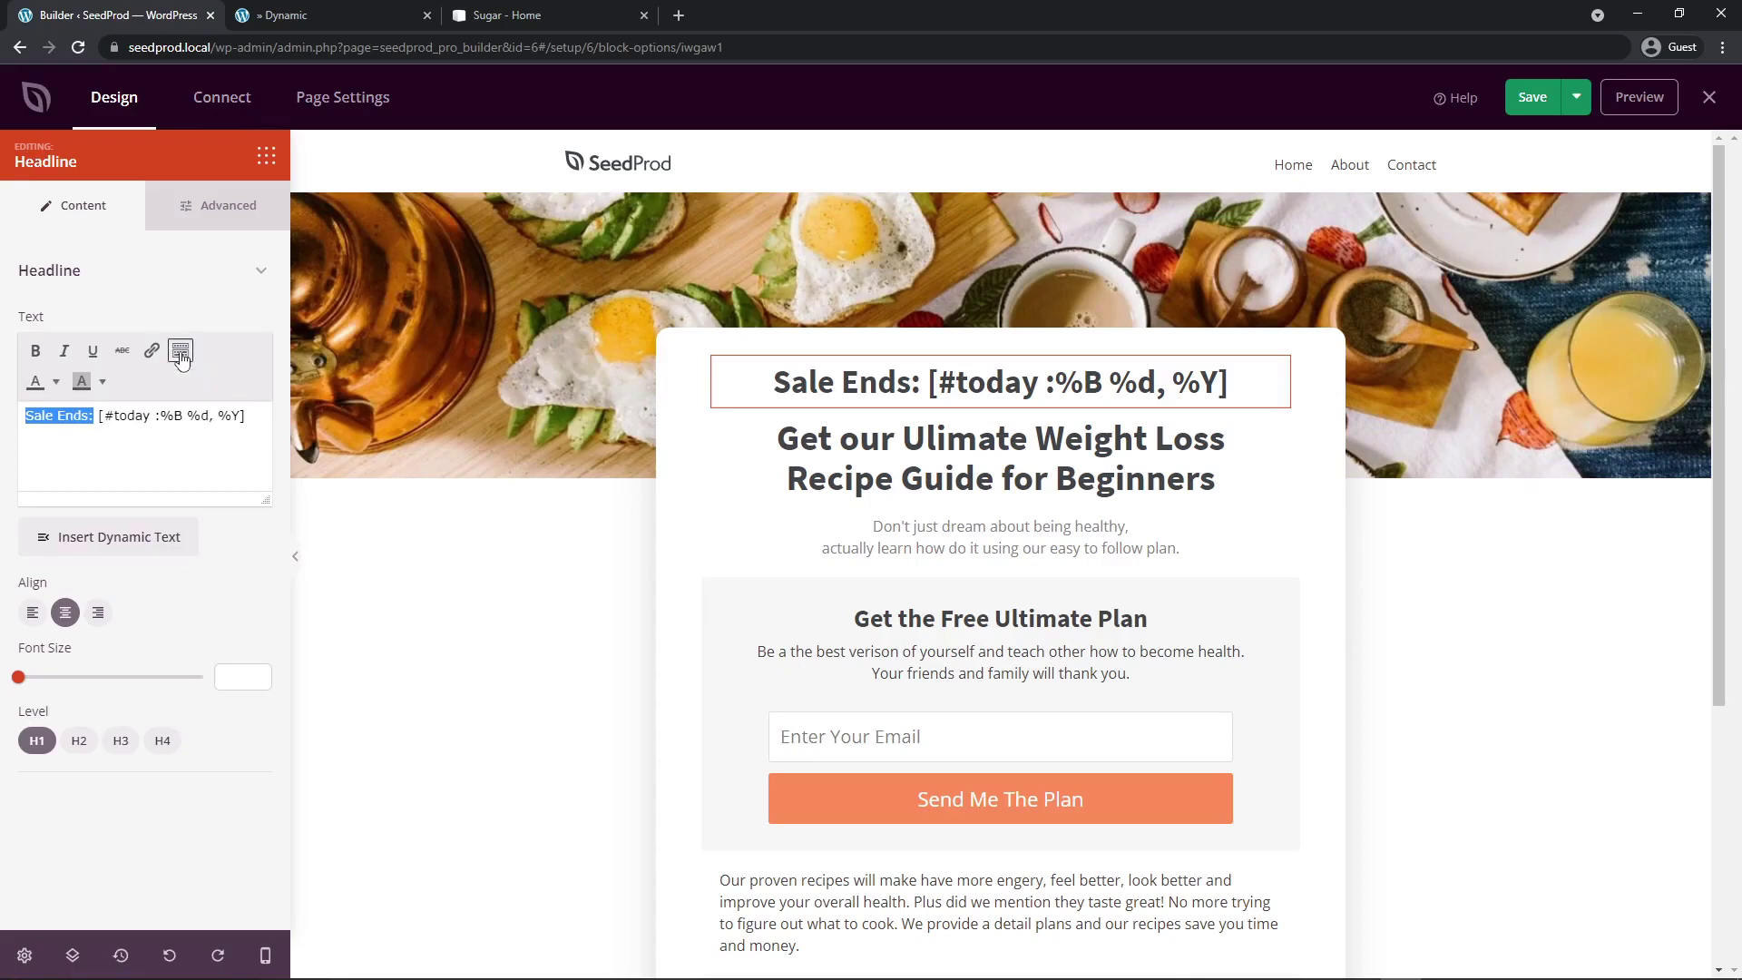
{"action": "left_click", "coordinate": [55, 382]}
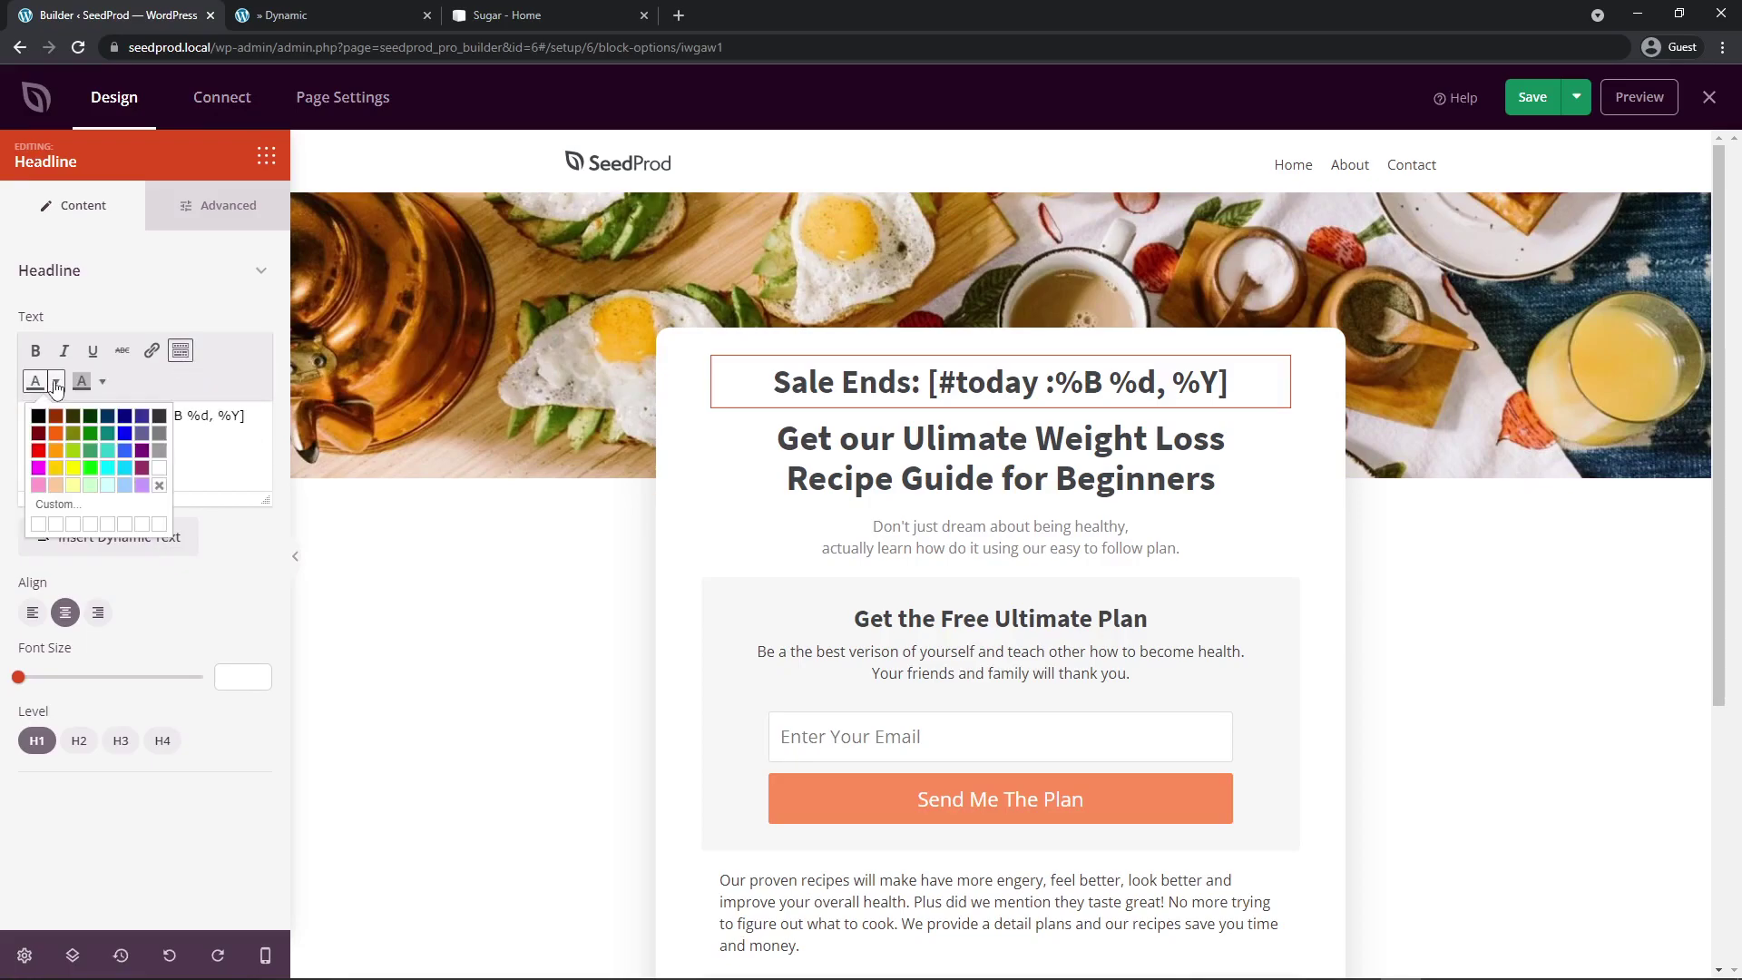
{"action": "left_click", "coordinate": [38, 451]}
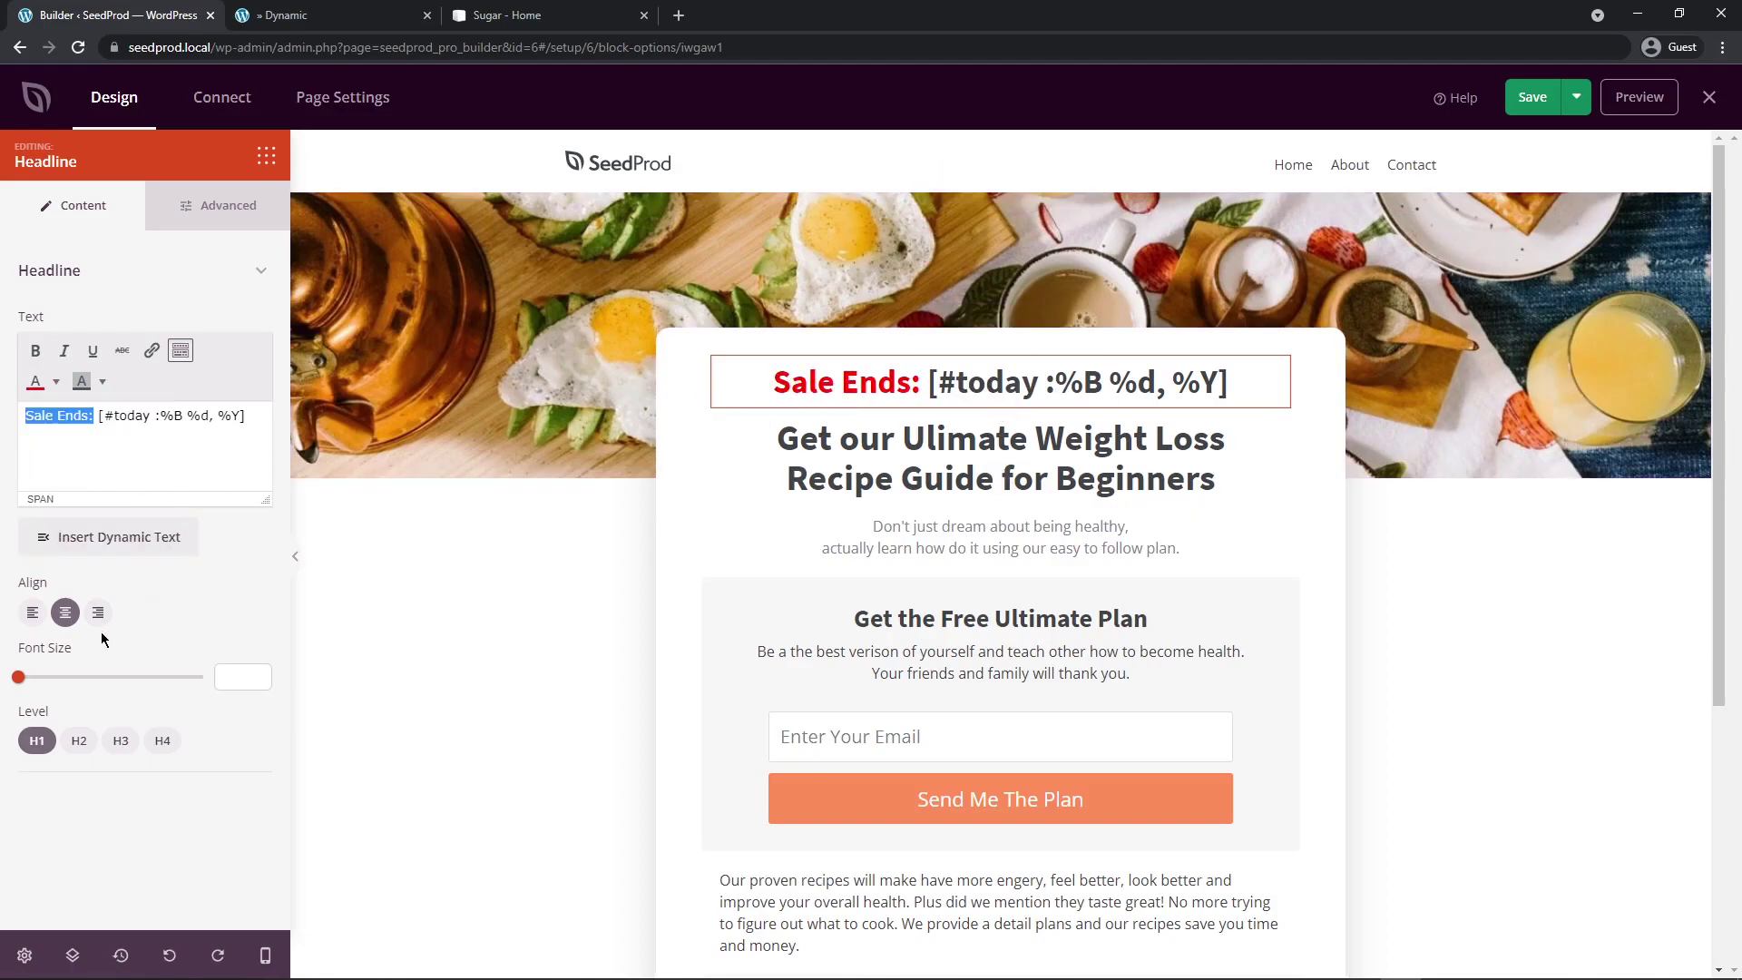
{"action": "mouse_move", "coordinate": [18, 677]}
{"action": "left_mouse_down"}
{"action": "mouse_move", "coordinate": [66, 685]}
{"action": "mouse_move", "coordinate": [50, 682]}
{"action": "left_mouse_up"}
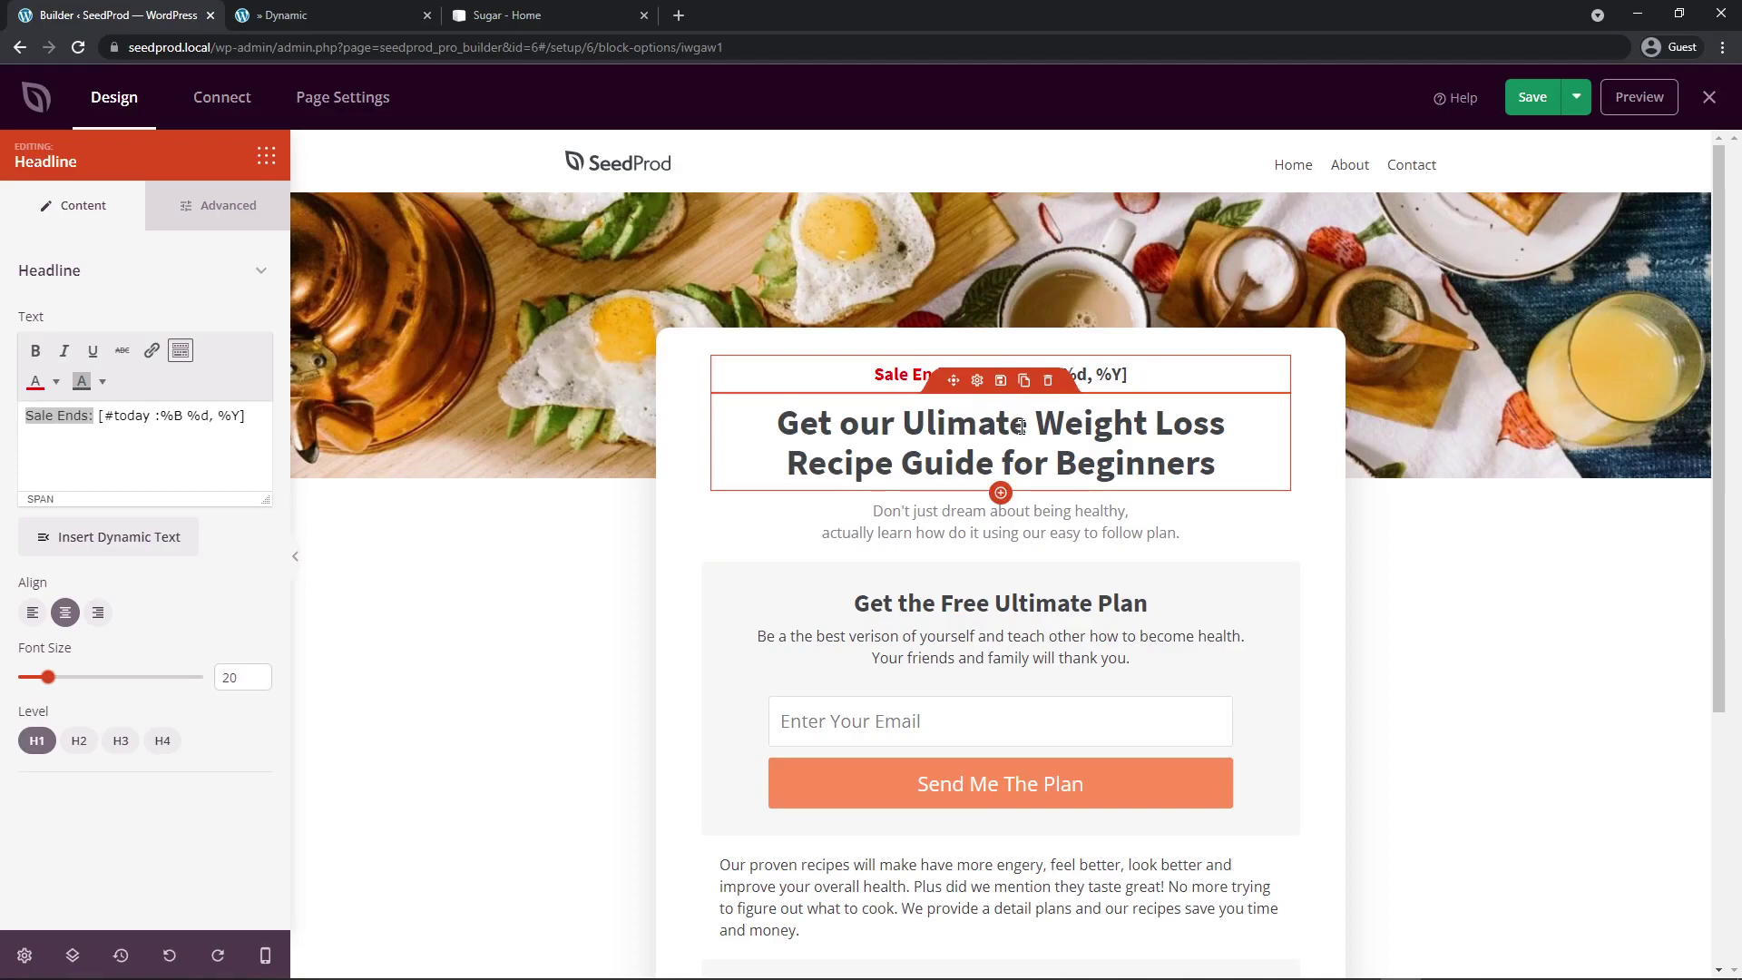
- Save the restyled page, check it in preview, and bring up Page Settings
{"action": "left_click", "coordinate": [1530, 102]}
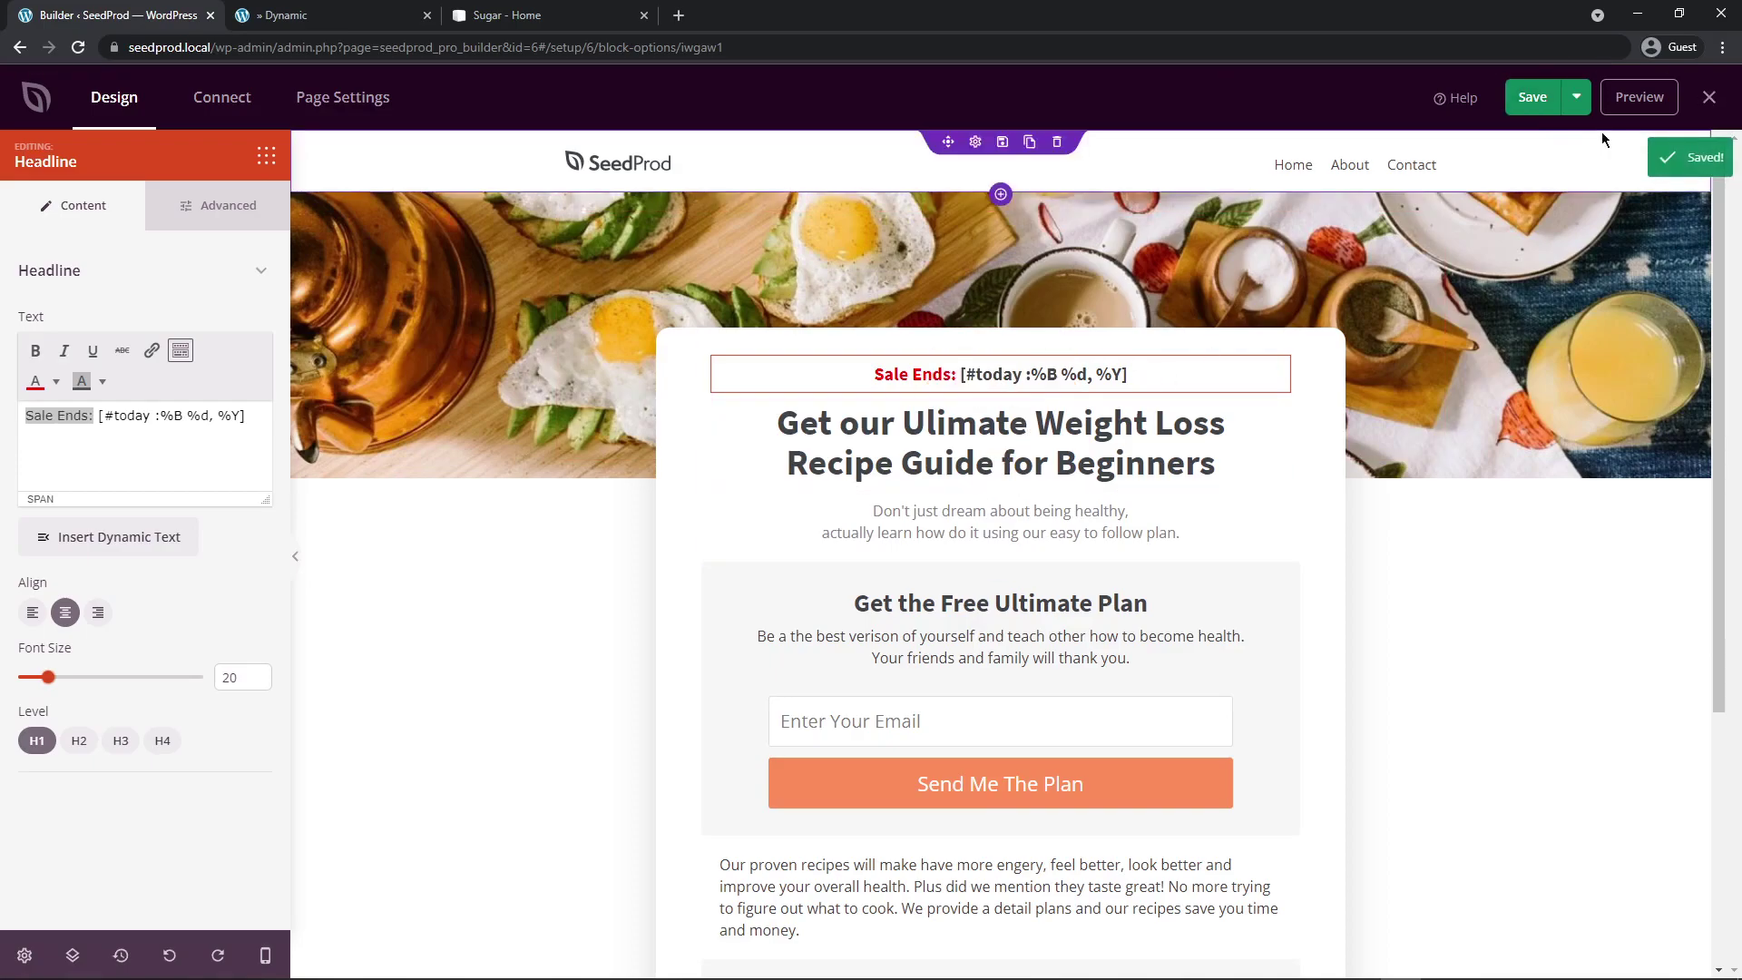
{"action": "left_click", "coordinate": [1639, 97]}
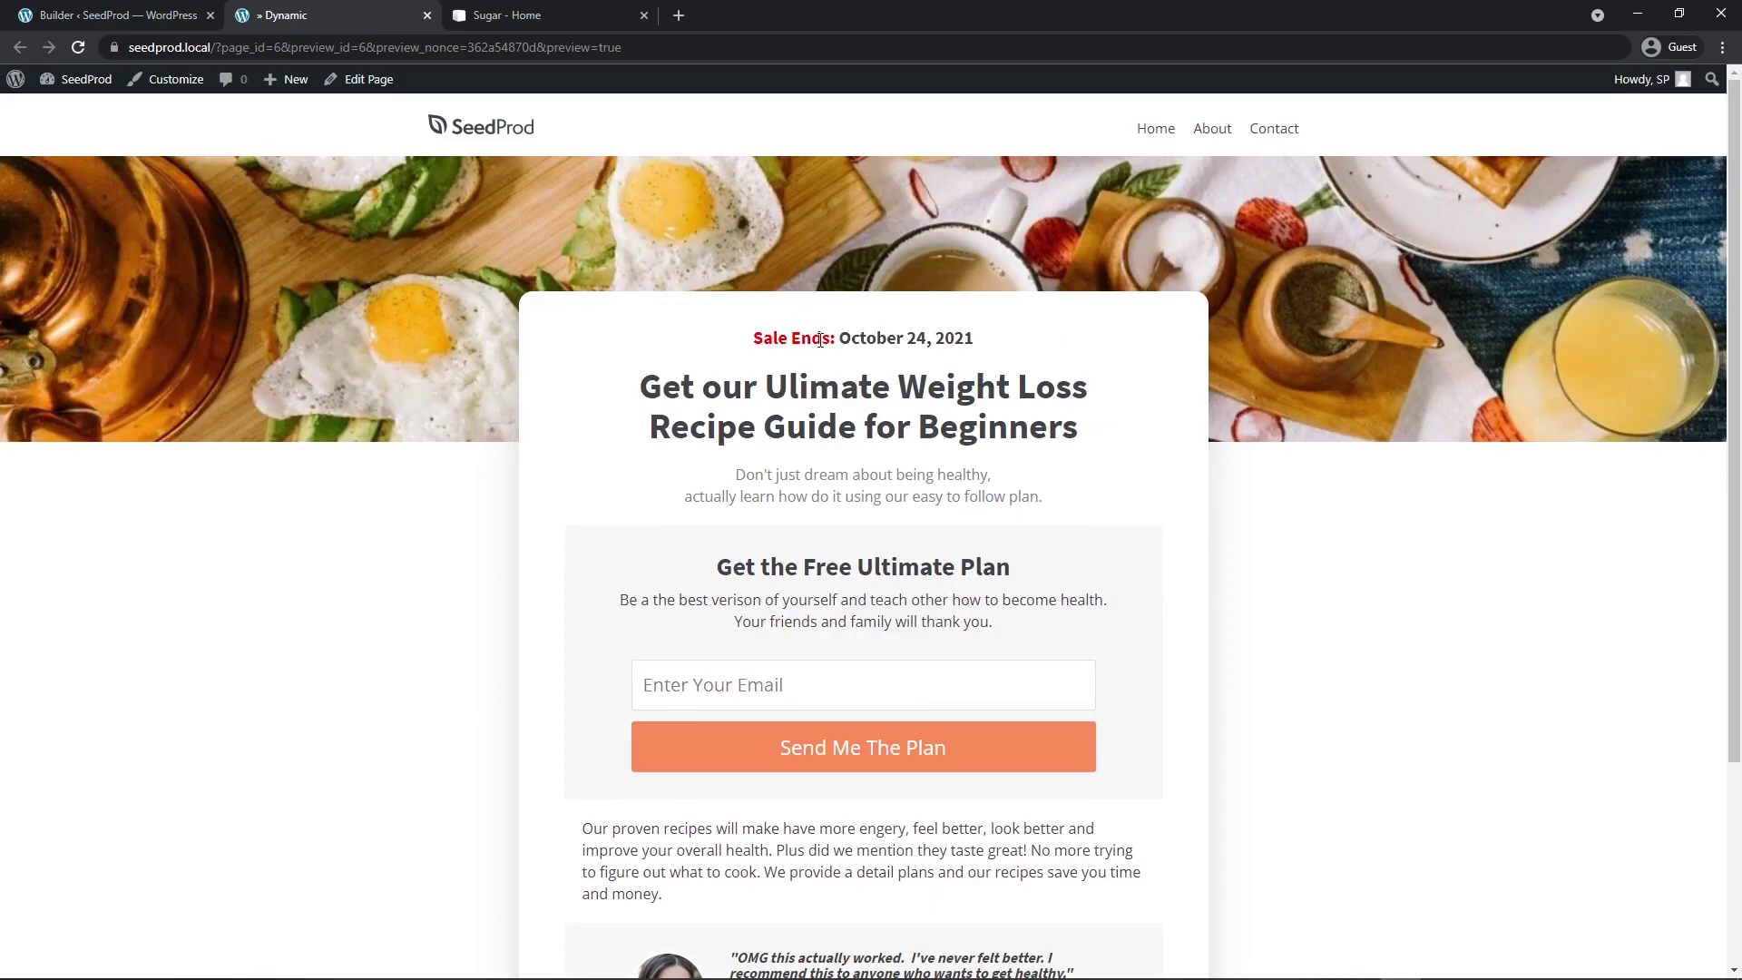
{"action": "left_click_drag", "start_coordinate": [839, 338], "coordinate": [975, 339]}
{"action": "left_click", "coordinate": [994, 339]}
{"action": "key", "text": "ctrl+Page_Up"}
{"action": "left_click", "coordinate": [343, 100]}
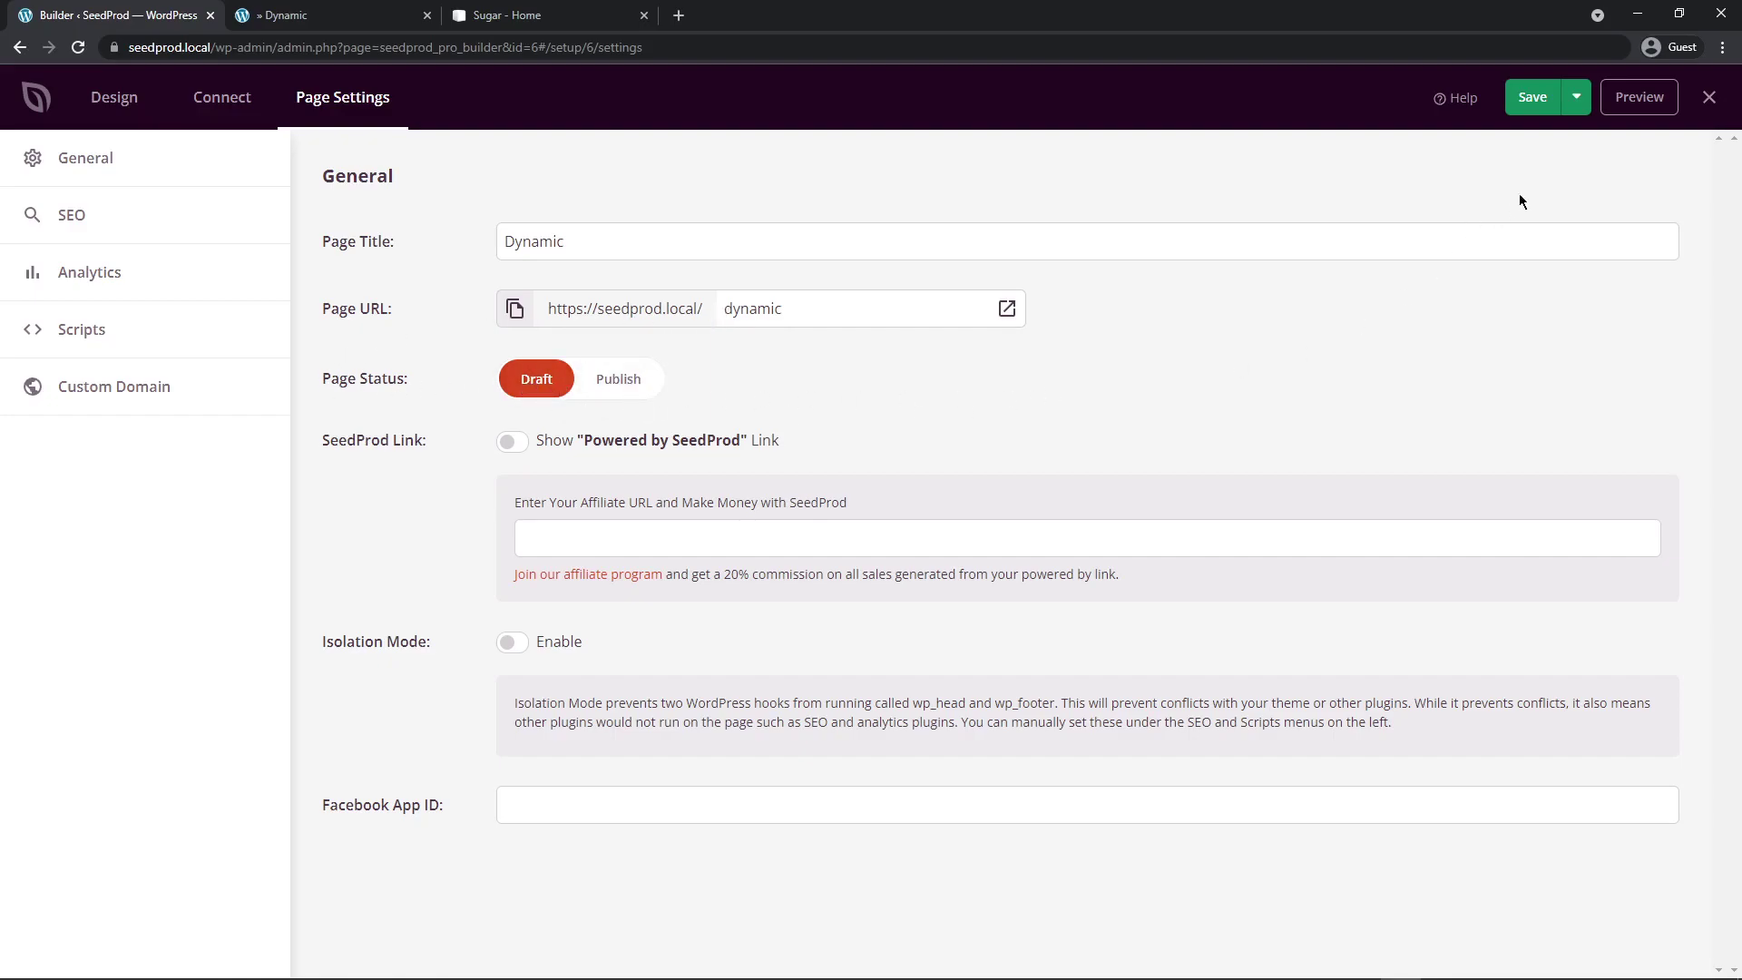
- View the Save dropdown's publishing options and read the Isolation Mode description
{"action": "left_click", "coordinate": [1576, 96]}
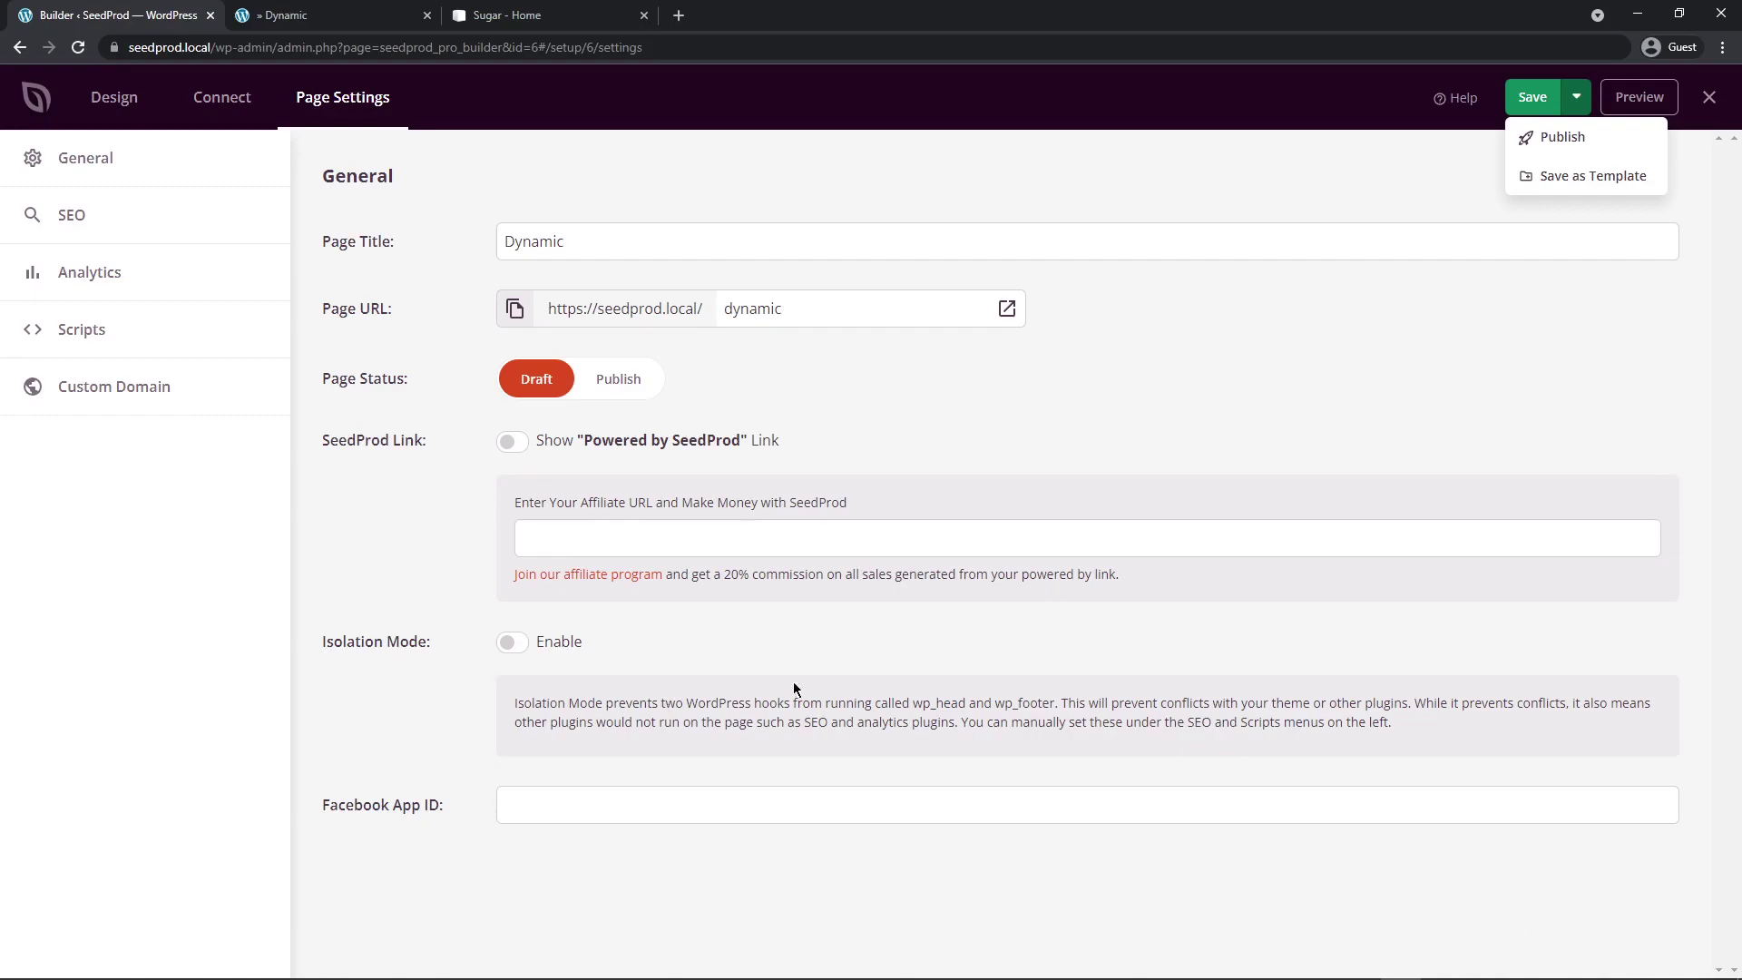
{"action": "left_click_drag", "start_coordinate": [1061, 703], "coordinate": [1403, 703]}
{"action": "left_click", "coordinate": [930, 843]}
- Review the SEO, Analytics, Scripts and General settings, ending on Custom Domain
{"action": "left_click", "coordinate": [72, 215]}
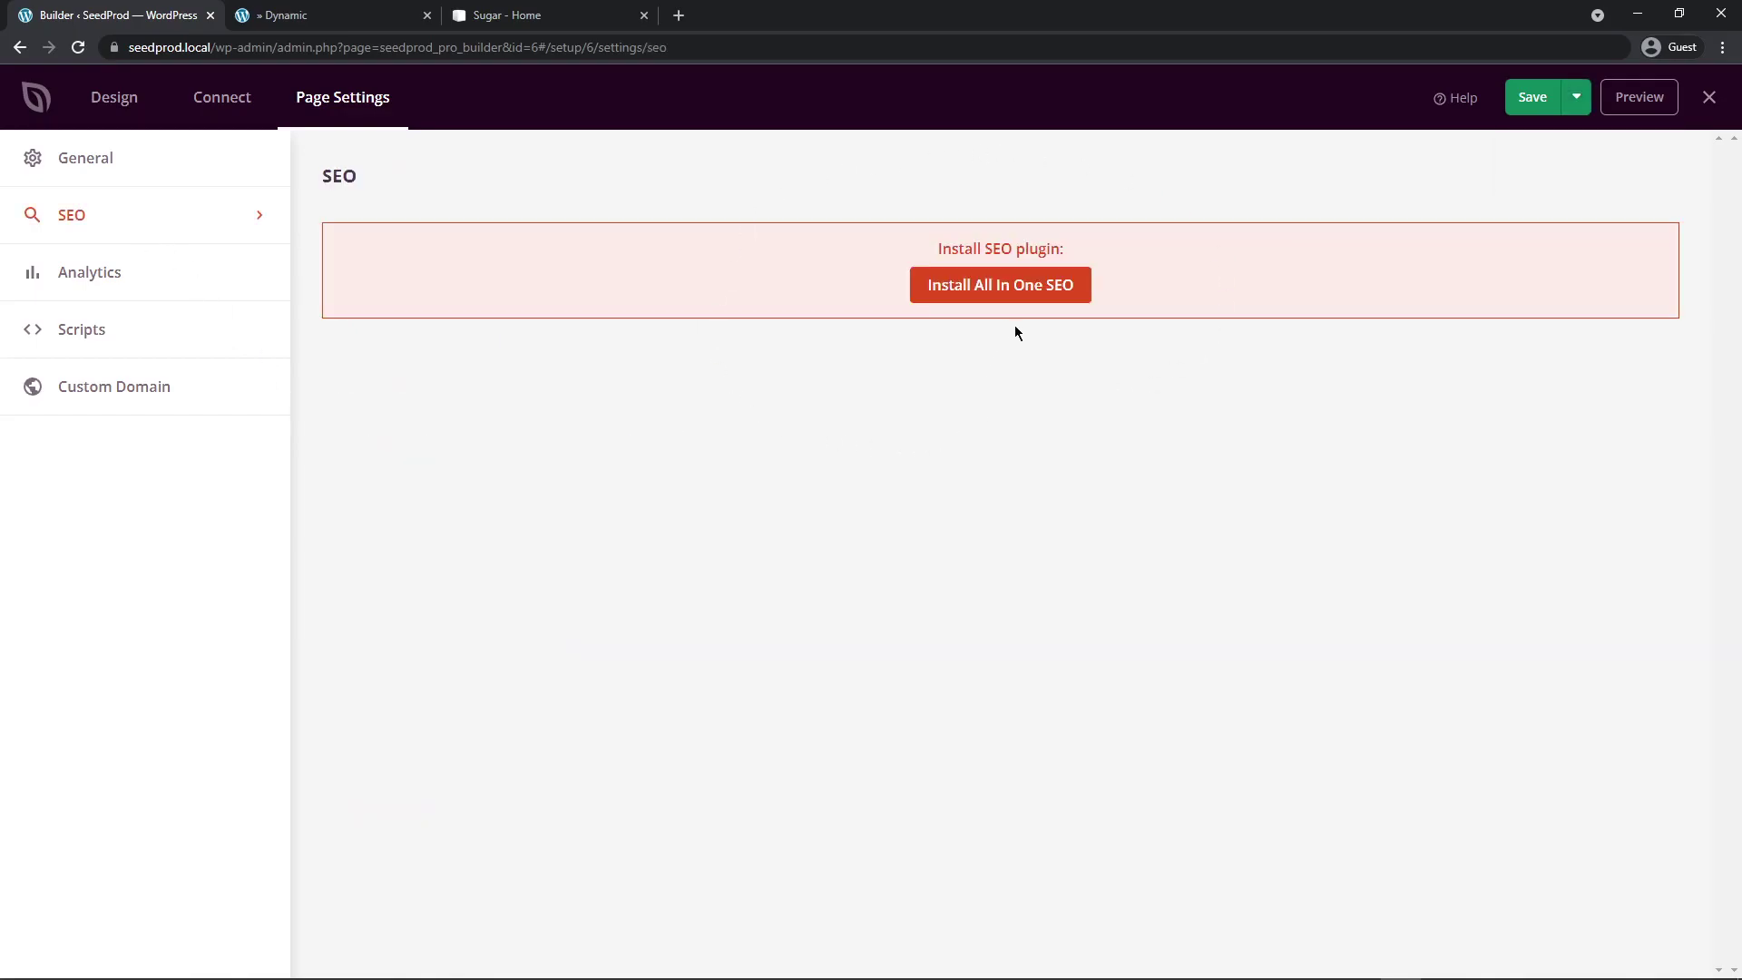
{"action": "left_click", "coordinate": [68, 273]}
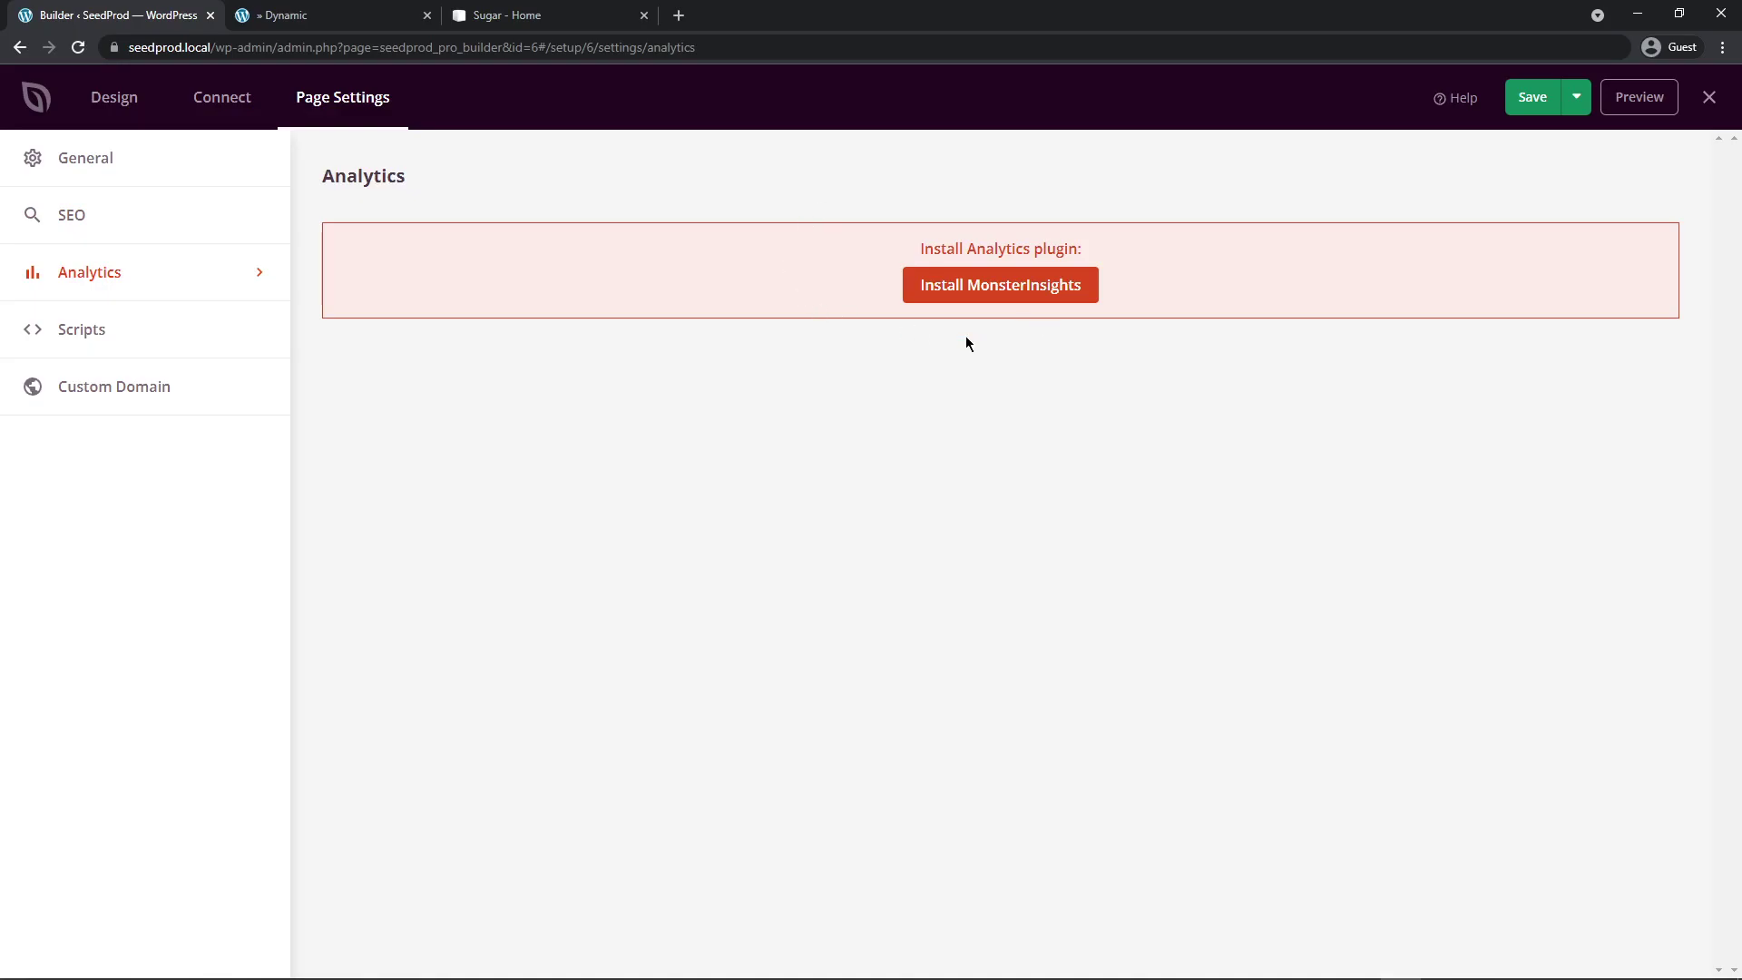
{"action": "left_click", "coordinate": [152, 324]}
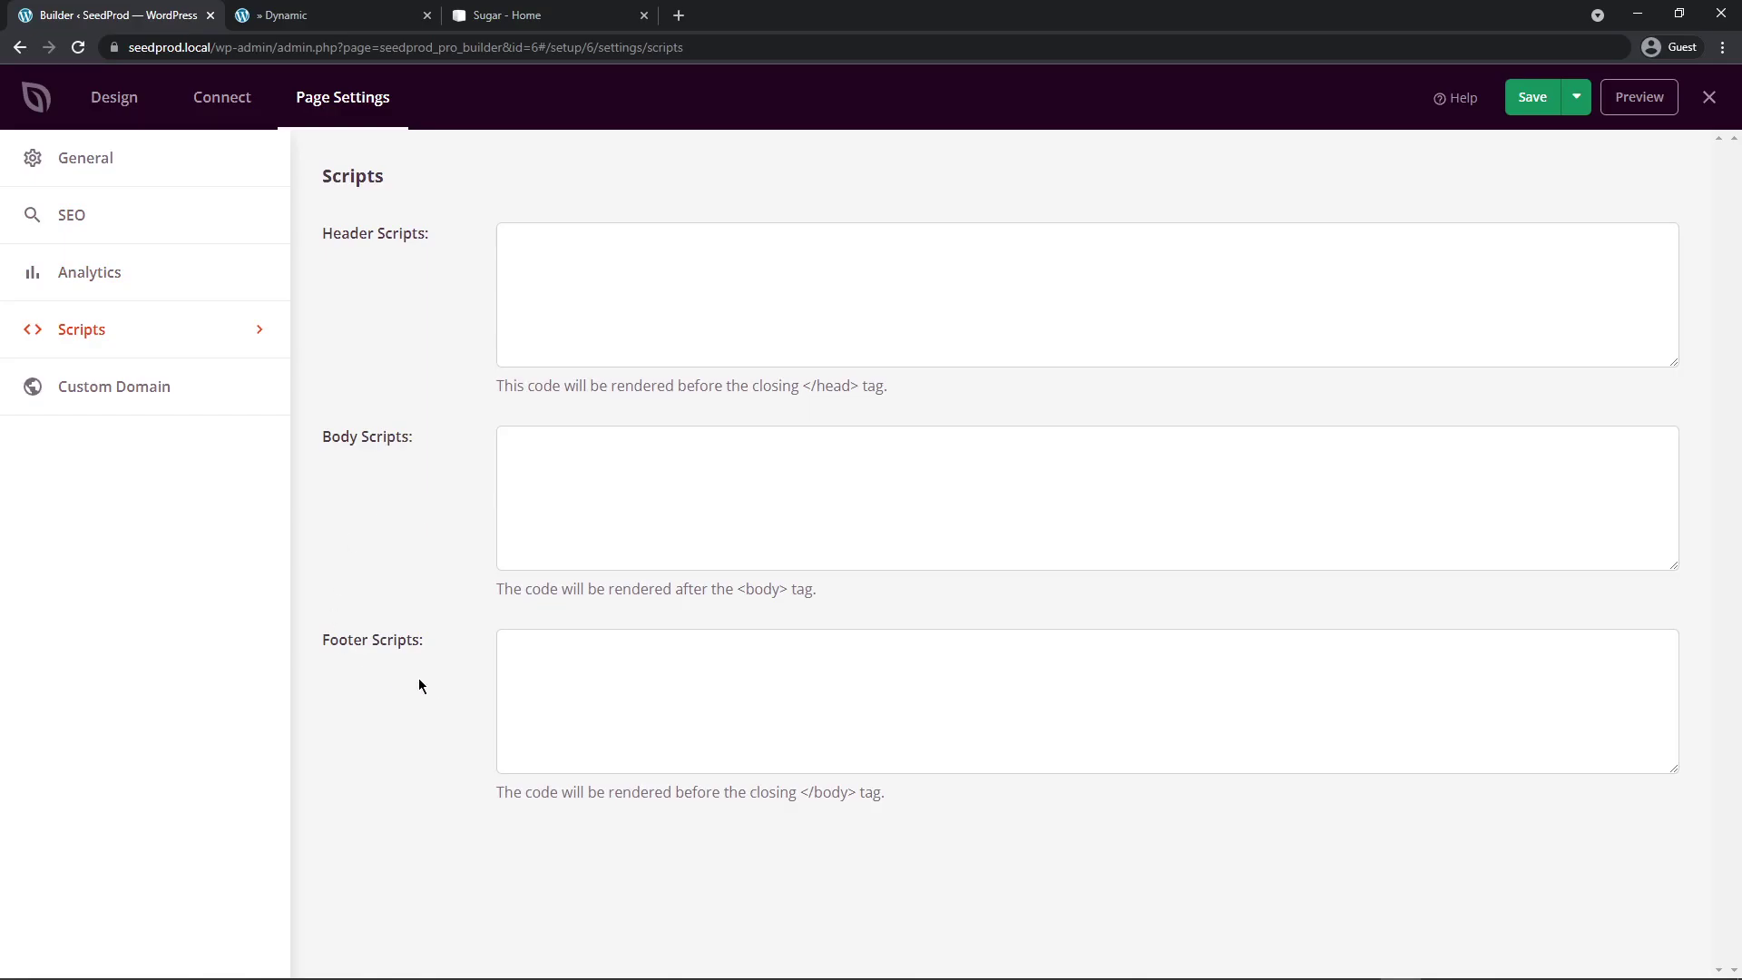
{"action": "left_click", "coordinate": [114, 387]}
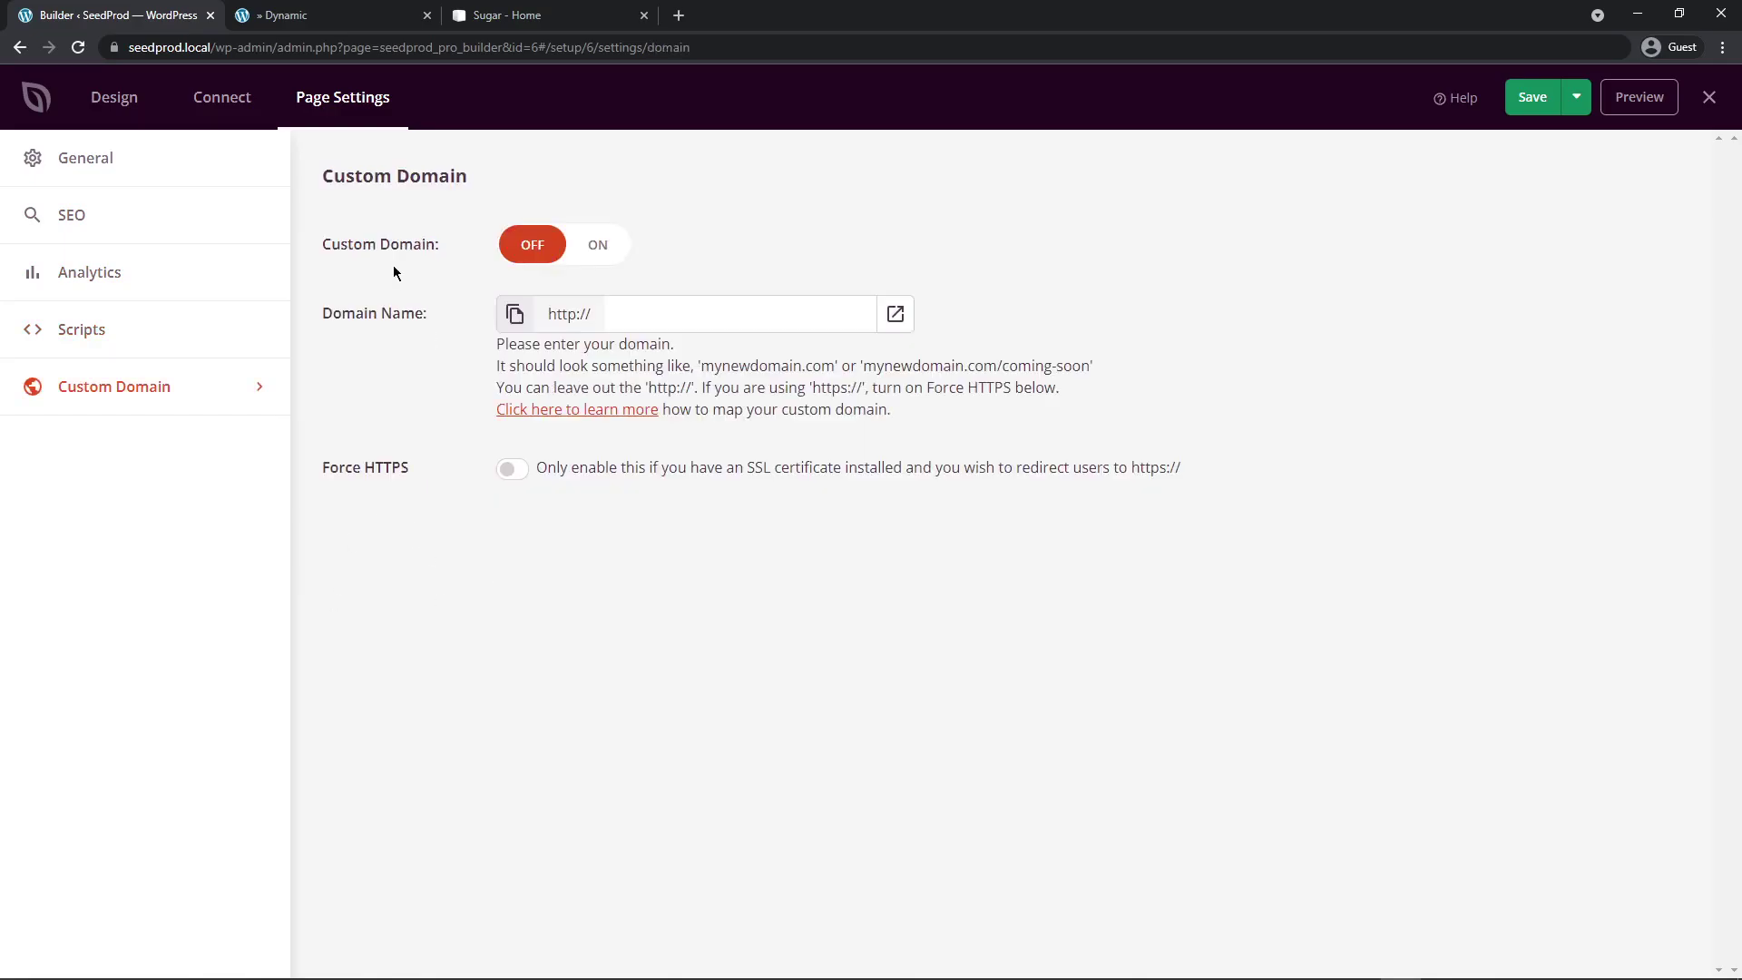
{"action": "left_click", "coordinate": [92, 162]}
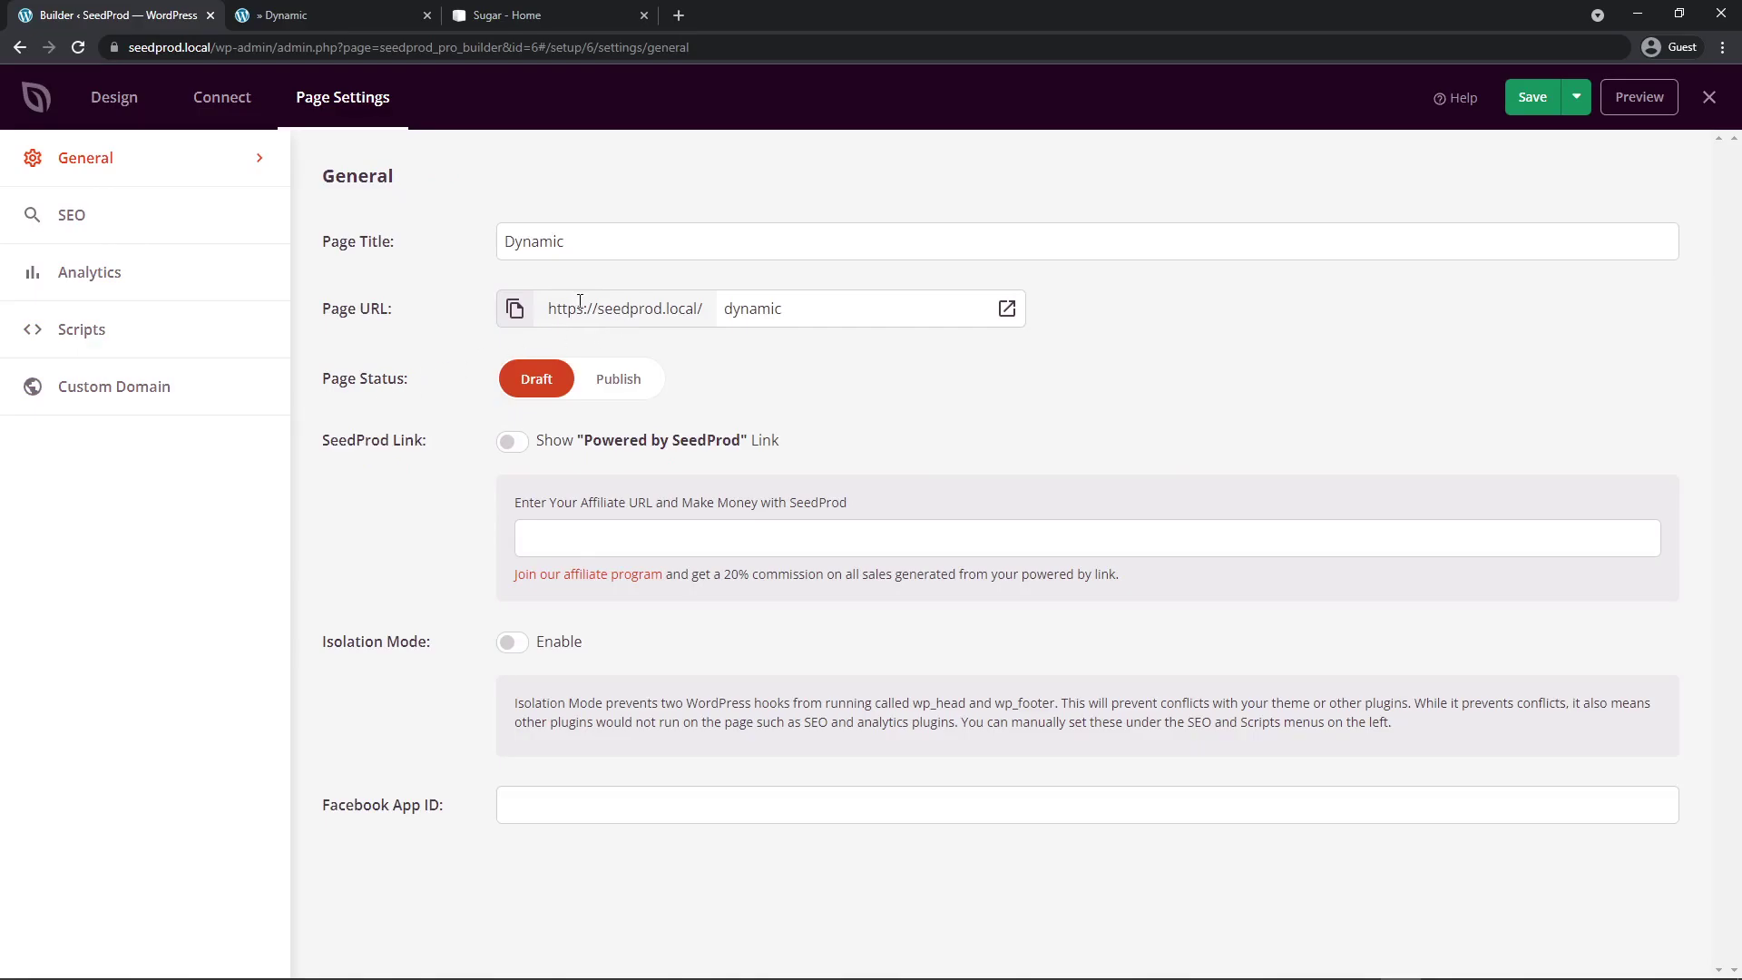
{"action": "left_click", "coordinate": [168, 408]}
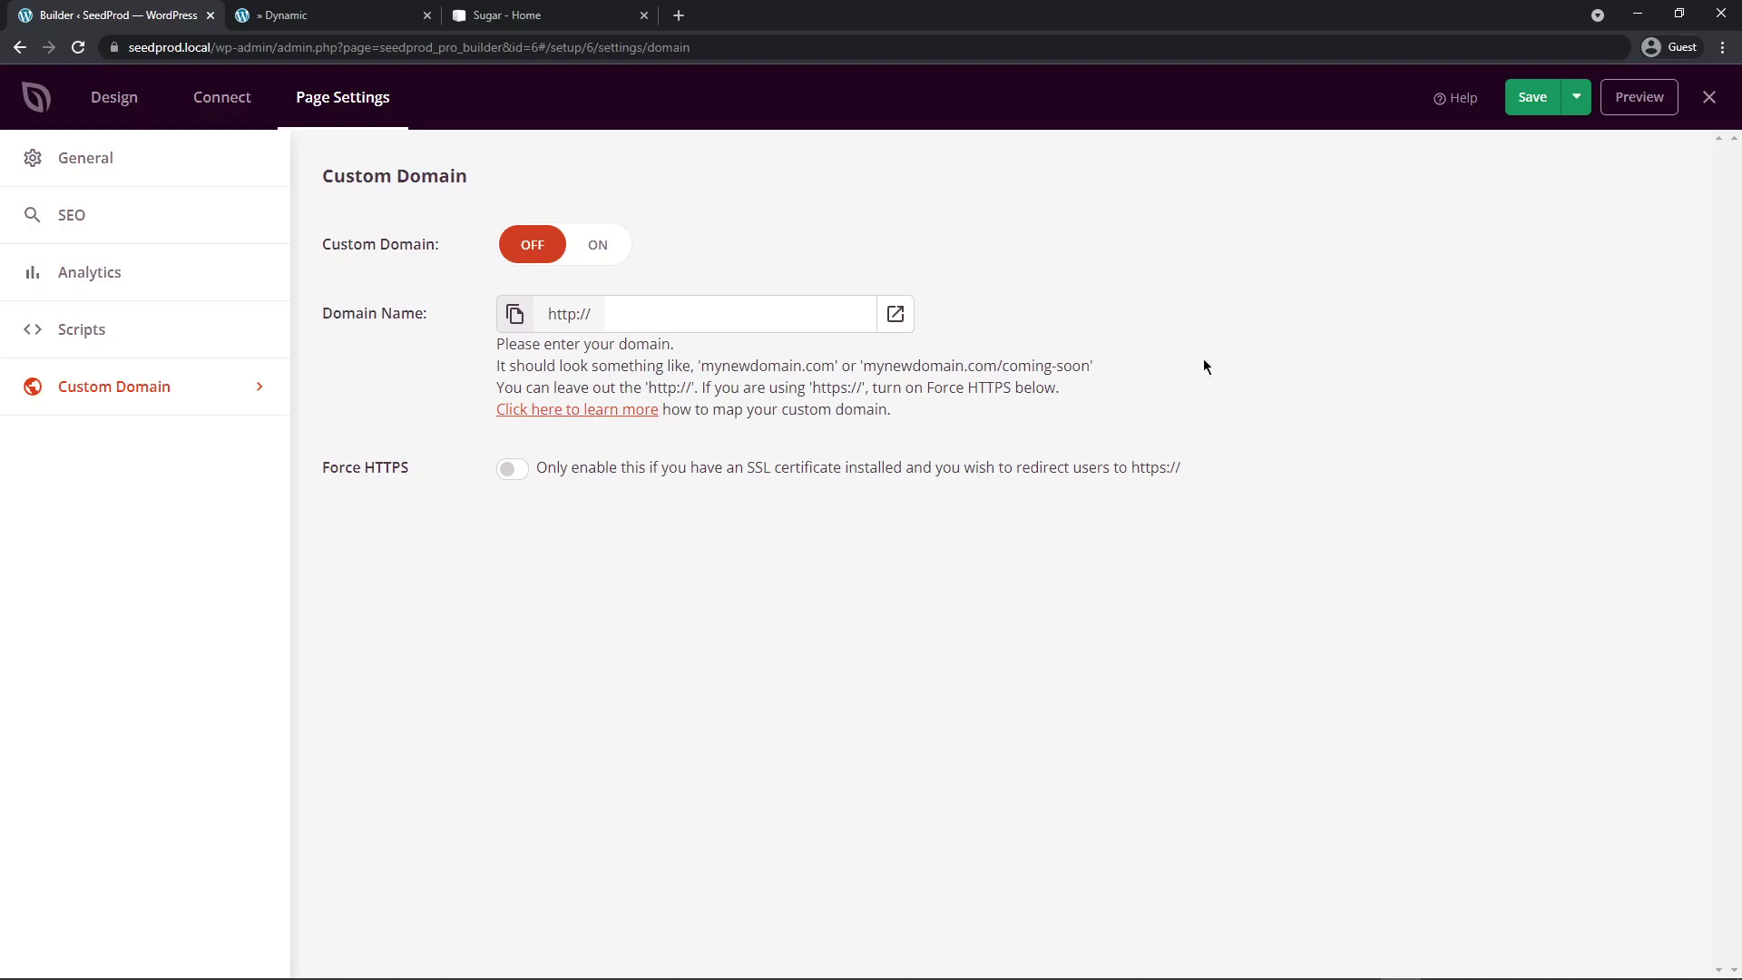
- Publish the page and view the live red 'Sale Ends: October 24, 2021' headline
{"action": "left_click", "coordinate": [1533, 98]}
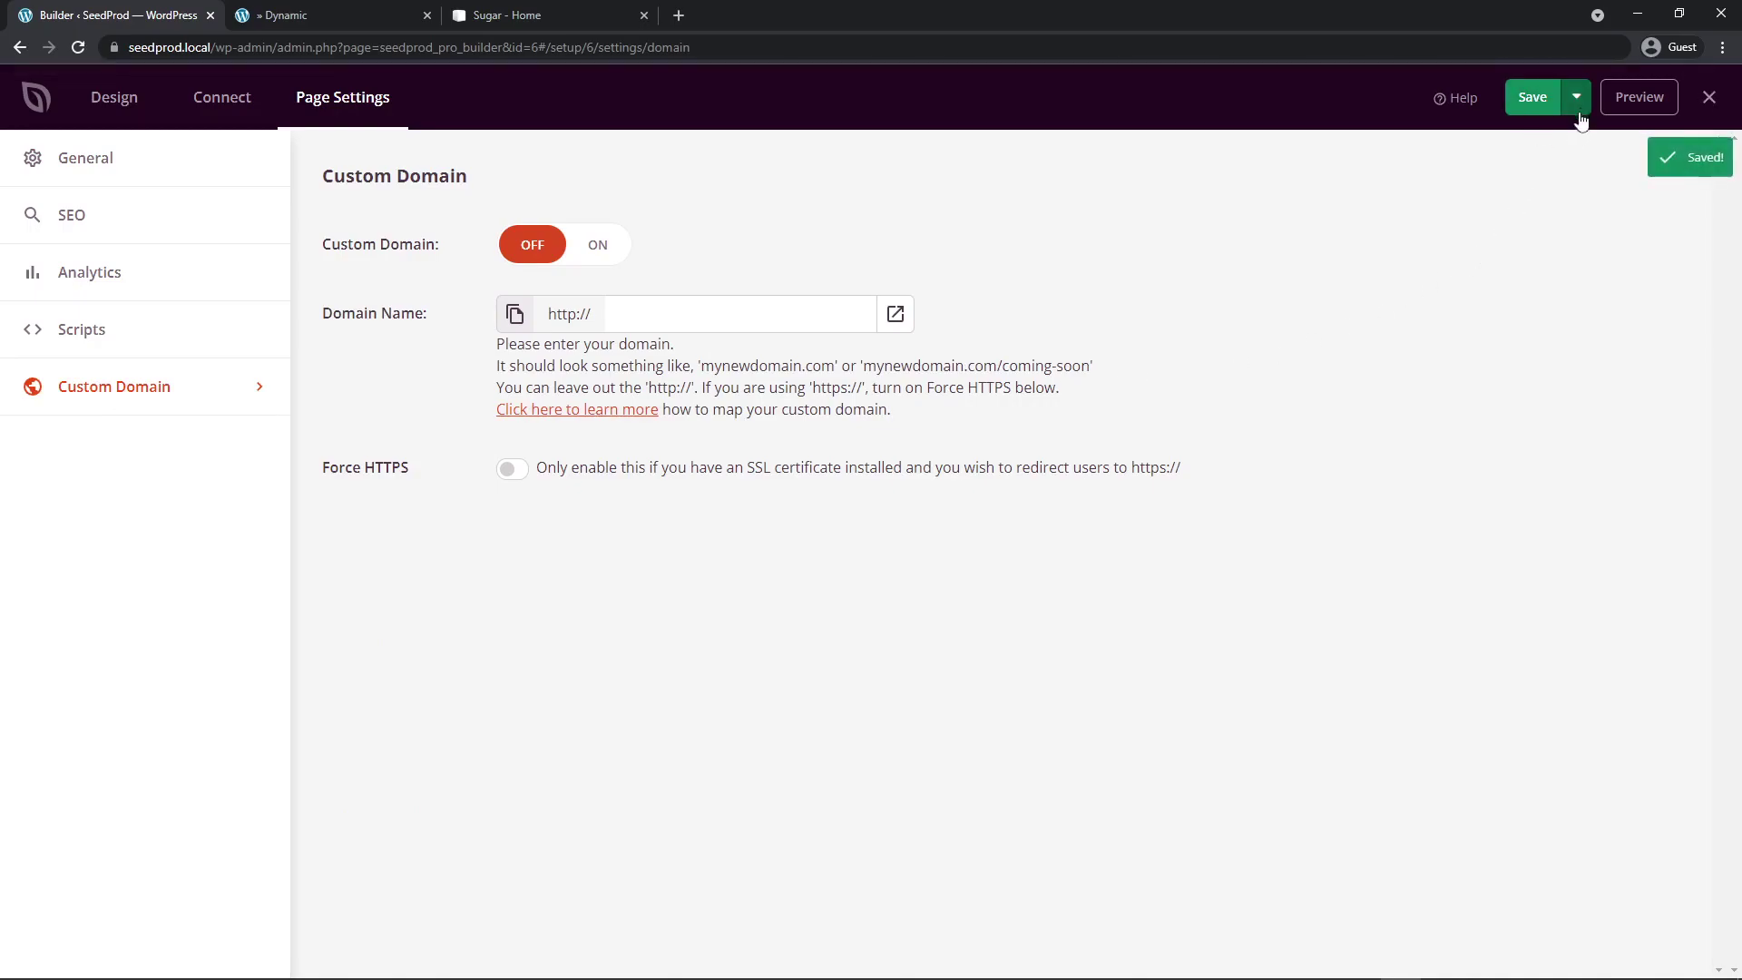
{"action": "left_click", "coordinate": [1577, 98]}
{"action": "left_click", "coordinate": [1549, 137]}
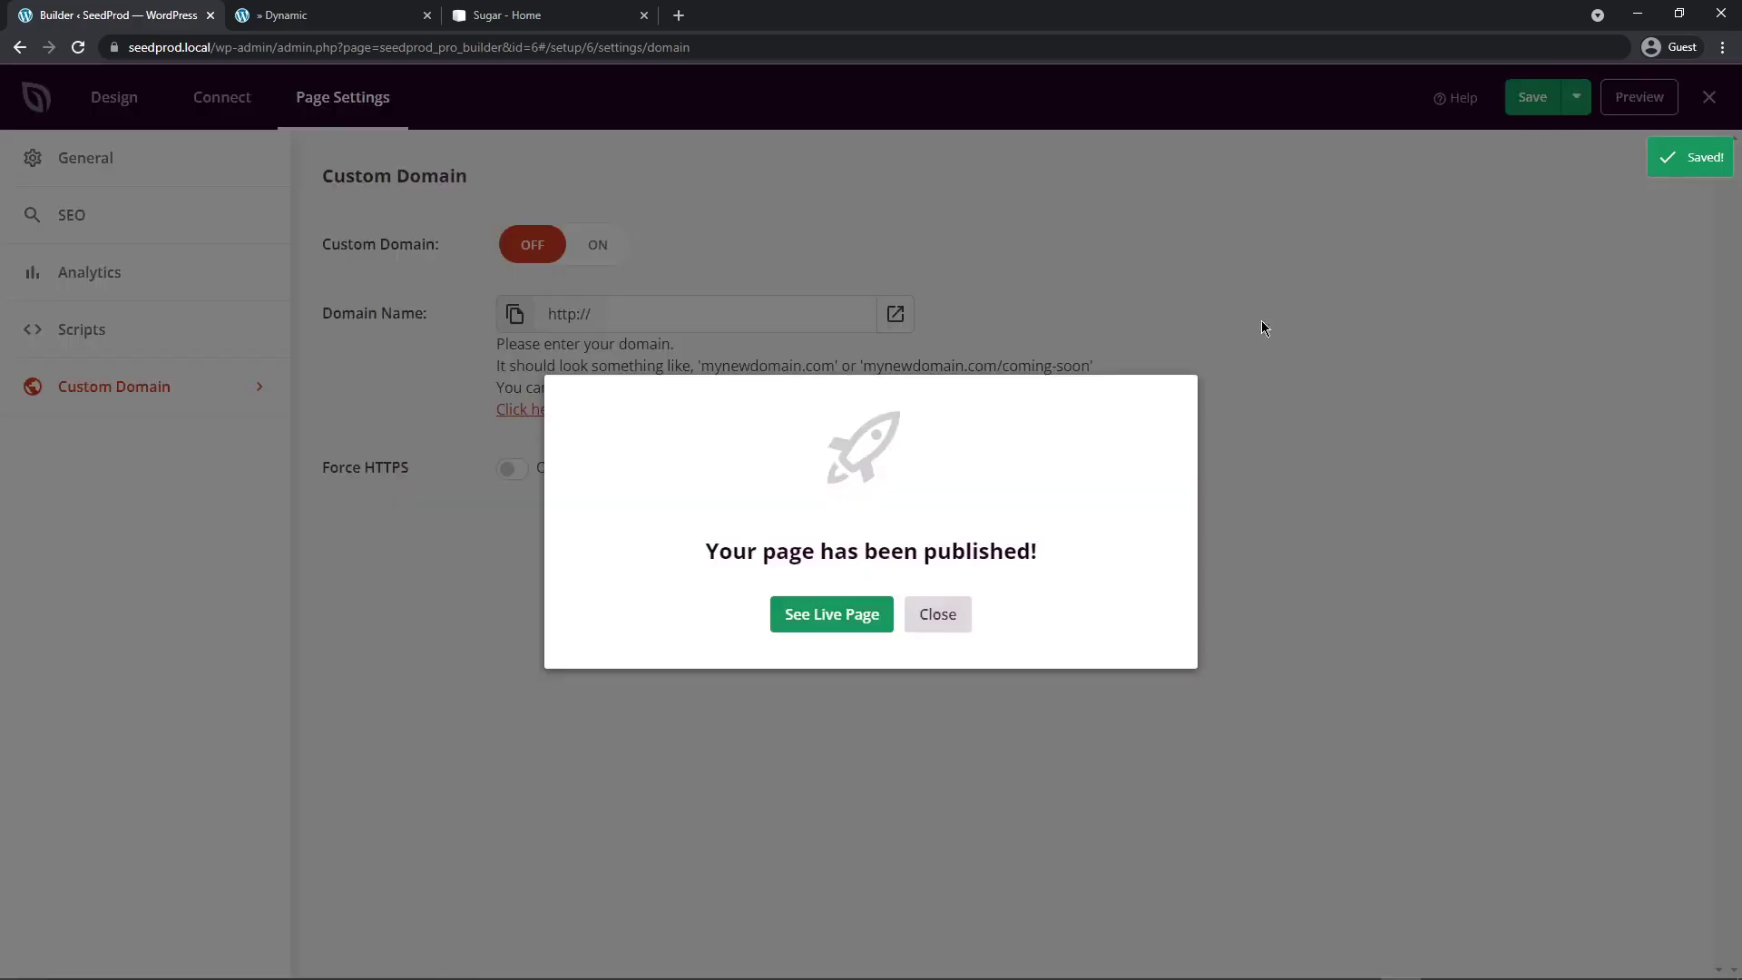
{"action": "left_click", "coordinate": [824, 619]}
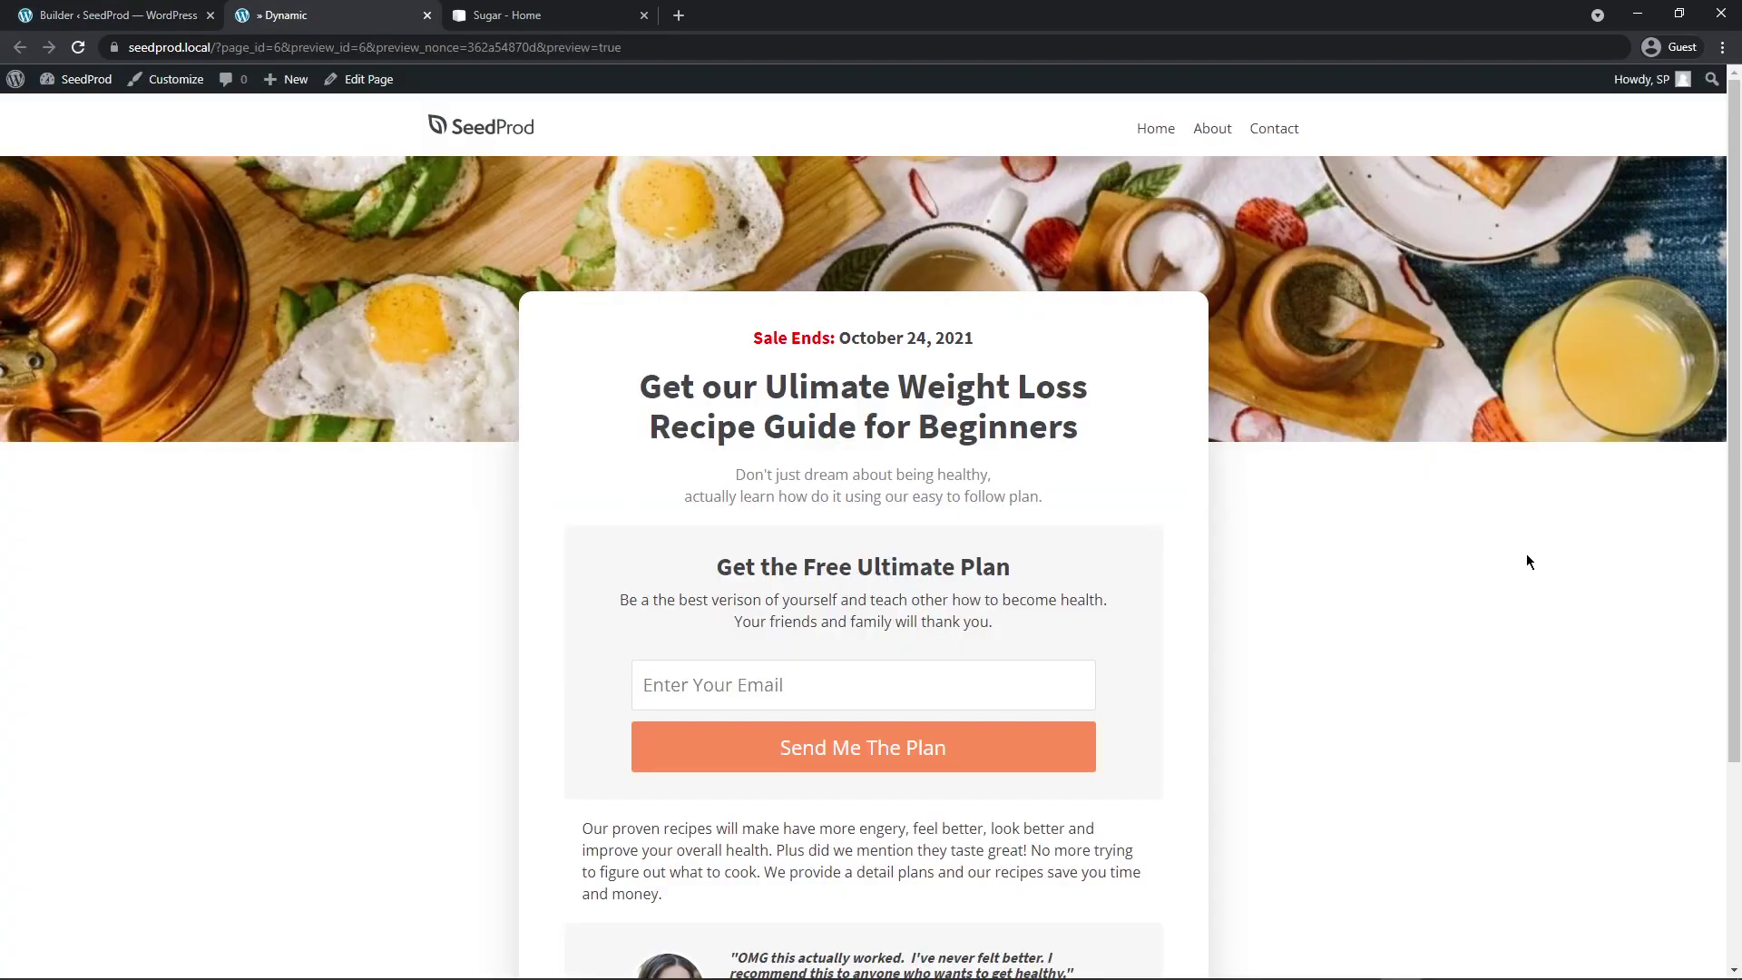
{"action": "left_click_drag", "start_coordinate": [753, 338], "coordinate": [1022, 350]}
{"action": "left_click", "coordinate": [1305, 581]}
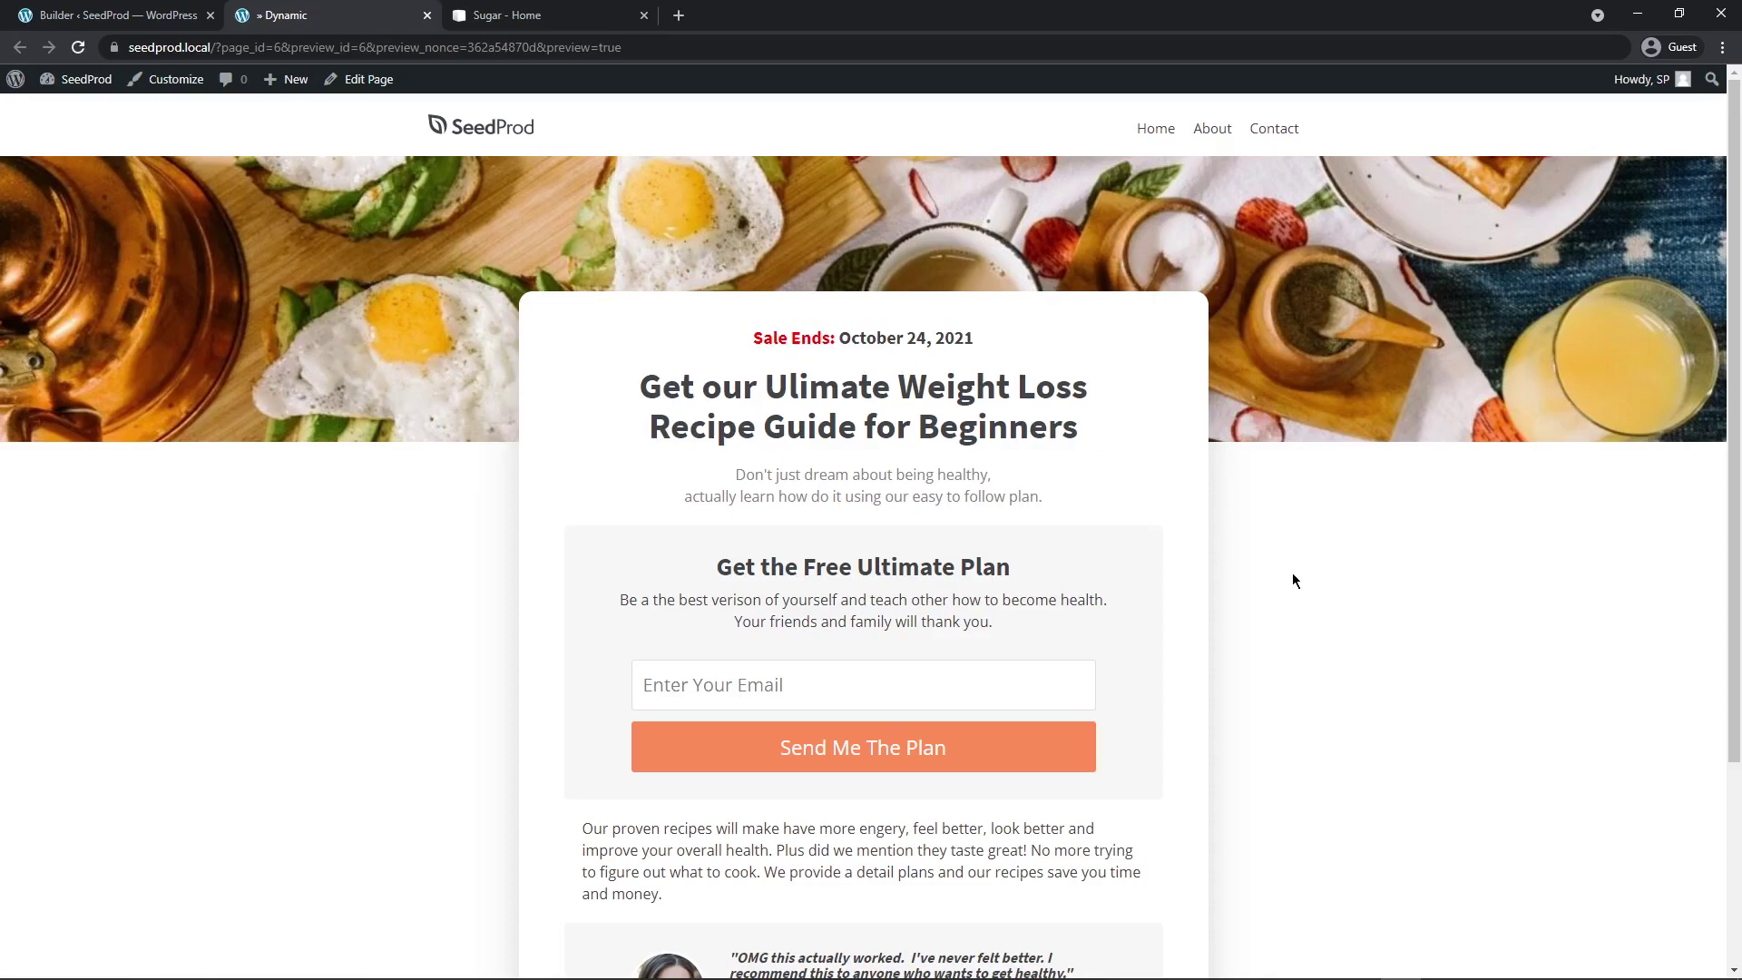